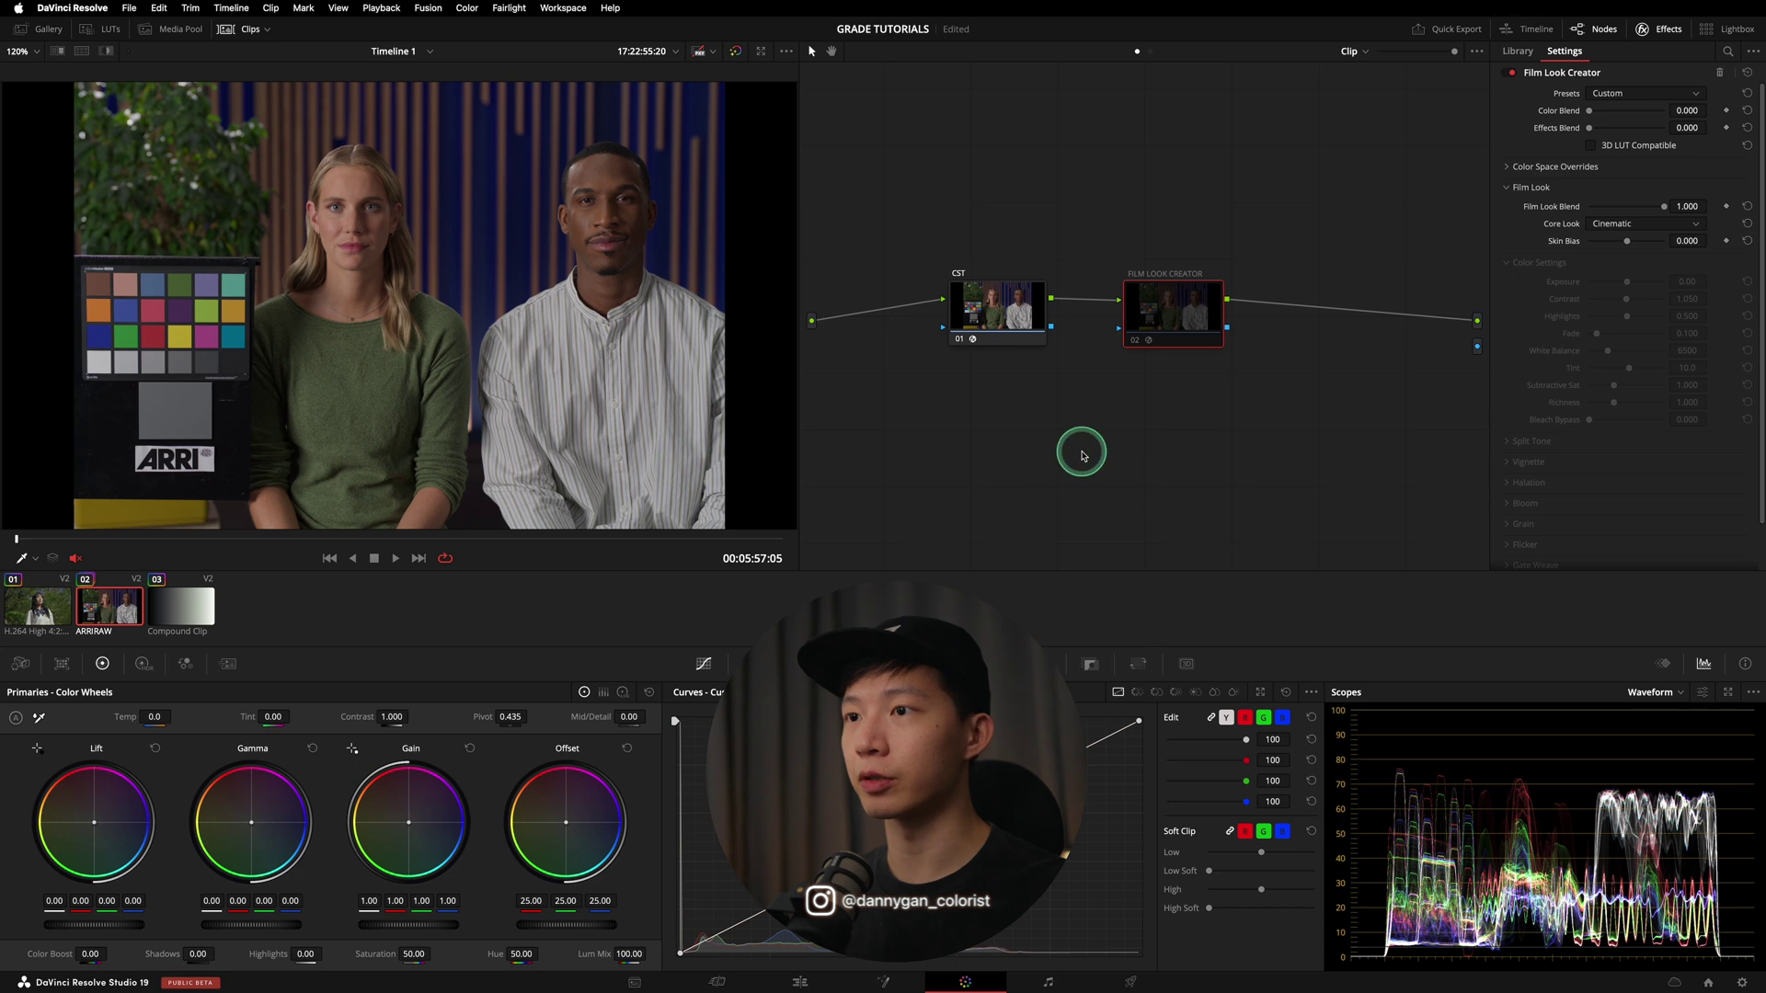
{"action": "left_click", "coordinate": [154, 611]}
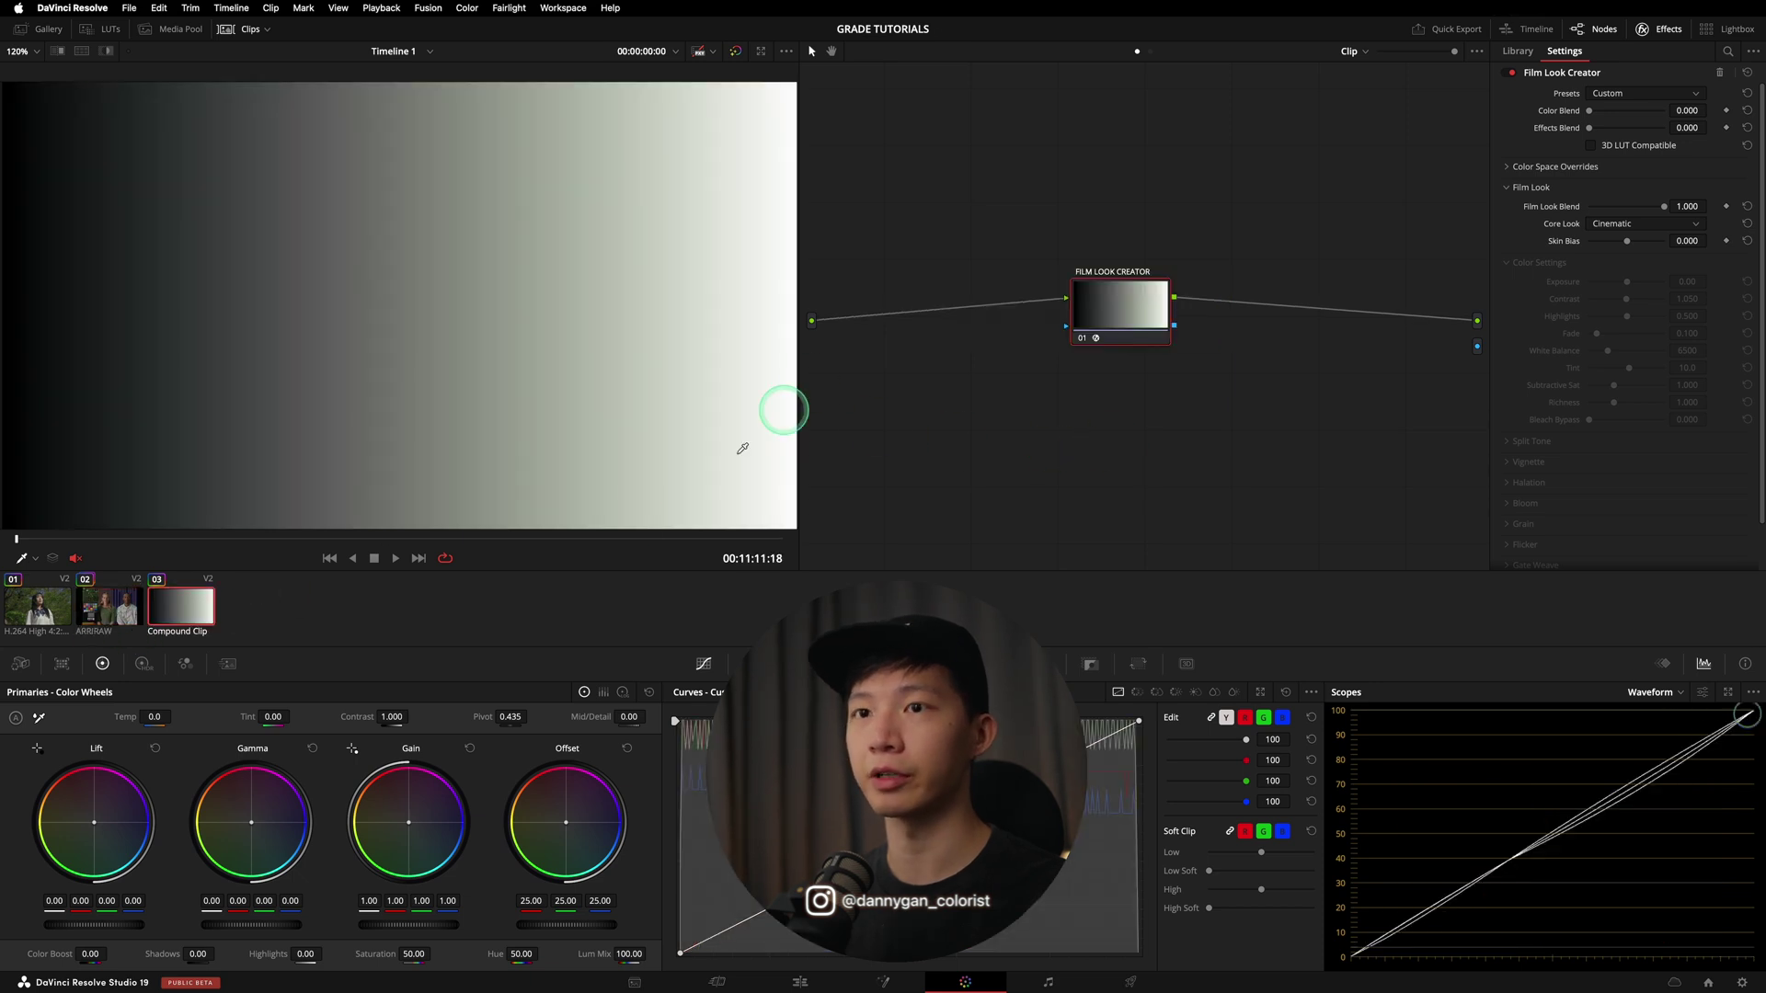
{"action": "left_click", "coordinate": [130, 618]}
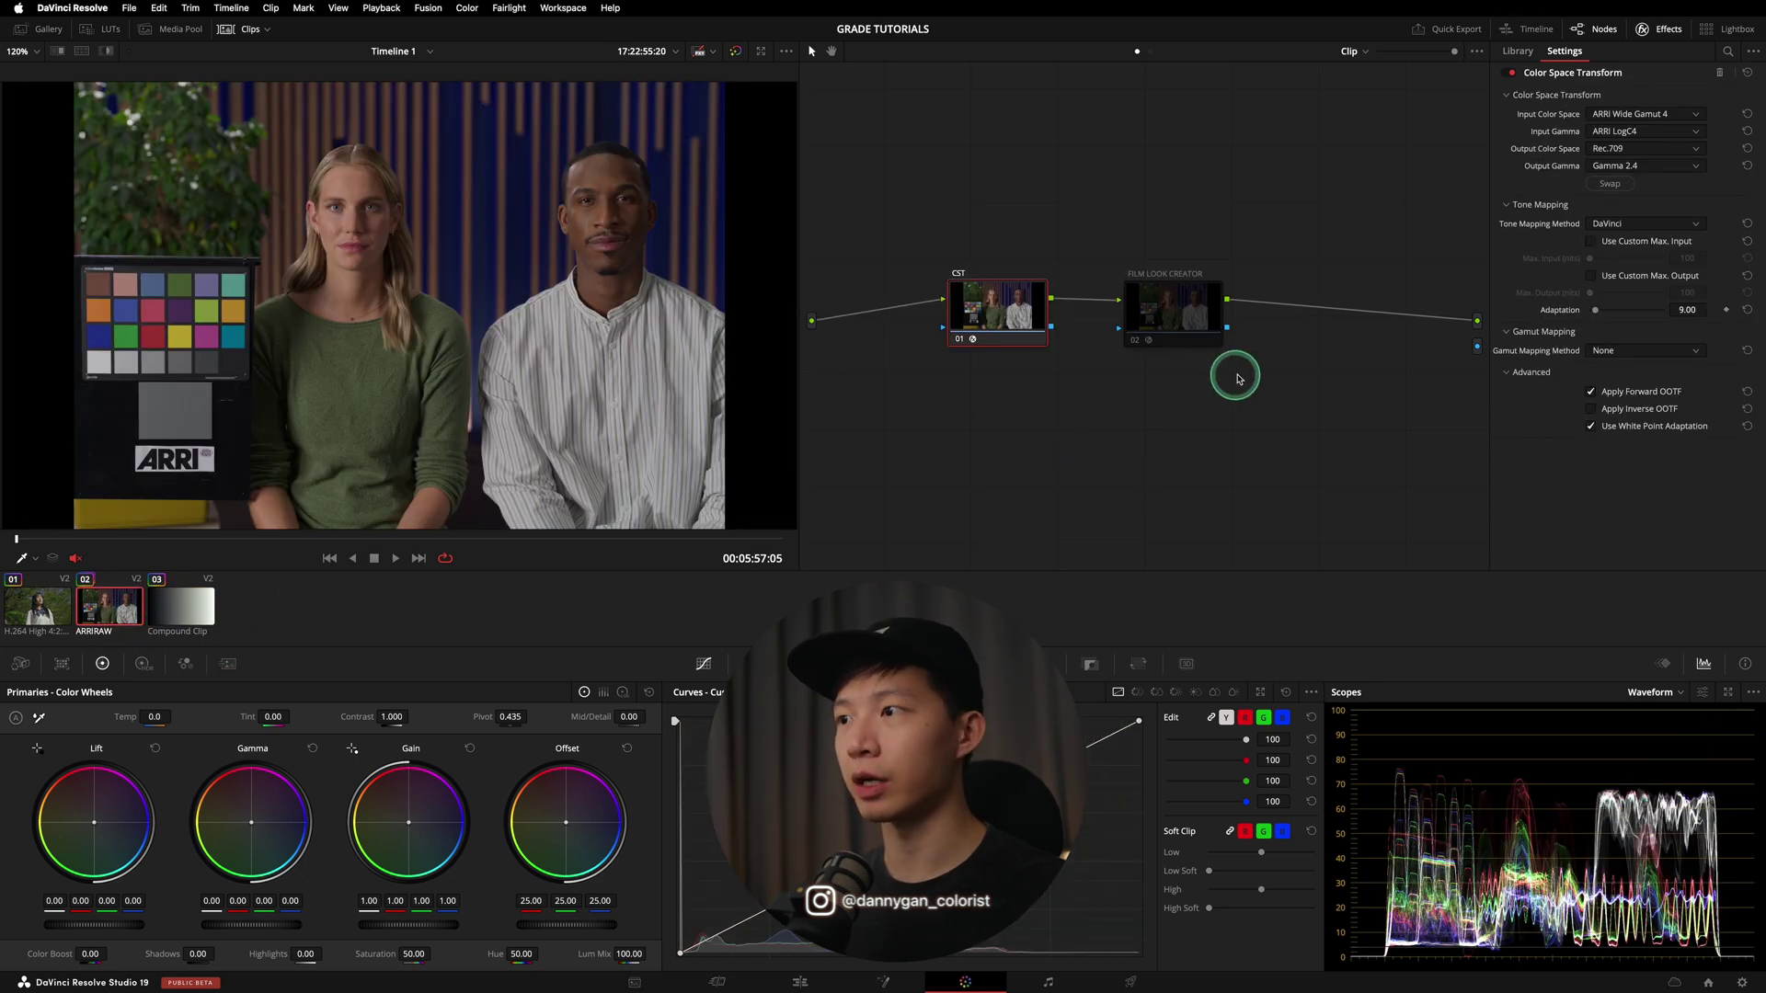
{"action": "left_click", "coordinate": [1188, 317]}
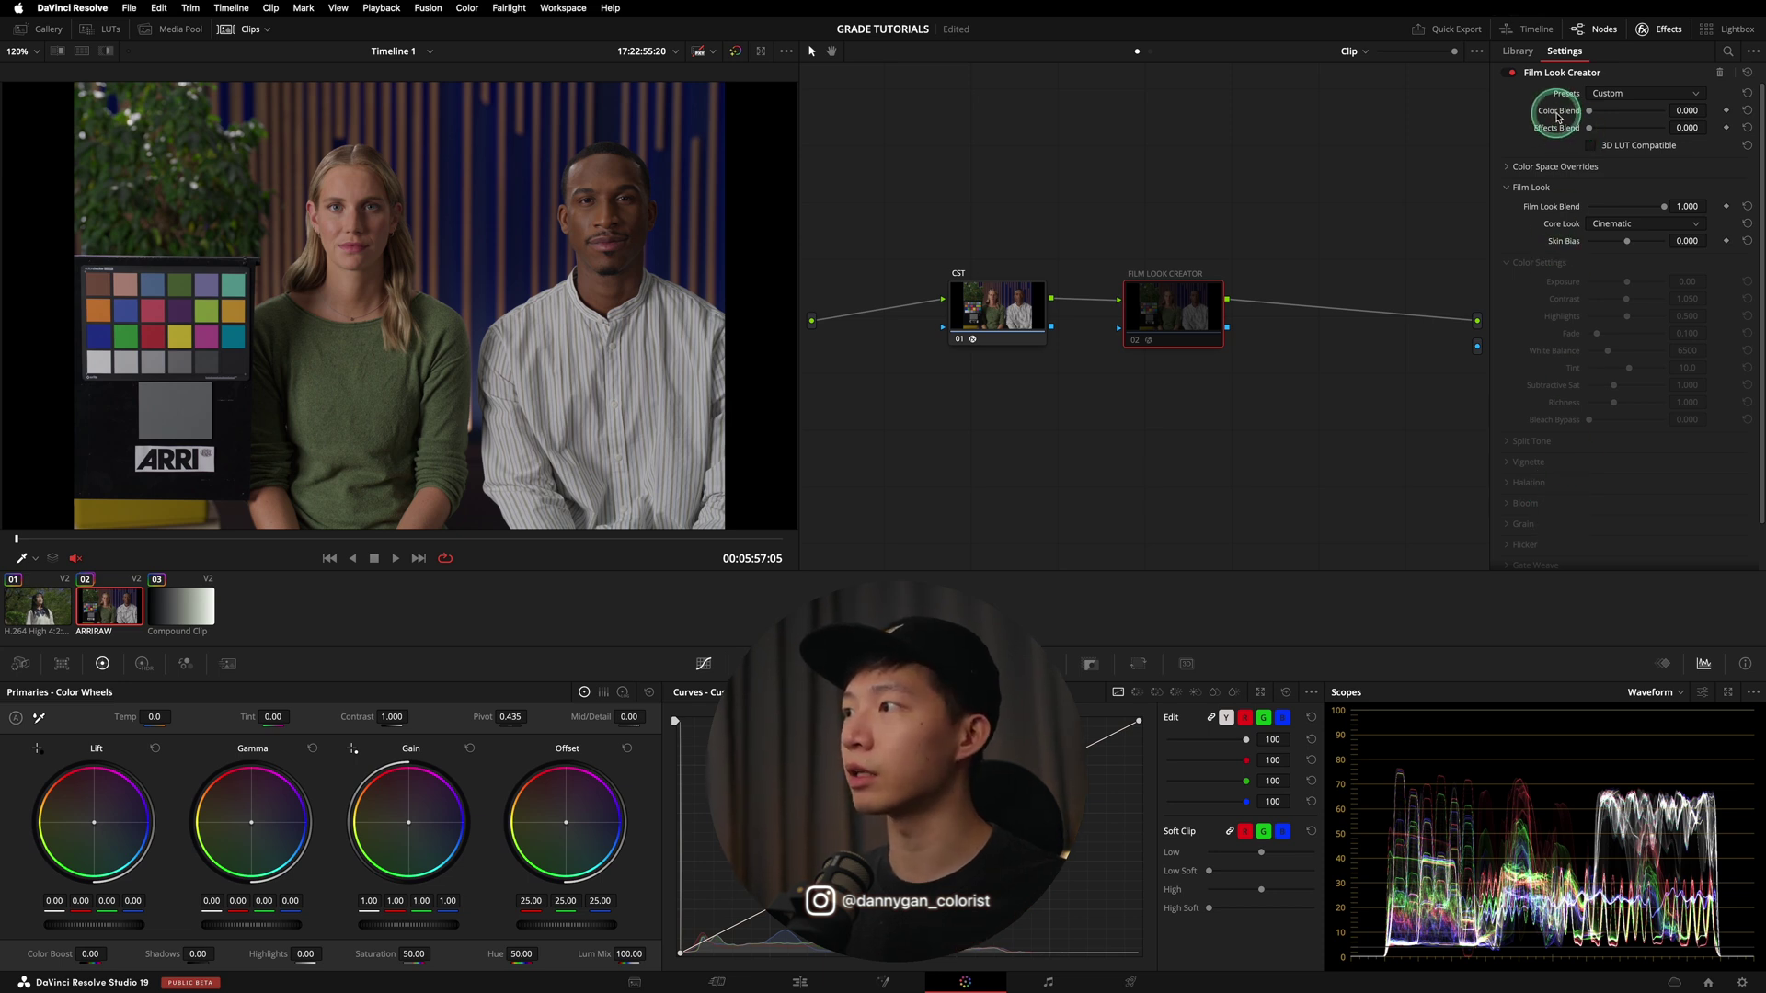
{"action": "mouse_move", "coordinate": [1591, 111]}
{"action": "left_mouse_down"}
{"action": "mouse_move", "coordinate": [1673, 110]}
{"action": "mouse_move", "coordinate": [1559, 118]}
{"action": "left_mouse_up"}
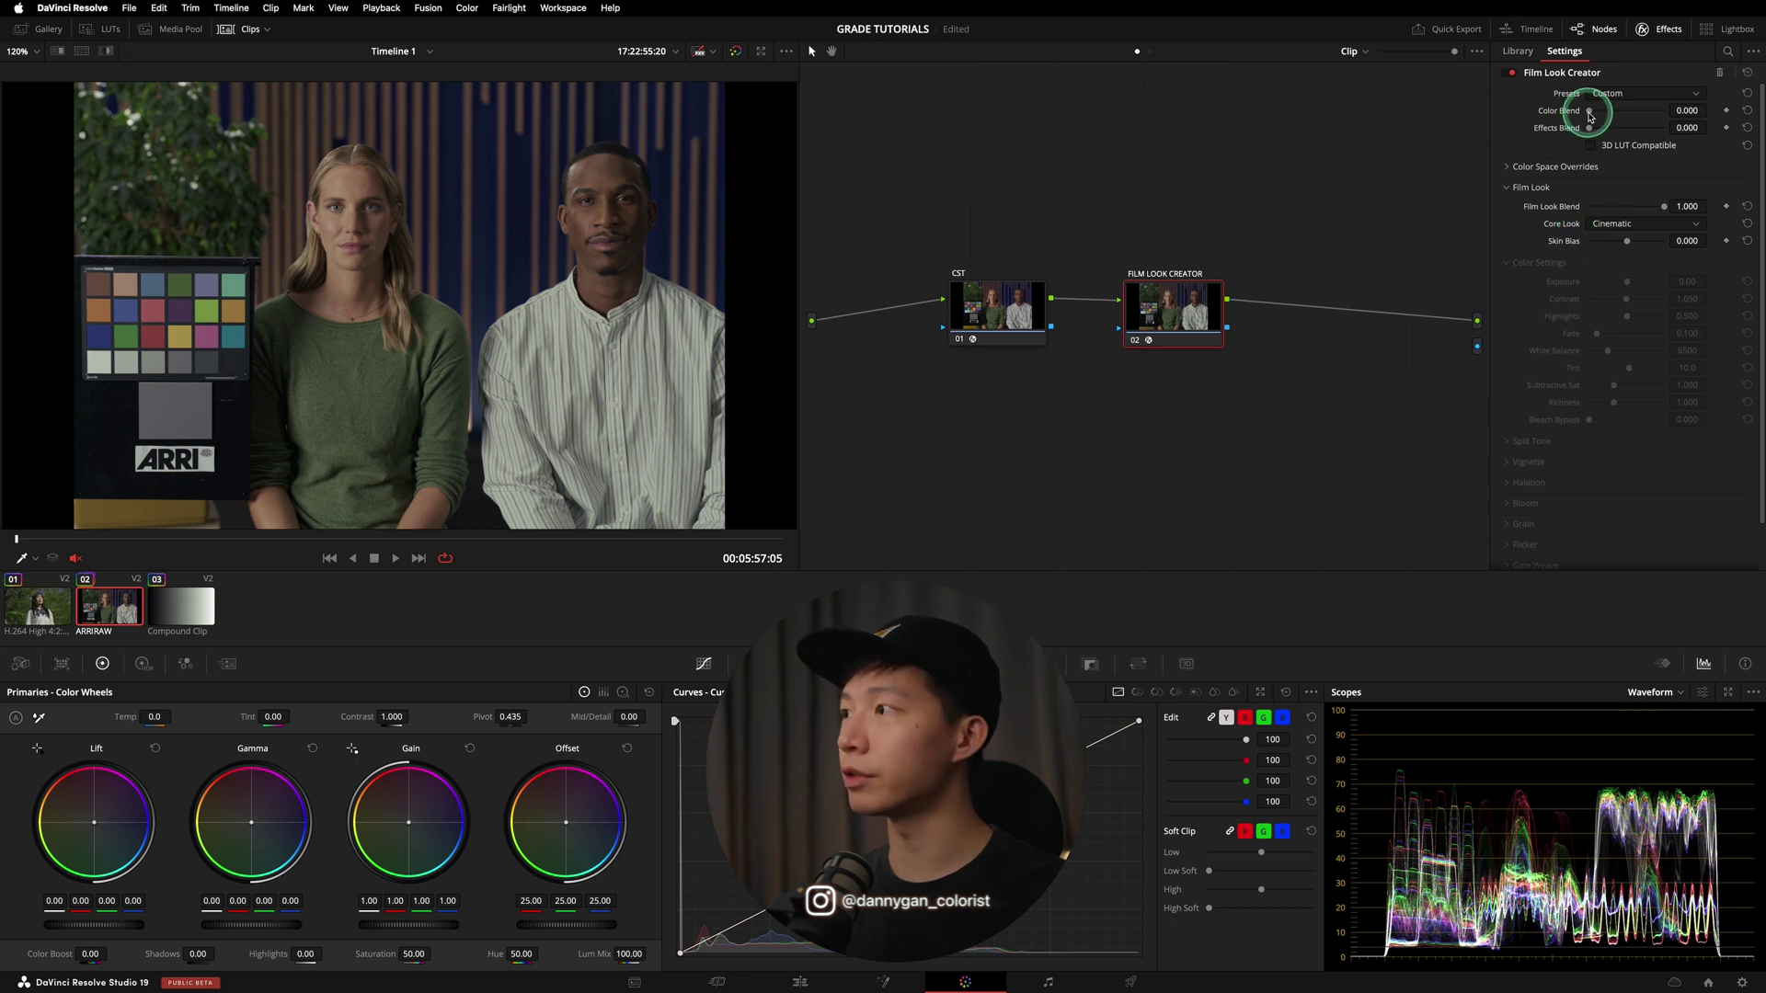
{"action": "left_click_drag", "start_coordinate": [1591, 116], "coordinate": [1630, 112]}
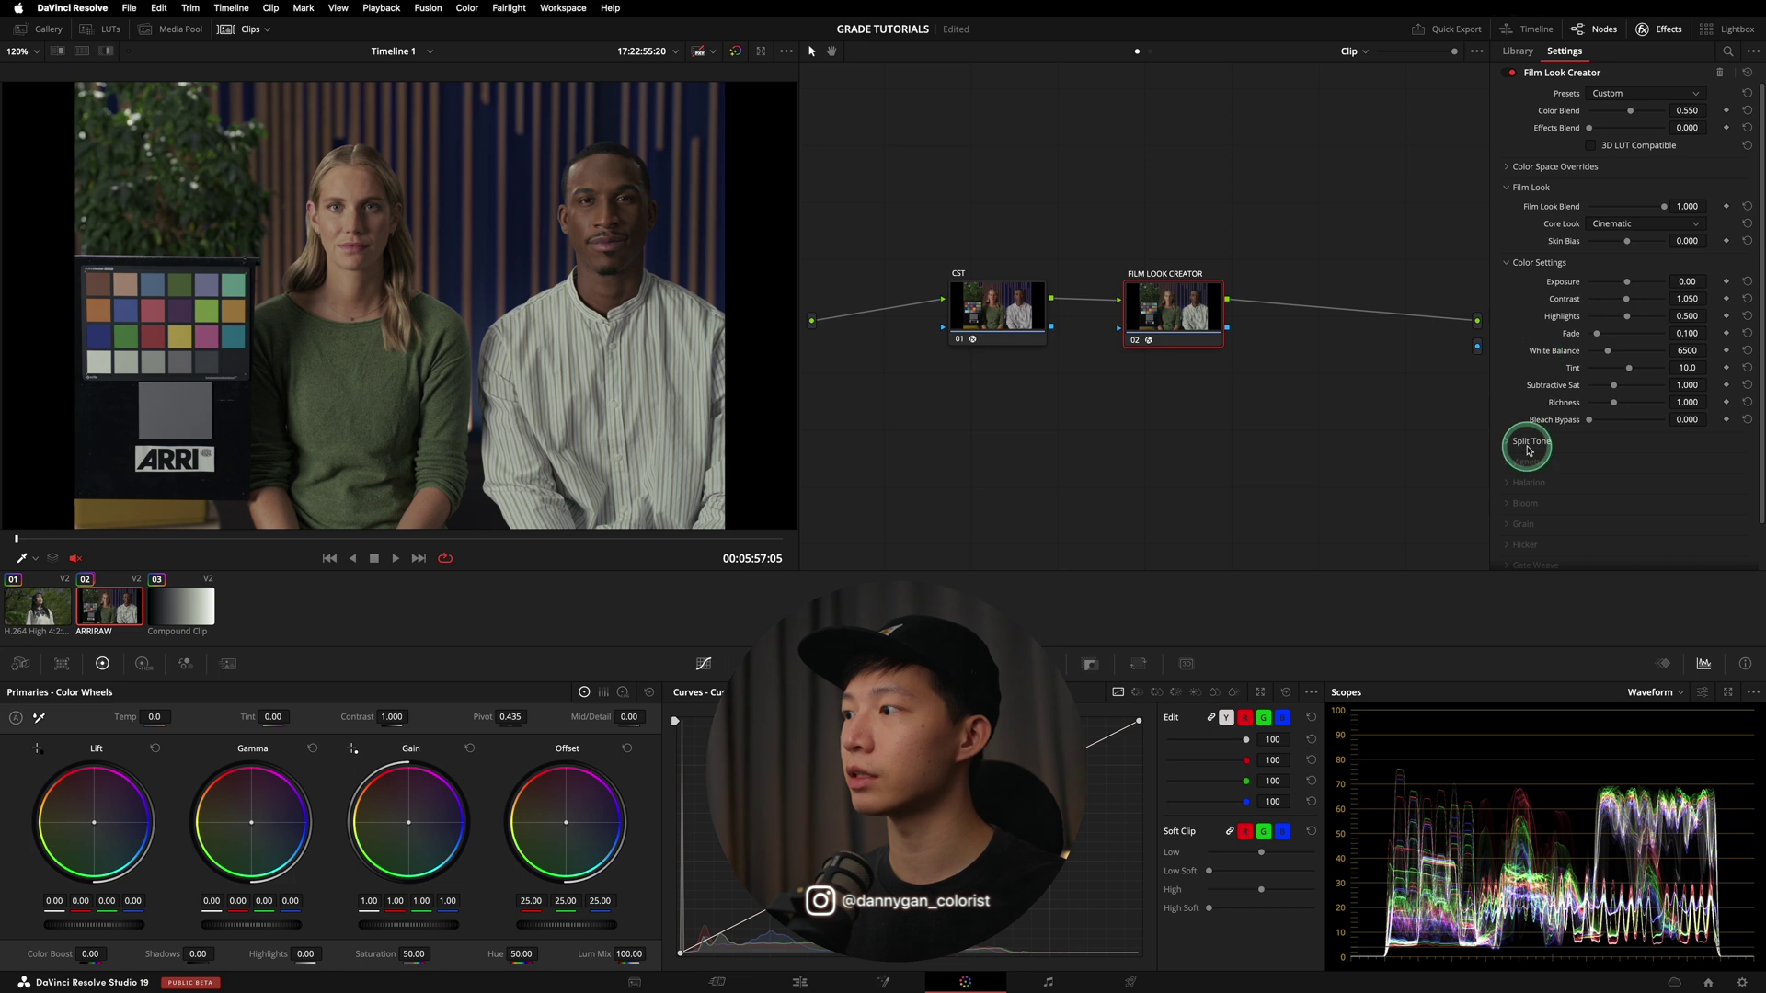
{"action": "left_click_drag", "start_coordinate": [1634, 113], "coordinate": [1578, 116]}
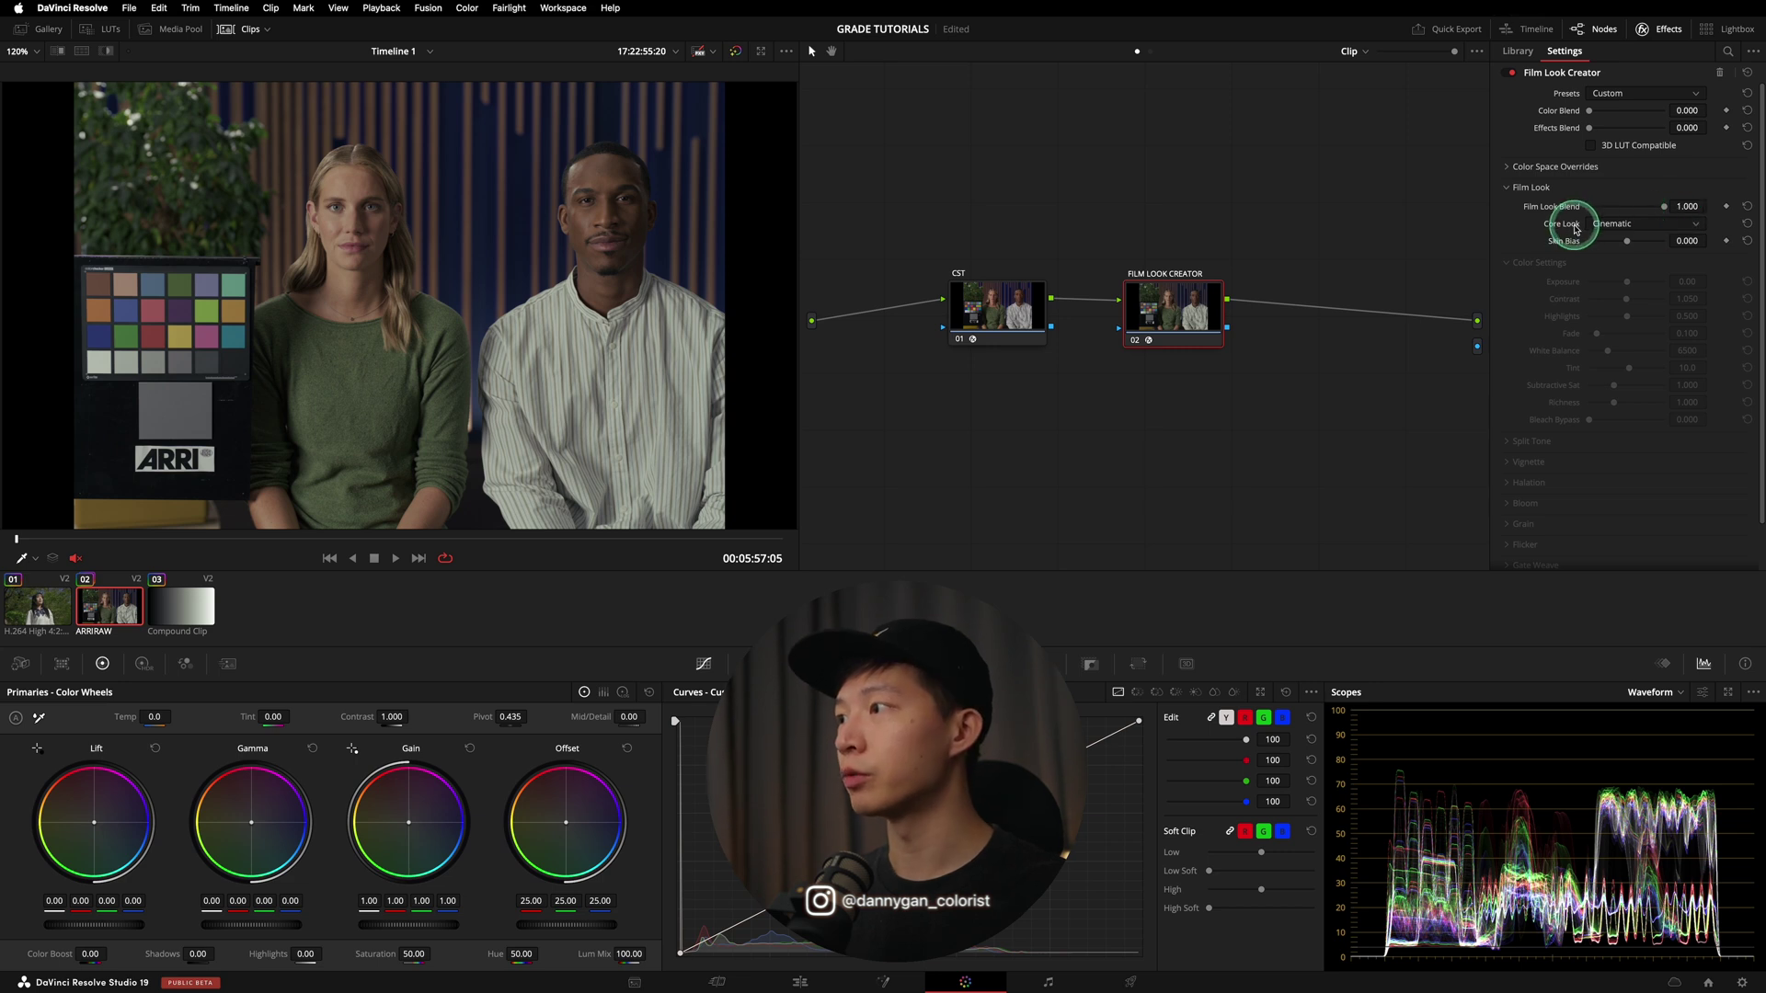
- Keep Cinematic as the ARRI clip's core look and view it in the Cinema Viewer
{"action": "left_click", "coordinate": [1687, 226]}
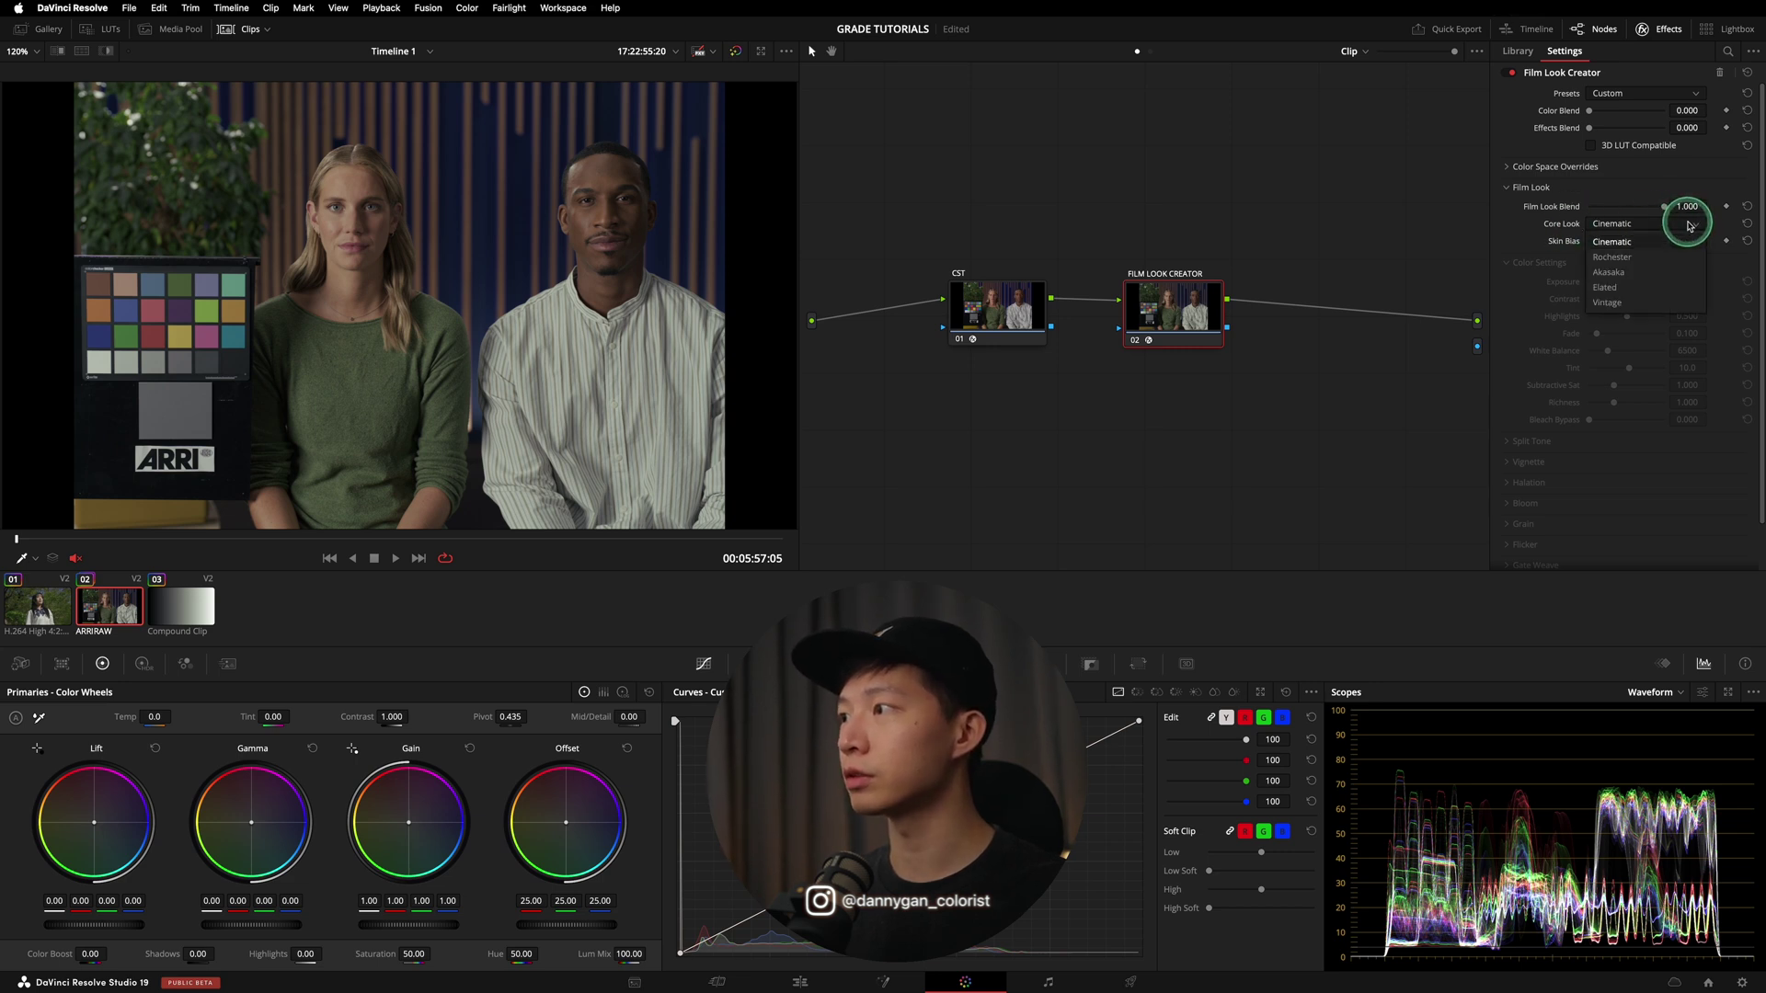
{"action": "left_click", "coordinate": [1619, 242]}
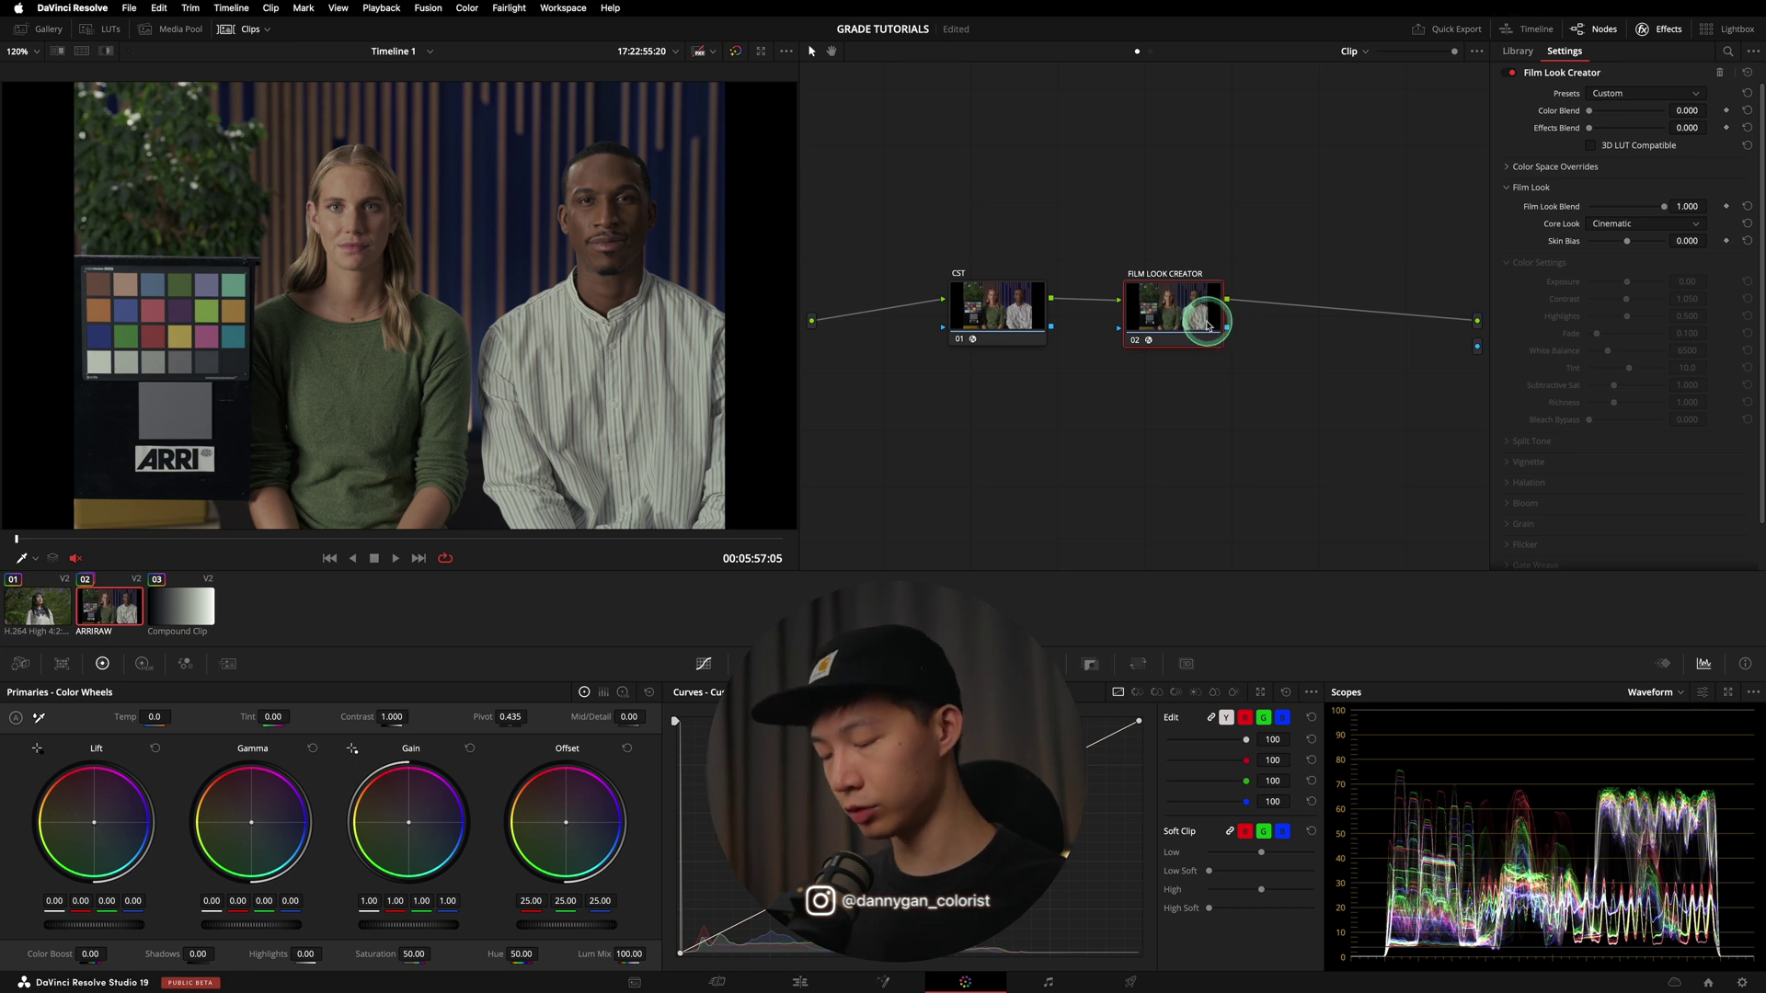
{"action": "key", "text": "super+f"}
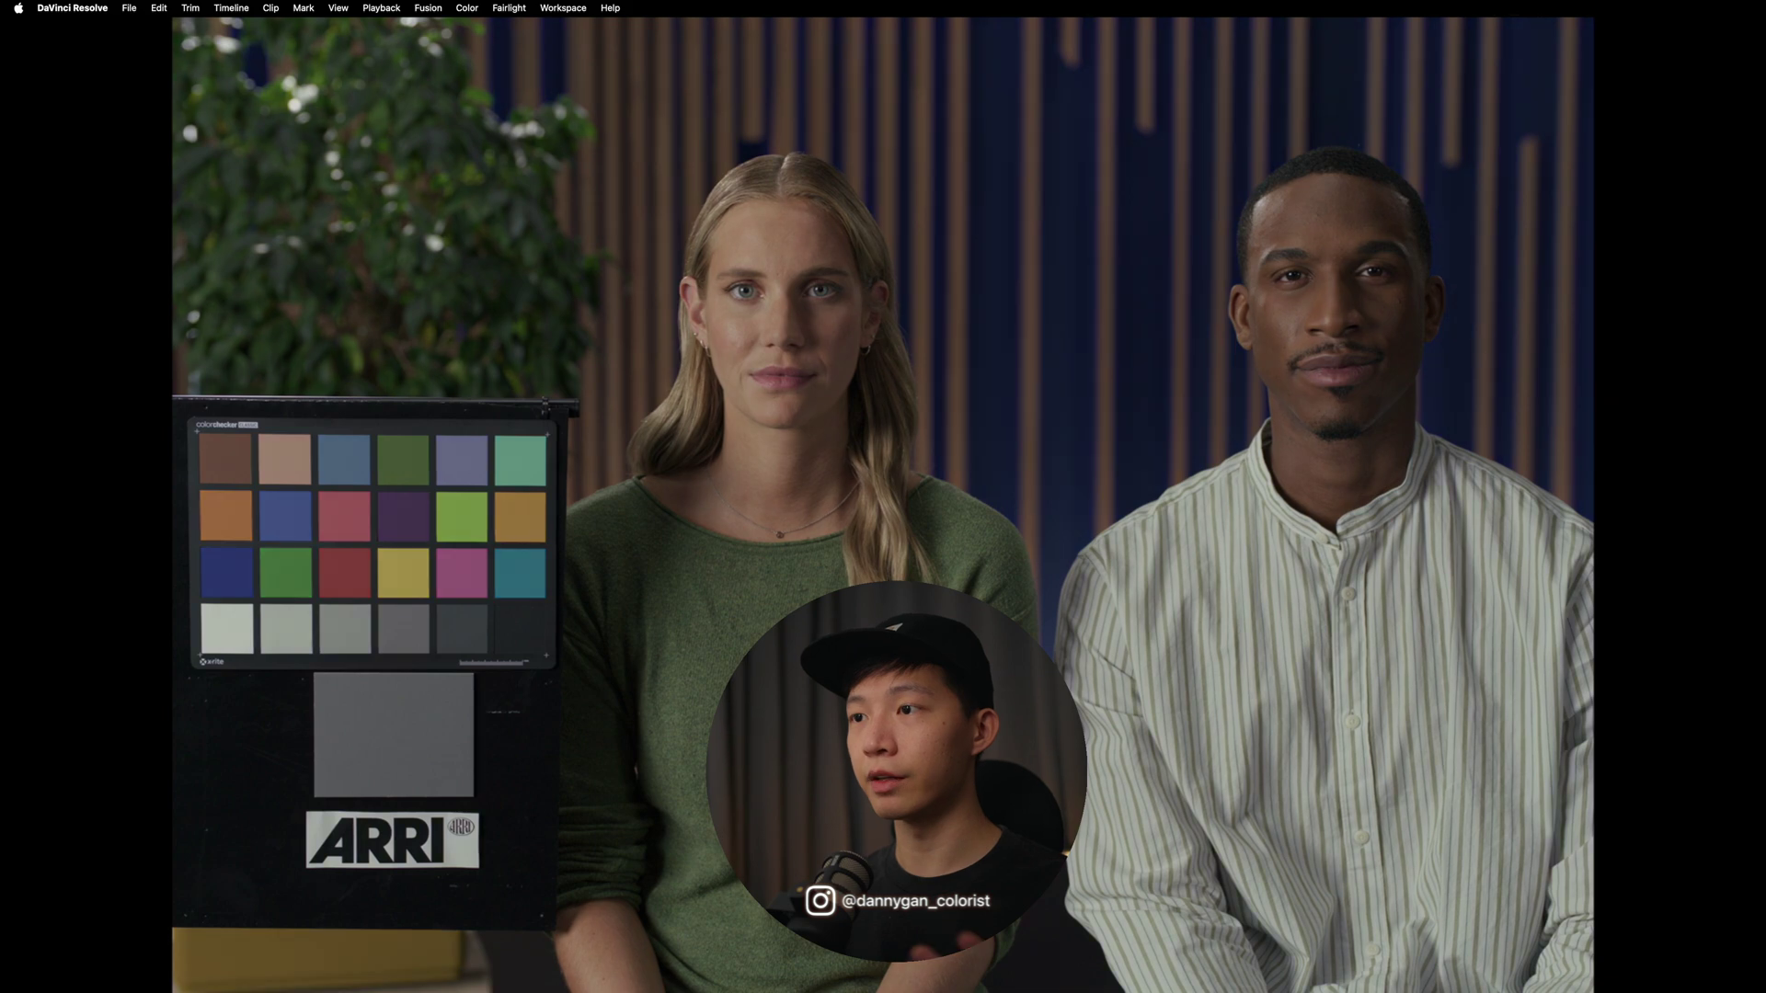
- Compare the ARRI clip with its grade bypassed, then leave full-screen view
{"action": "key", "text": "shift+d"}
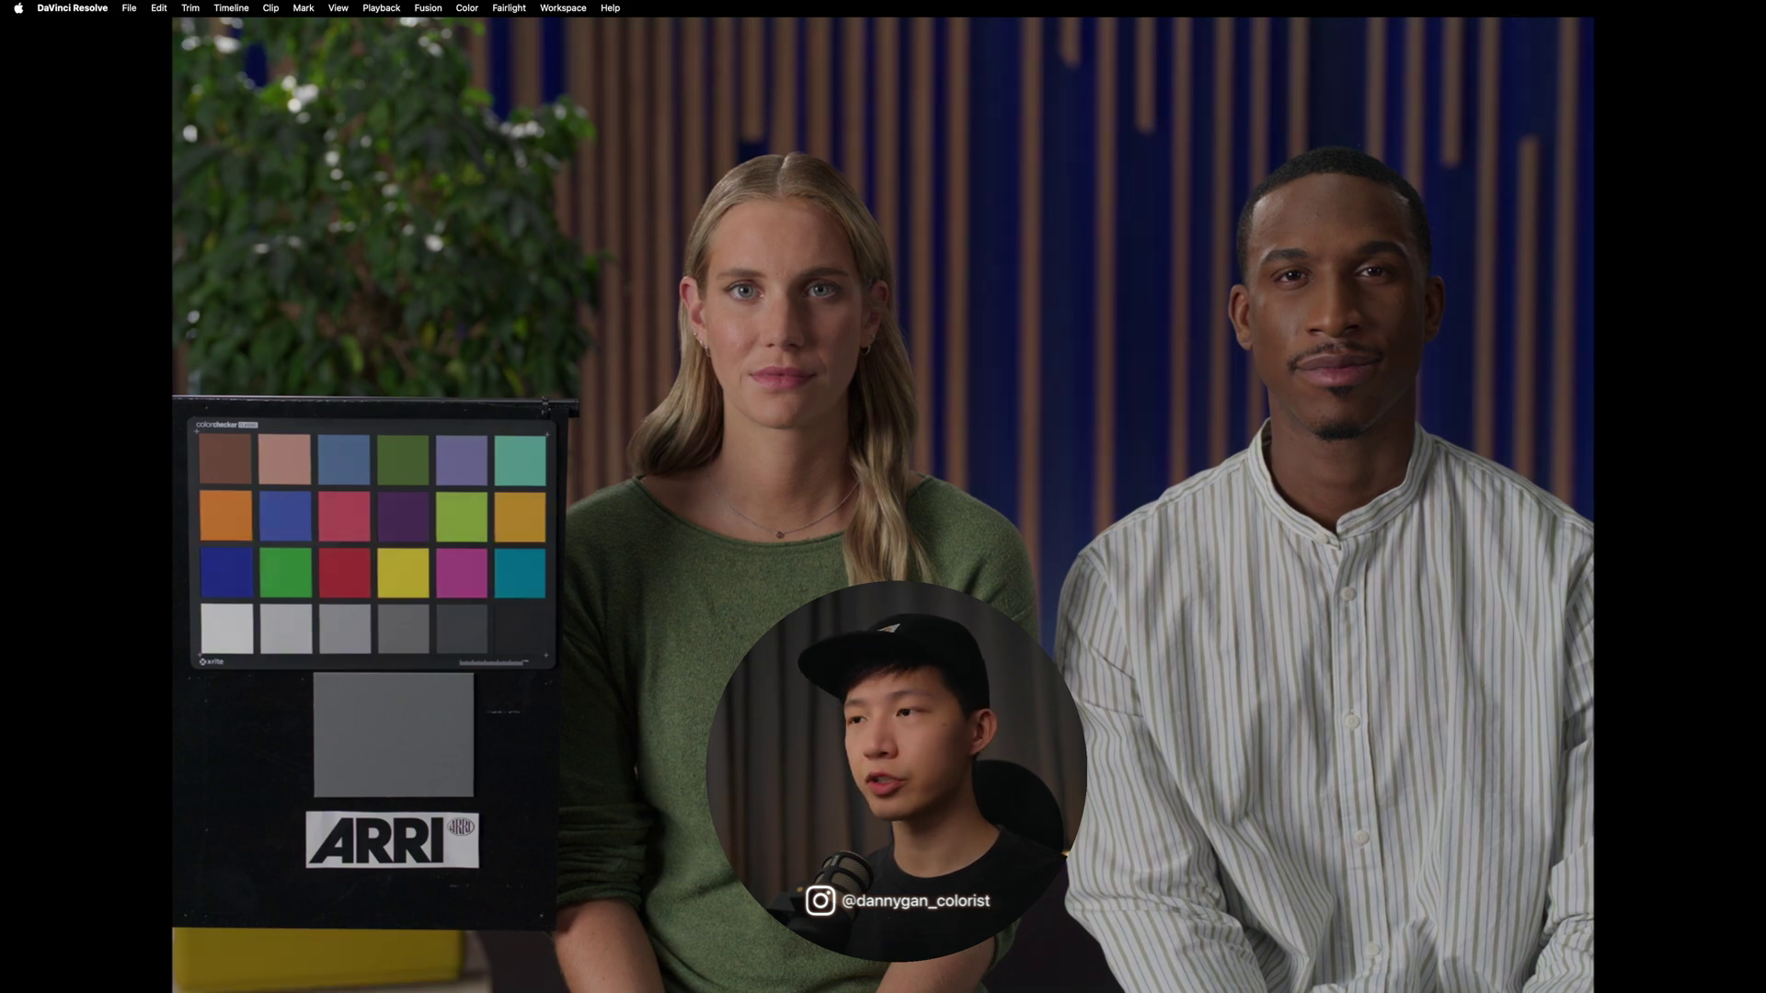
{"action": "key", "text": "Escape"}
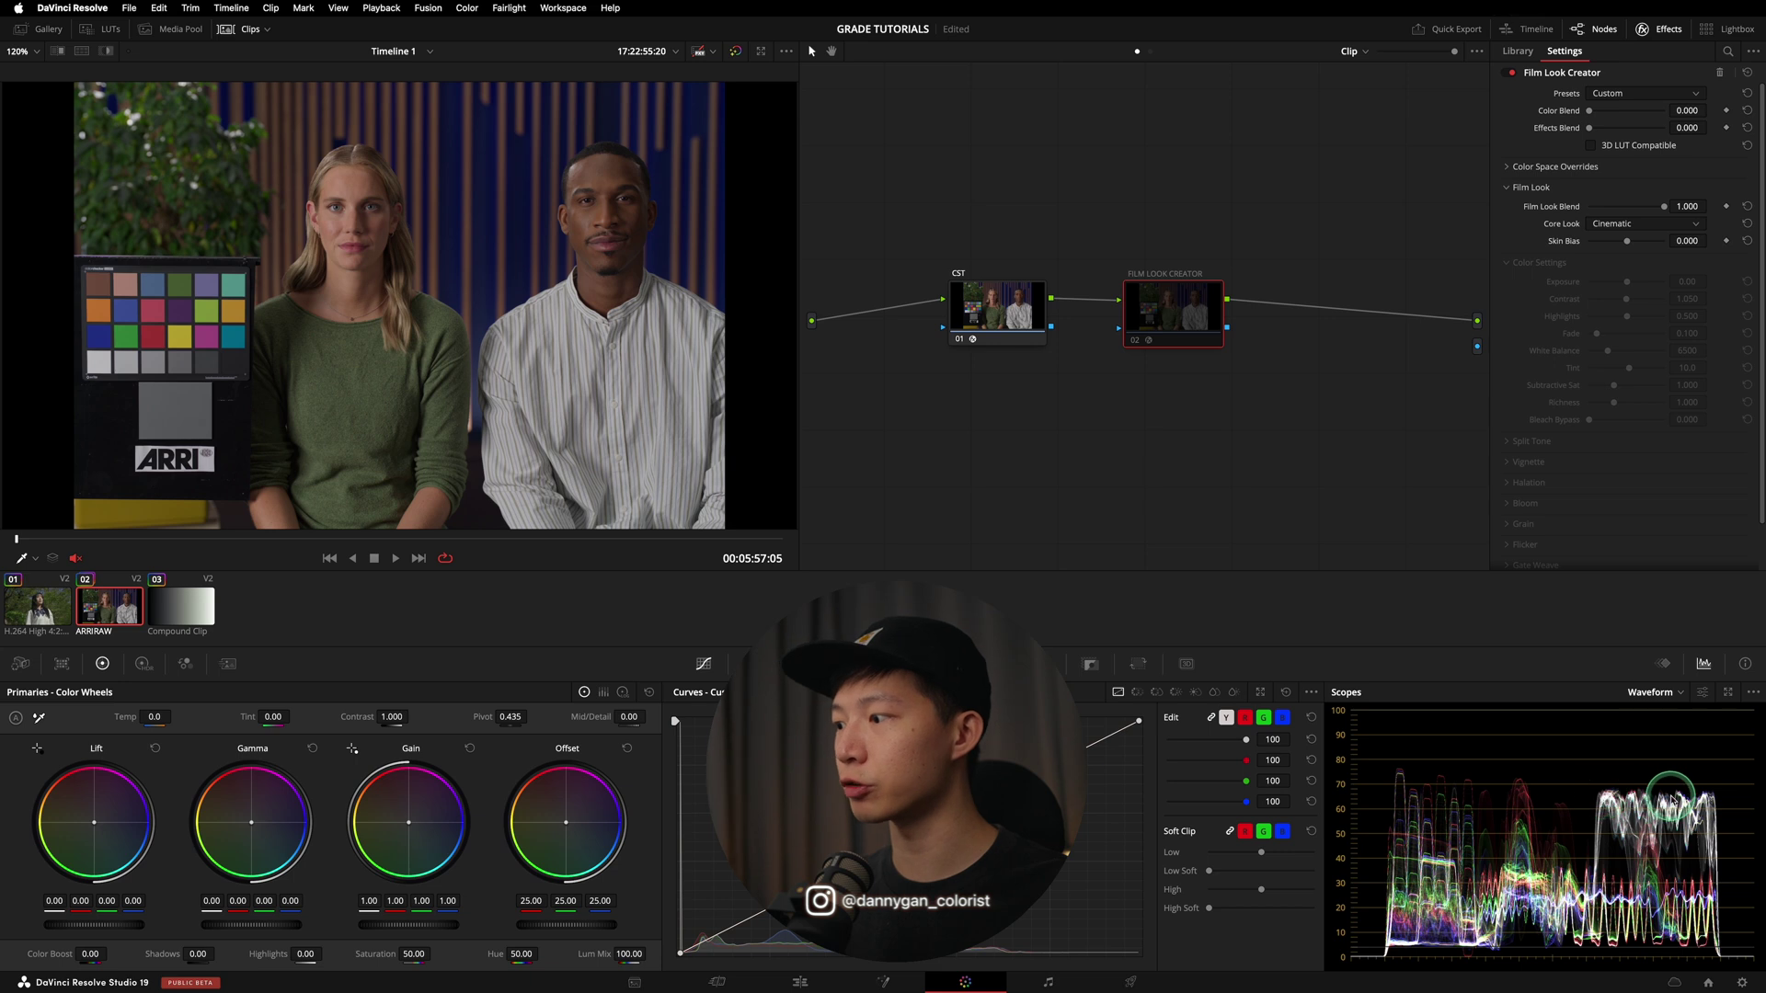
- Toggle the Film Look Creator node off and on several times, then show the ARRI clip full screen
{"action": "key", "text": "ctrl+d"}
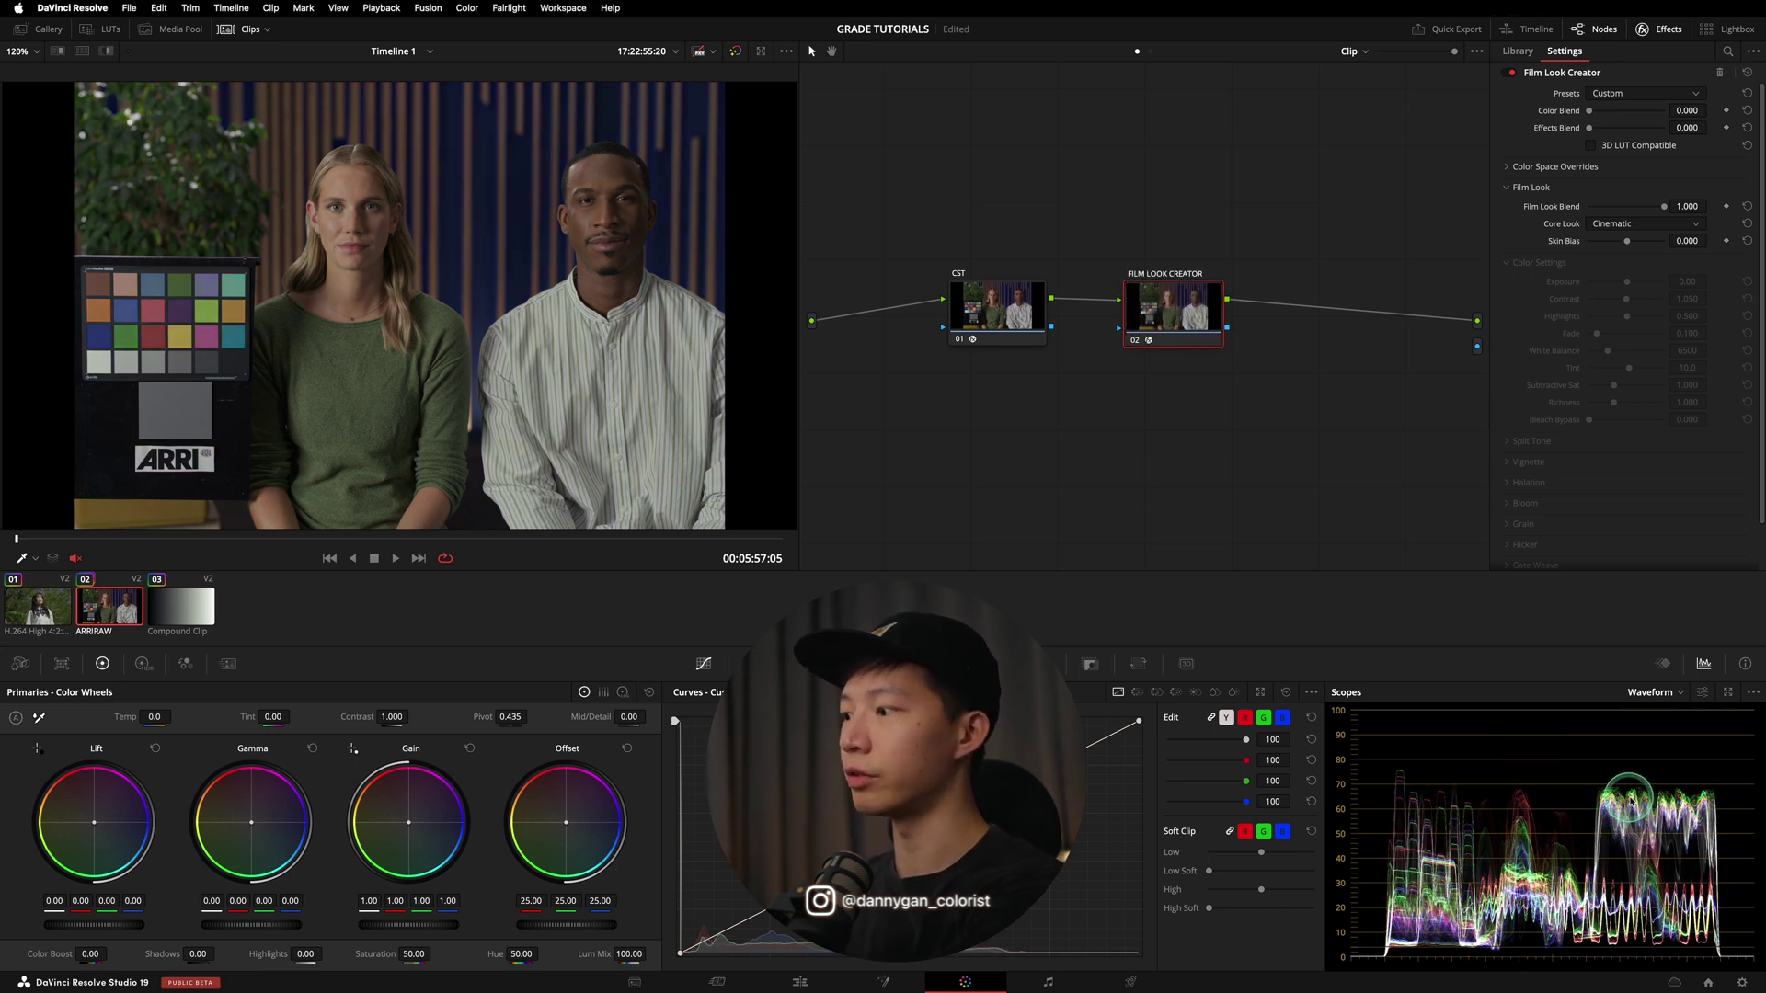
{"action": "key", "text": "ctrl+d"}
{"action": "key", "text": "ctrl+d"}
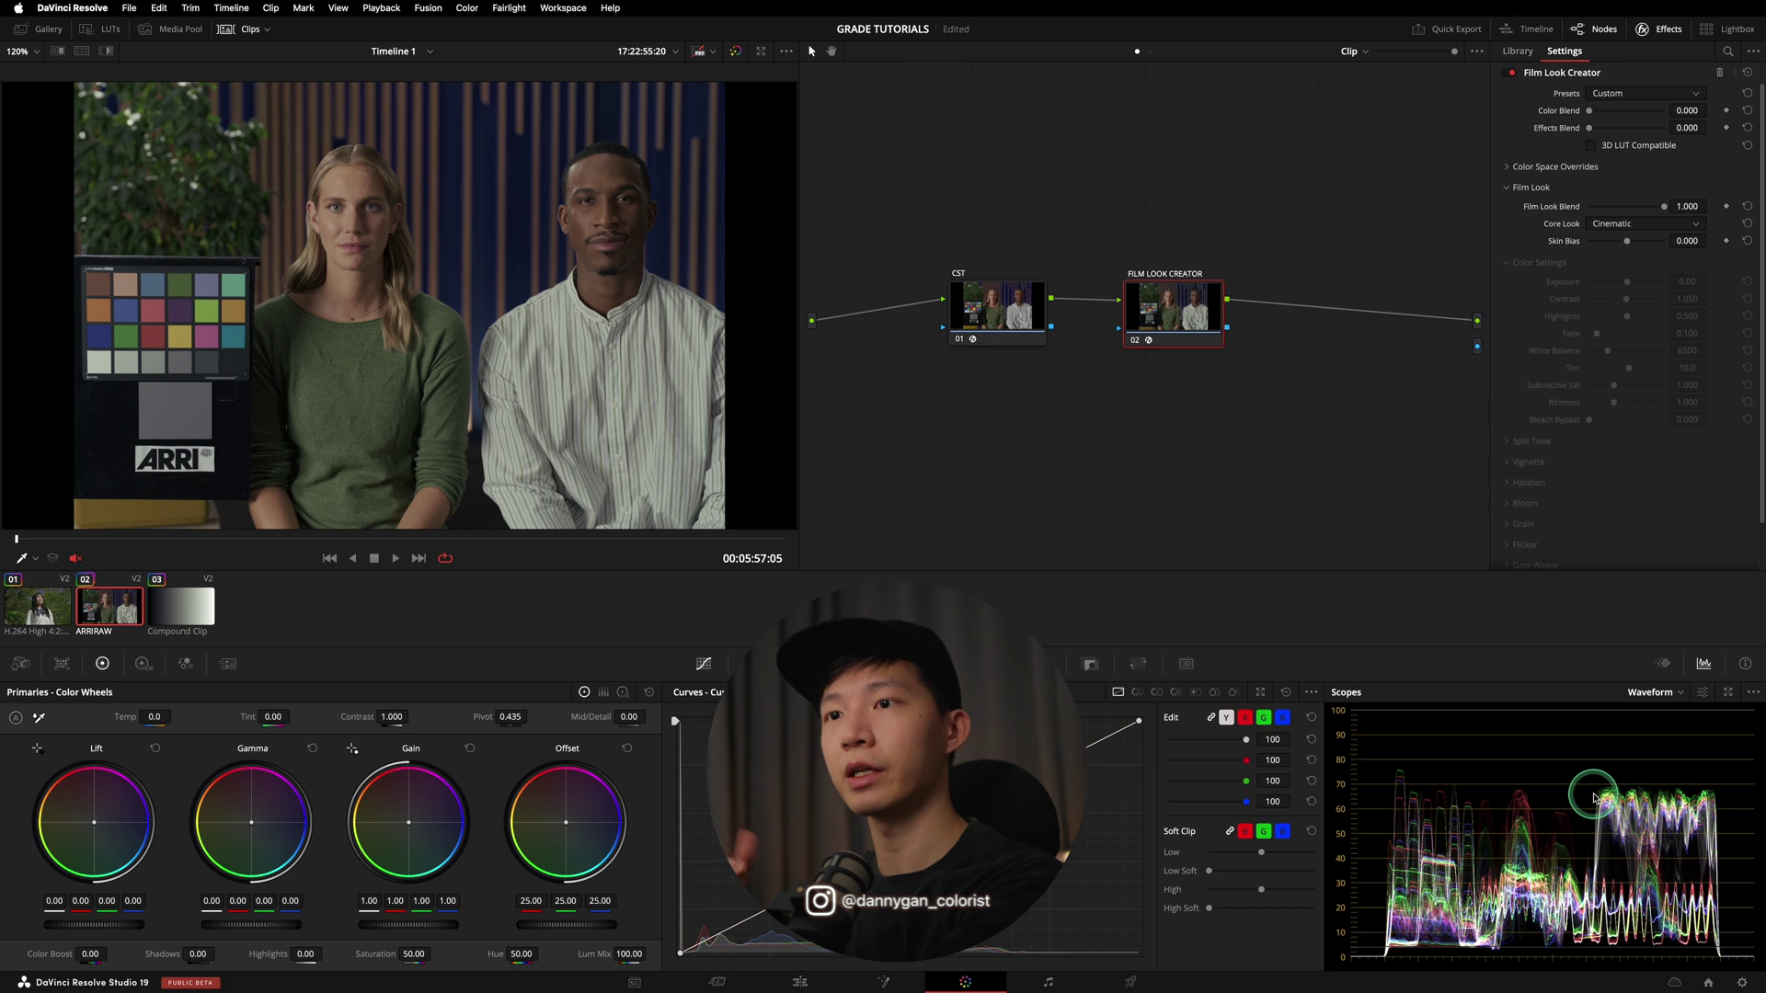
{"action": "key", "text": "ctrl+d"}
{"action": "key", "text": "ctrl+d"}
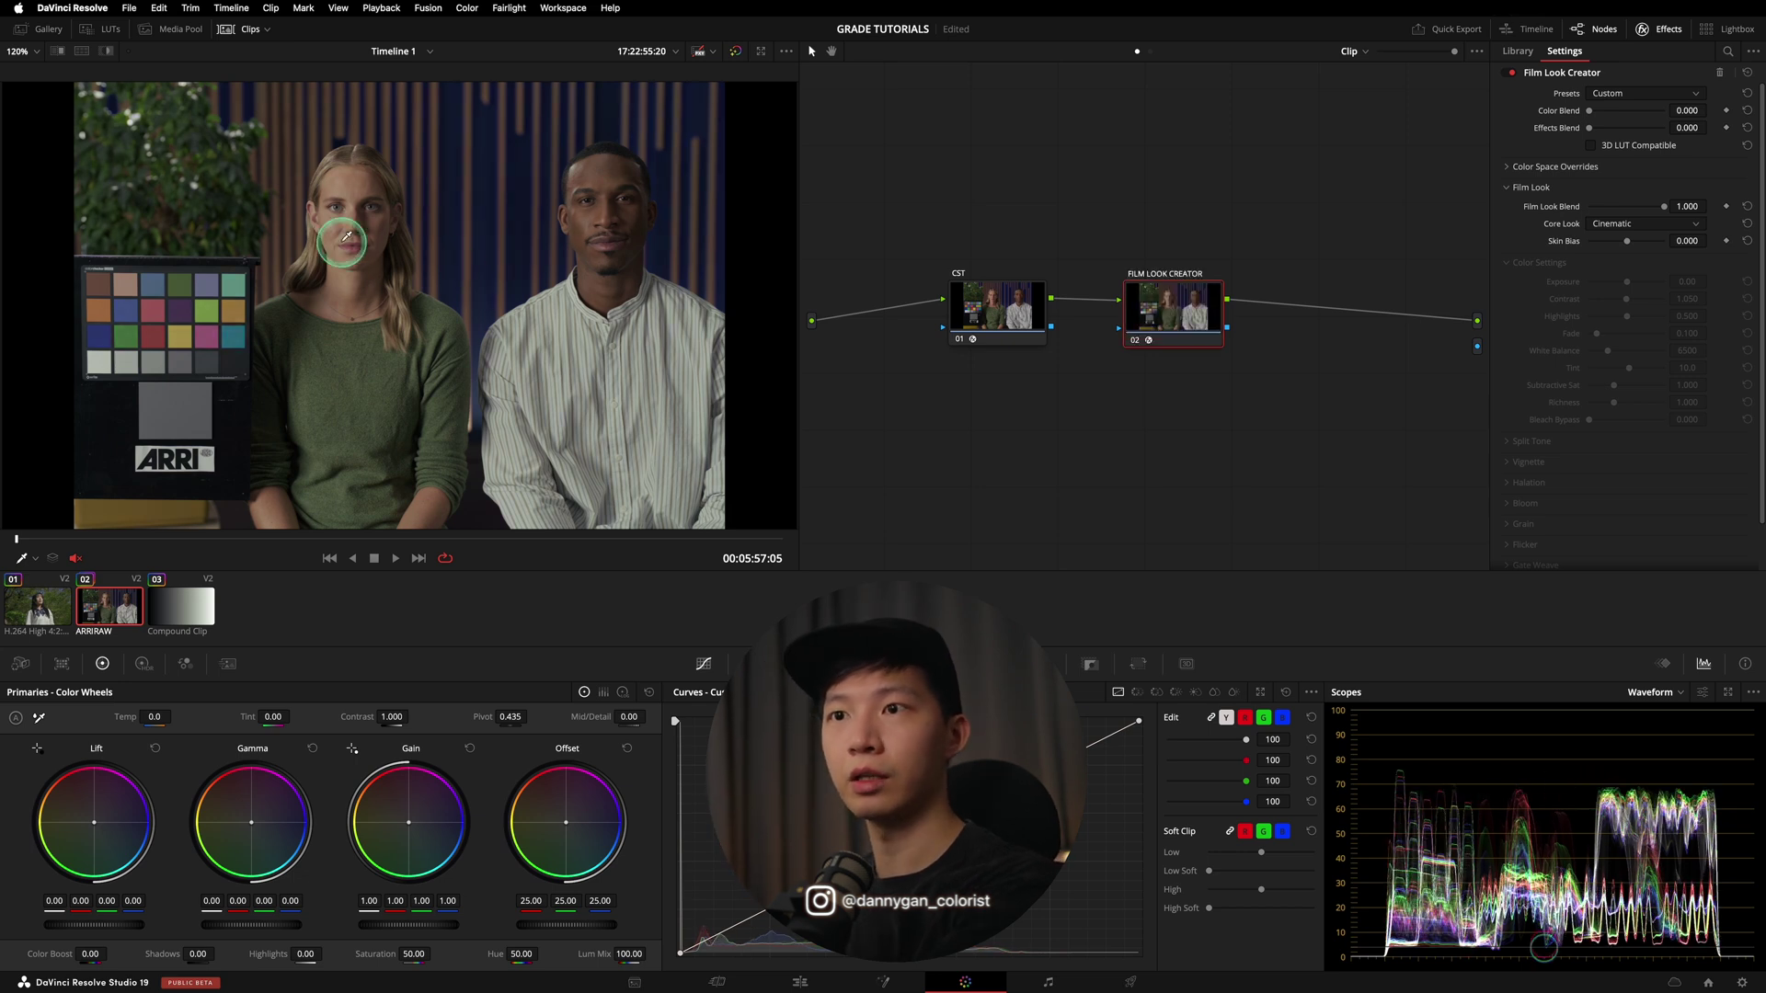
{"action": "key", "text": "ctrl+d"}
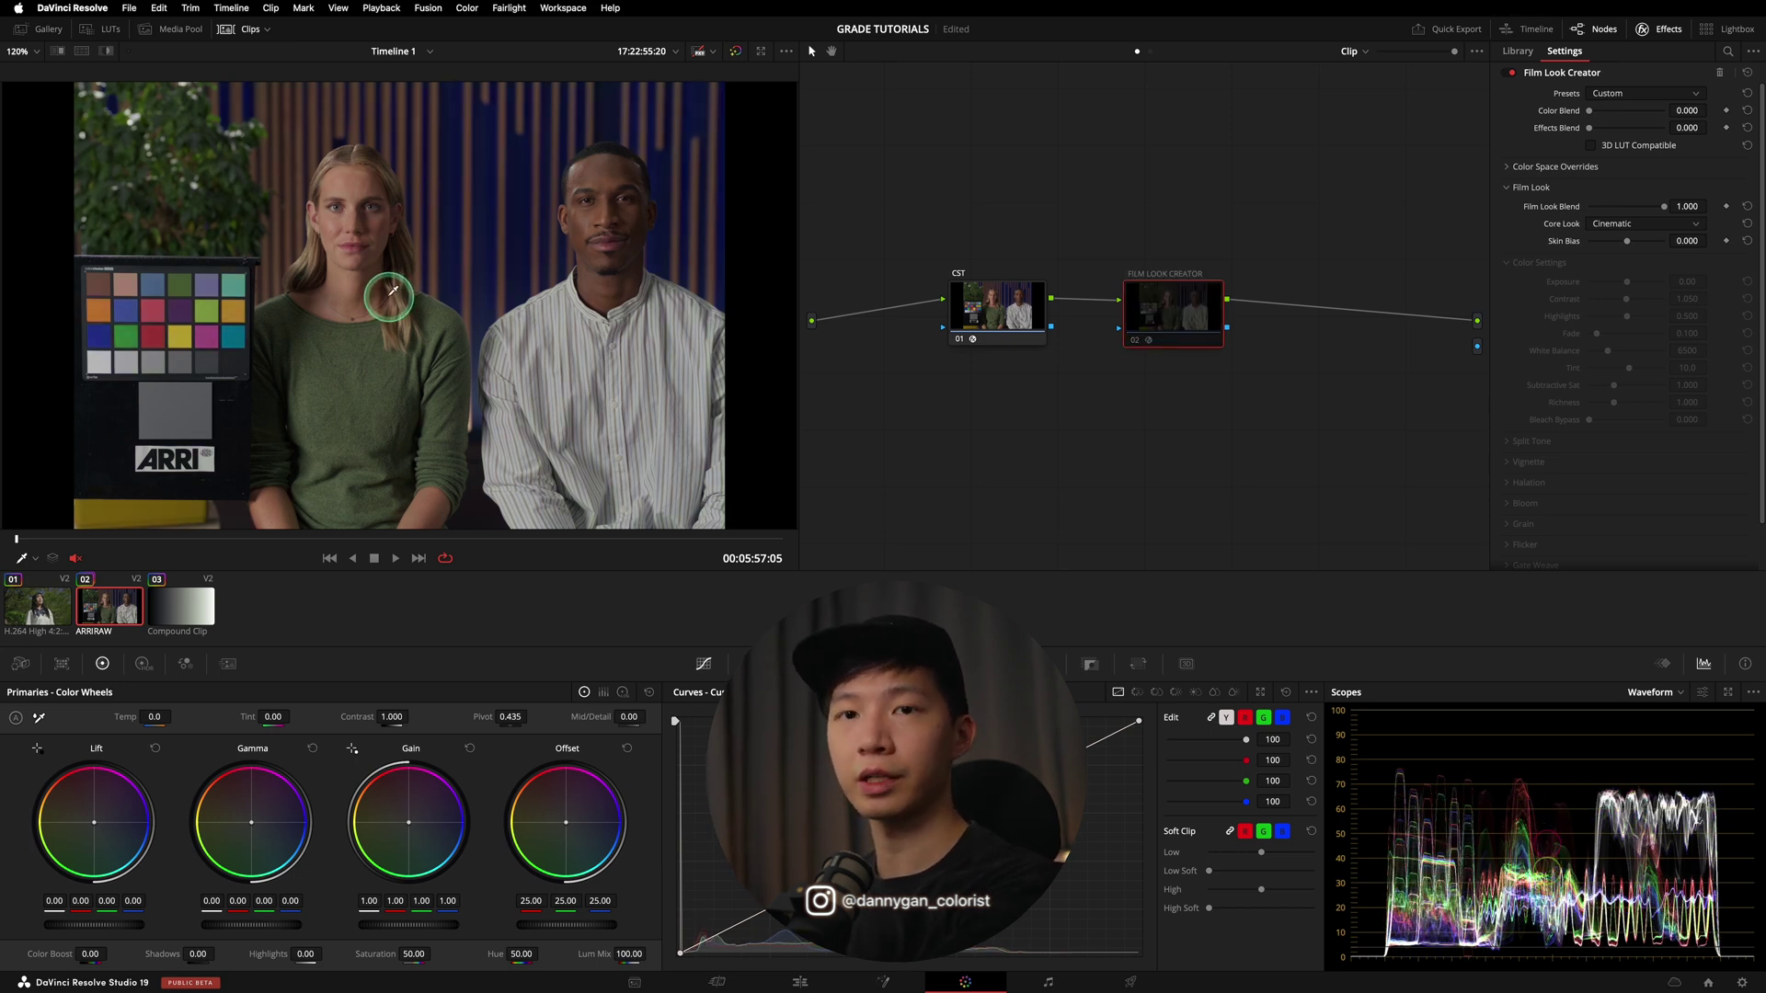
{"action": "key", "text": "ctrl+d"}
{"action": "key", "text": "ctrl+d"}
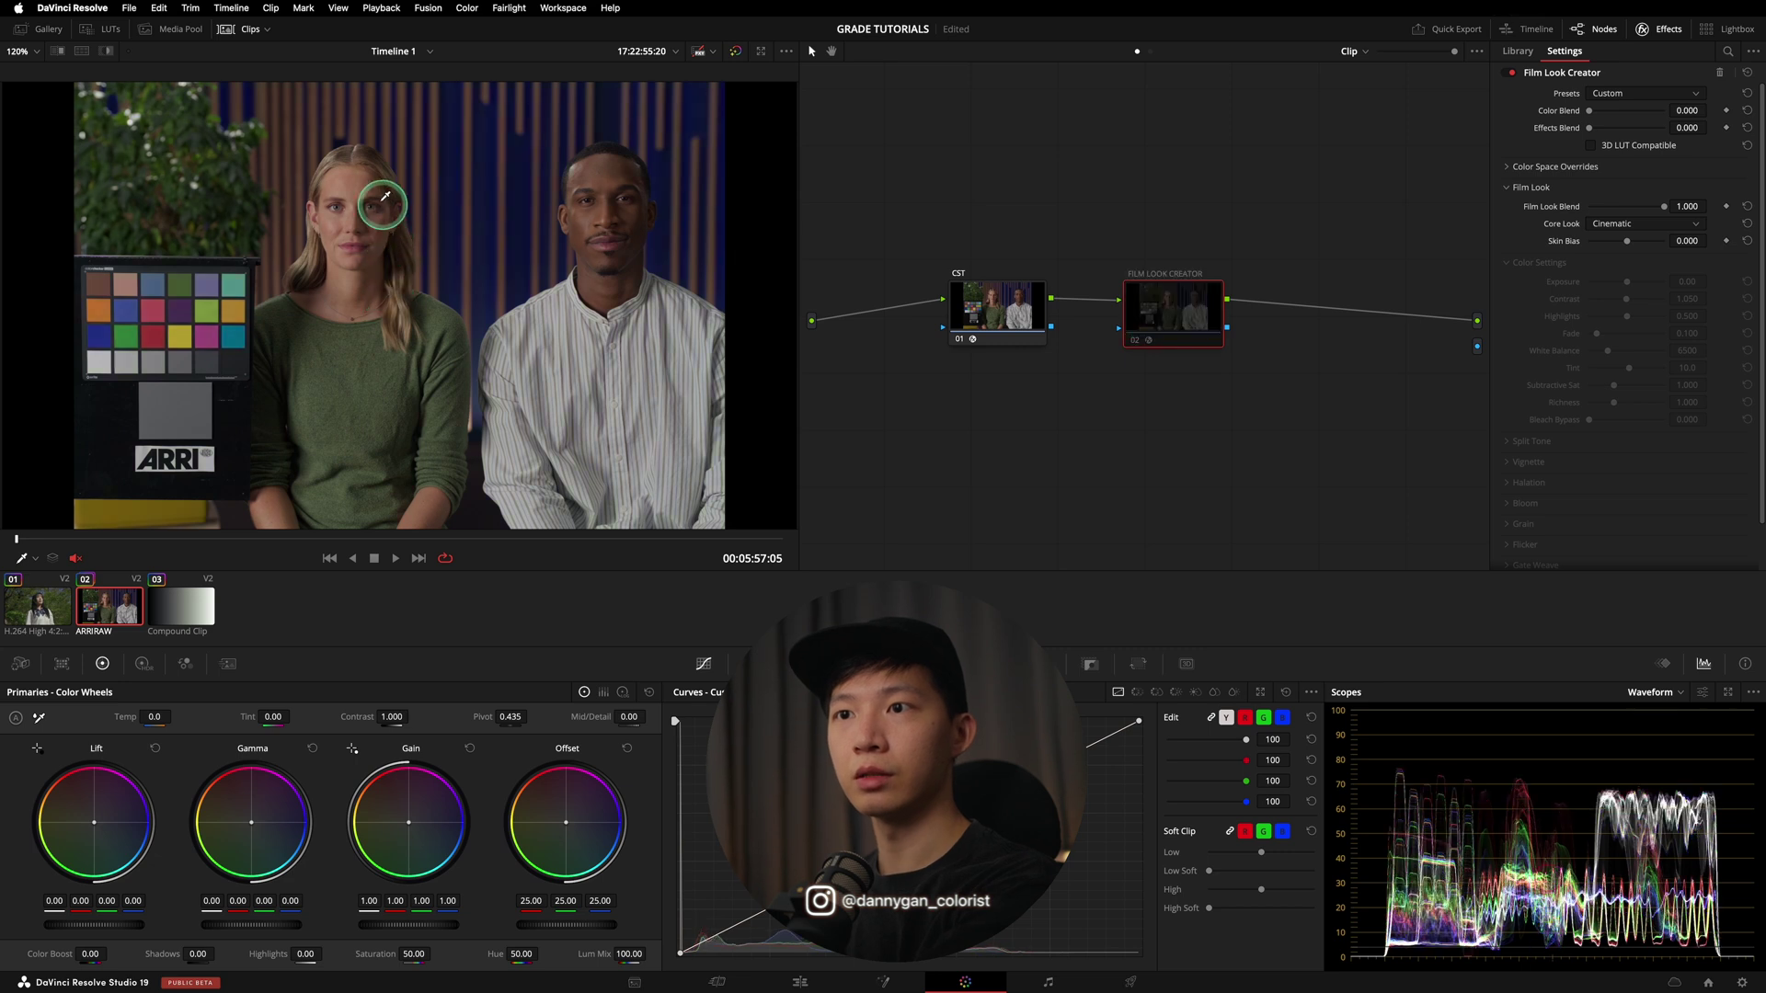
{"action": "key", "text": "ctrl+d"}
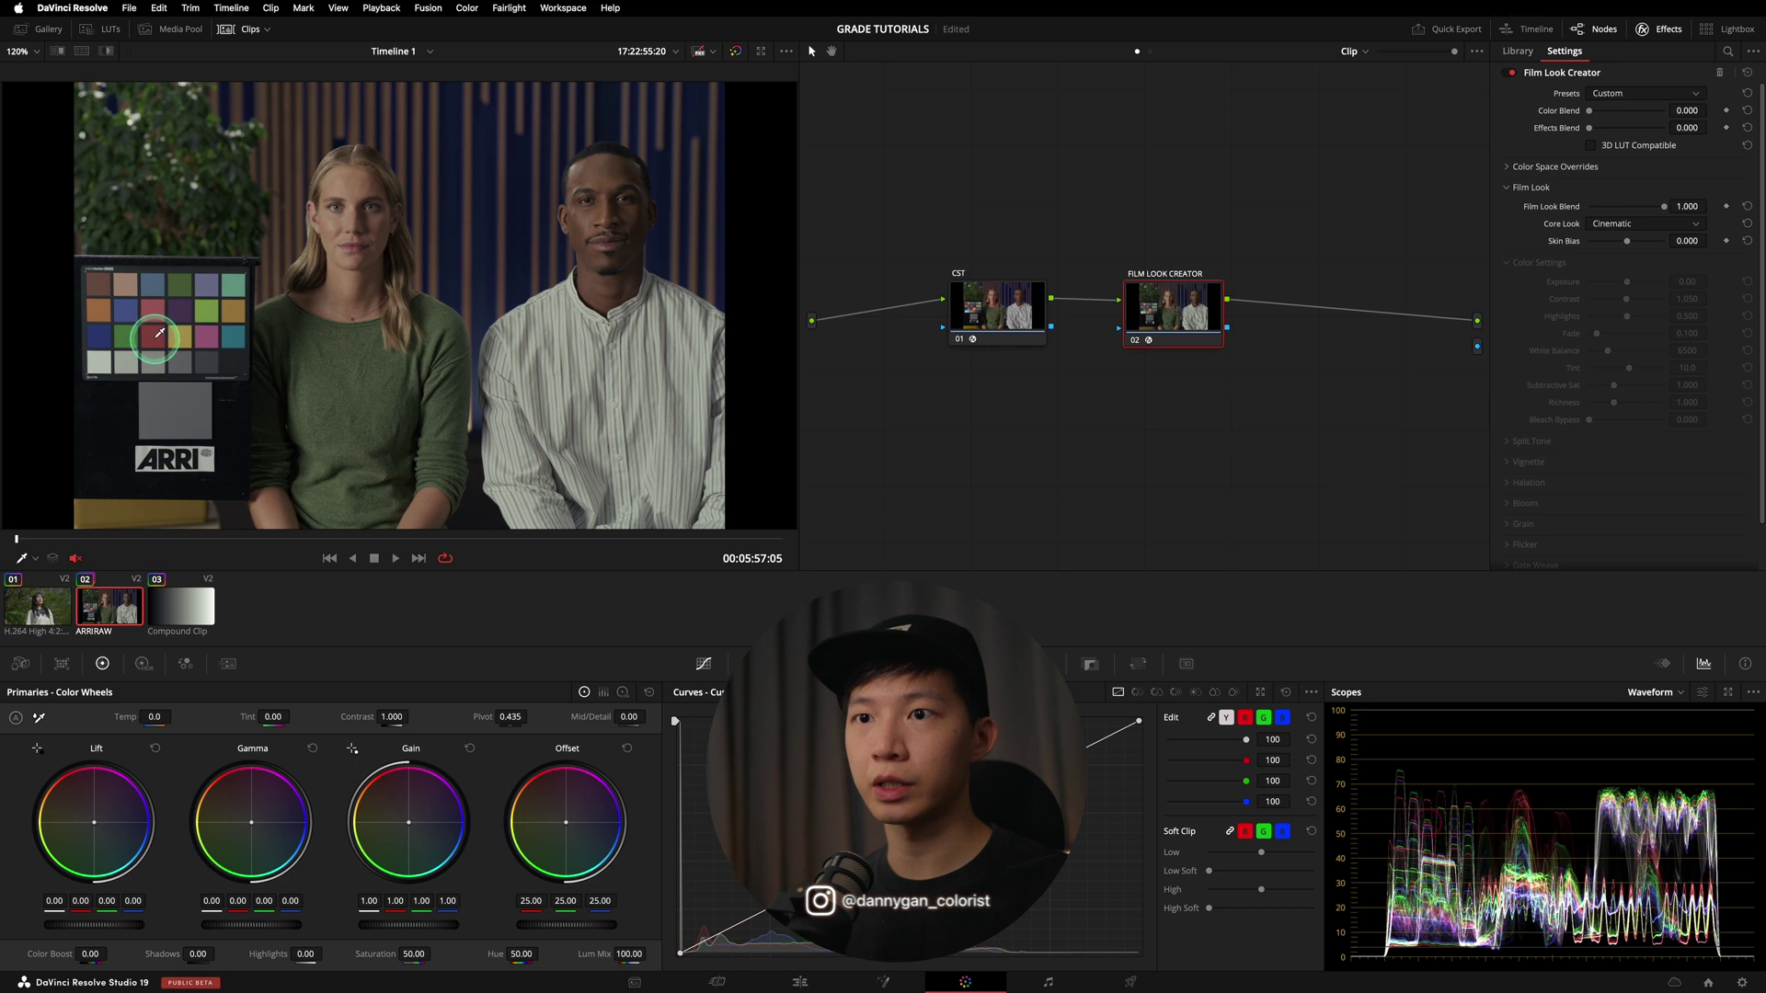
{"action": "key", "text": "super+f"}
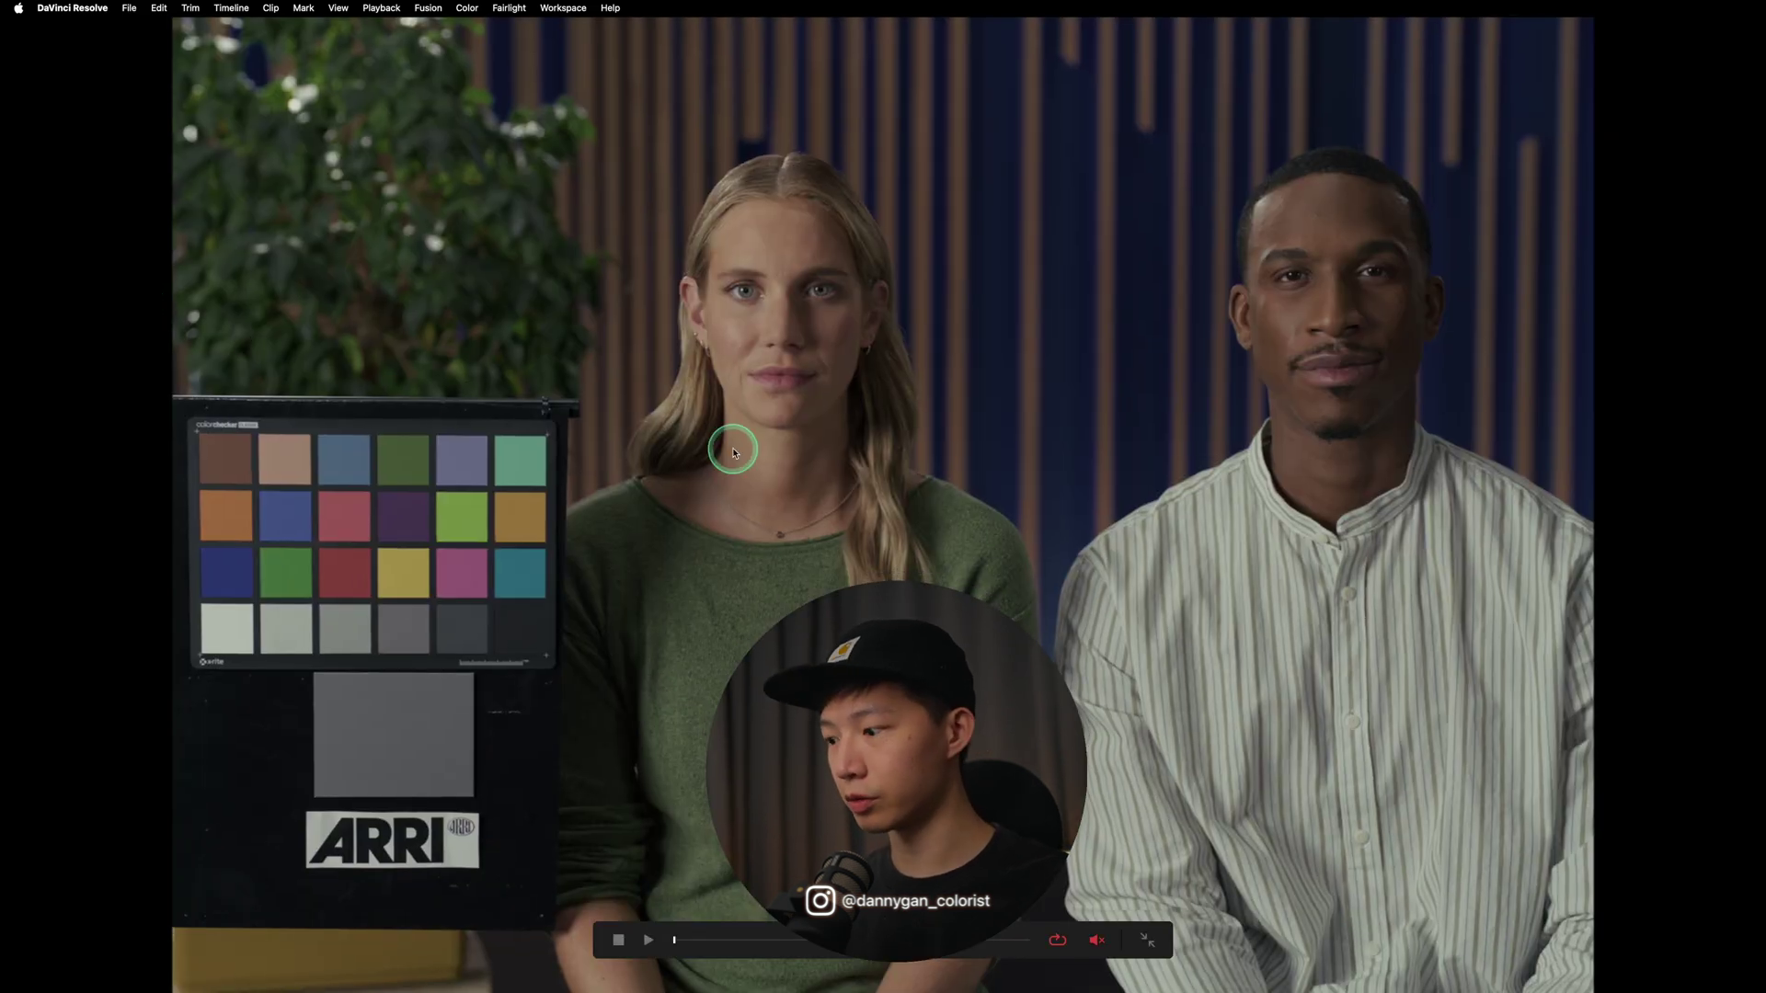
- Flip the Cinematic look off and on full screen, ending with it on, then exit the Cinema Viewer
{"action": "key", "text": "ctrl+d"}
{"action": "key", "text": "ctrl+d"}
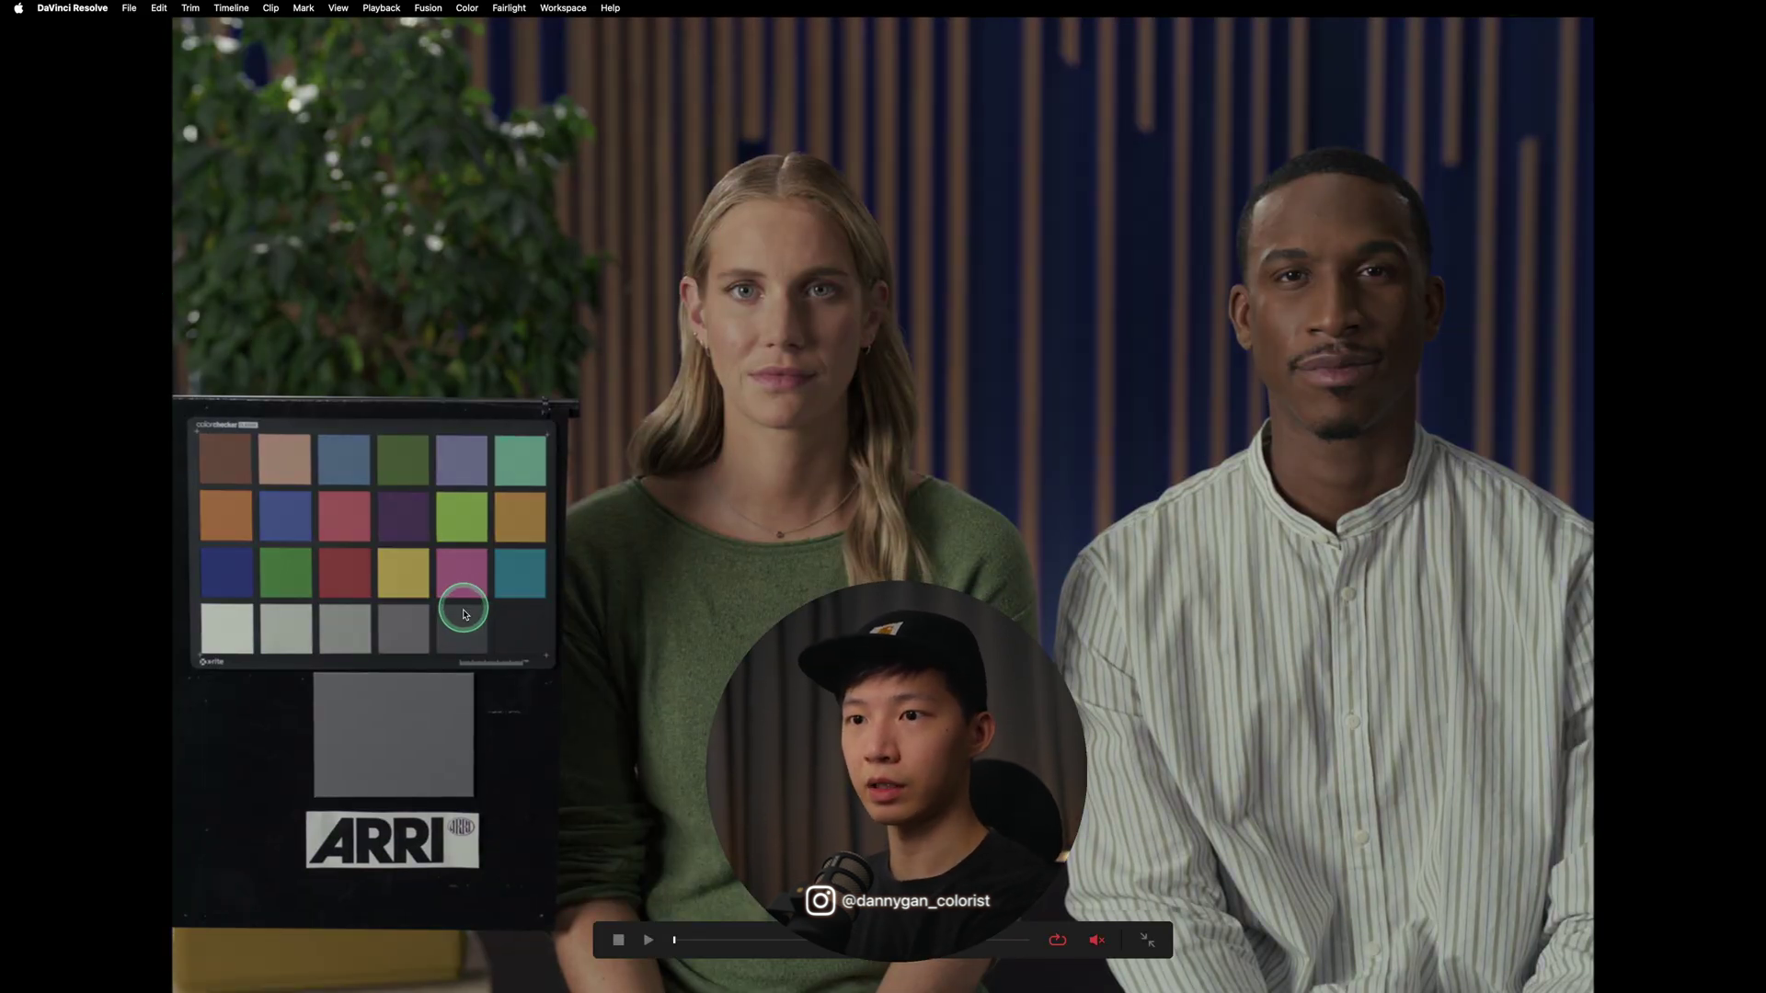
{"action": "key", "text": "ctrl+d"}
{"action": "key", "text": "ctrl+d"}
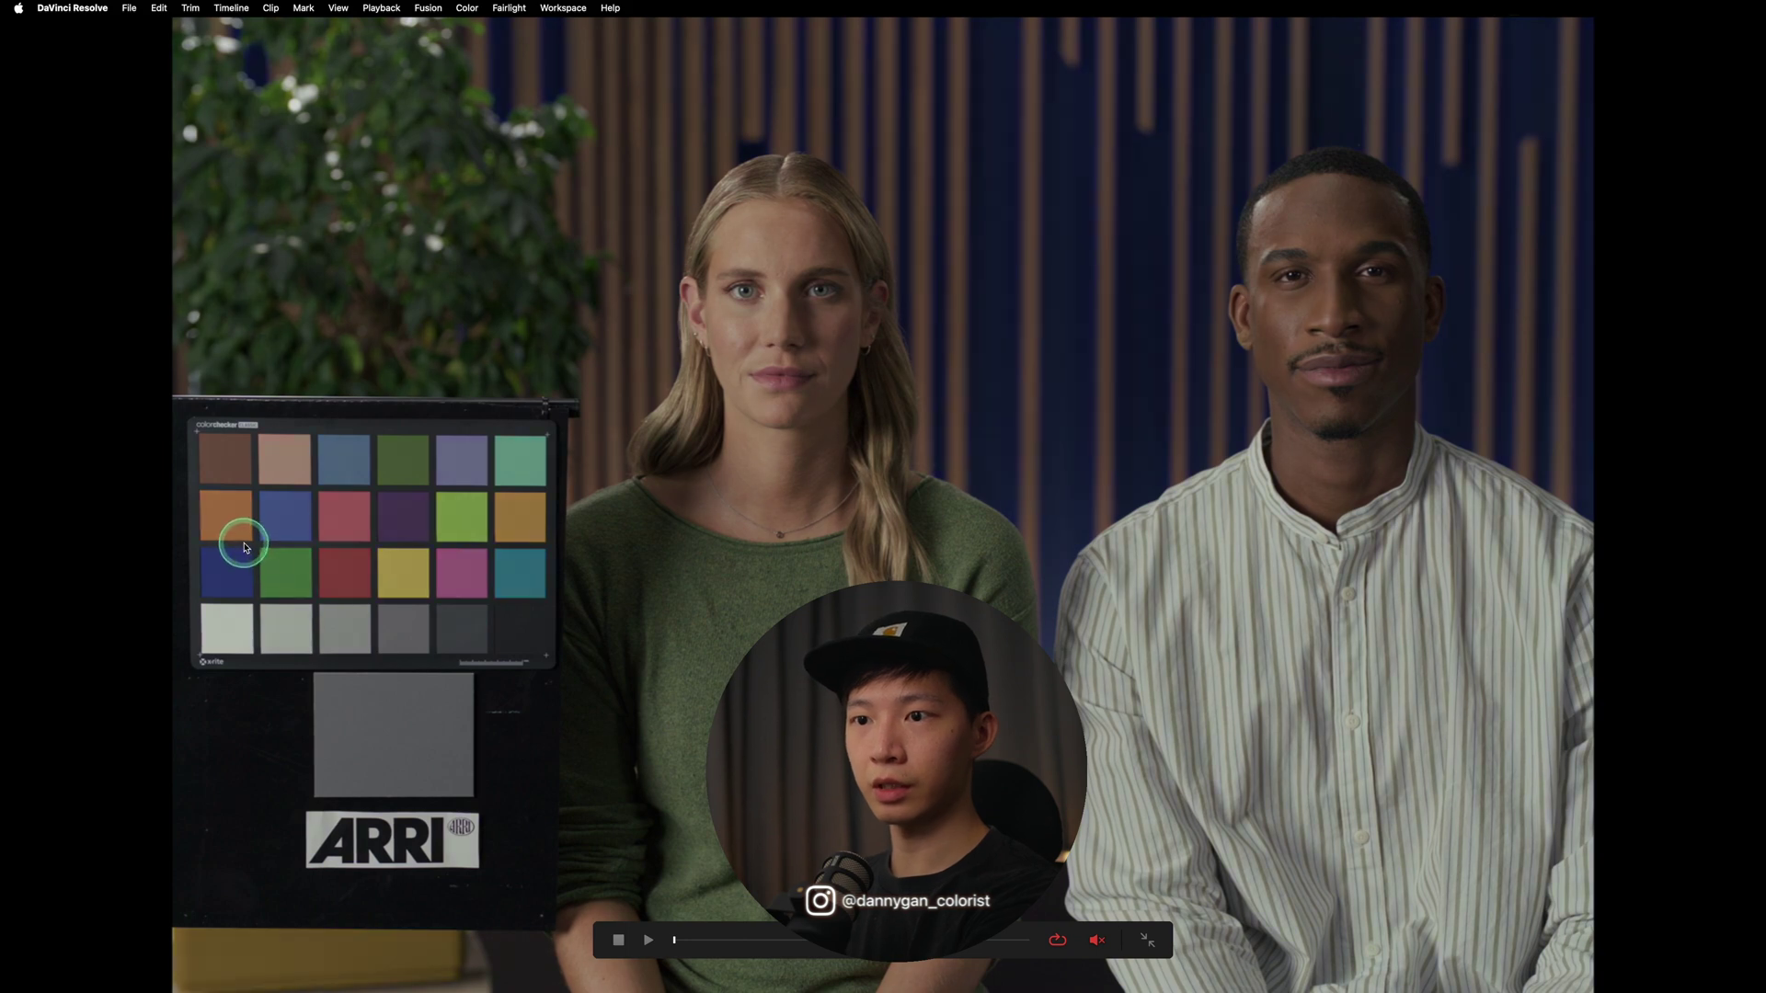
{"action": "key", "text": "ctrl+d"}
{"action": "key", "text": "ctrl+d"}
{"action": "key", "text": "ctrl+d"}
{"action": "key", "text": "ctrl+d"}
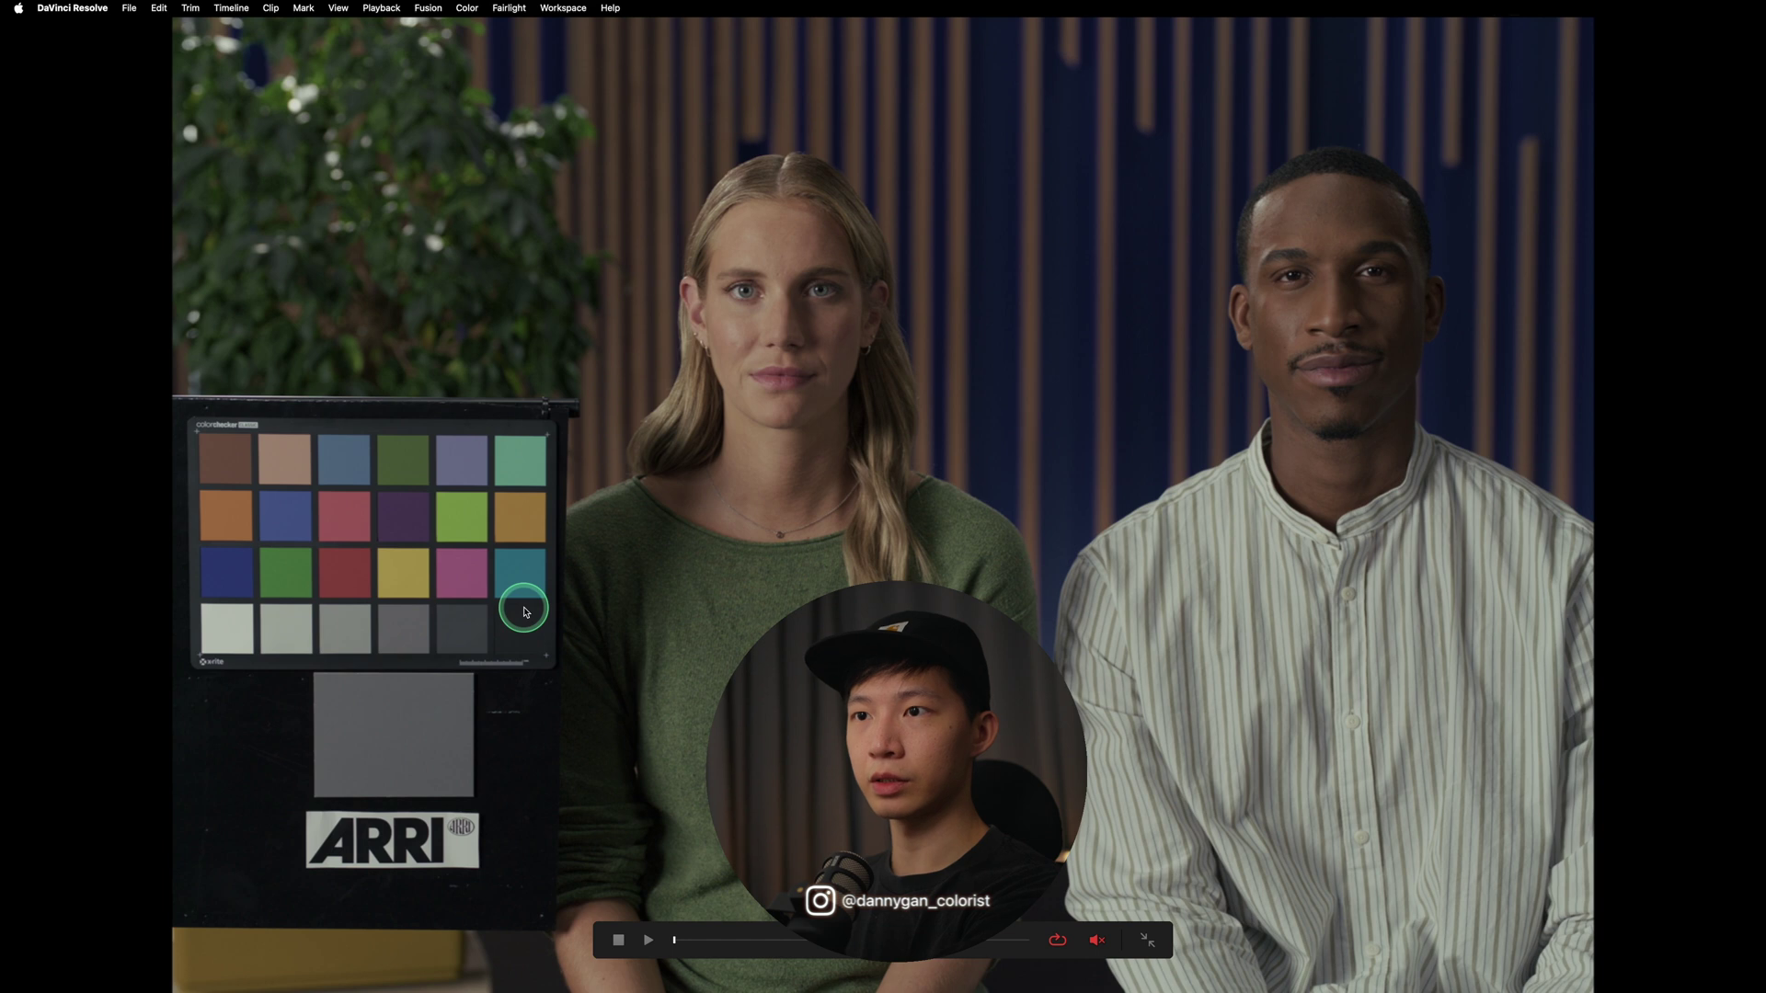
{"action": "key", "text": "ctrl+d"}
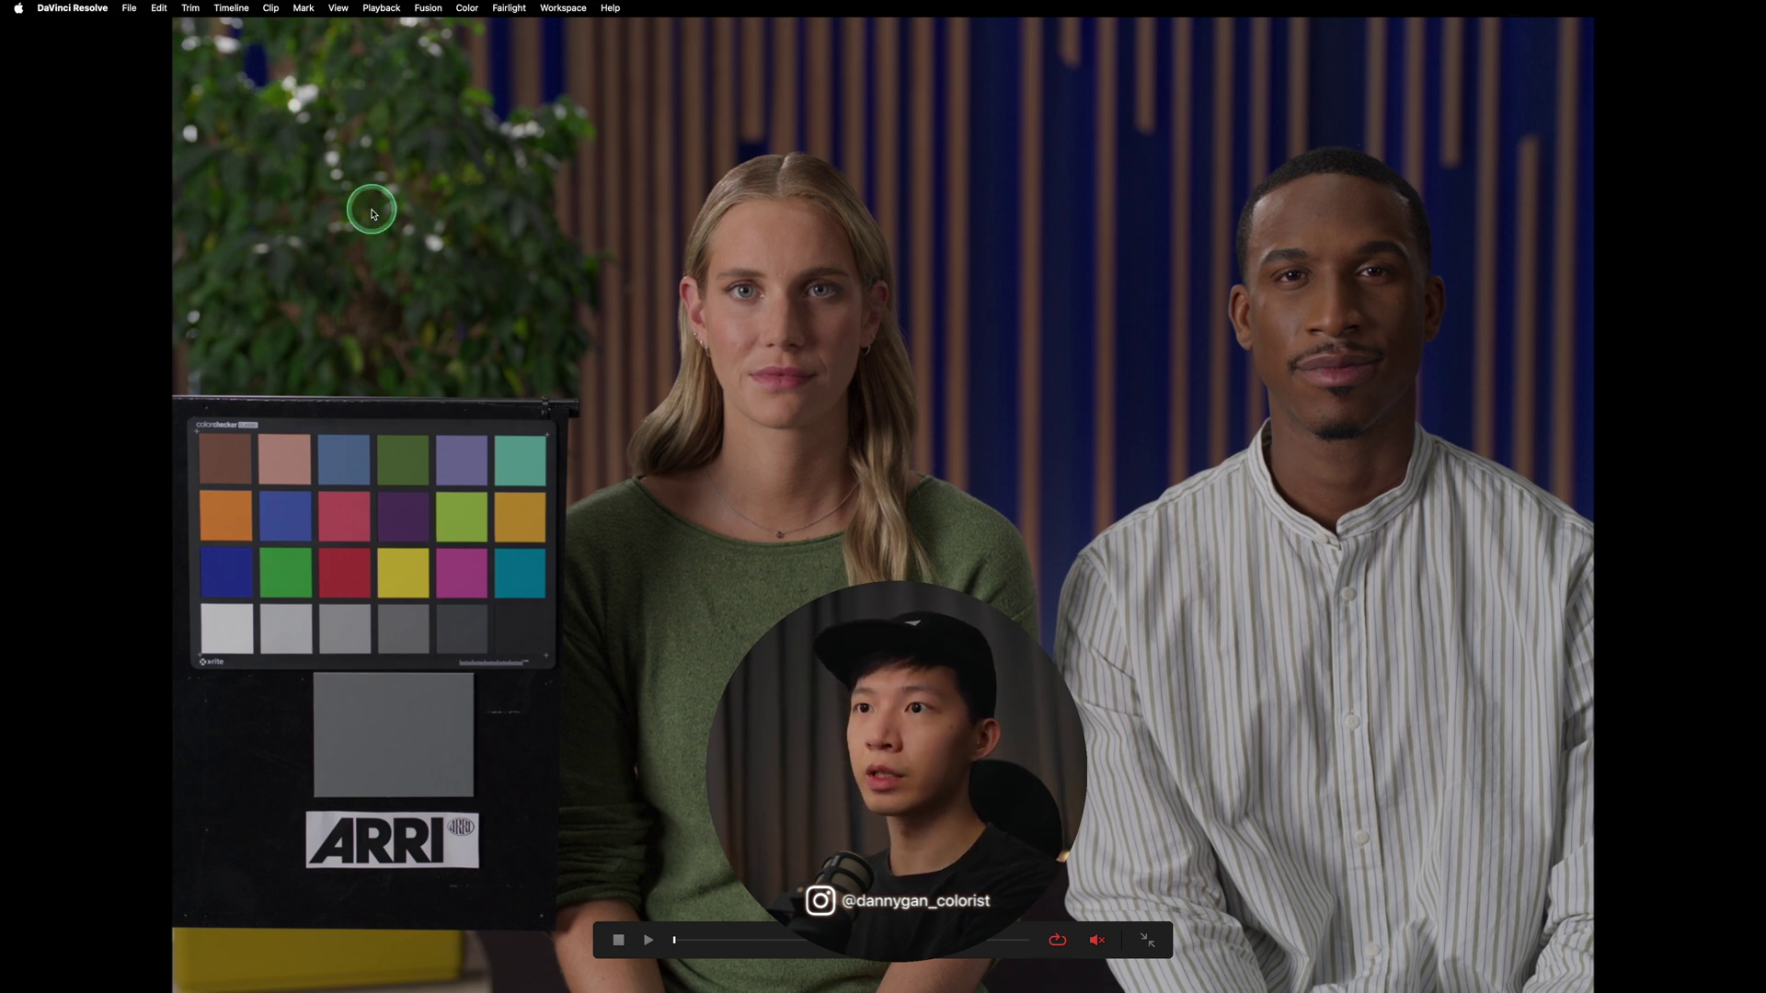
{"action": "key", "text": "ctrl+d"}
{"action": "key", "text": "ctrl+d"}
{"action": "key", "text": "ctrl+d"}
{"action": "key", "text": "ctrl+d"}
{"action": "key", "text": "ctrl+d"}
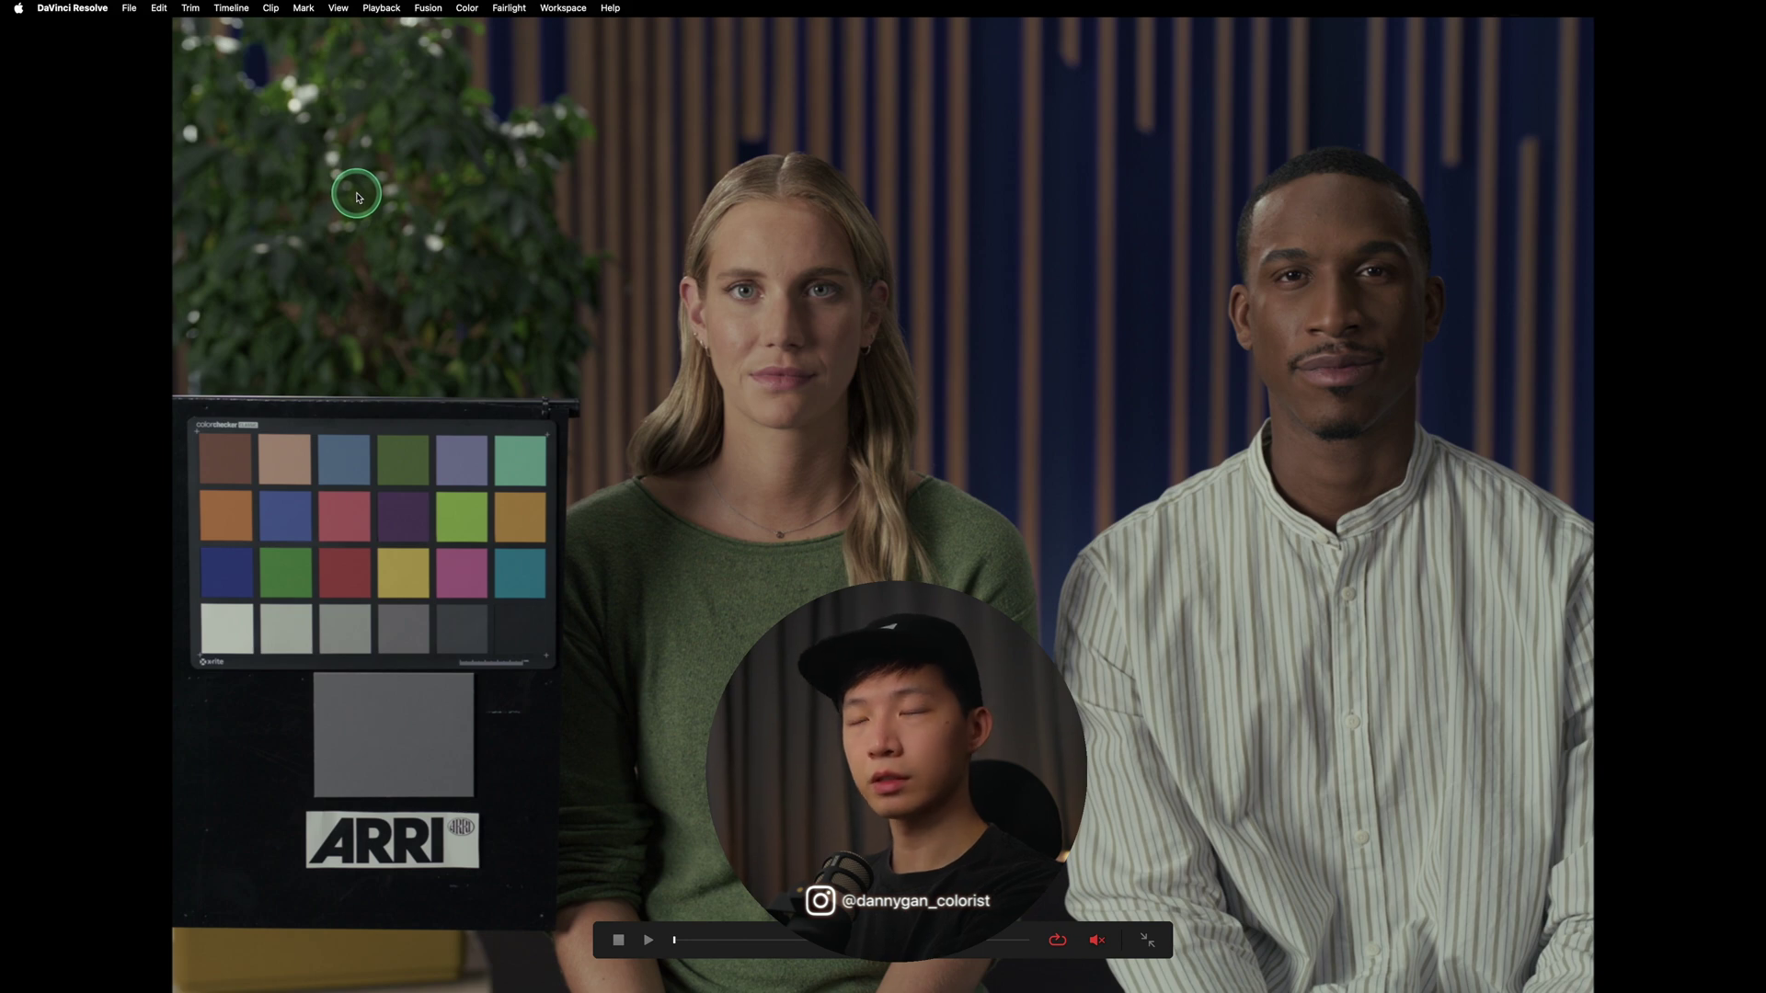
{"action": "key", "text": "ctrl+d"}
{"action": "key", "text": "ctrl+f"}
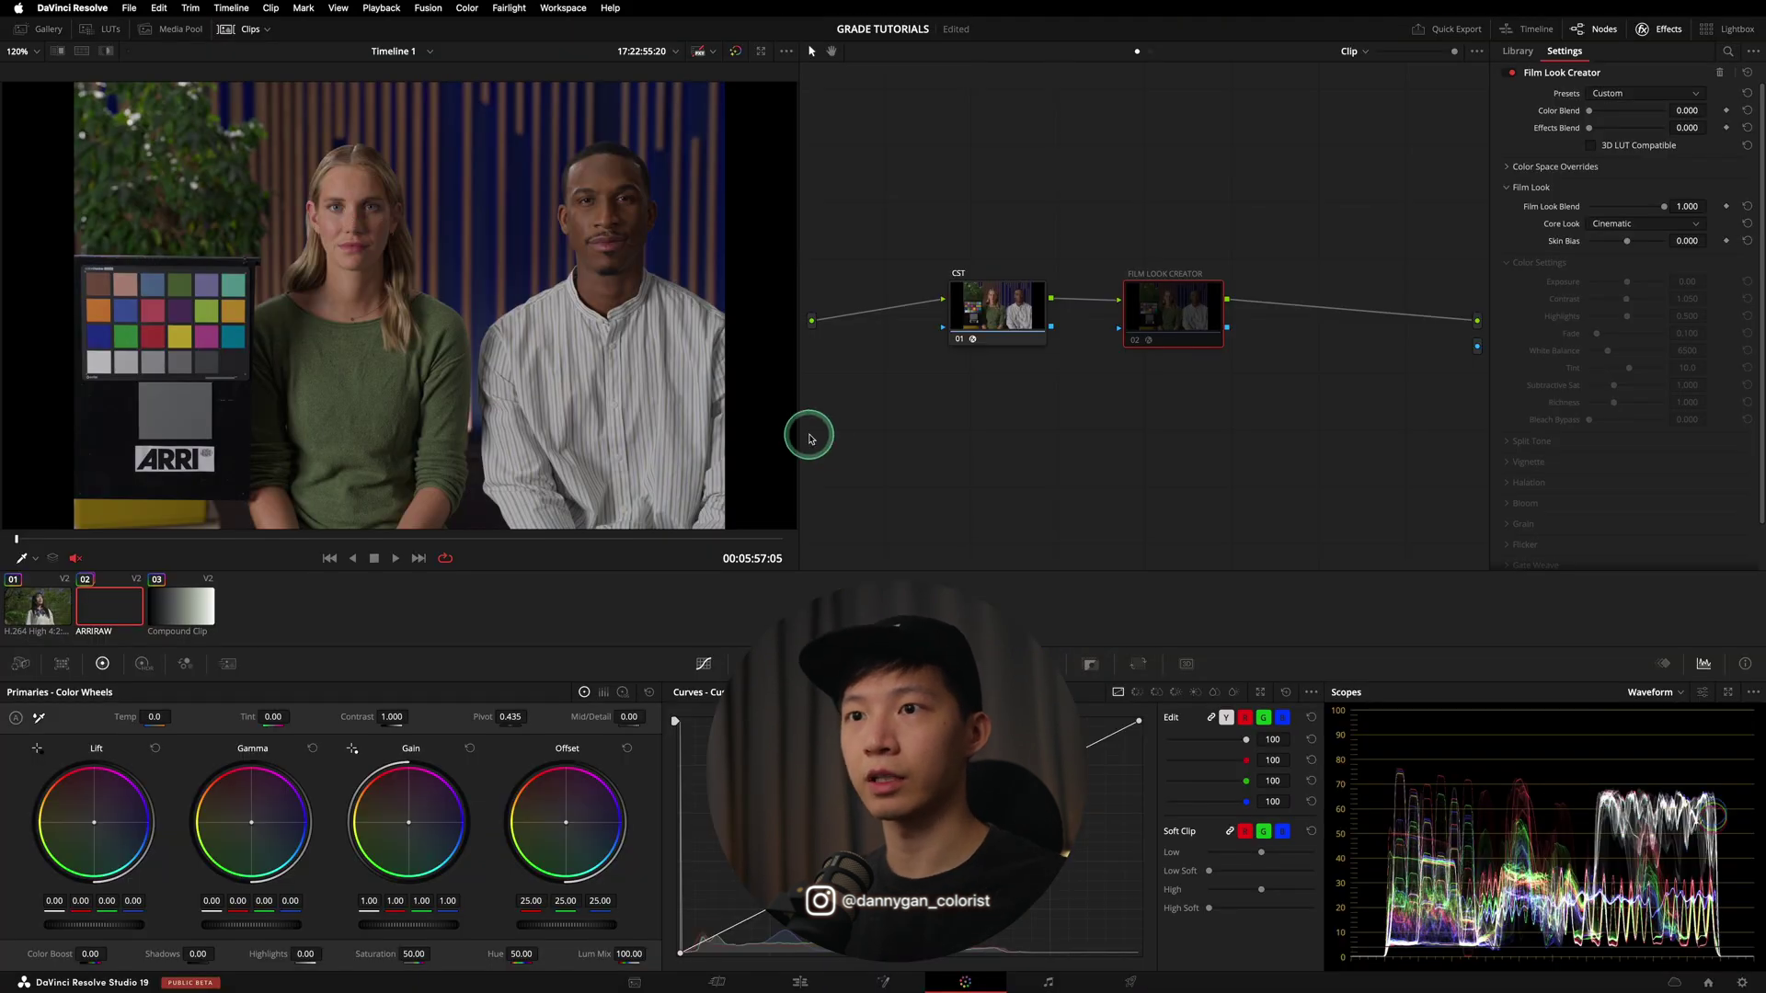
- On the gradient ramp, toggle the Film Look Creator off and on and preview it full screen
{"action": "left_click", "coordinate": [180, 615]}
{"action": "left_click", "coordinate": [1622, 225]}
{"action": "left_click", "coordinate": [1170, 321]}
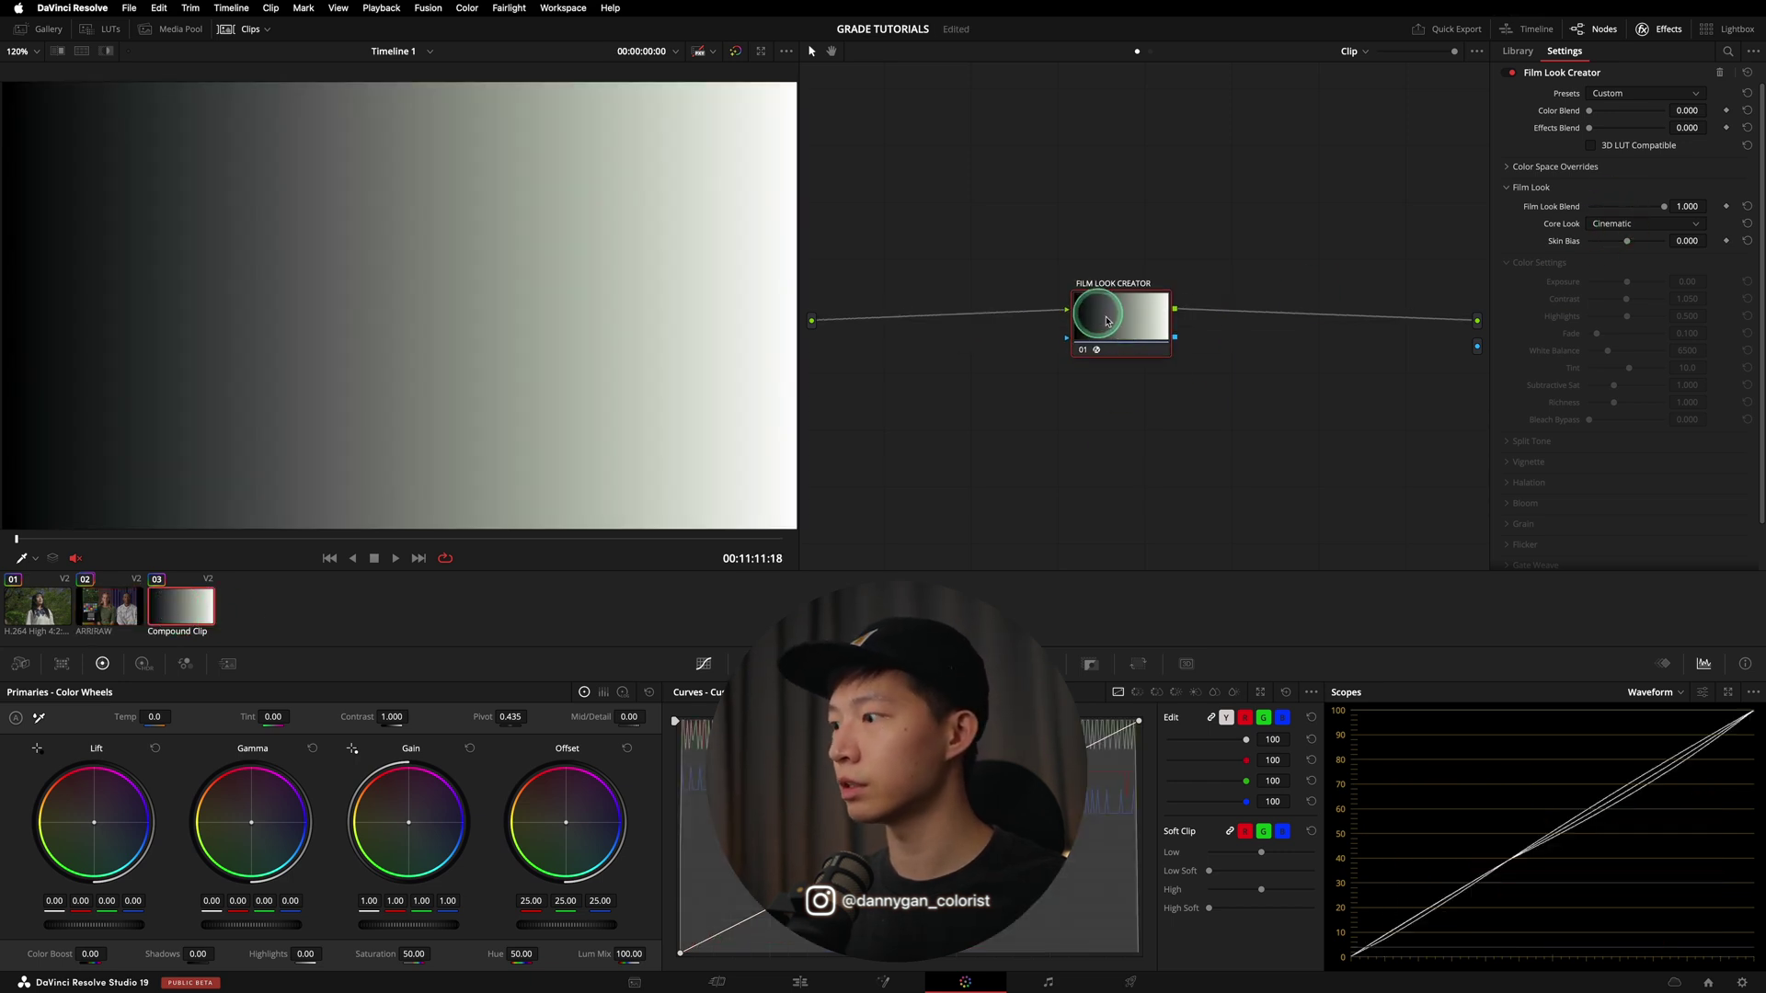
{"action": "key", "text": "ctrl+d"}
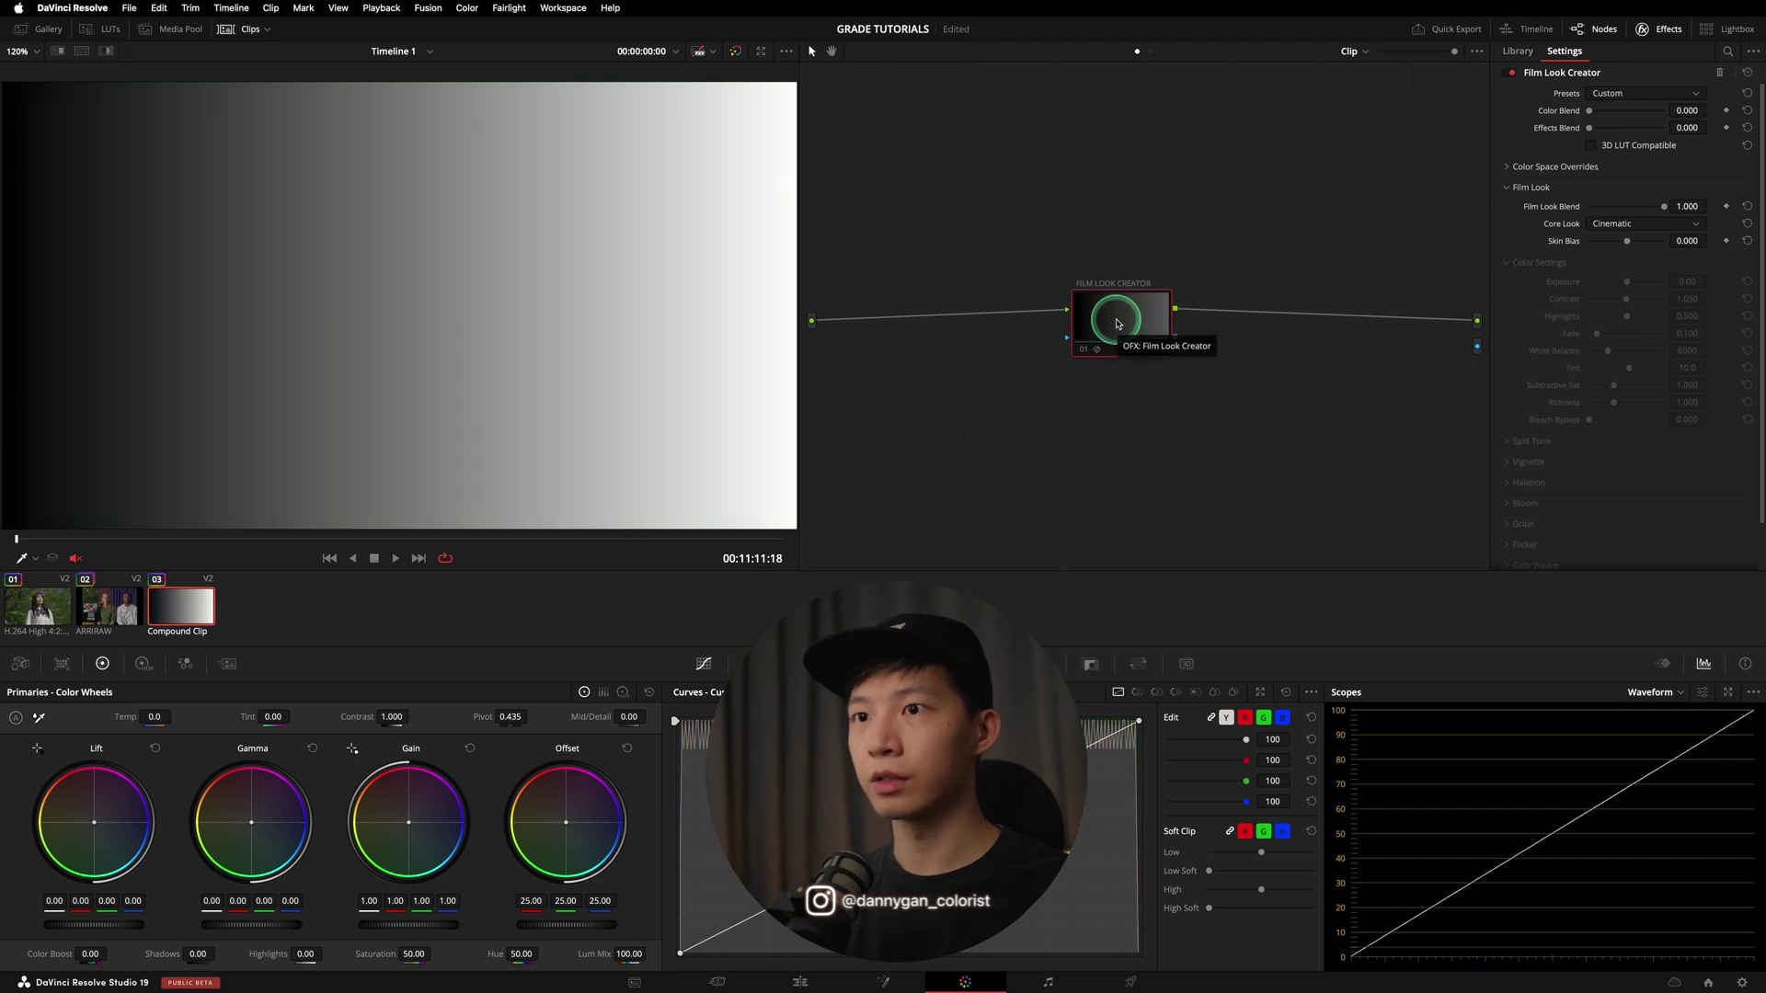
{"action": "key", "text": "ctrl+d"}
{"action": "key", "text": "shift+f"}
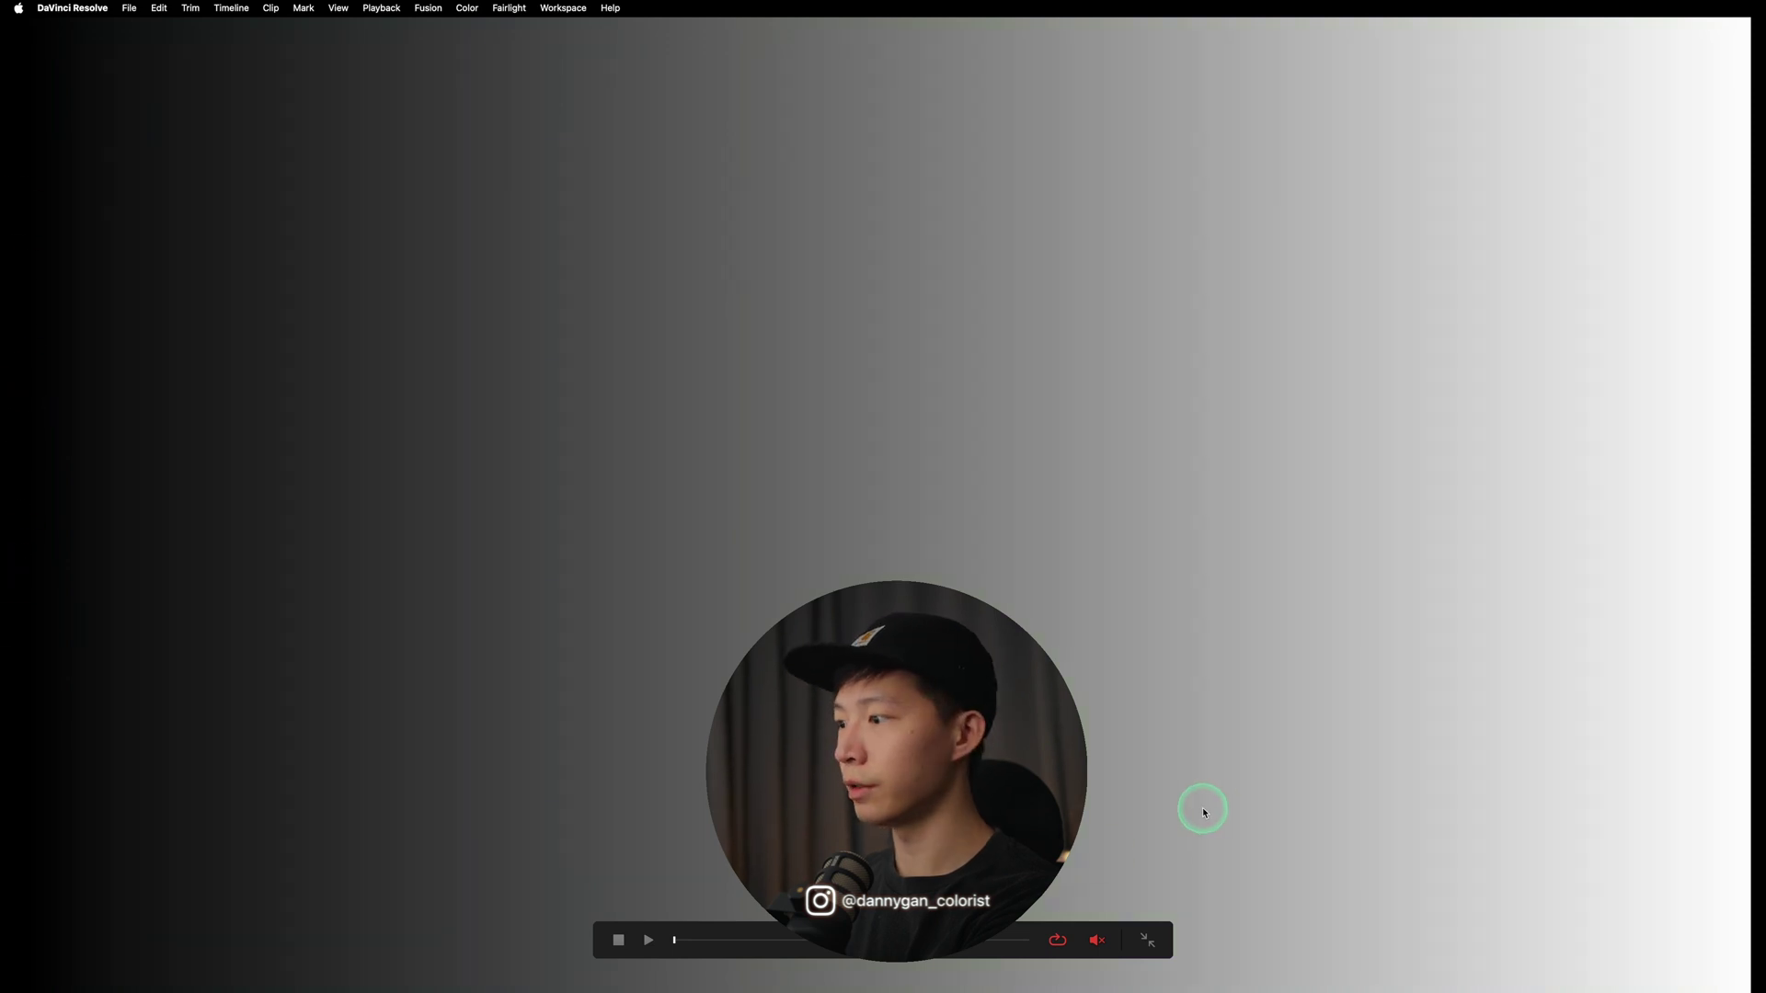
{"action": "key", "text": "Escape"}
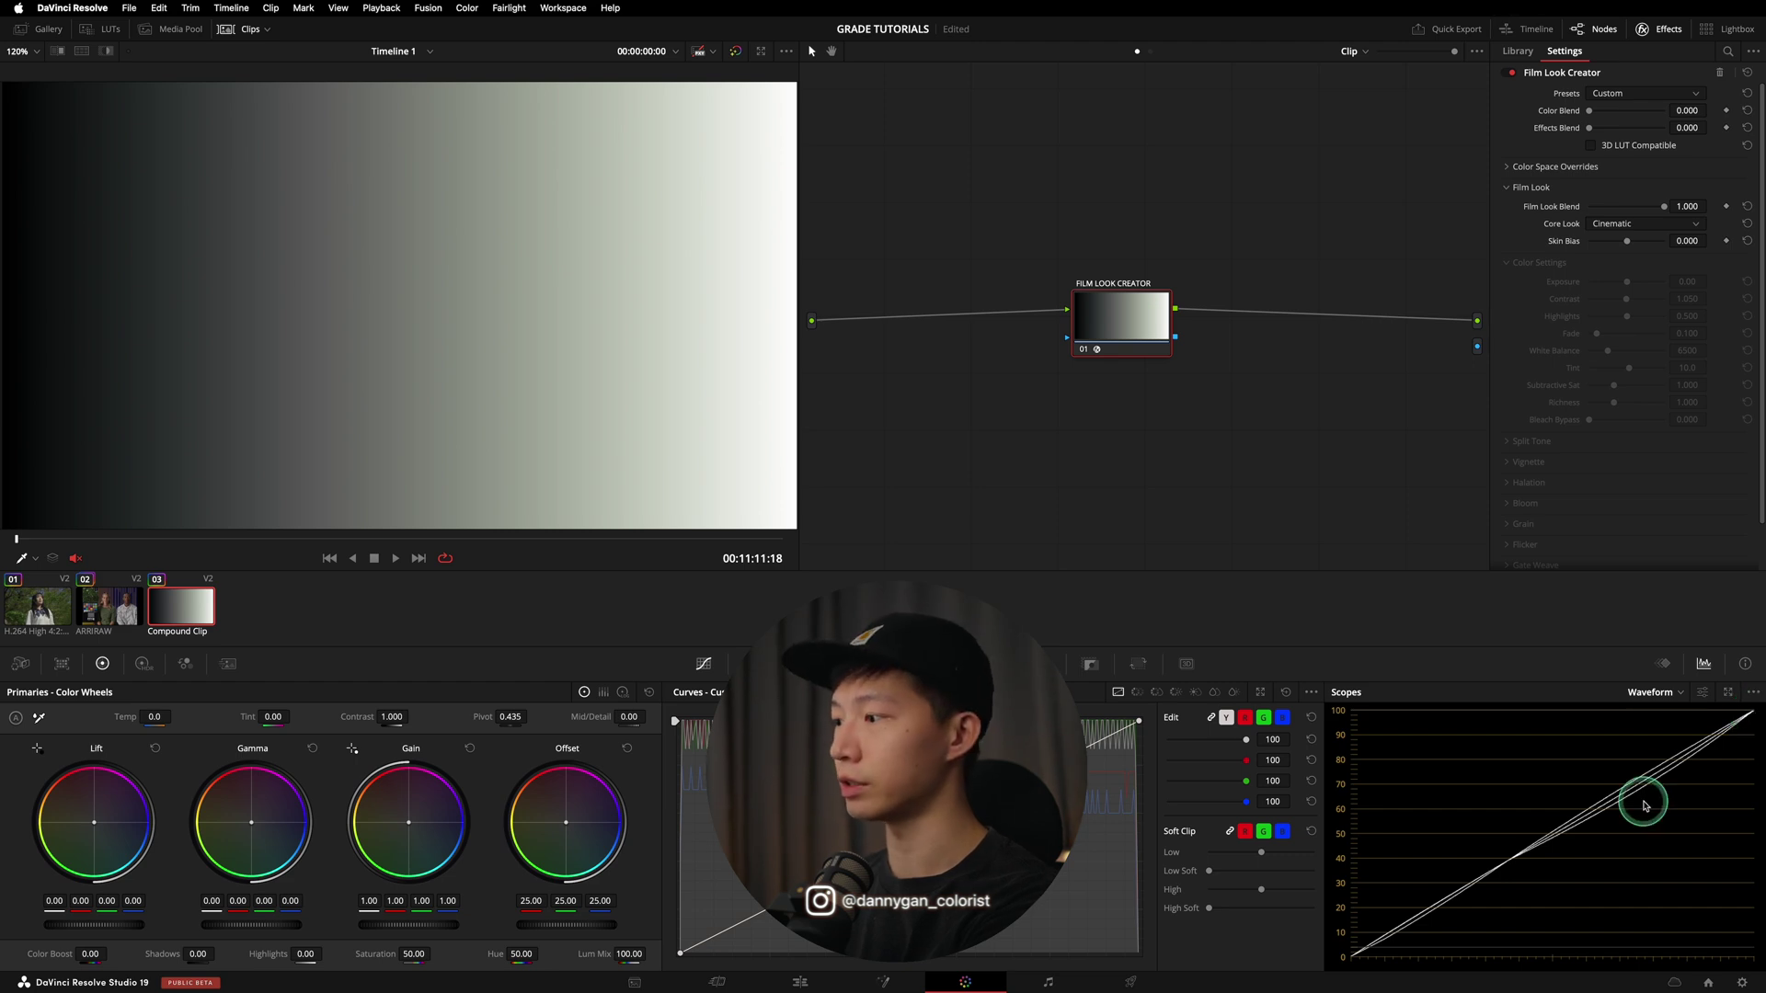
- Toggle the gradient's look once more, then select the ARRI clip's Film Look Creator node
{"action": "key", "text": "ctrl+d"}
{"action": "key", "text": "ctrl+d"}
{"action": "key", "text": "ctrl+d"}
{"action": "key", "text": "ctrl+d"}
{"action": "key", "text": "ctrl+d"}
{"action": "key", "text": "ctrl+d"}
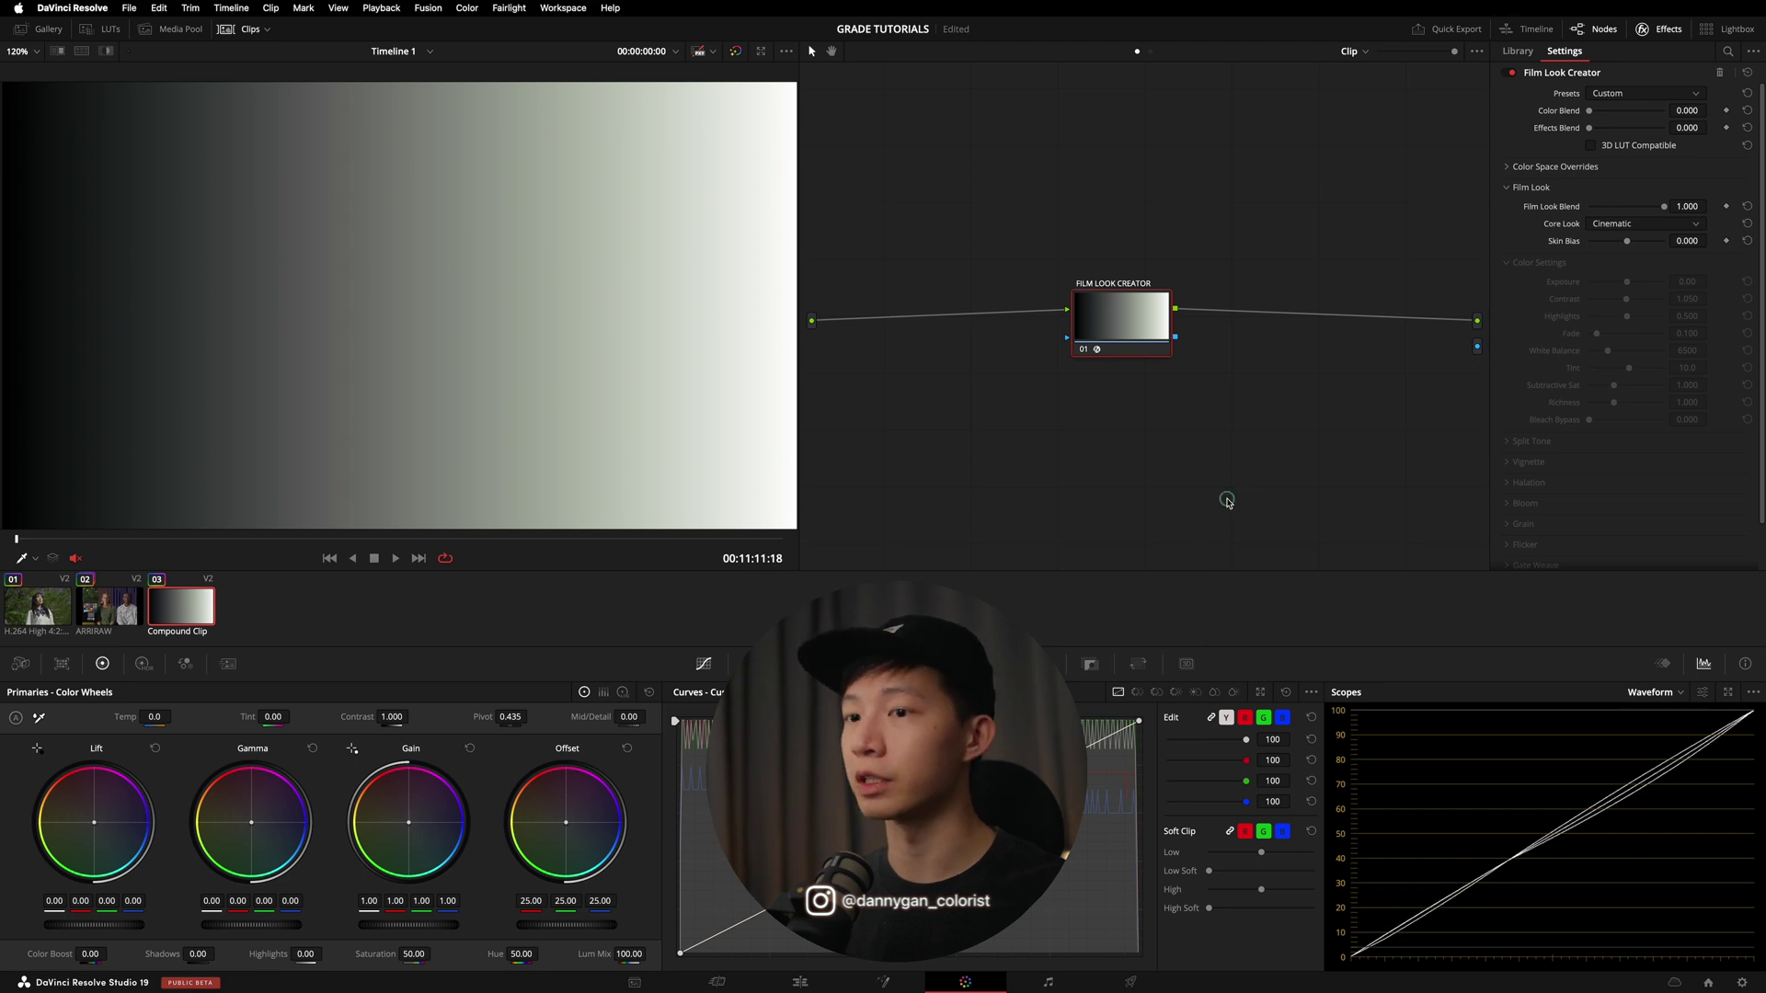
{"action": "key", "text": "Up"}
{"action": "left_click", "coordinate": [1188, 304]}
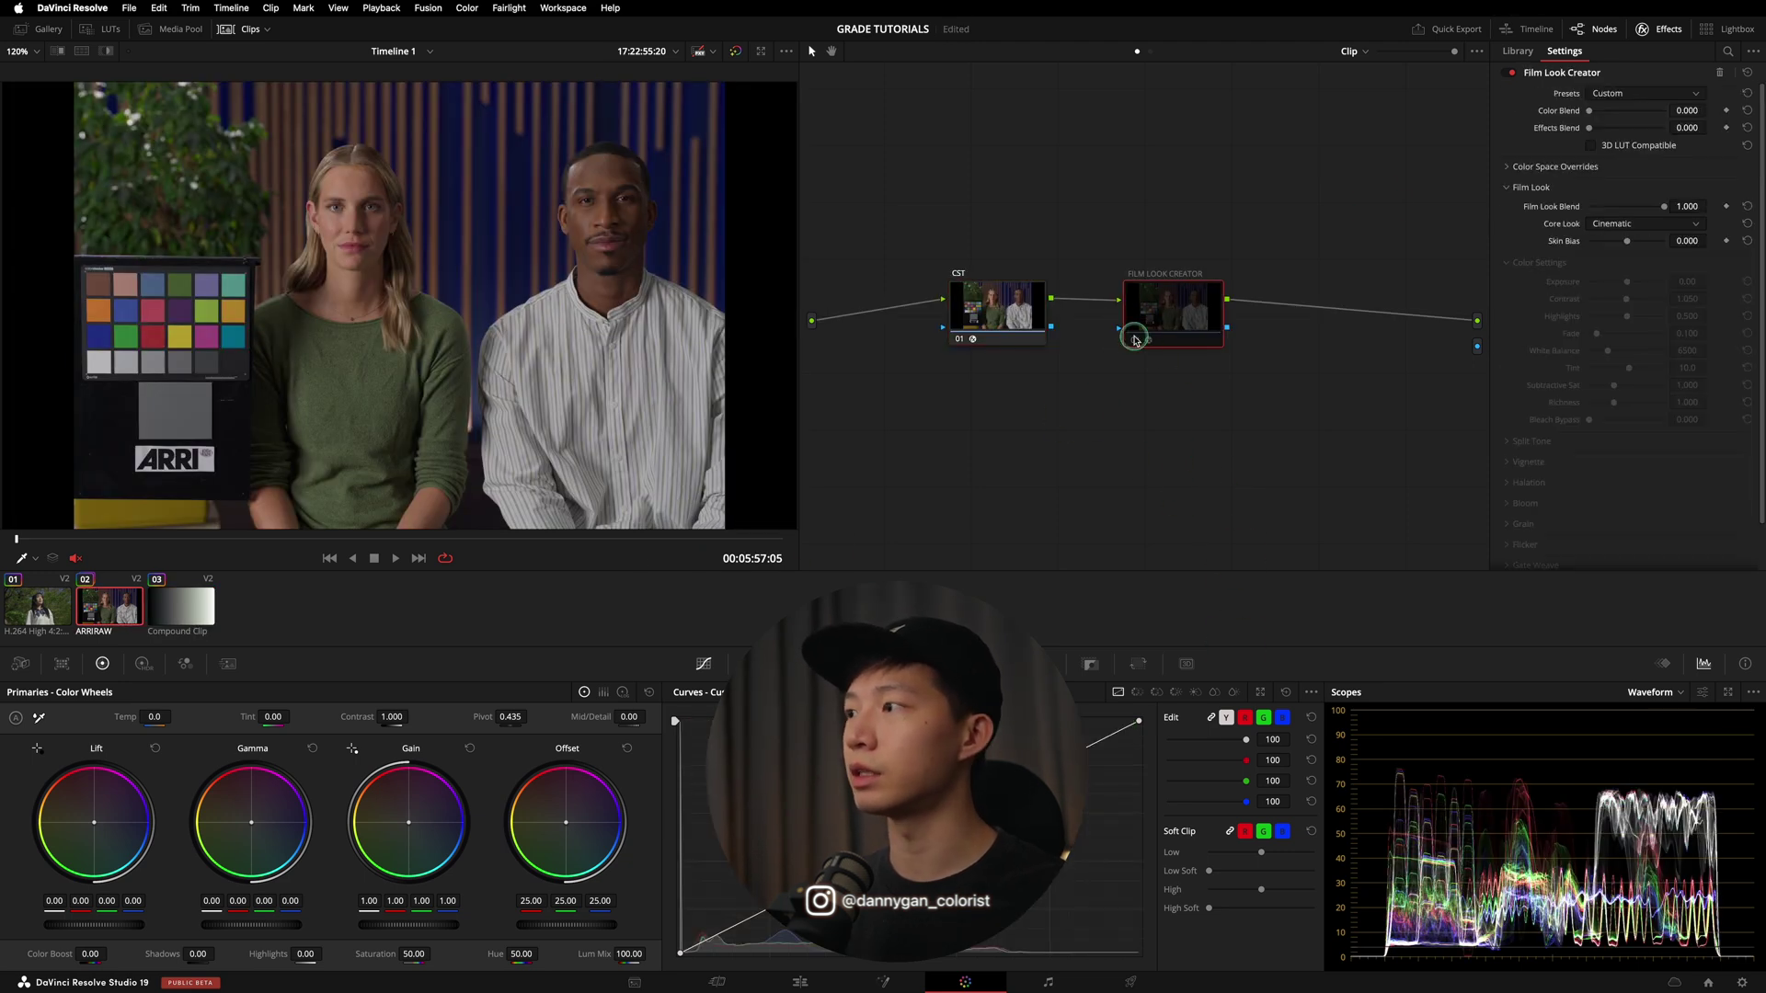
- Switch the ARRI clip's core look to Rochester and view it full screen
{"action": "left_click", "coordinate": [1612, 226]}
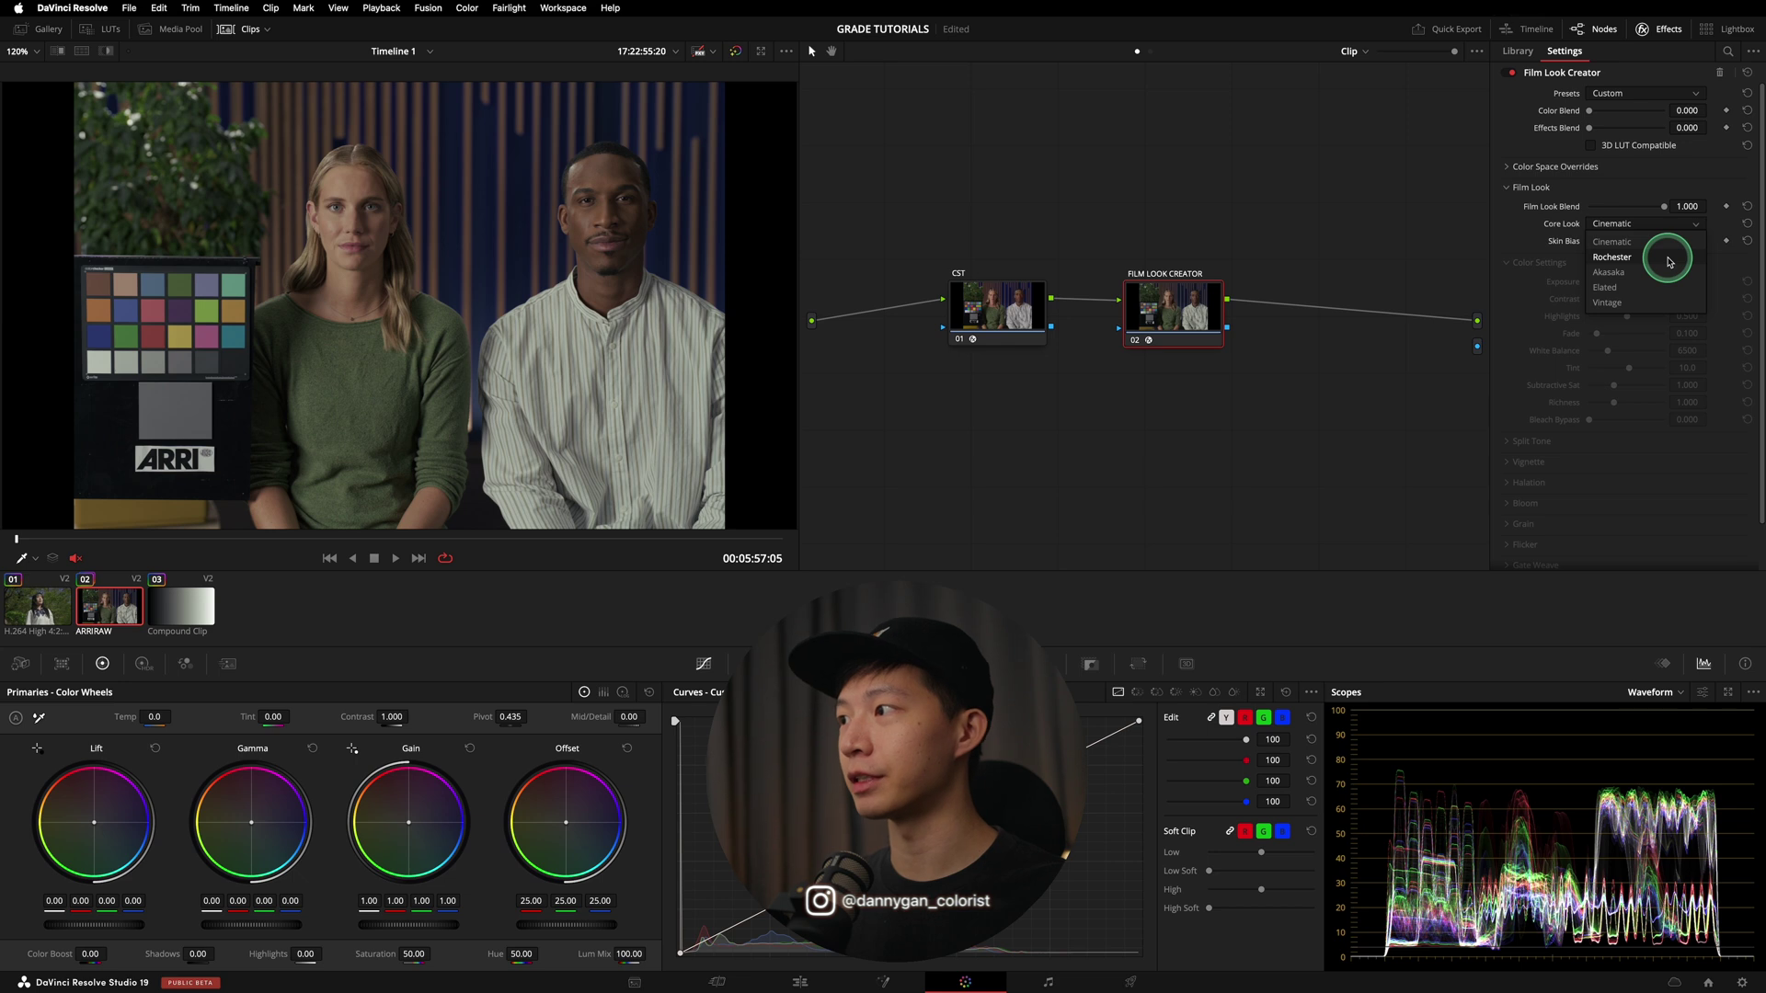
{"action": "left_click", "coordinate": [1670, 259]}
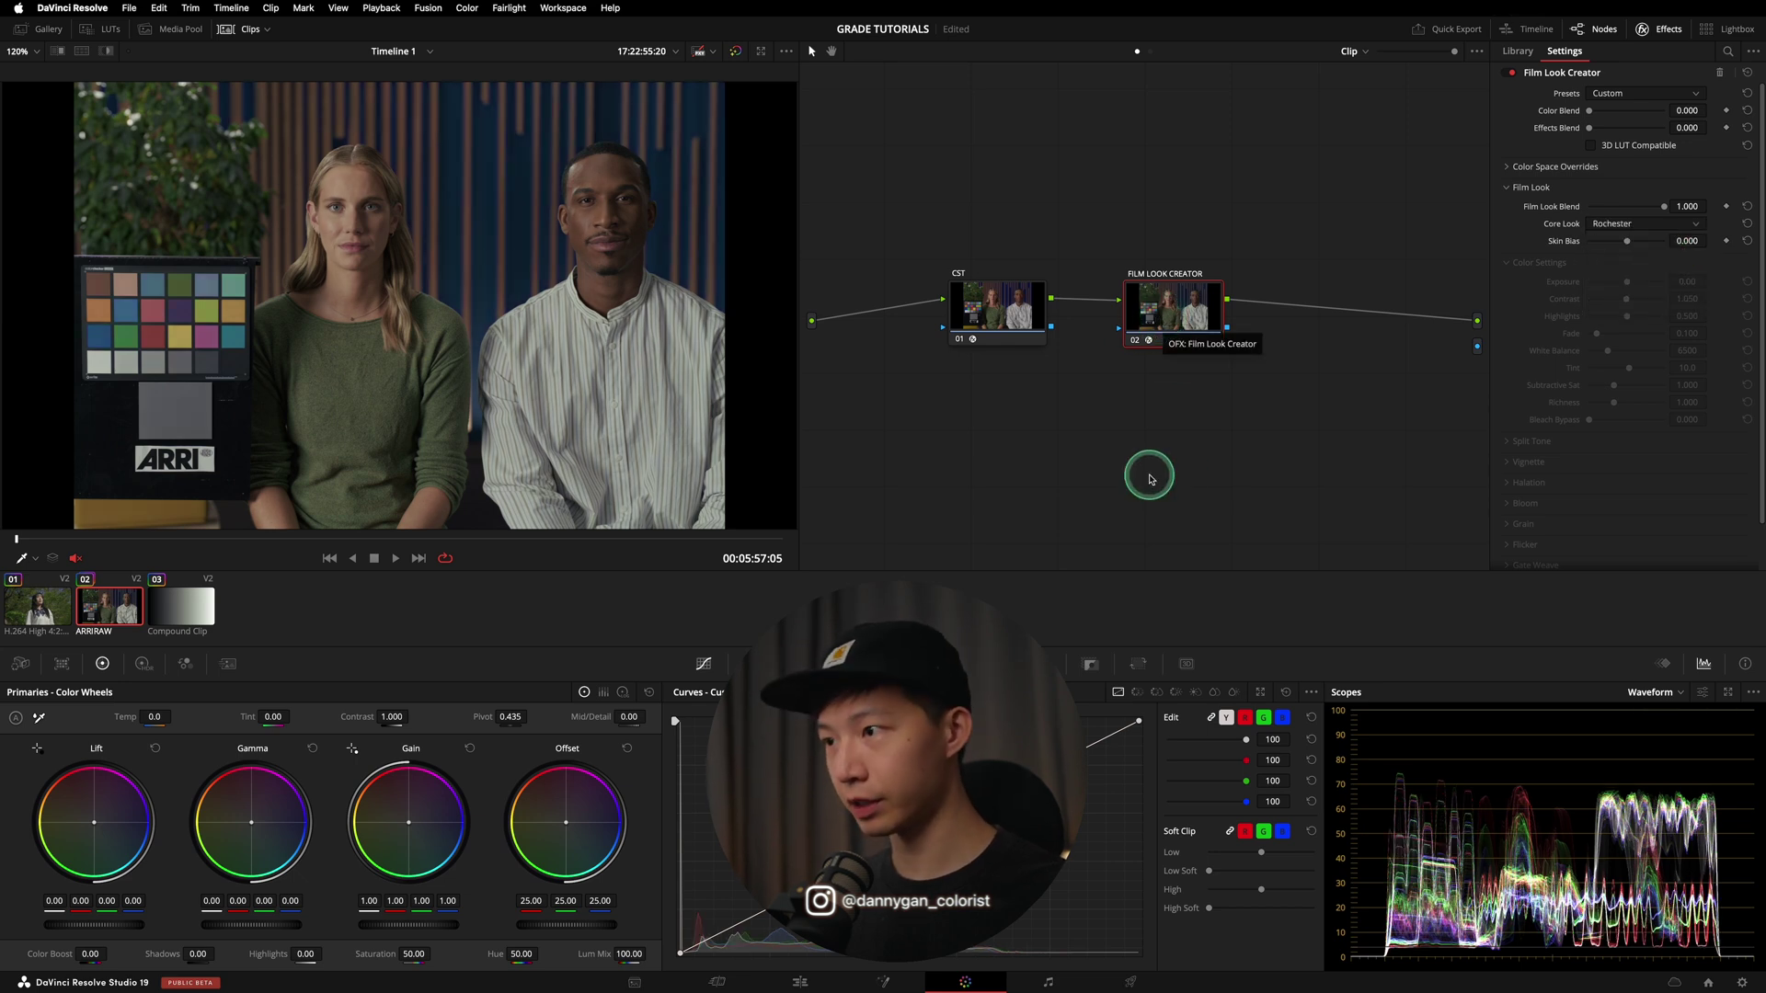
{"action": "key", "text": "super+f"}
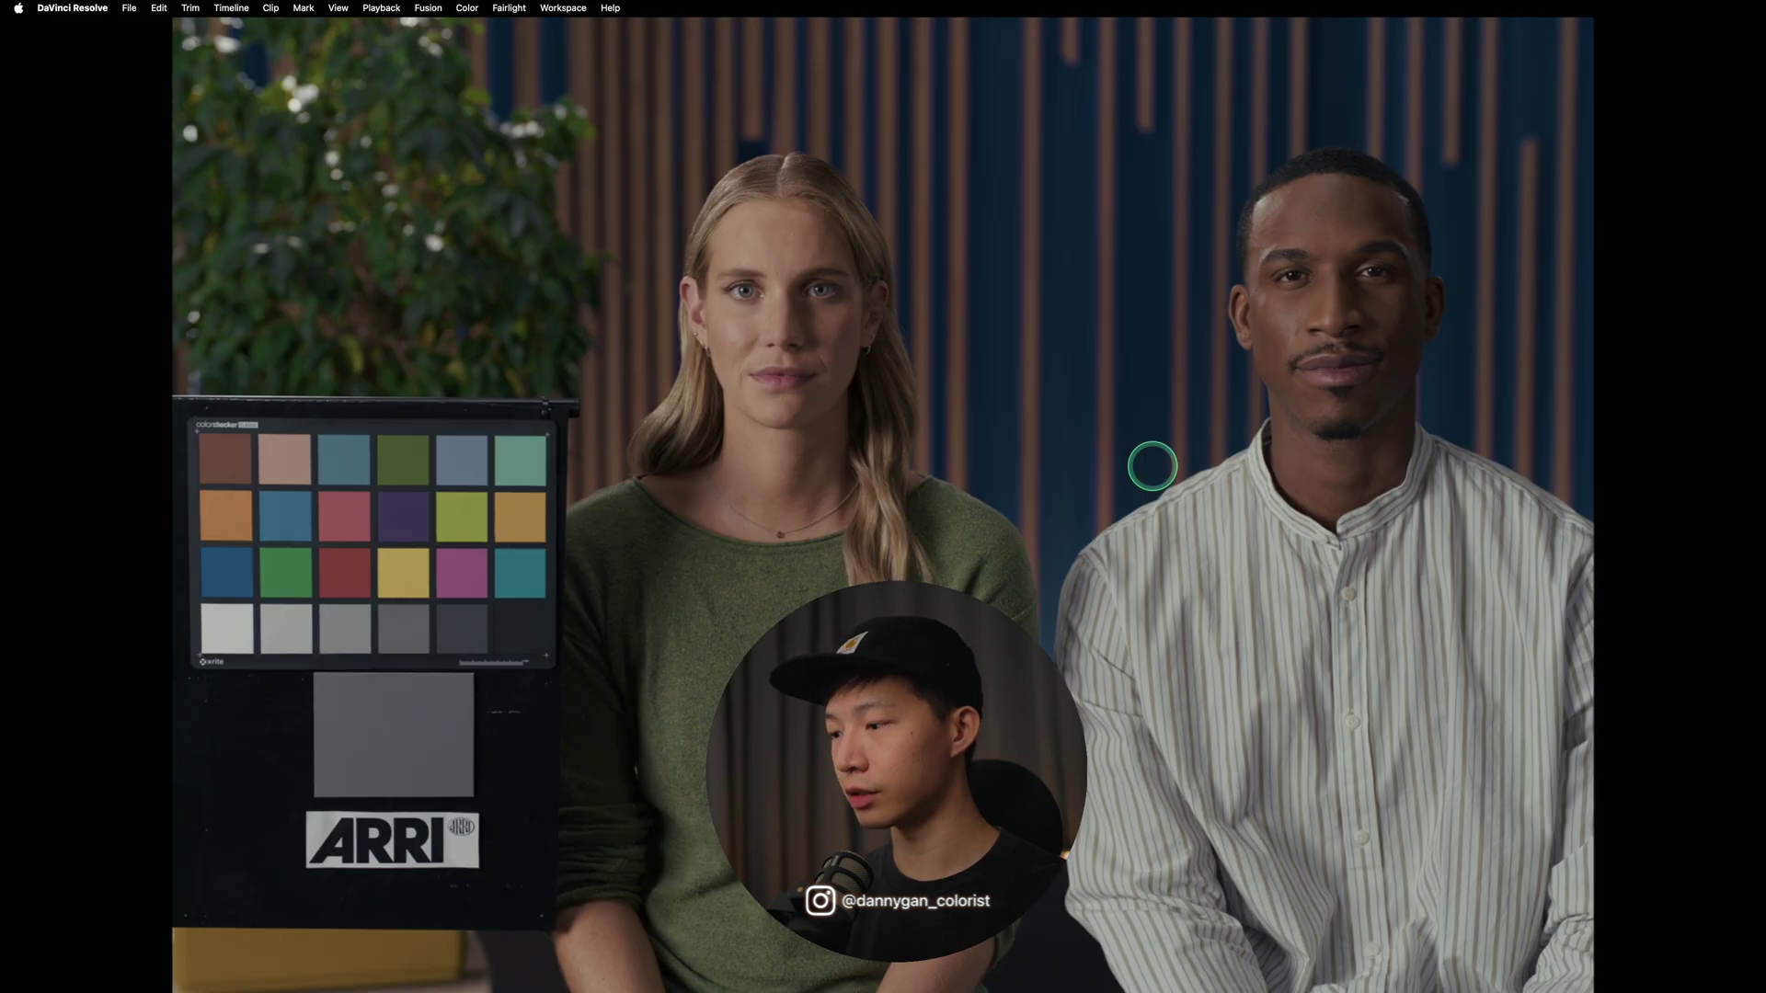
{"action": "key", "text": "shift+d"}
{"action": "key", "text": "shift+d"}
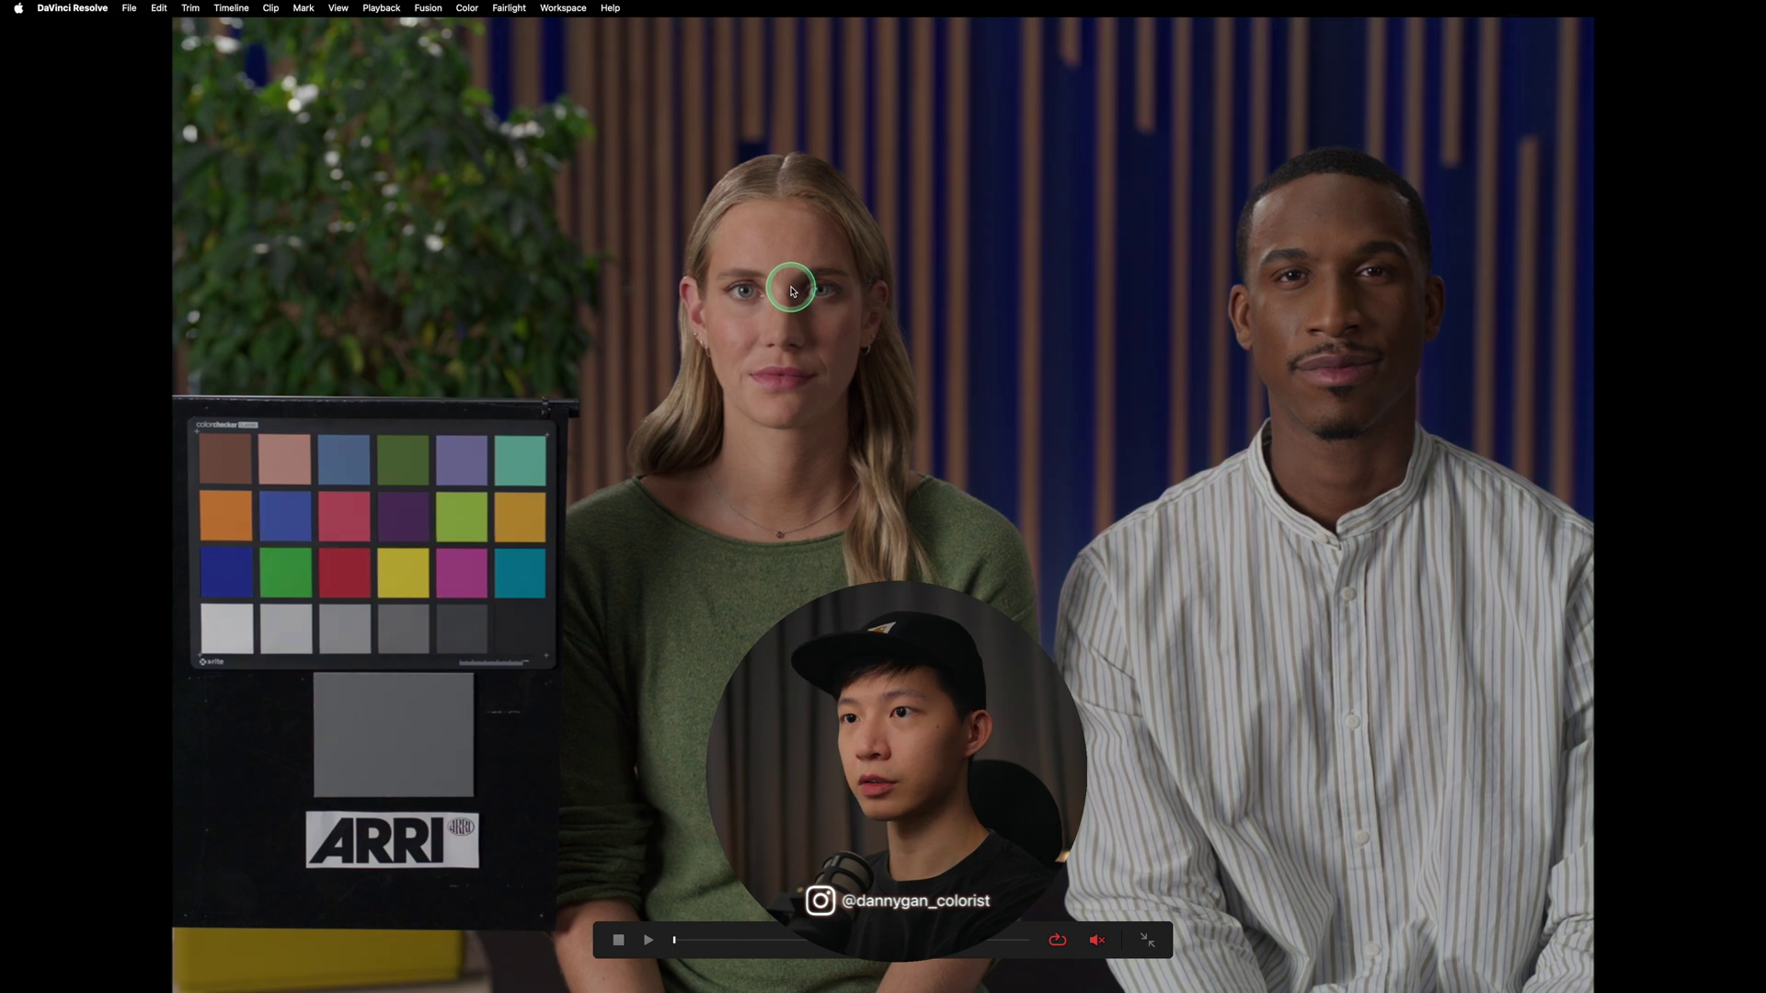
{"action": "key", "text": "shift+d"}
{"action": "key", "text": "shift+d"}
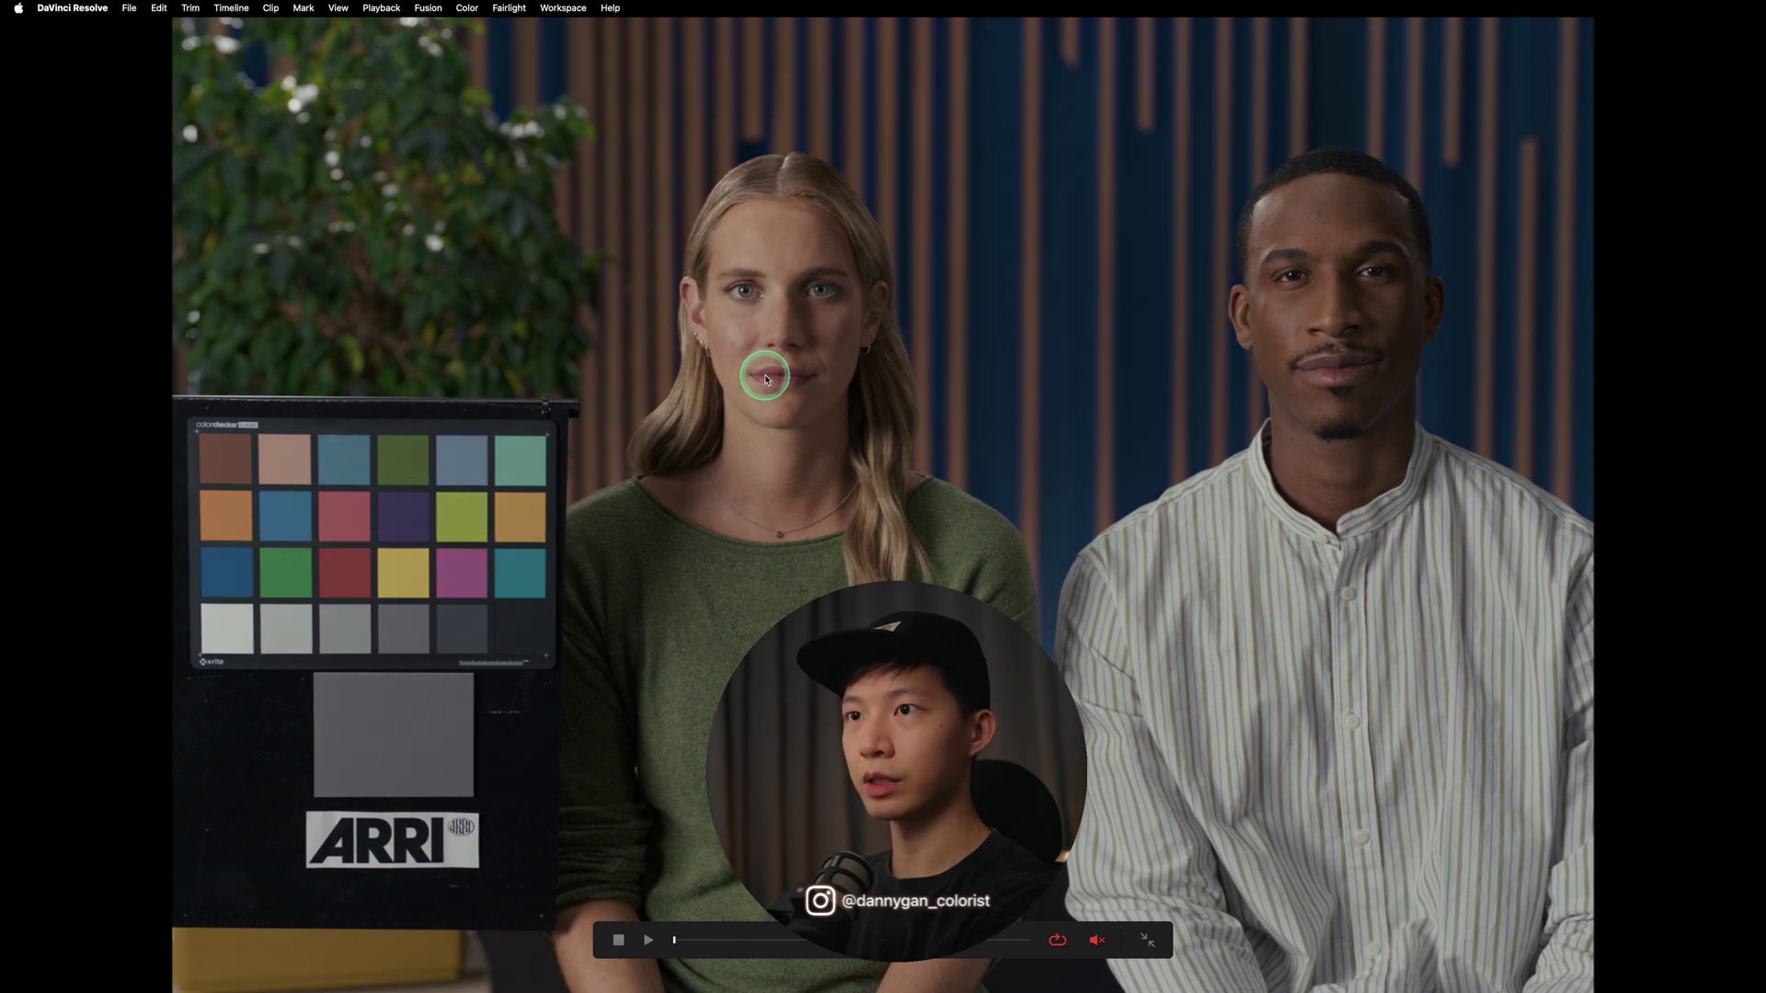
{"action": "key", "text": "shift+d"}
{"action": "key", "text": "shift+d"}
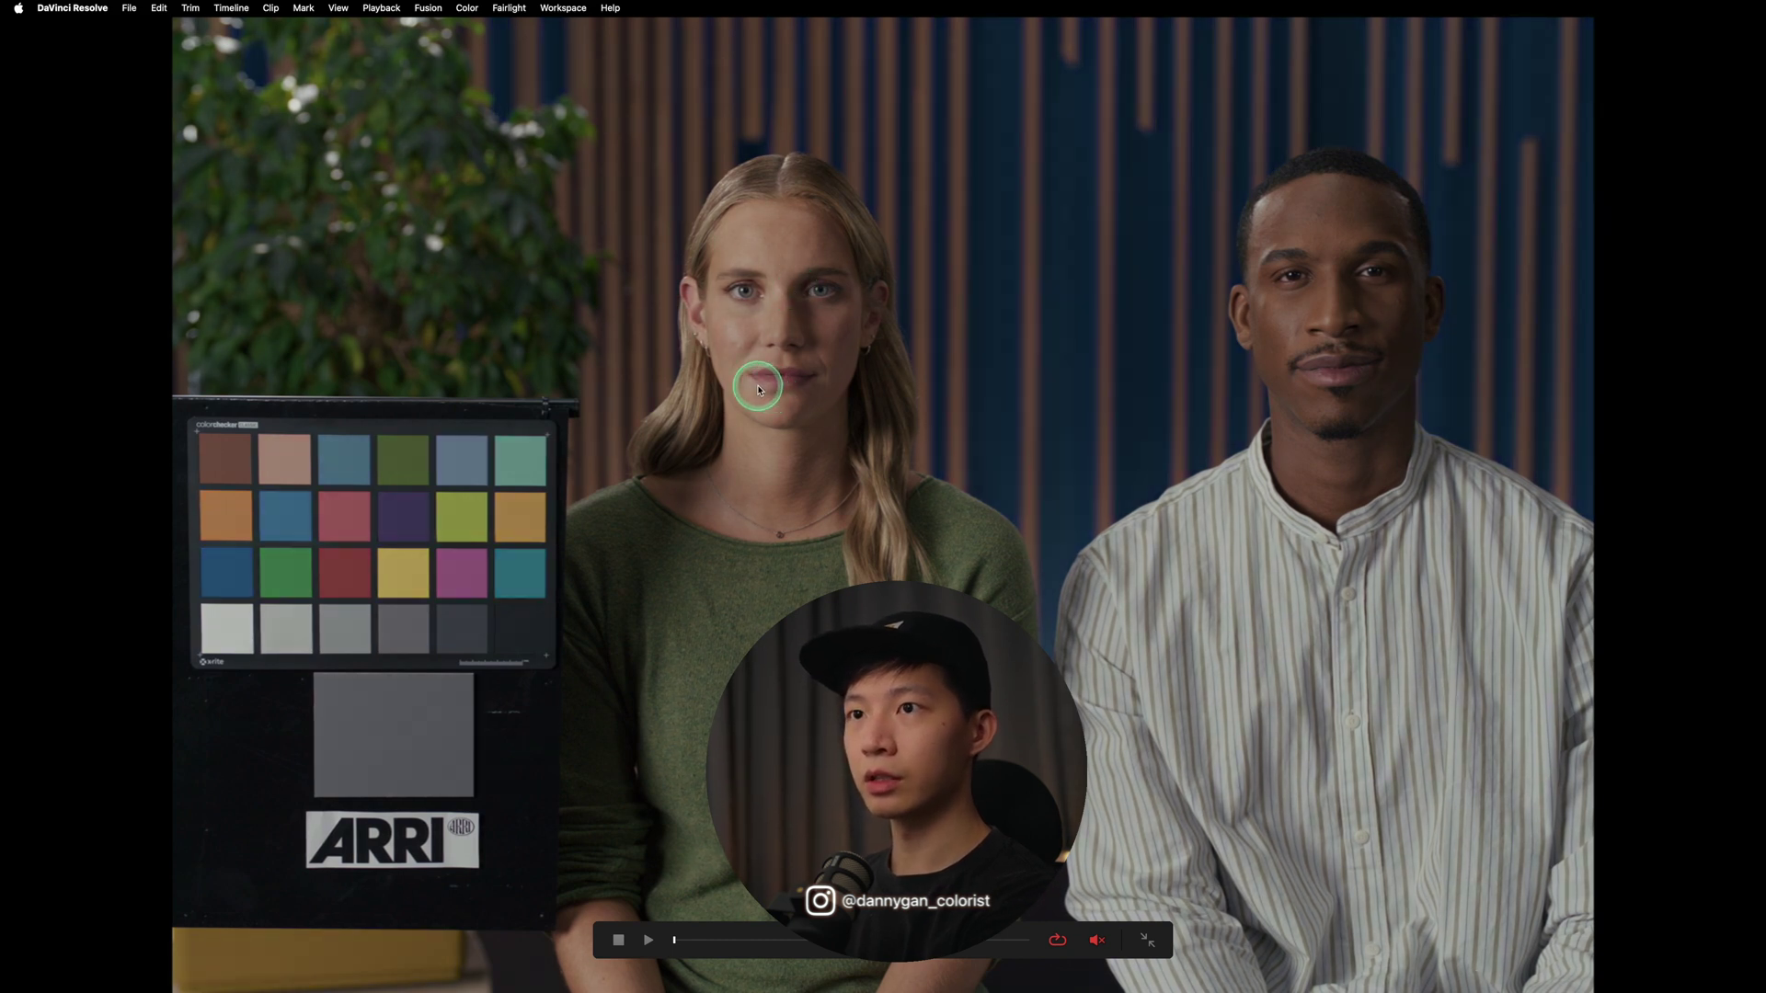
{"action": "key", "text": "shift+d"}
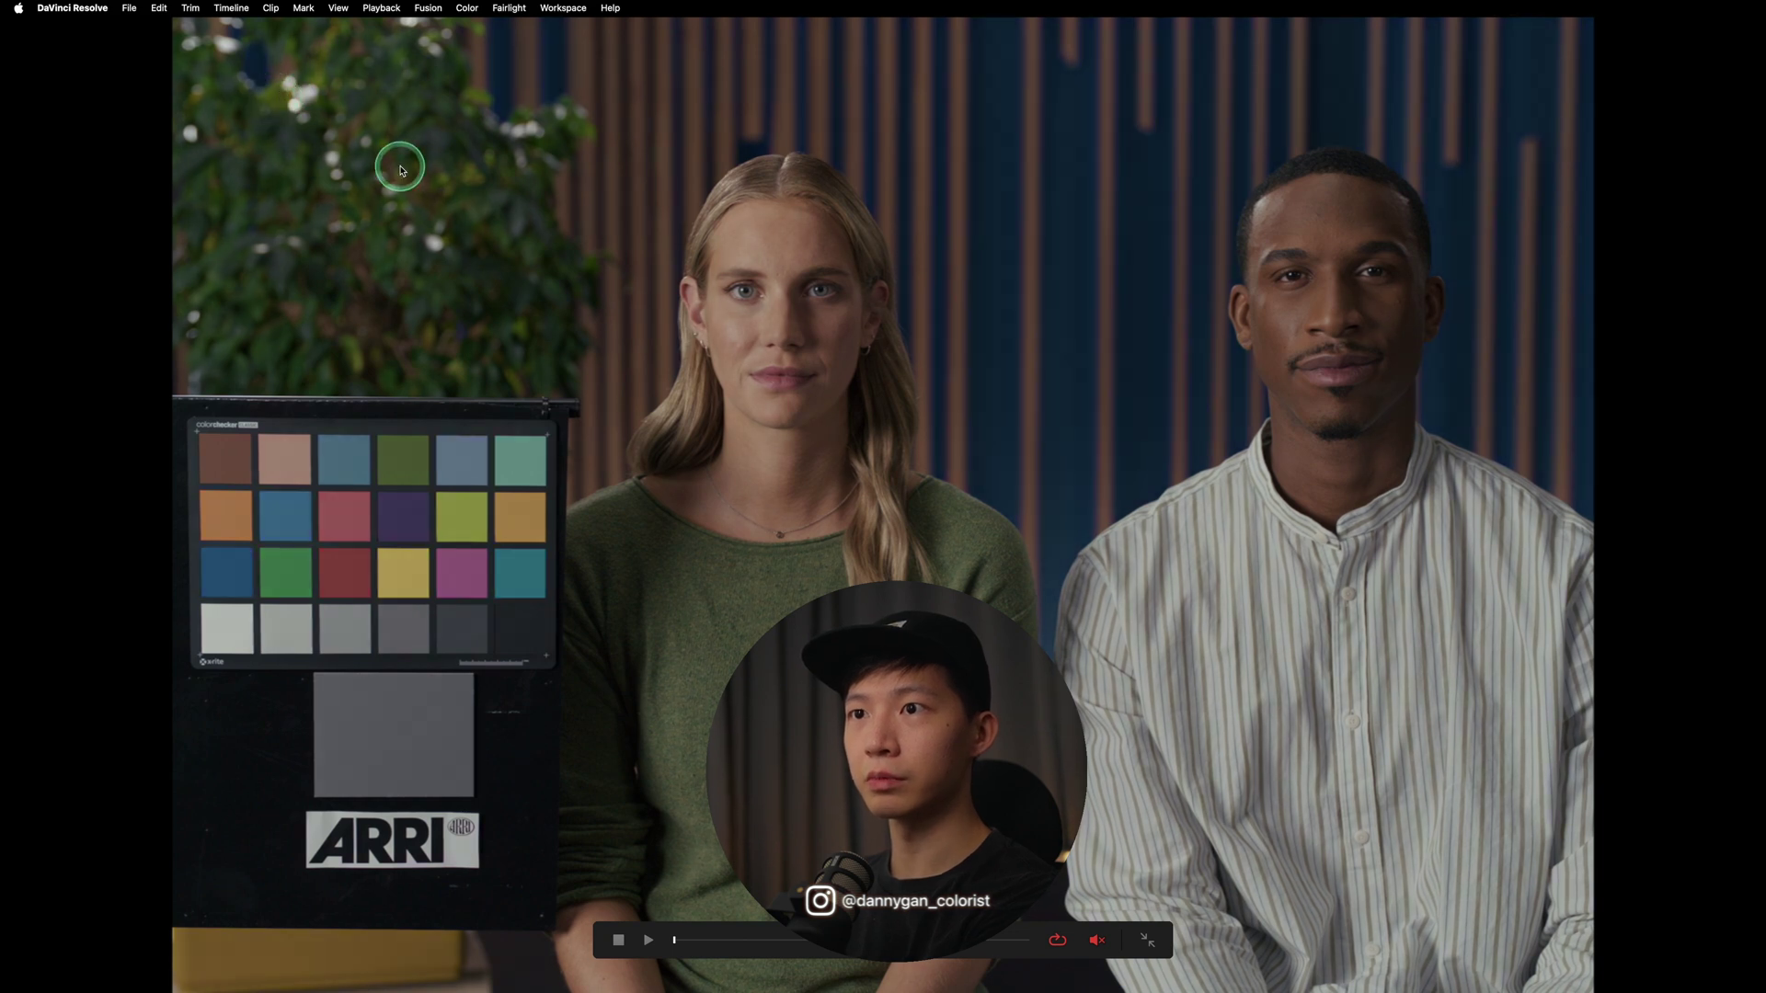
{"action": "key", "text": "shift+d"}
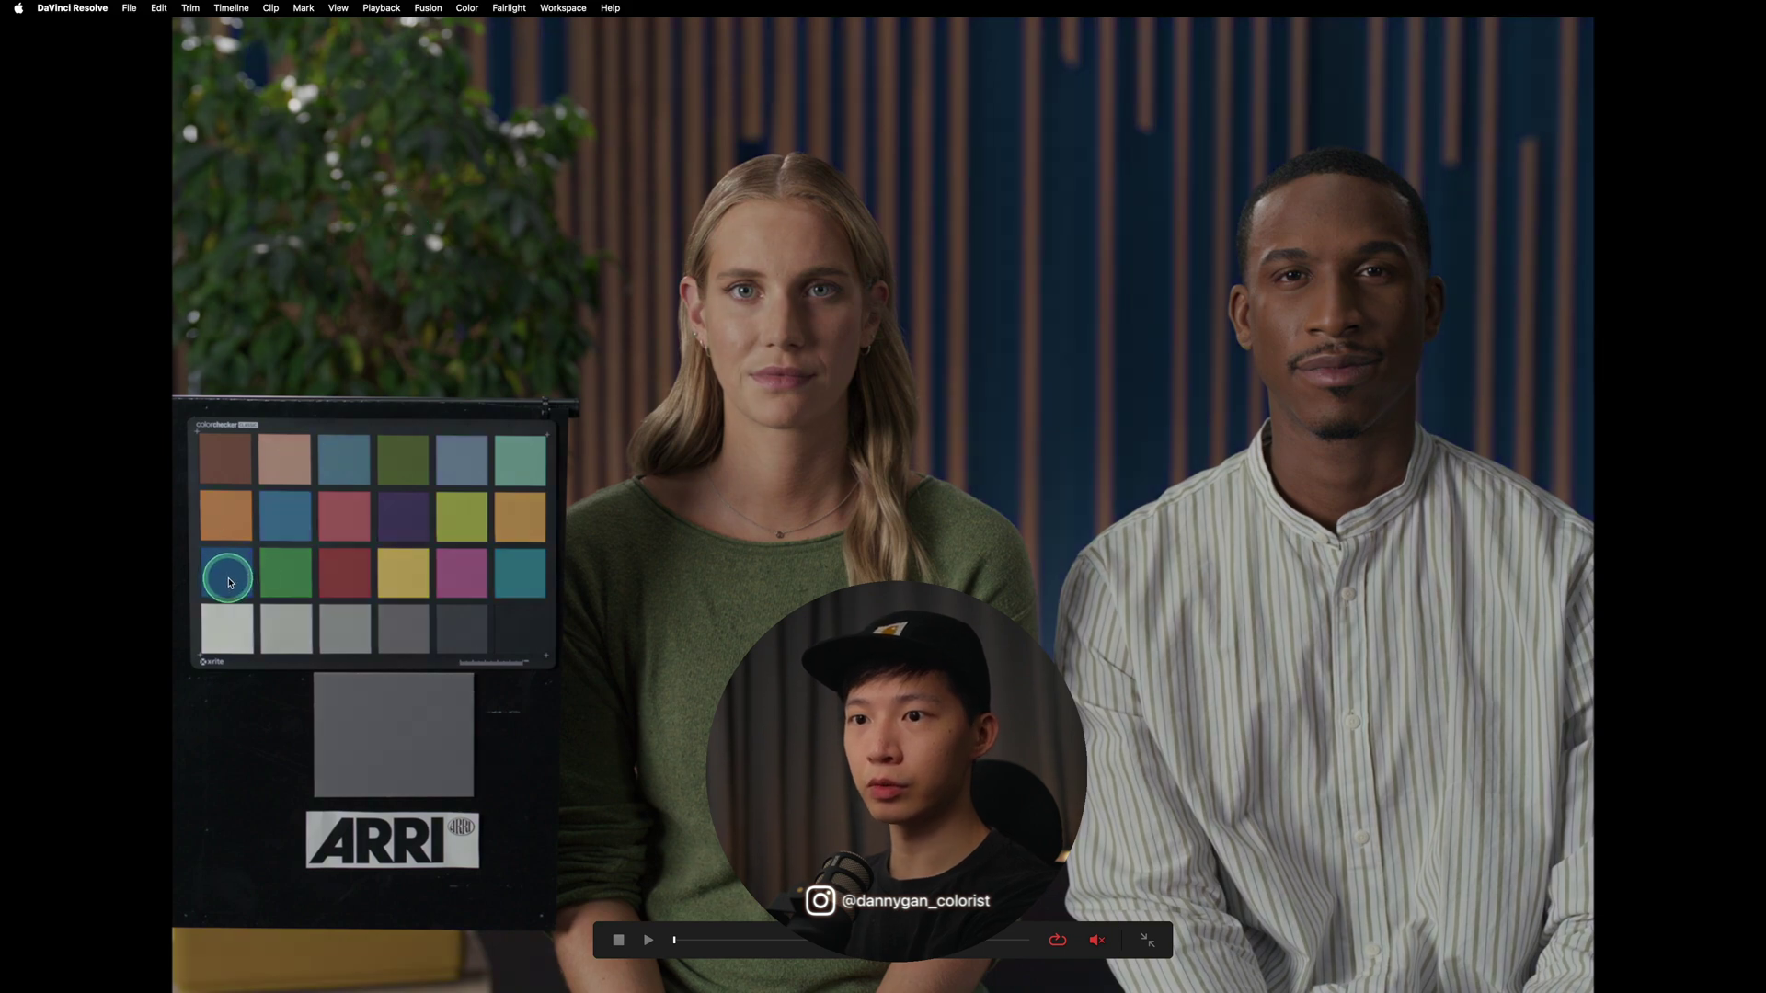
{"action": "key", "text": "shift+d"}
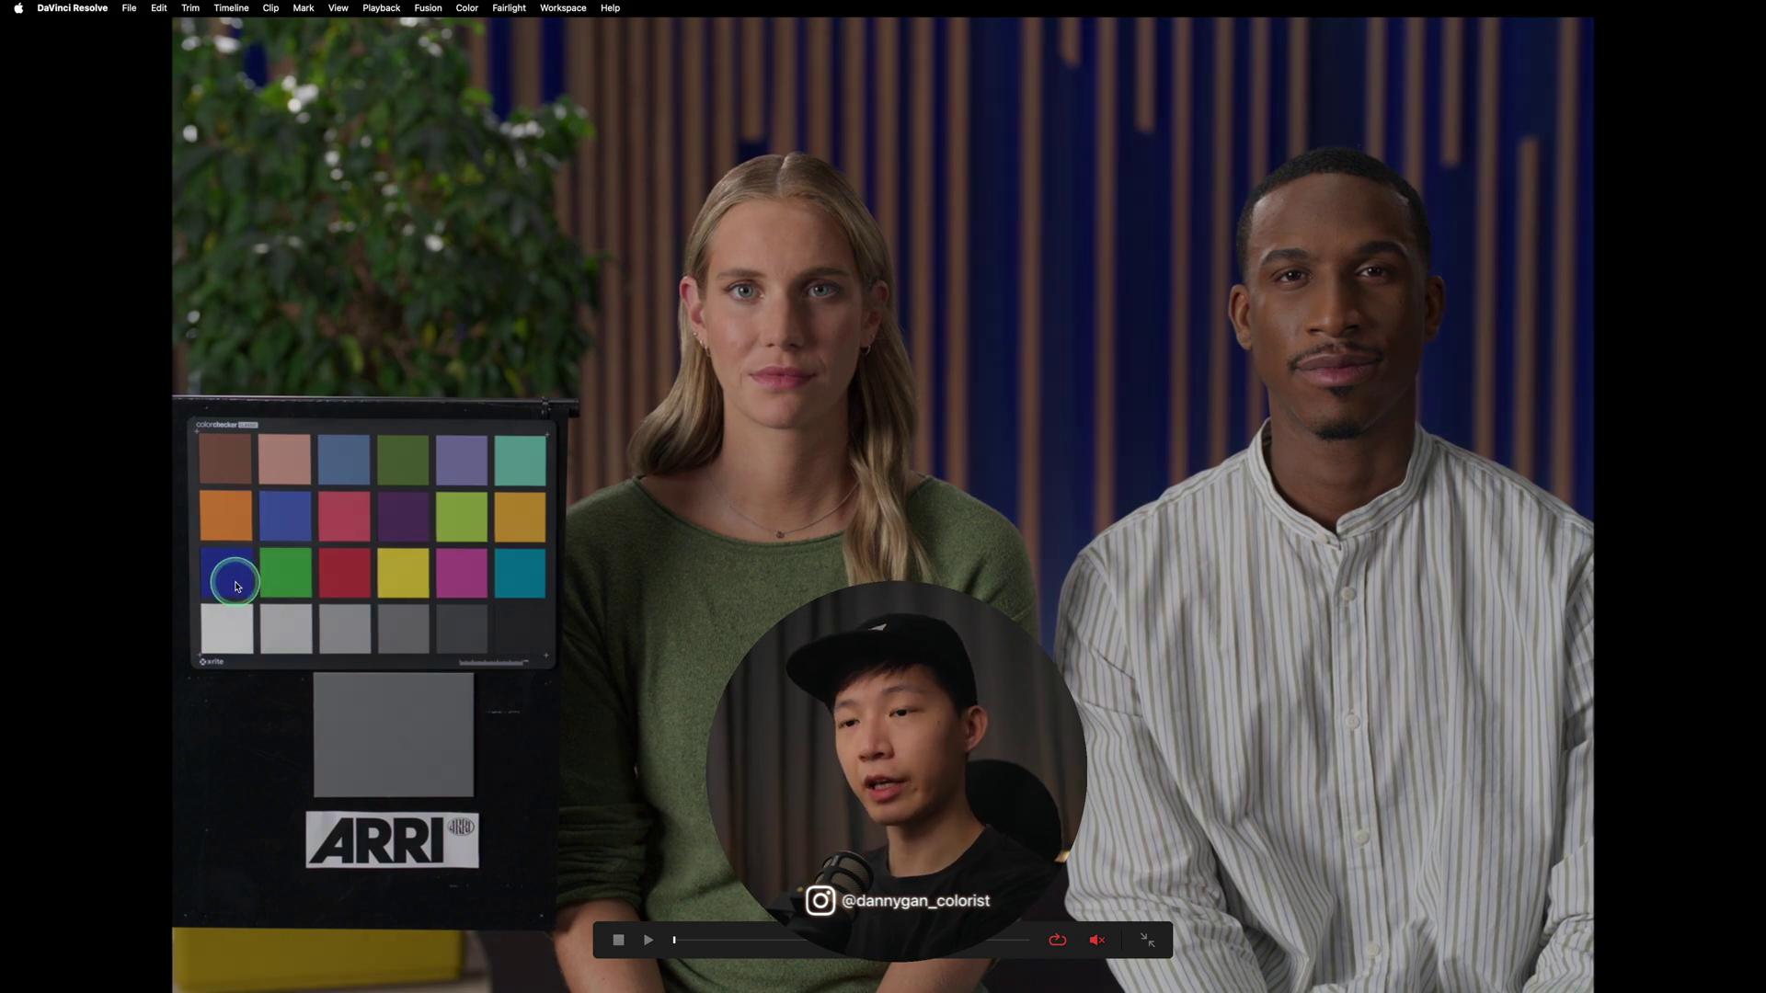
{"action": "key", "text": "shift+d"}
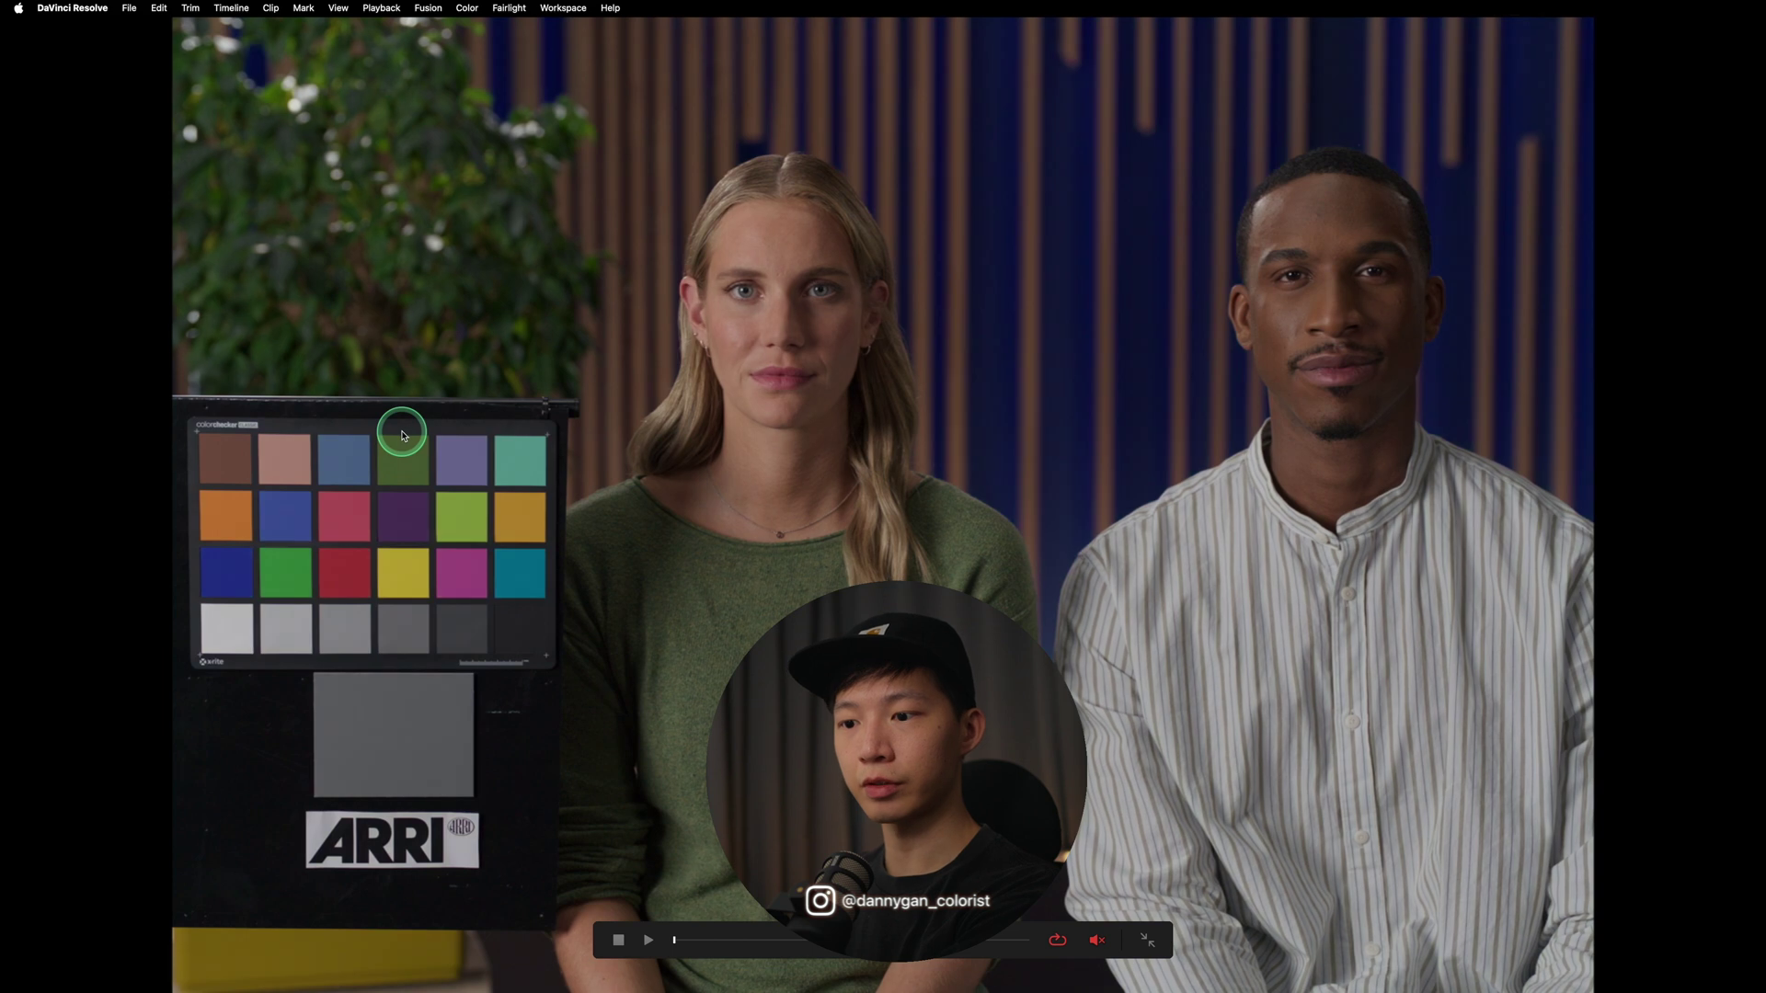
{"action": "key", "text": "shift+d"}
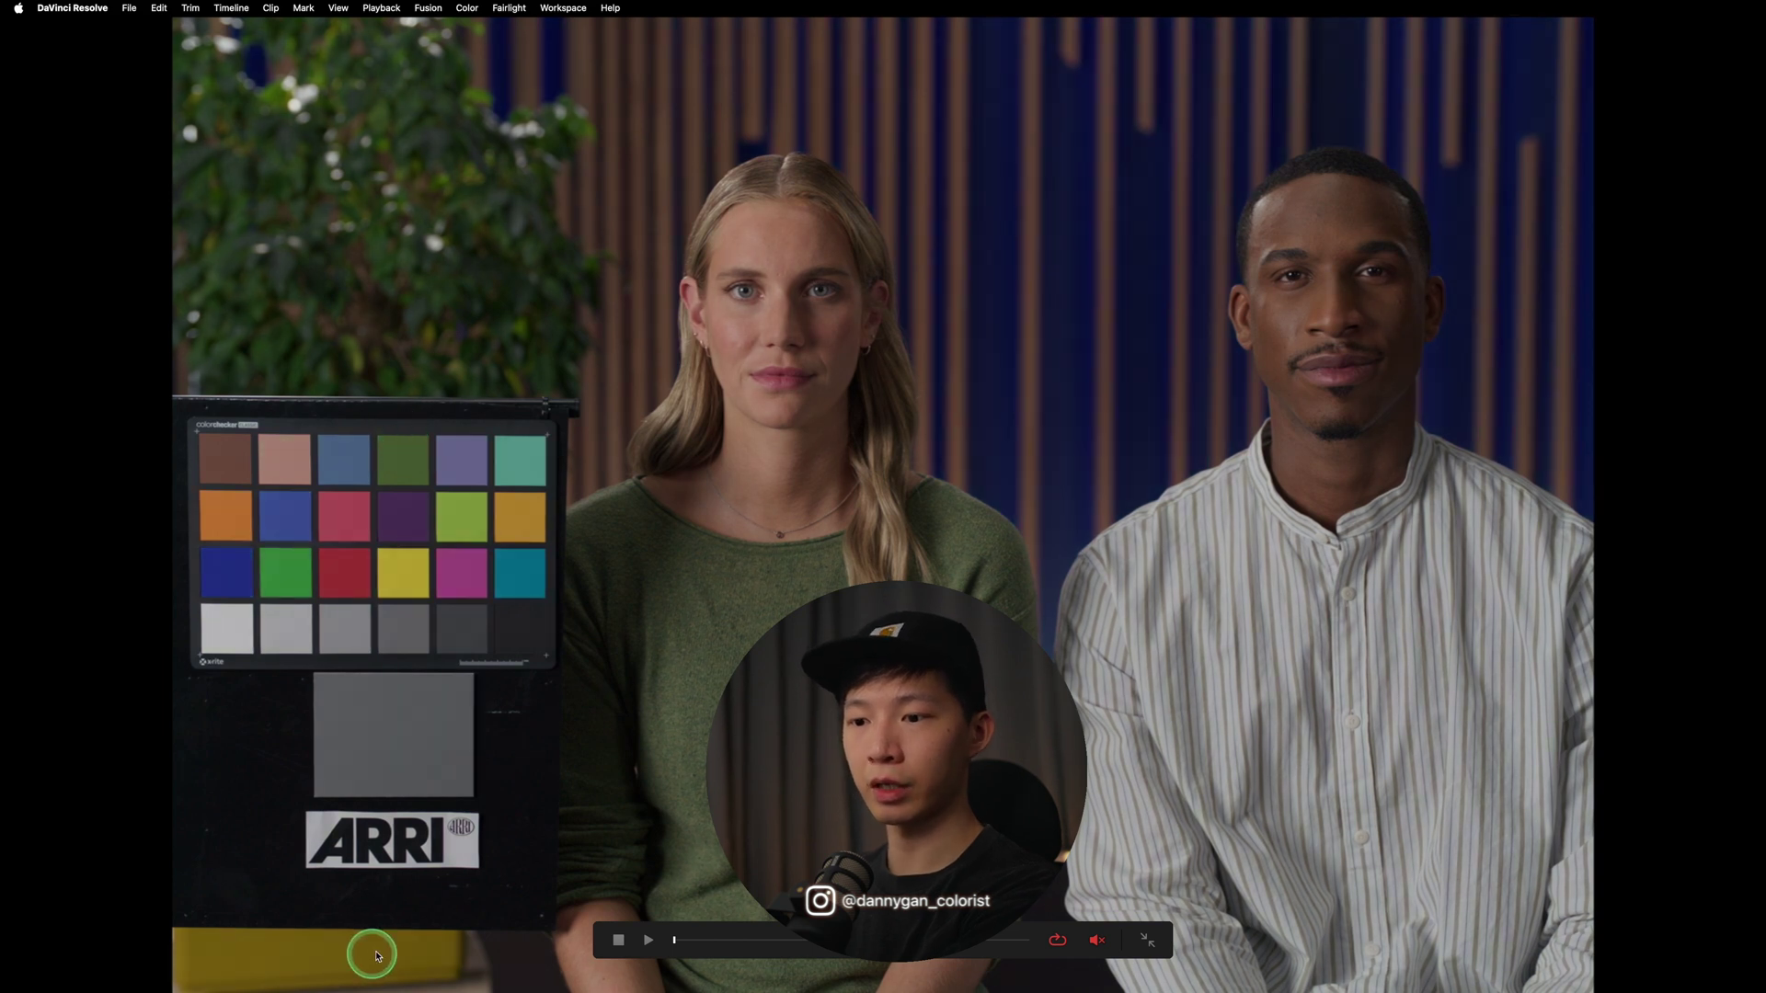
{"action": "key", "text": "shift+d"}
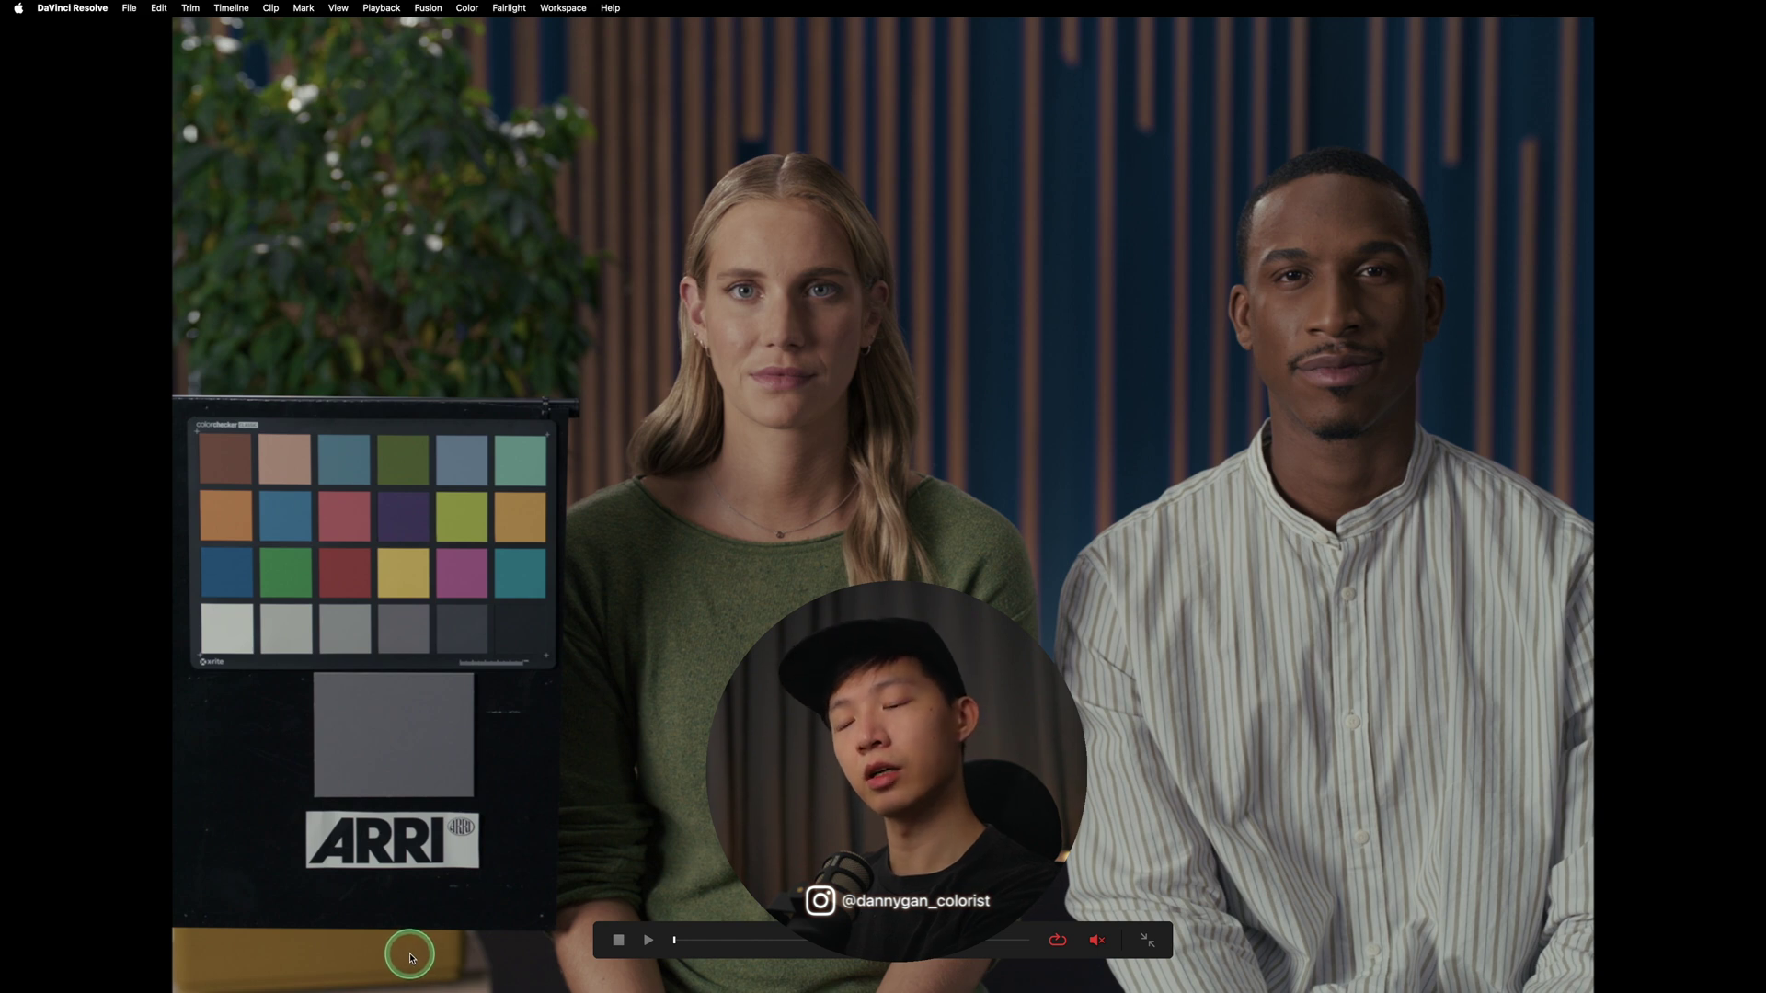
{"action": "key", "text": "shift+d"}
{"action": "key", "text": "shift+d"}
{"action": "key", "text": "shift+d"}
{"action": "key", "text": "shift+d"}
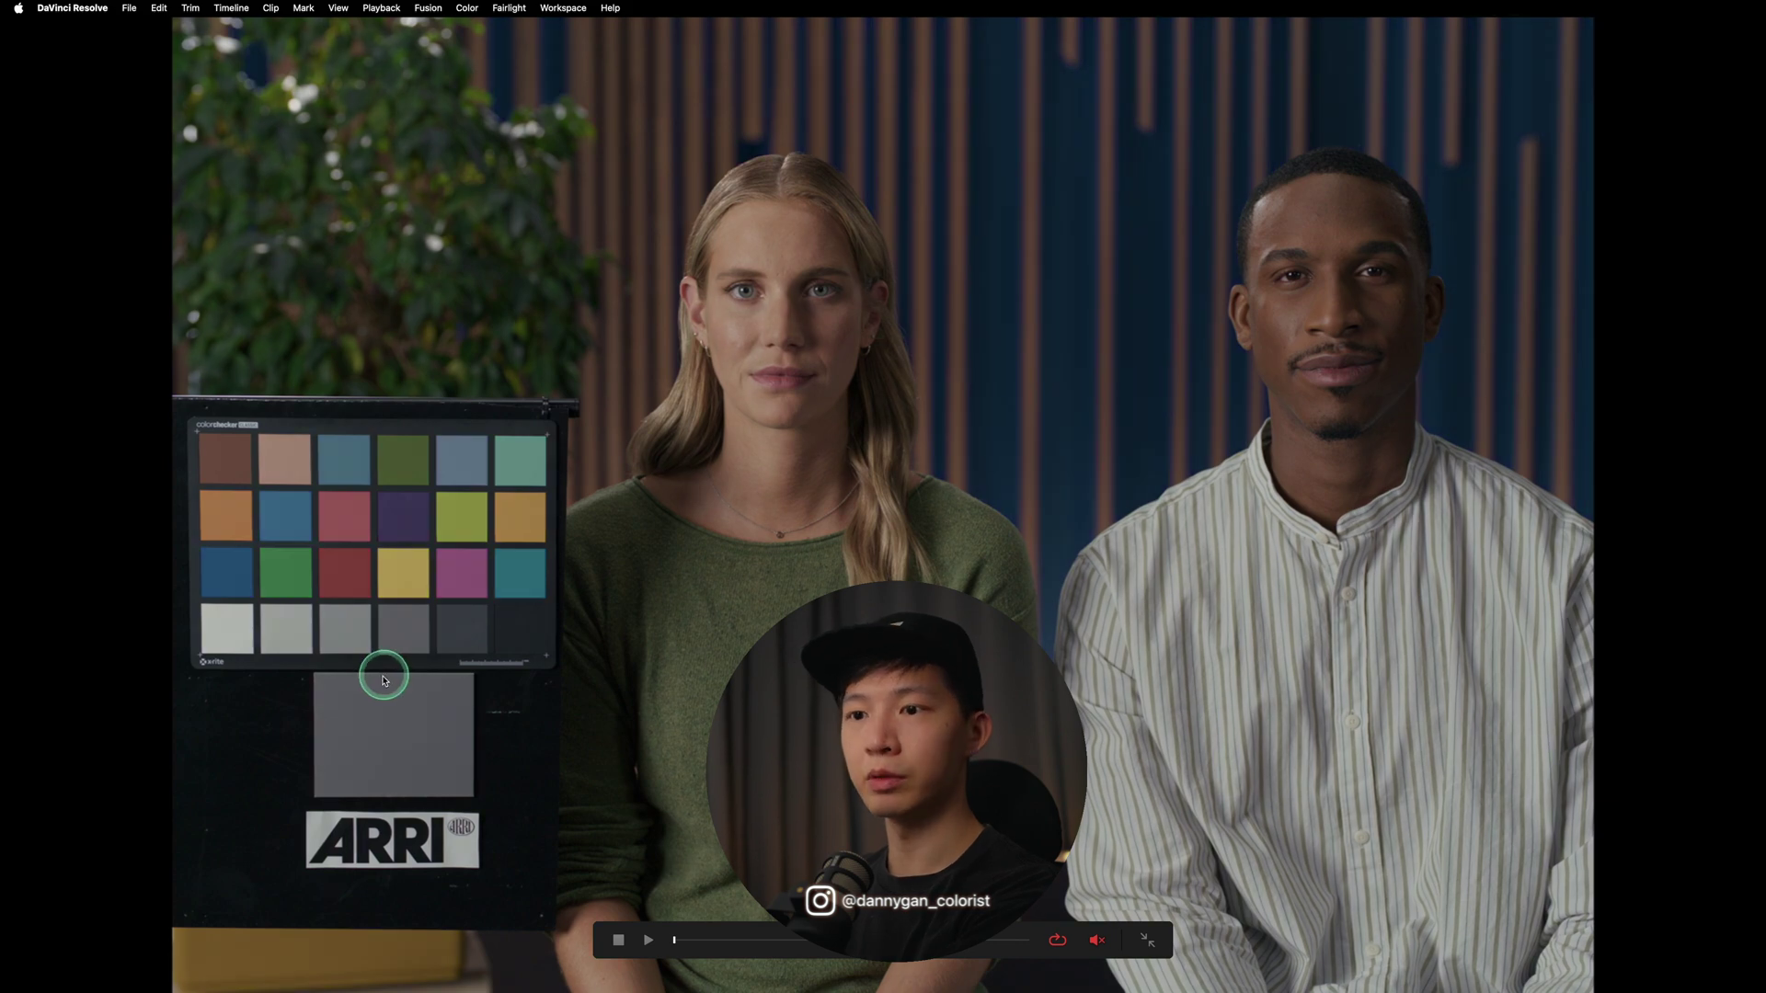
{"action": "key", "text": "shift+d"}
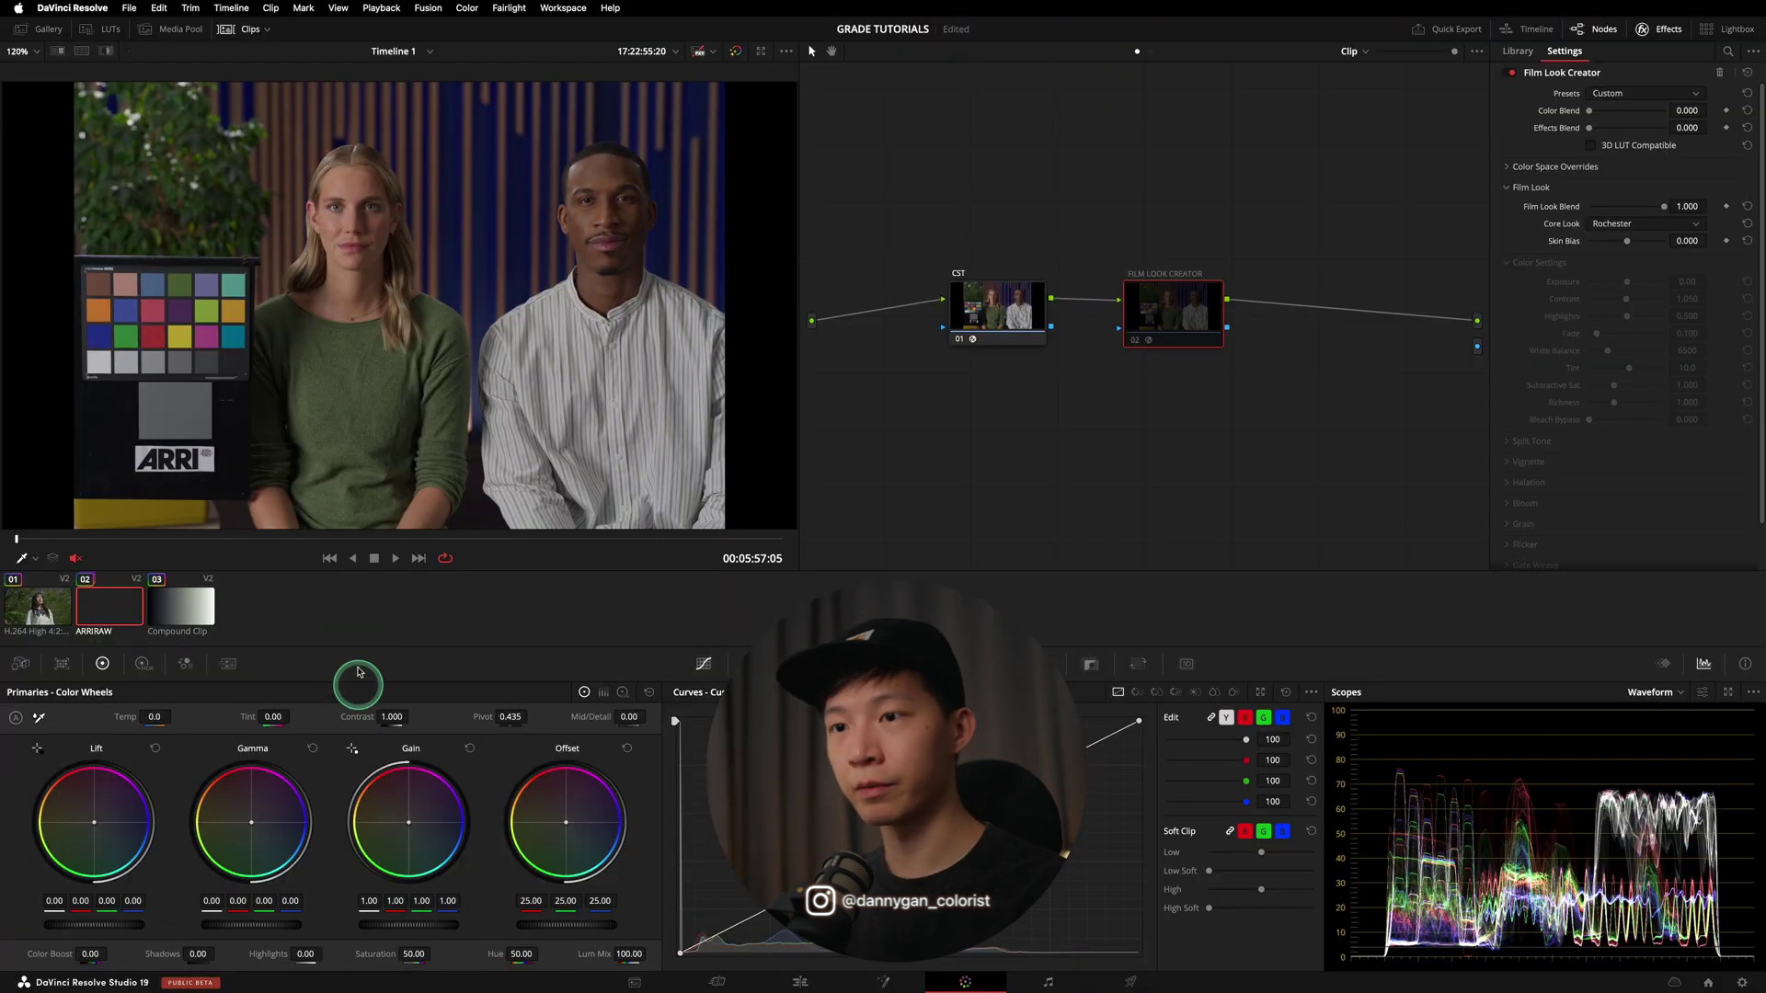
- Apply Rochester to the gradient ramp and compare it full screen against the bypassed neutral ramp
{"action": "key", "text": "Escape"}
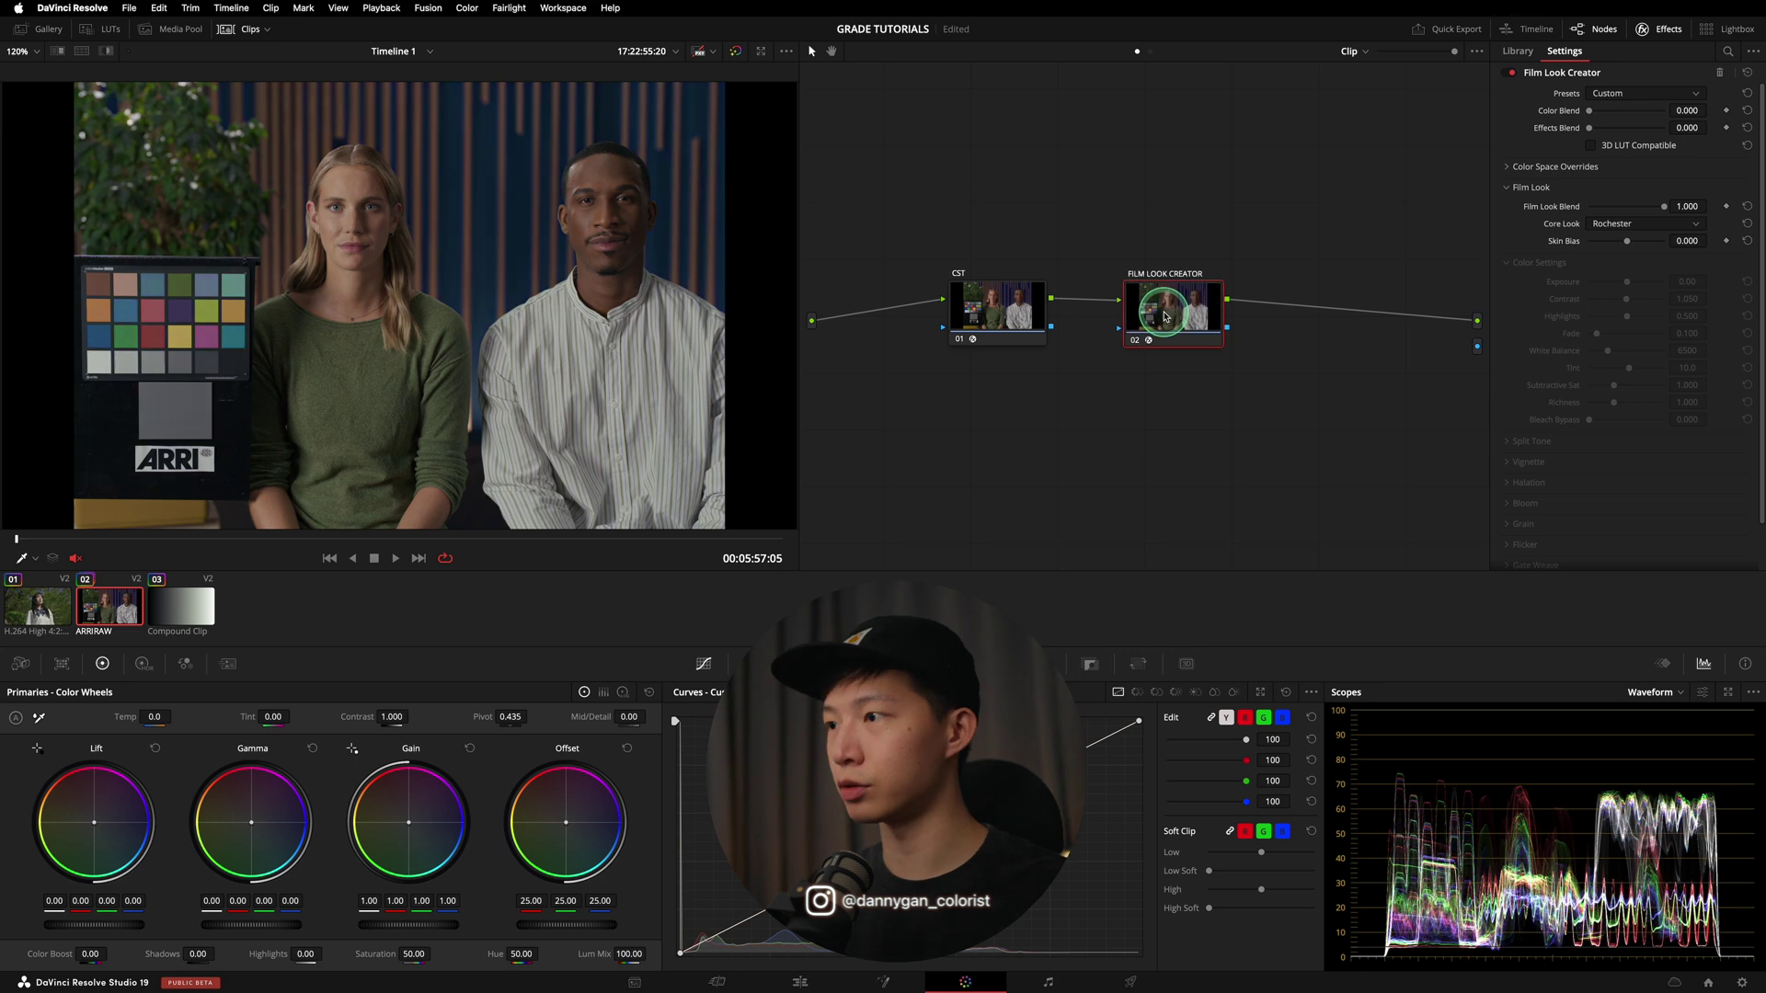
{"action": "left_click", "coordinate": [188, 611]}
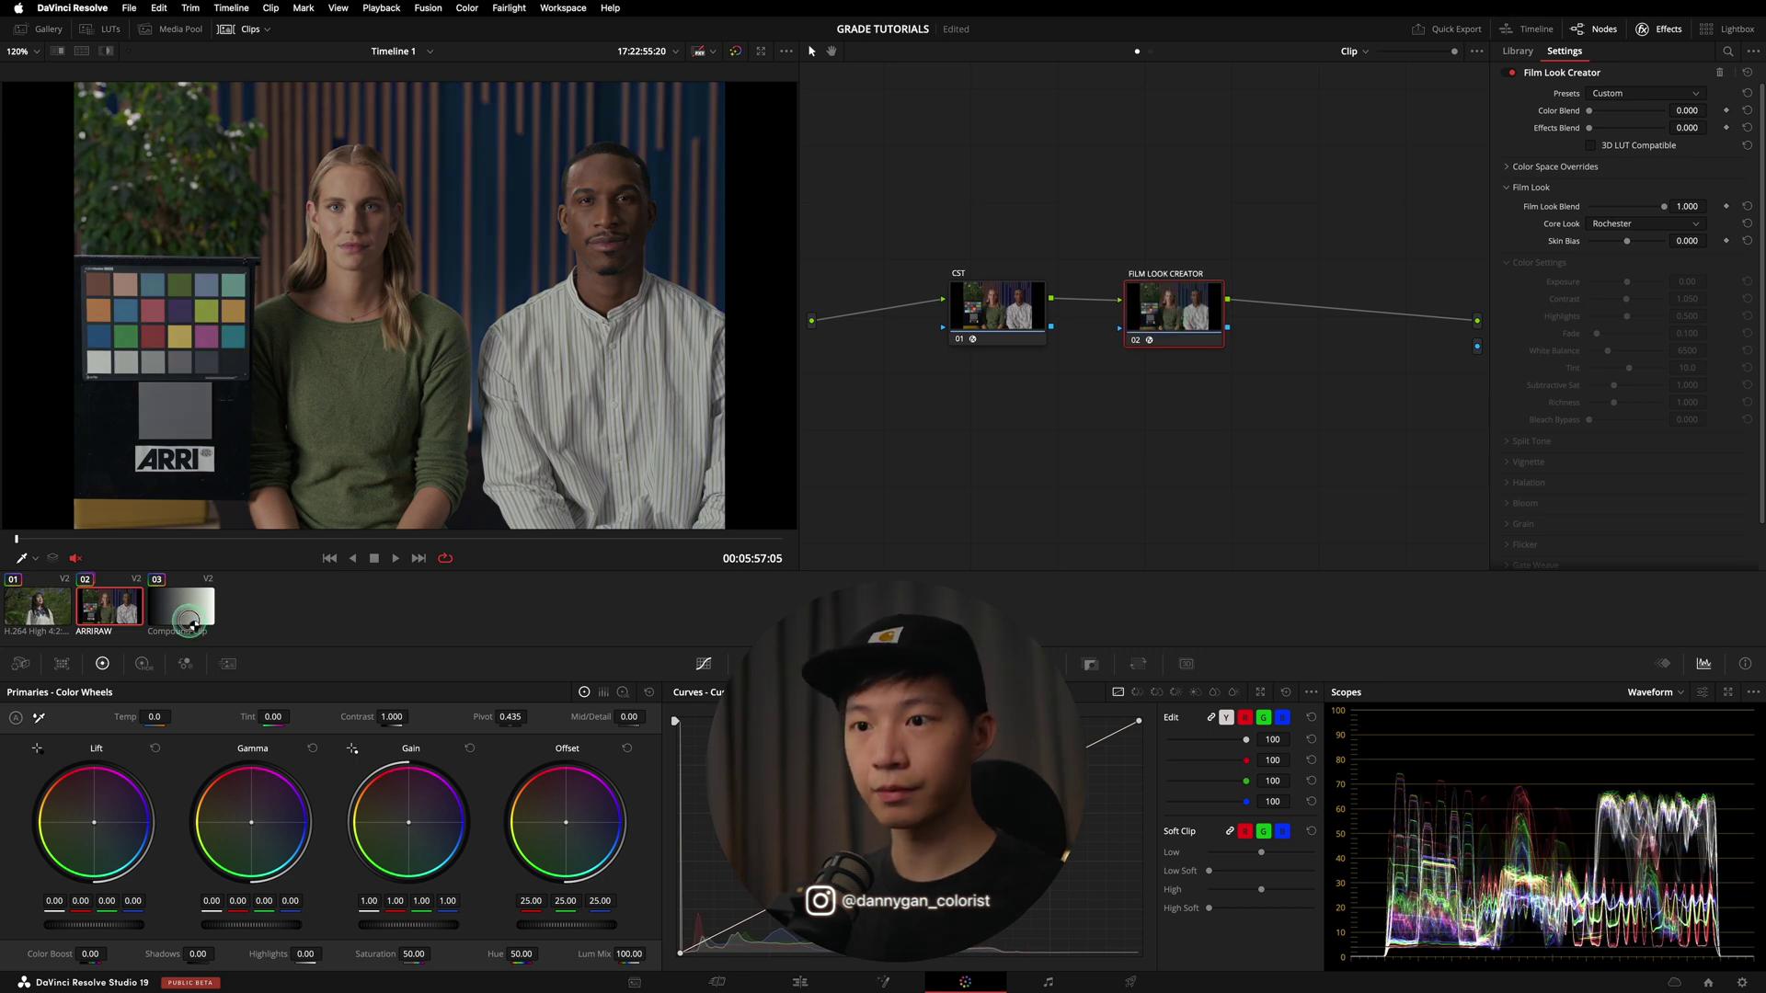
{"action": "left_click", "coordinate": [1149, 429]}
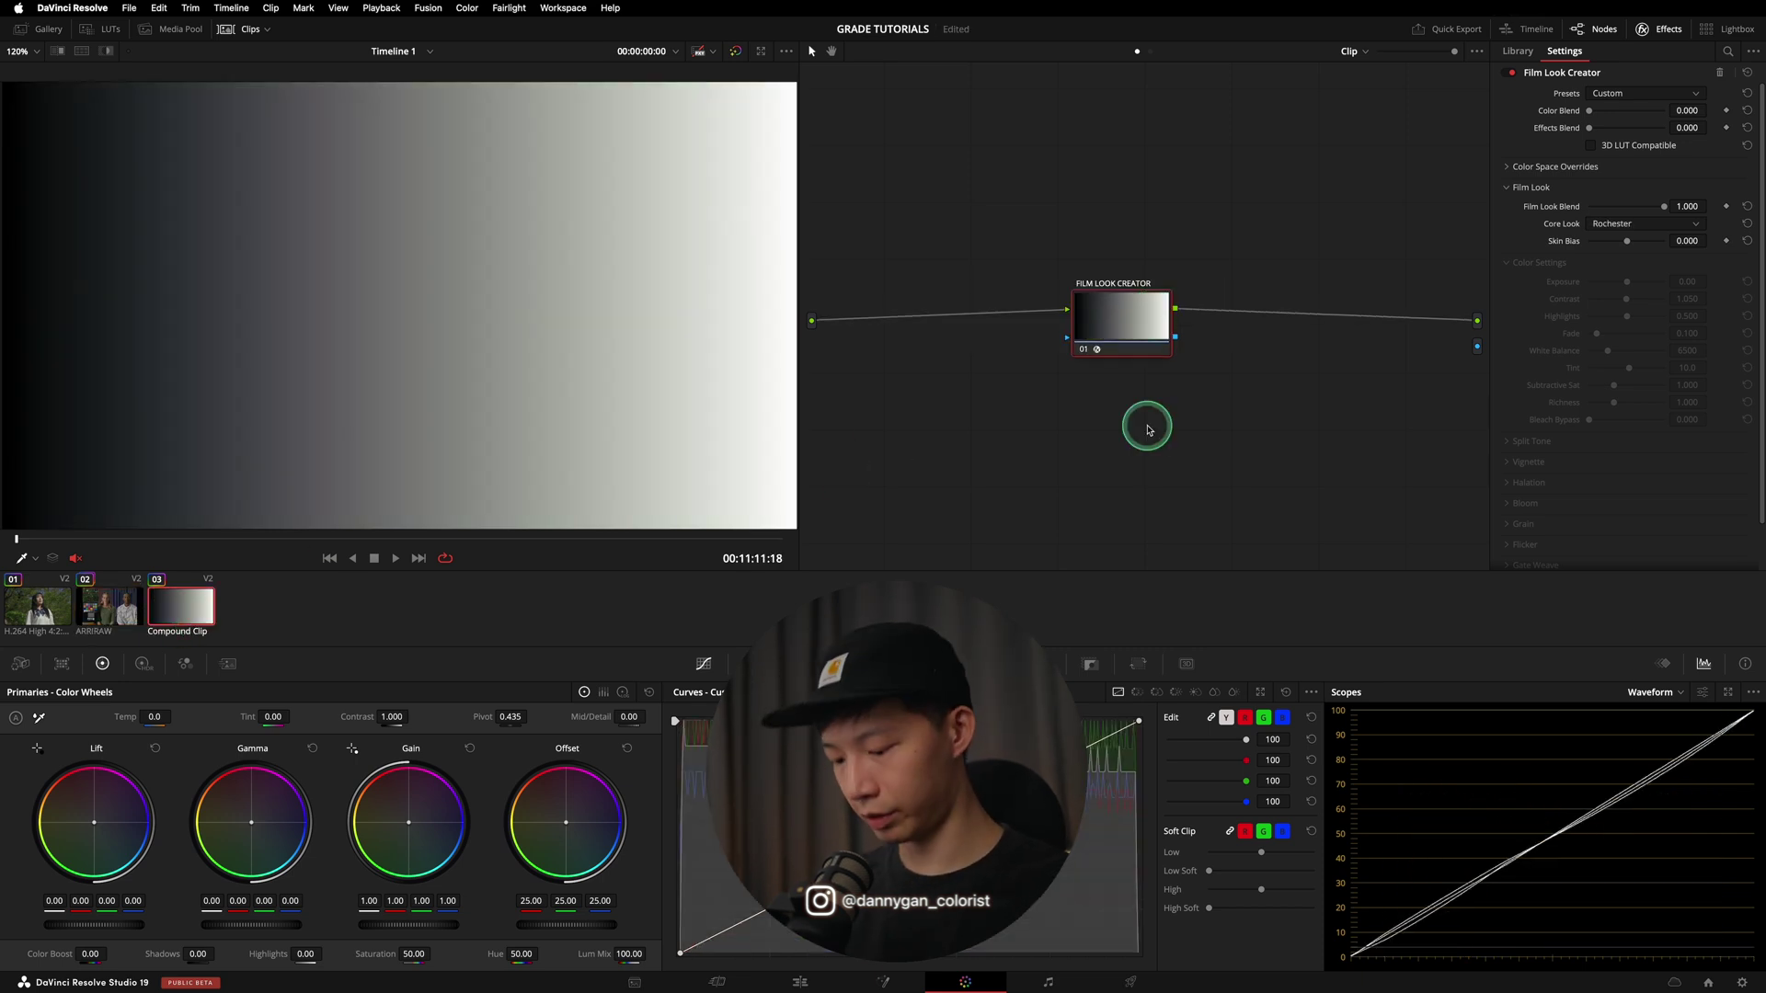
{"action": "key", "text": "super+f"}
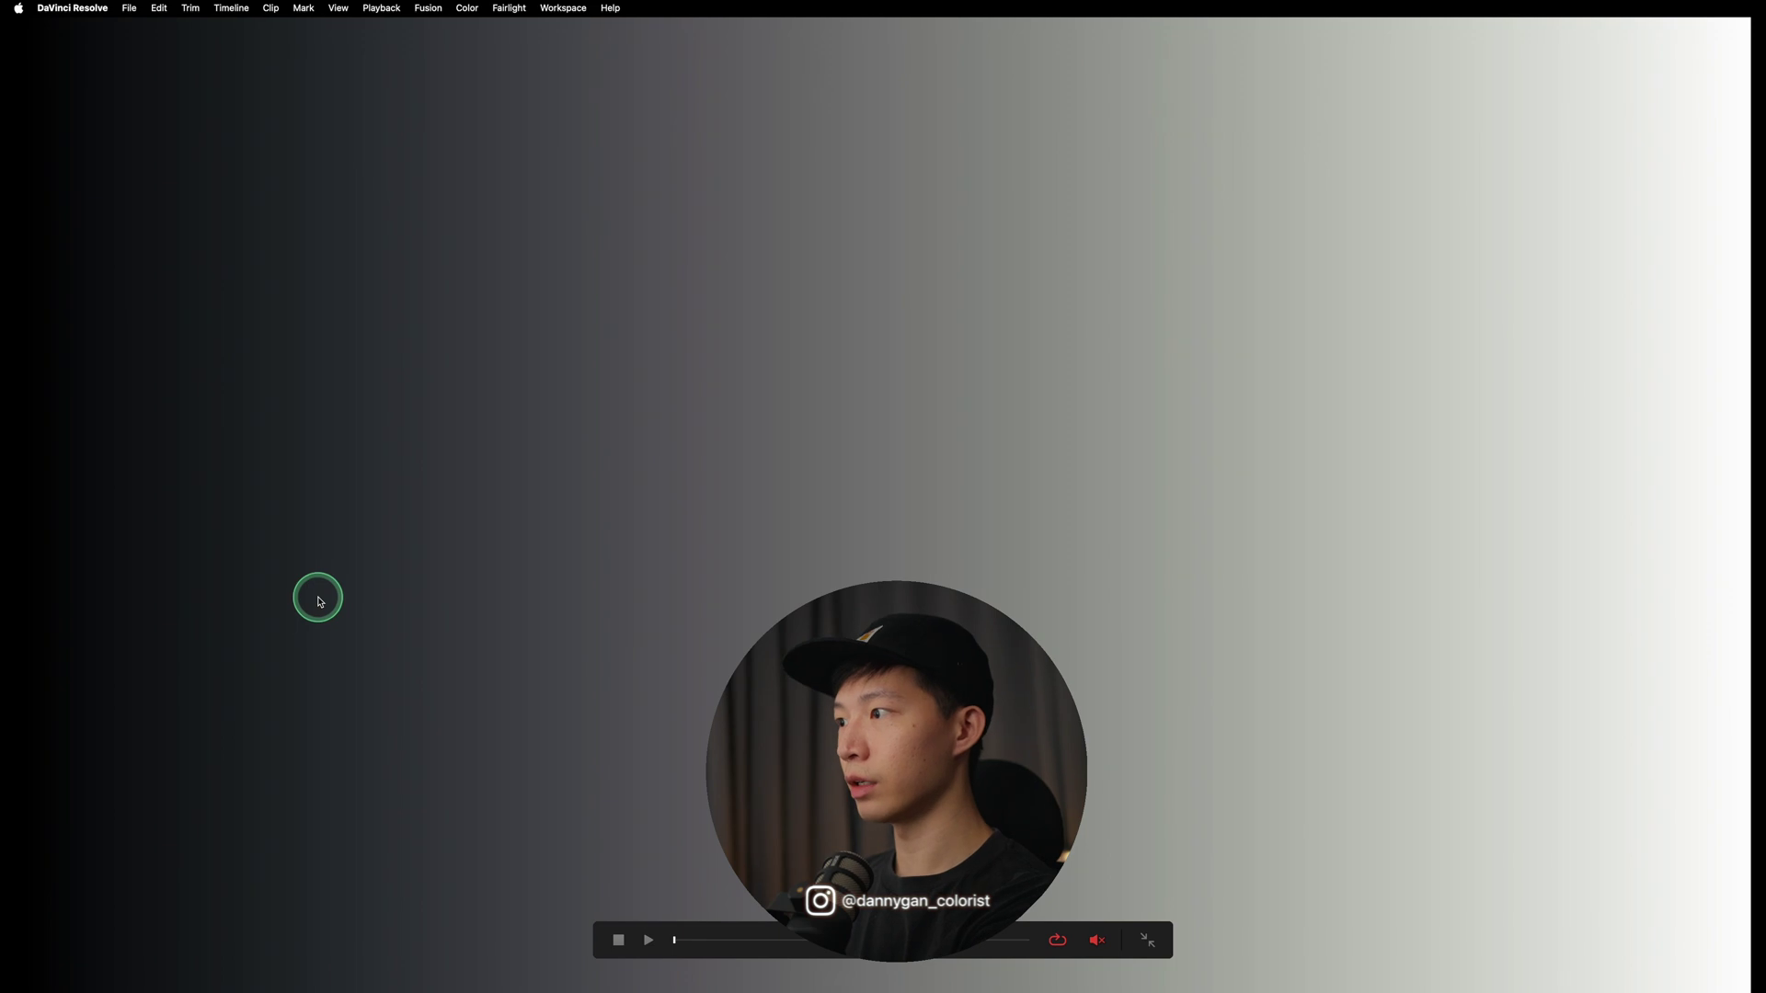
{"action": "key", "text": "shift+d"}
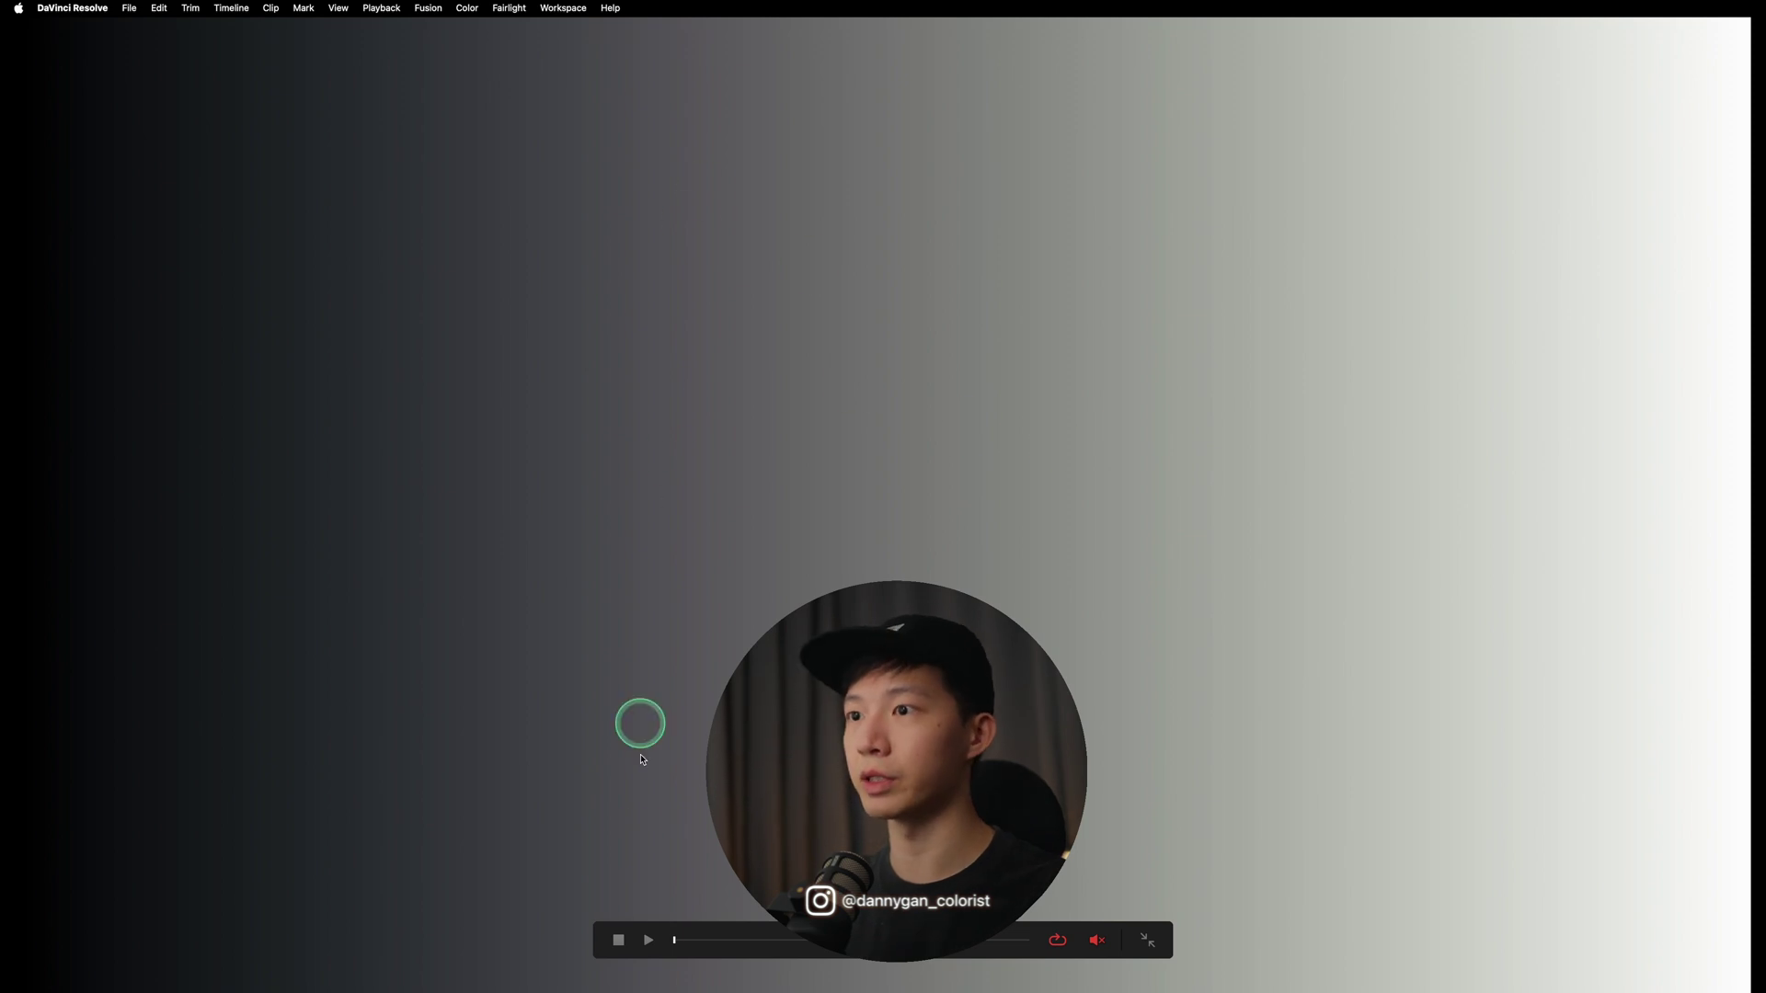
{"action": "key", "text": "Escape"}
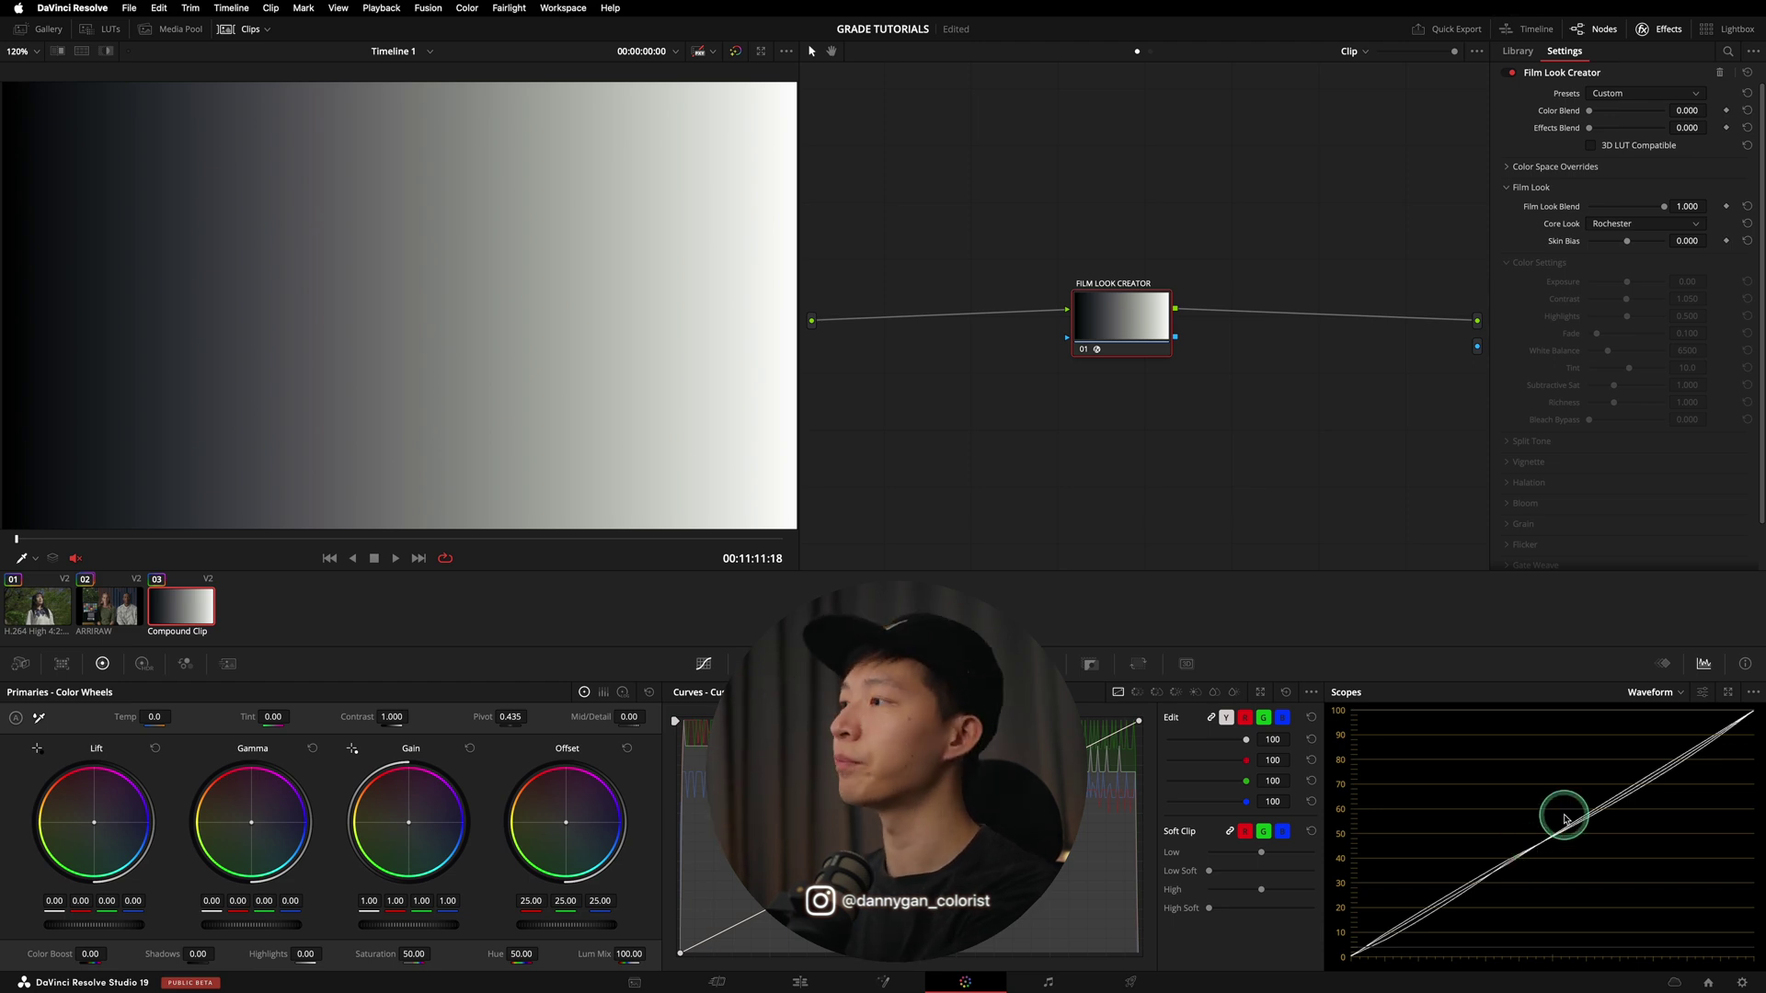
- Set the gradient back to Cinematic, then change the ARRI clip's core look to Akasaka
{"action": "left_click", "coordinate": [1615, 225]}
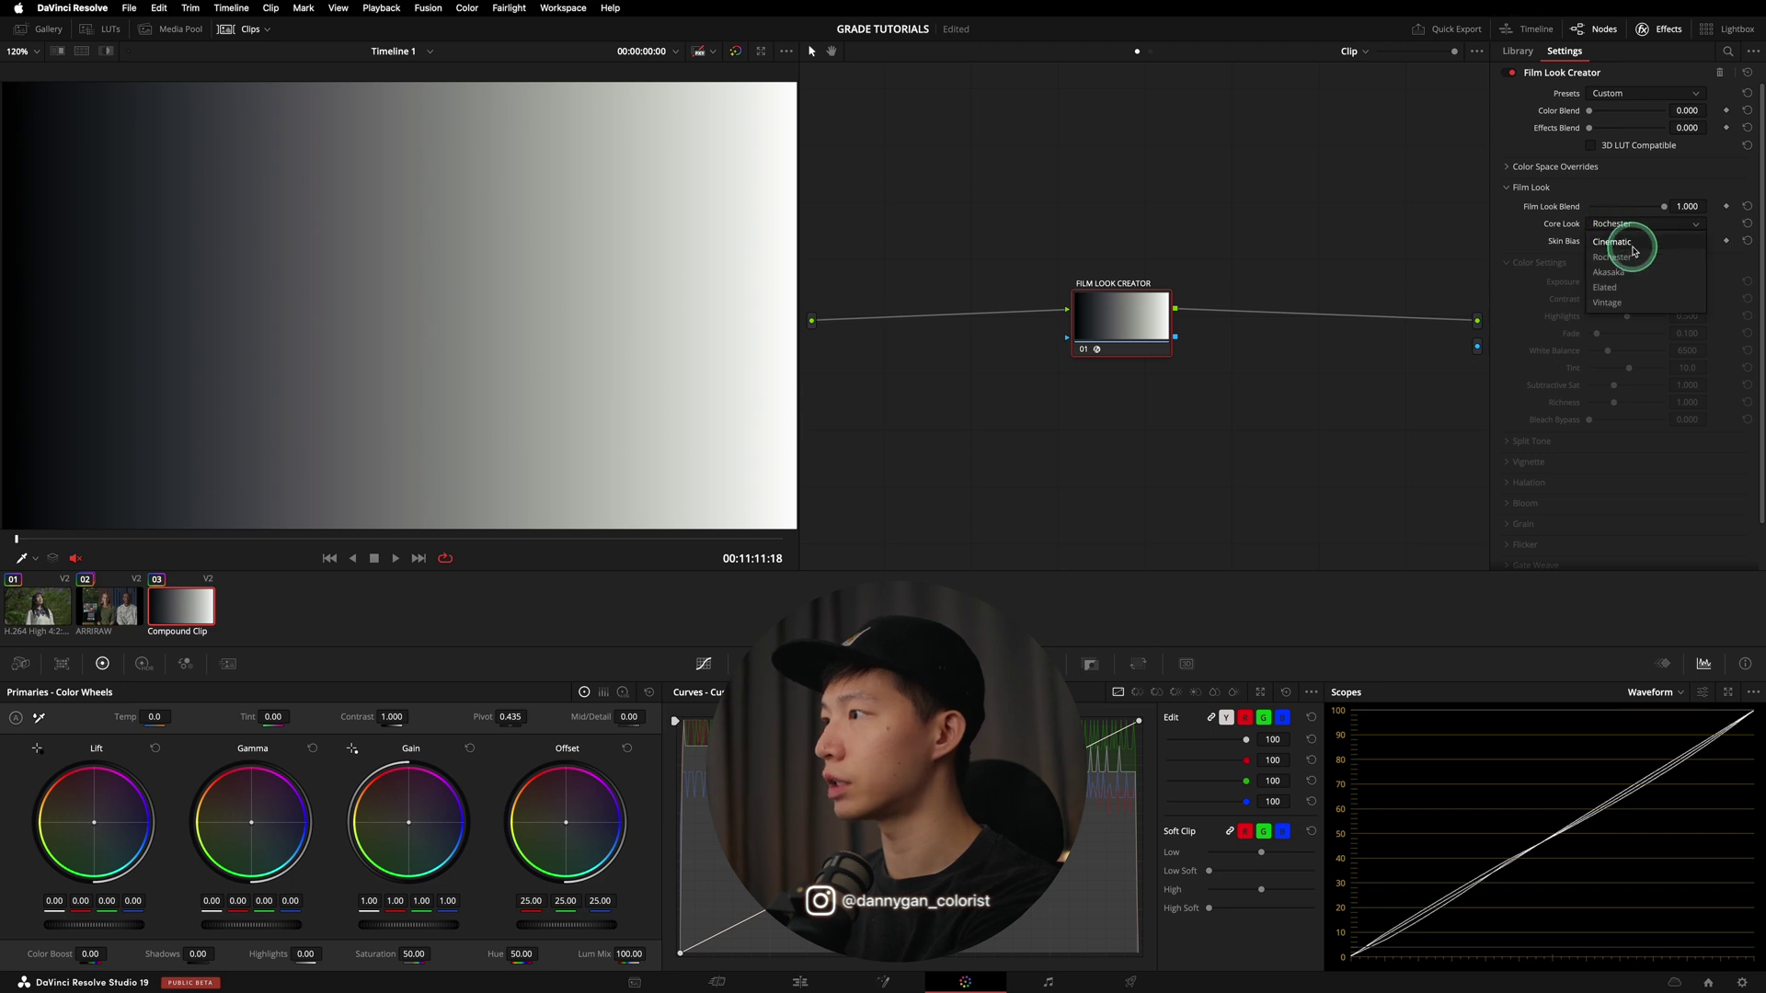
{"action": "left_click", "coordinate": [1634, 248]}
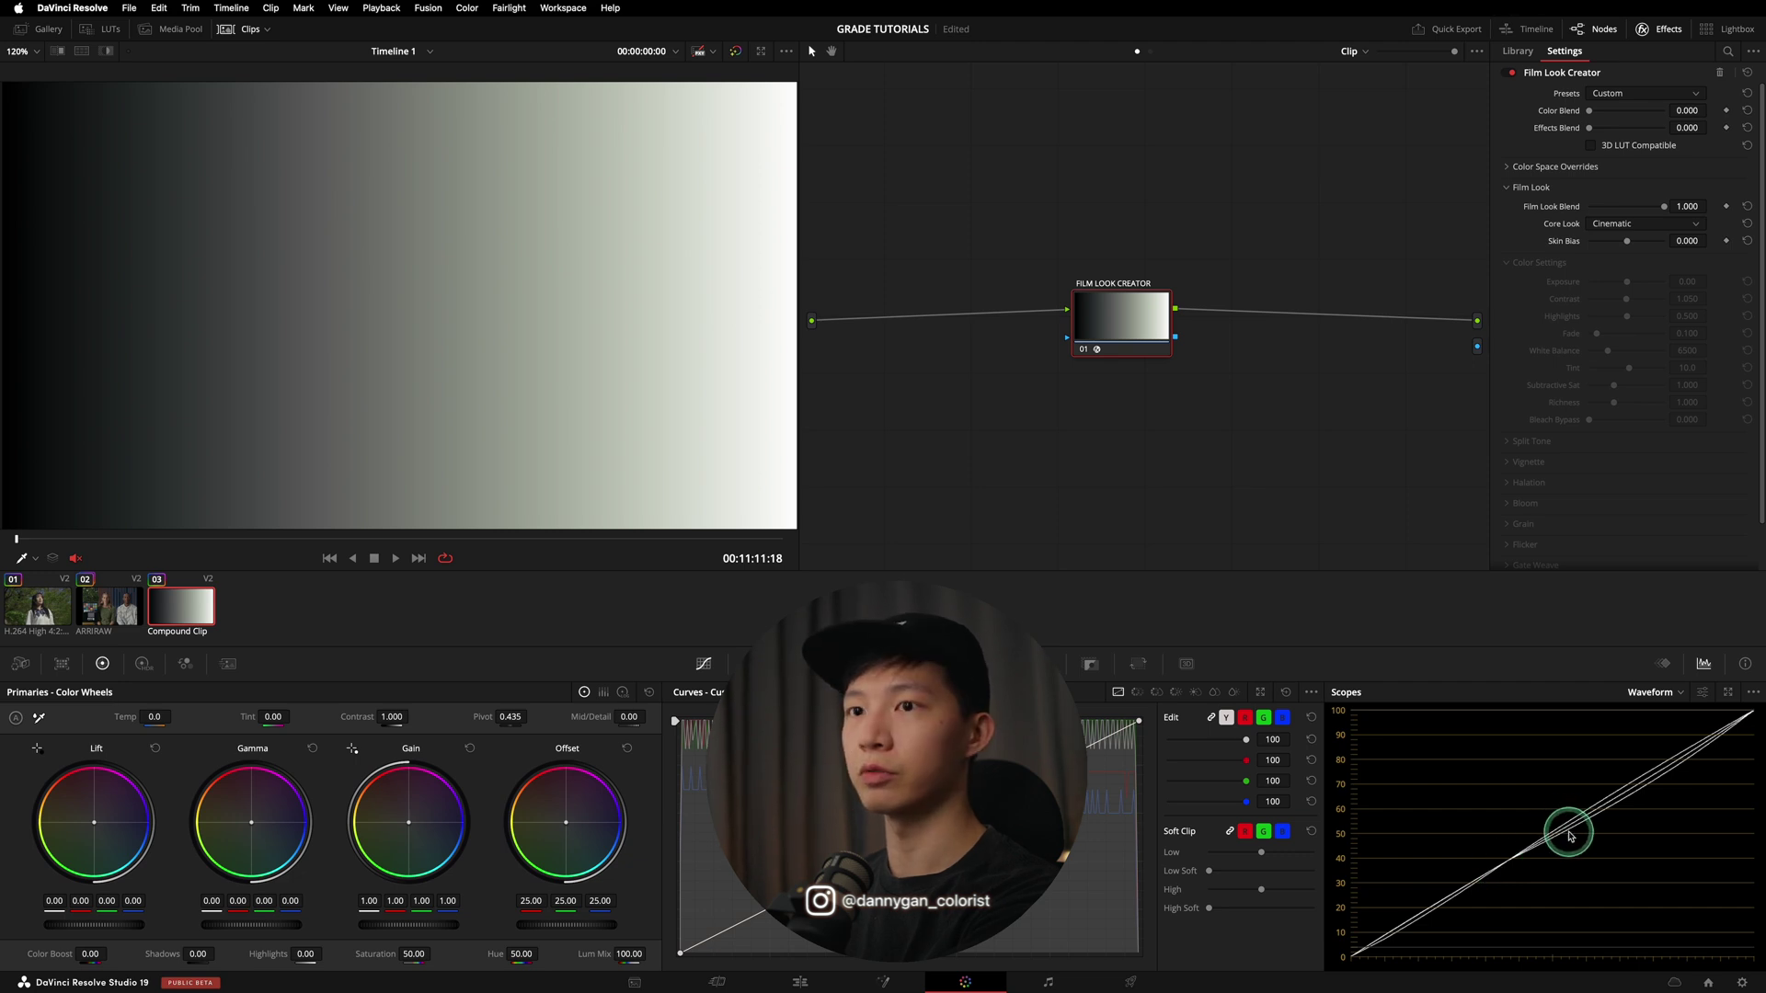
{"action": "left_click", "coordinate": [85, 609]}
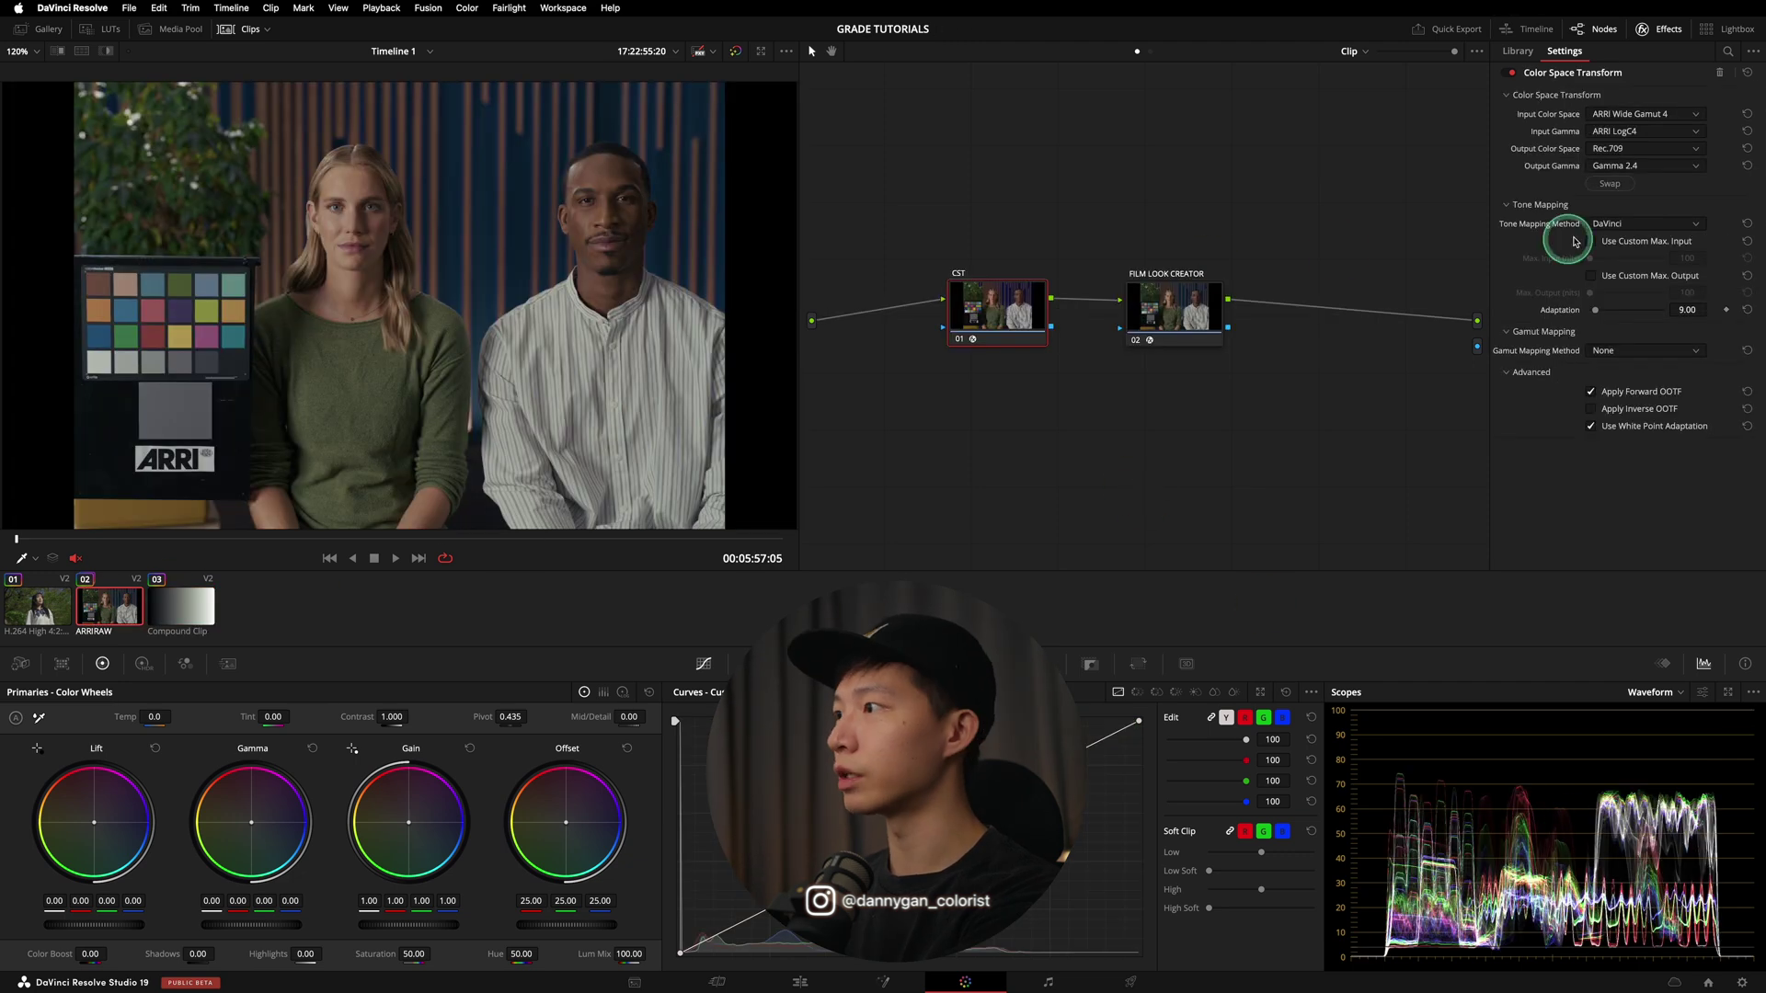
{"action": "left_click", "coordinate": [1630, 224]}
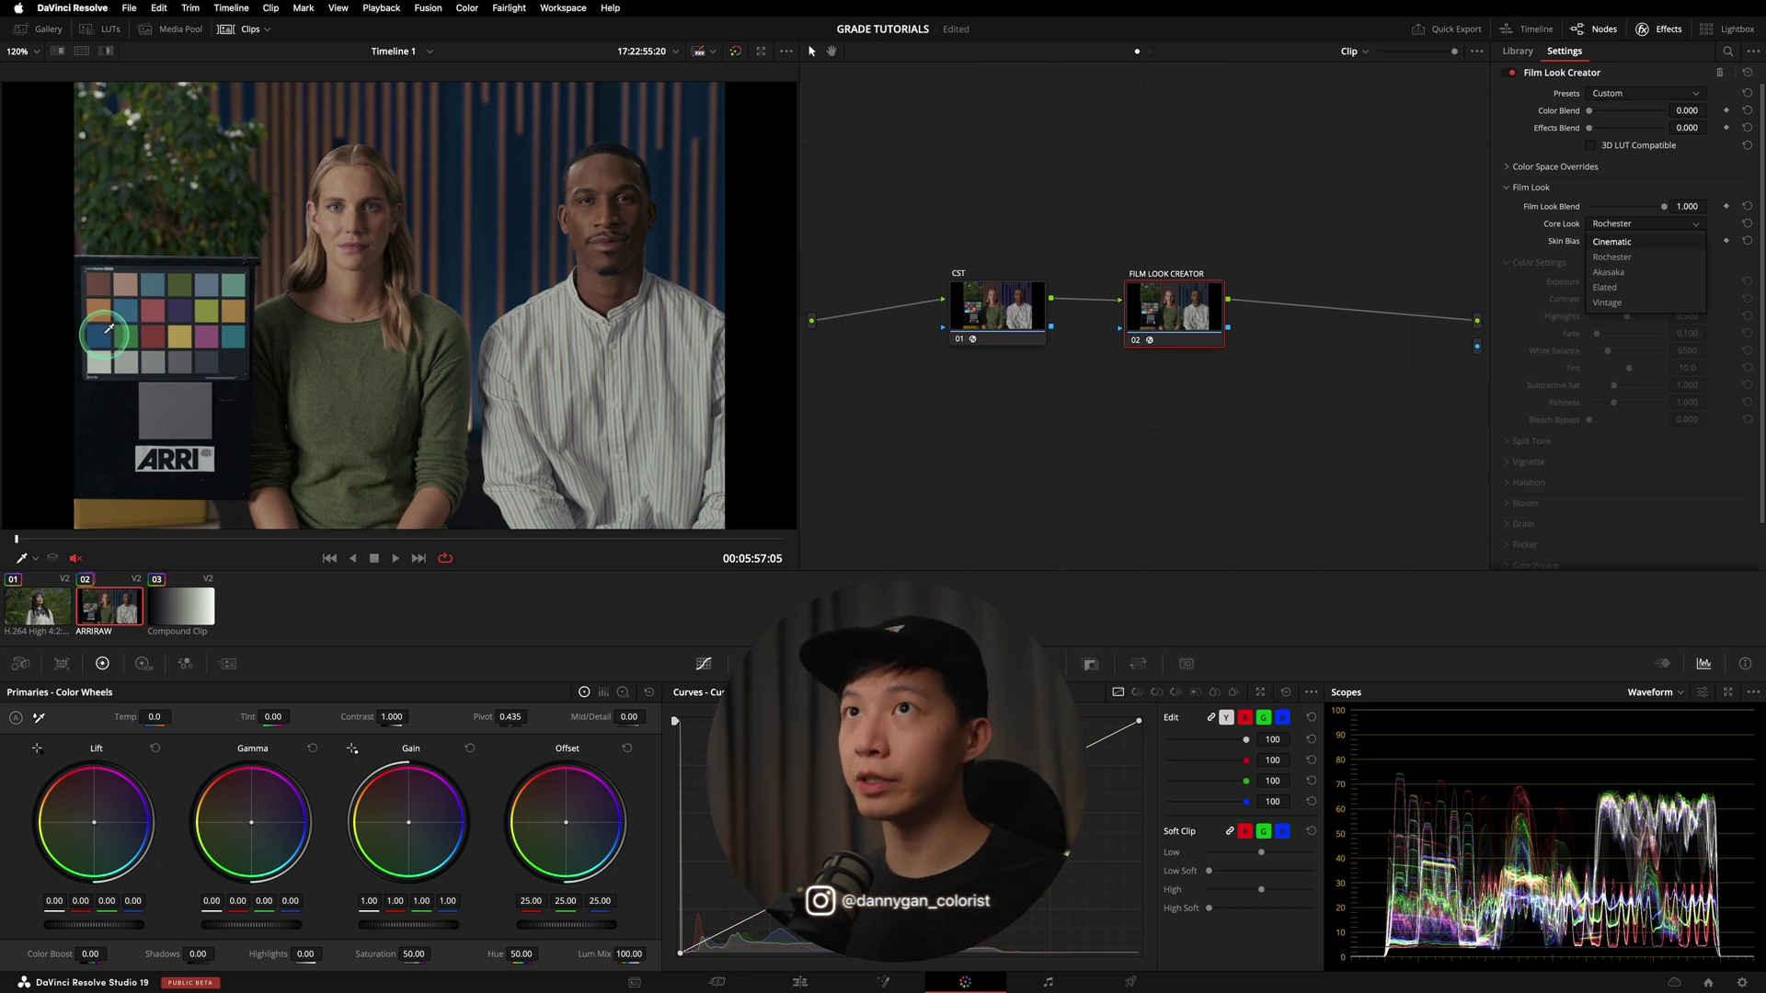
{"action": "left_click", "coordinate": [1660, 258]}
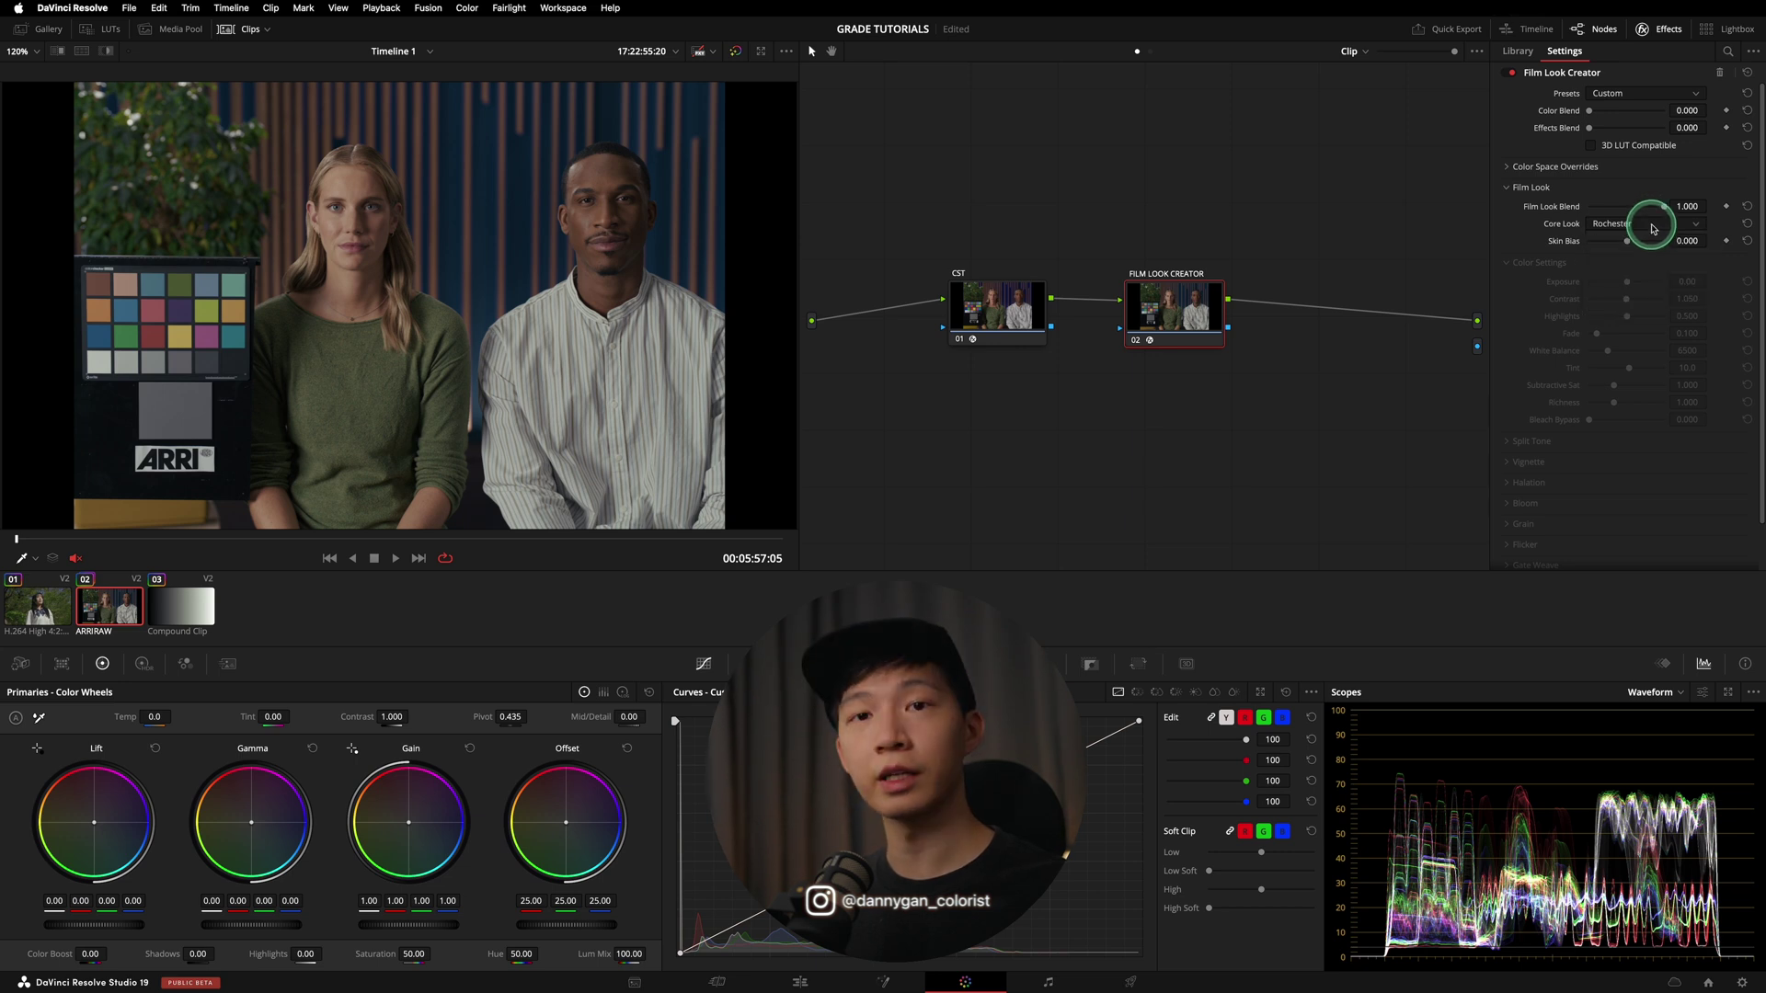
{"action": "left_click", "coordinate": [1653, 229]}
{"action": "left_click", "coordinate": [1645, 274]}
{"action": "left_click", "coordinate": [1154, 423]}
{"action": "key", "text": "super+f"}
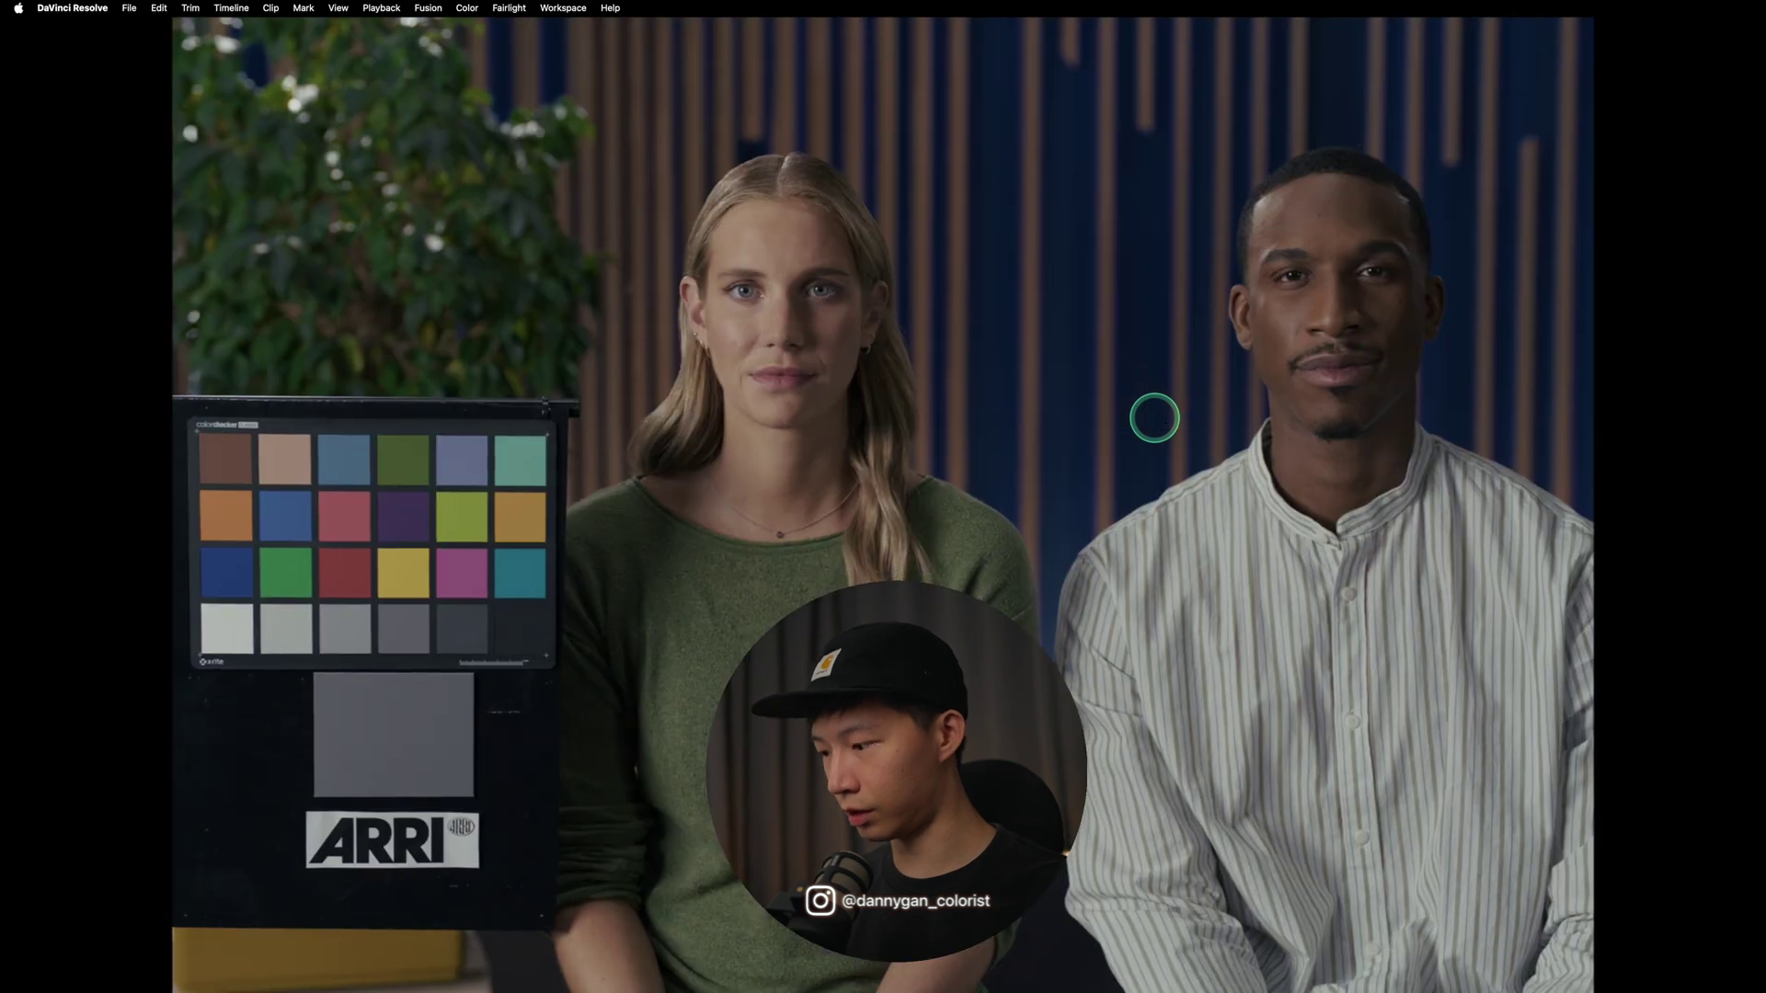
{"action": "key", "text": "shift+d"}
{"action": "key", "text": "shift+d"}
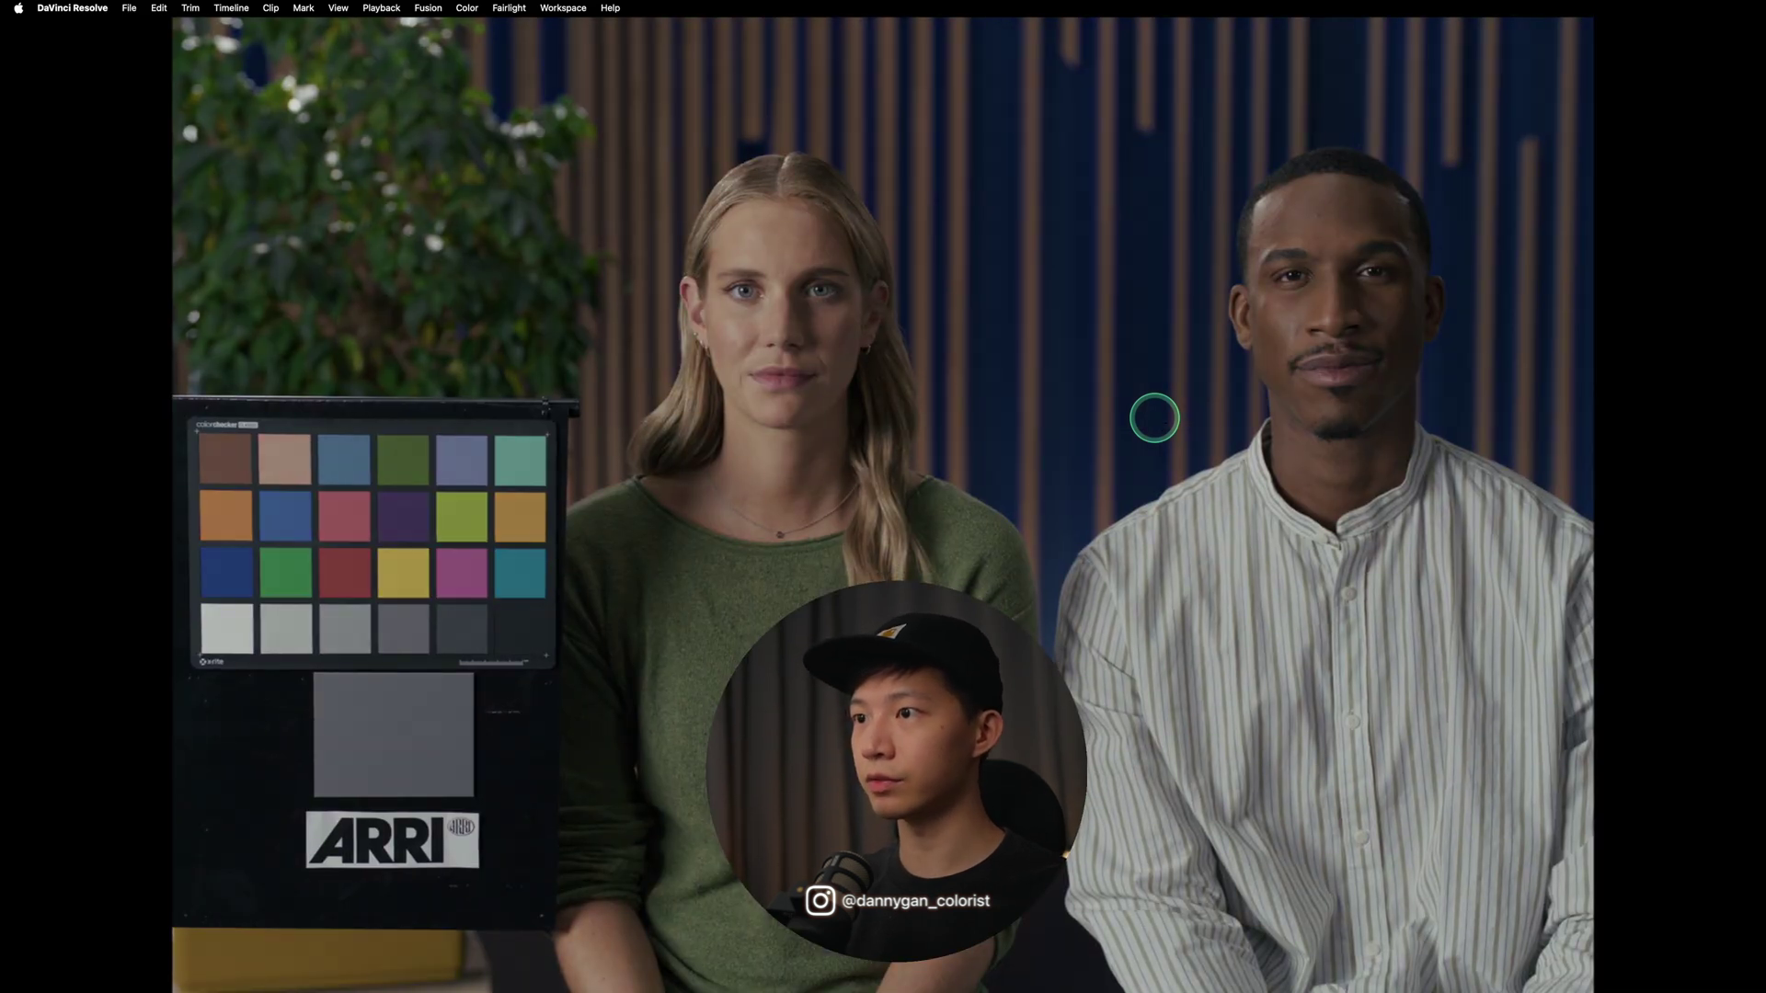
{"action": "key", "text": "shift+d"}
{"action": "key", "text": "shift+d"}
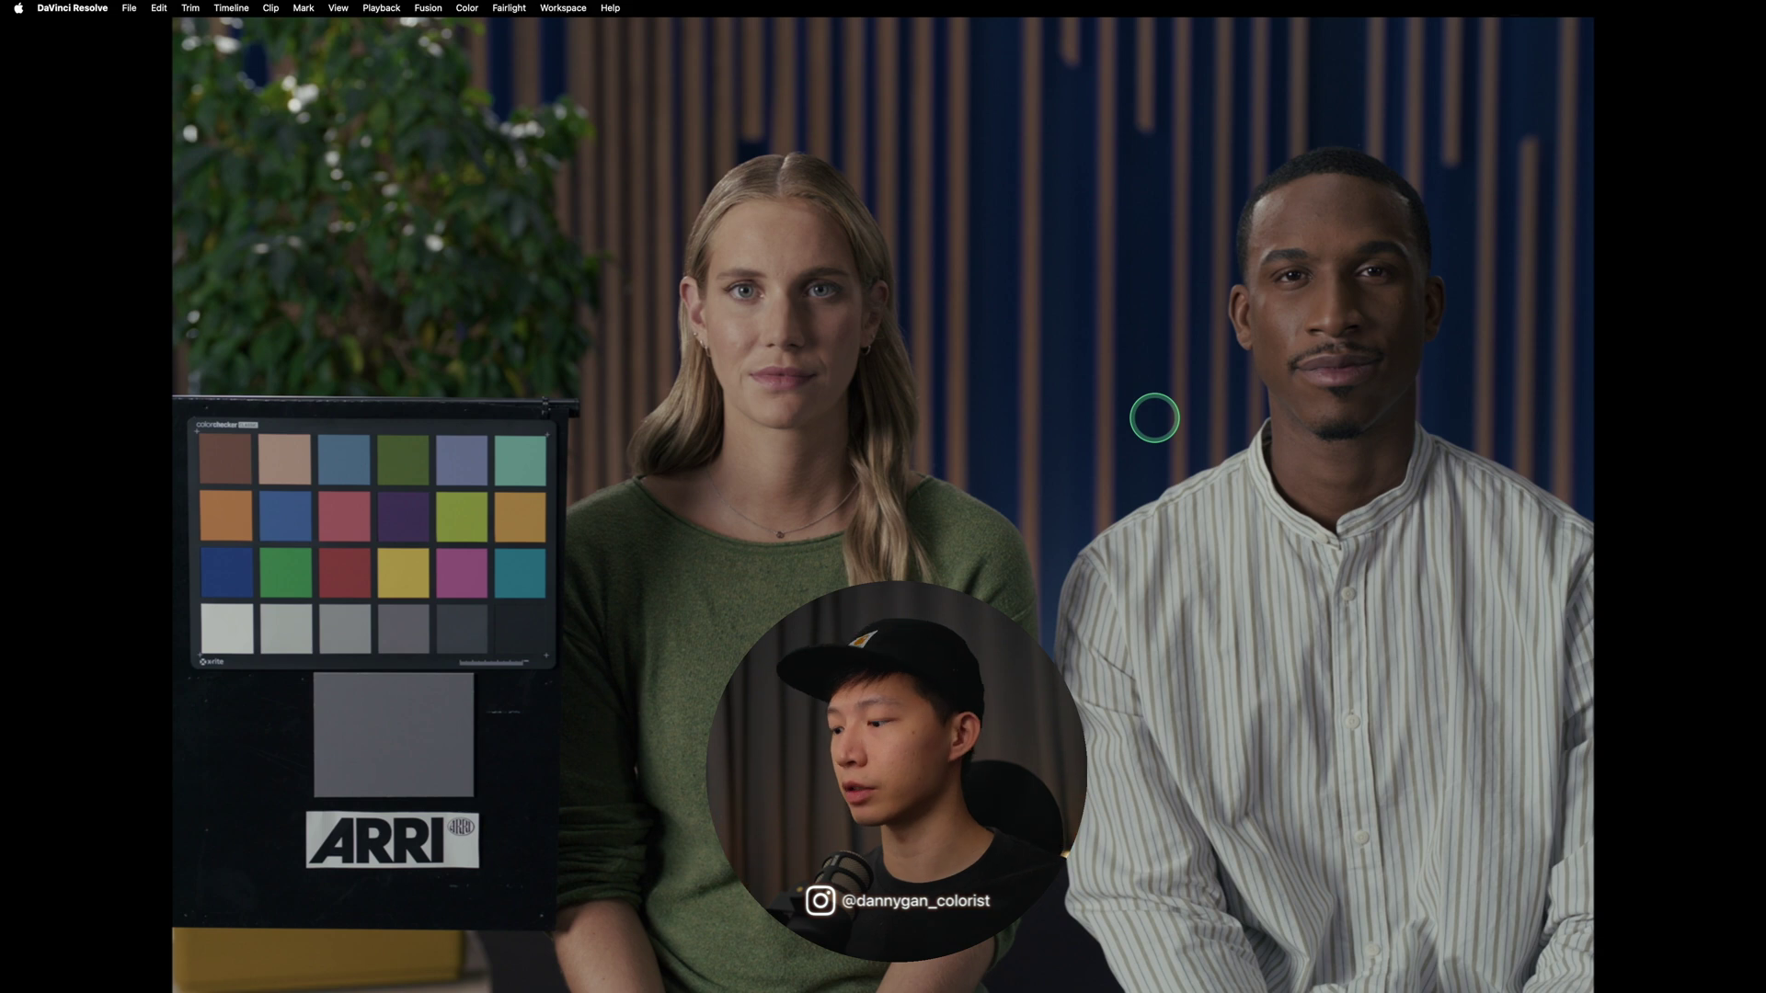
{"action": "key", "text": "shift+d"}
{"action": "key", "text": "shift+d"}
{"action": "key", "text": "shift+d"}
{"action": "key", "text": "shift+d"}
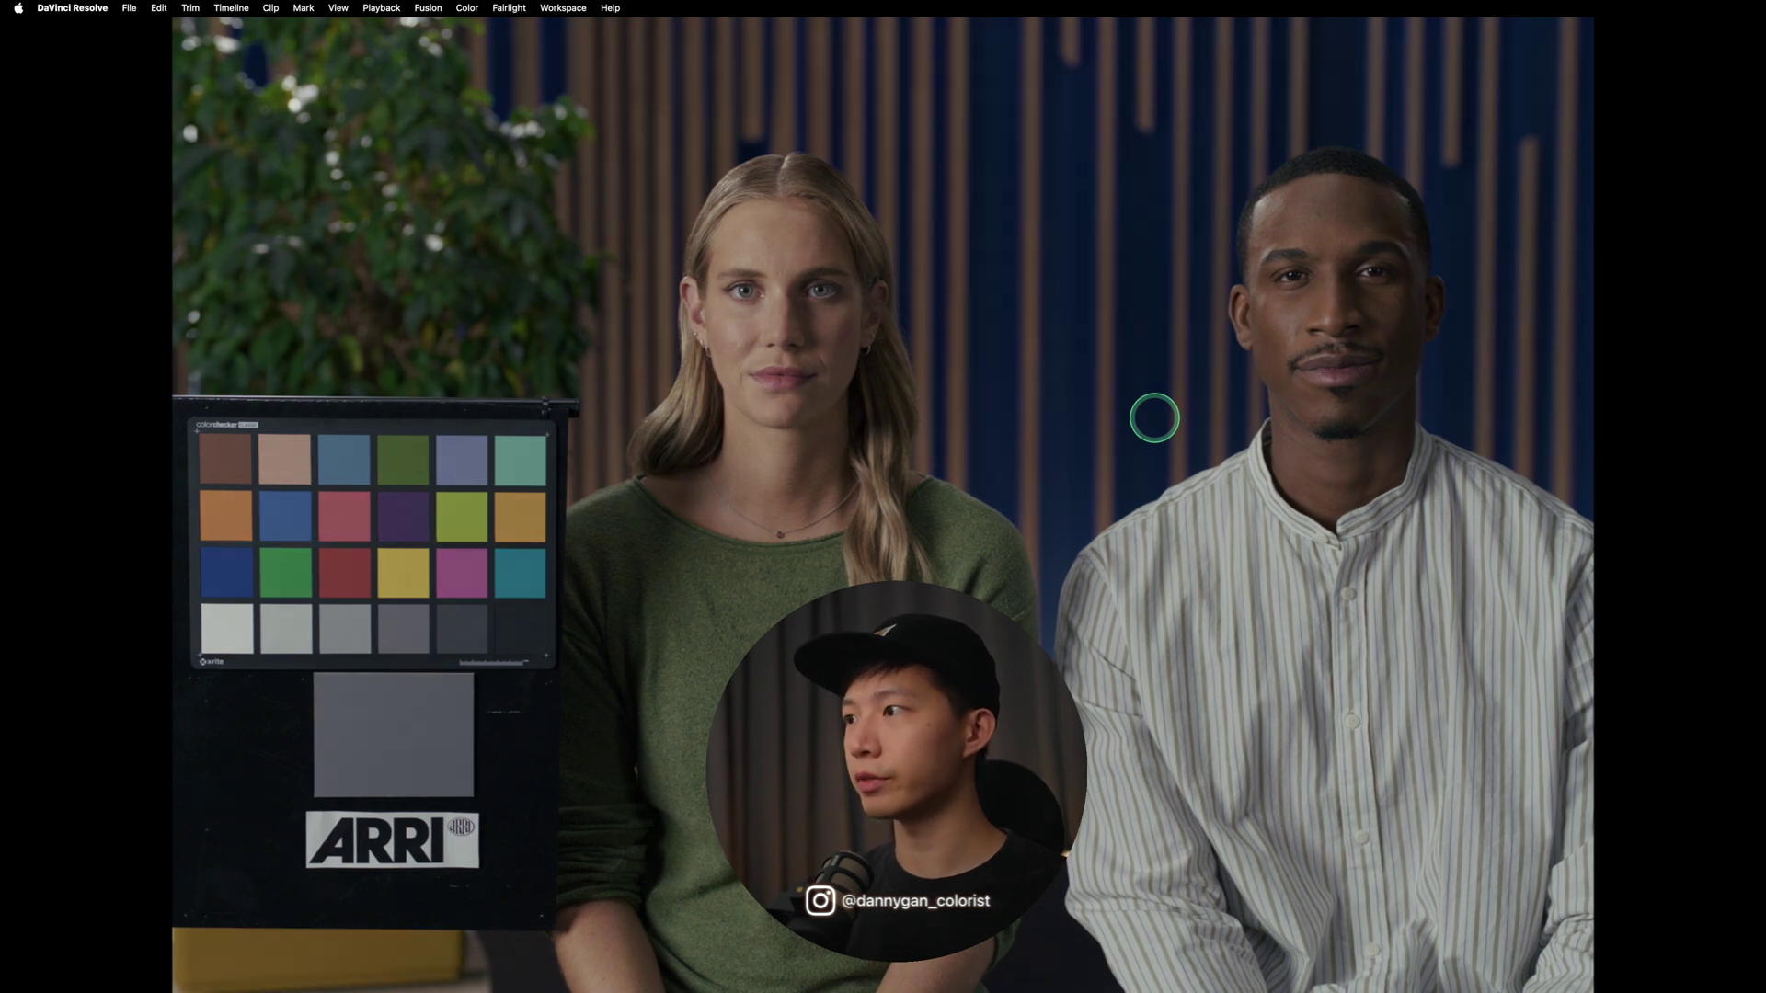
{"action": "key", "text": "shift+d"}
{"action": "key", "text": "shift+d"}
{"action": "key", "text": "shift+d"}
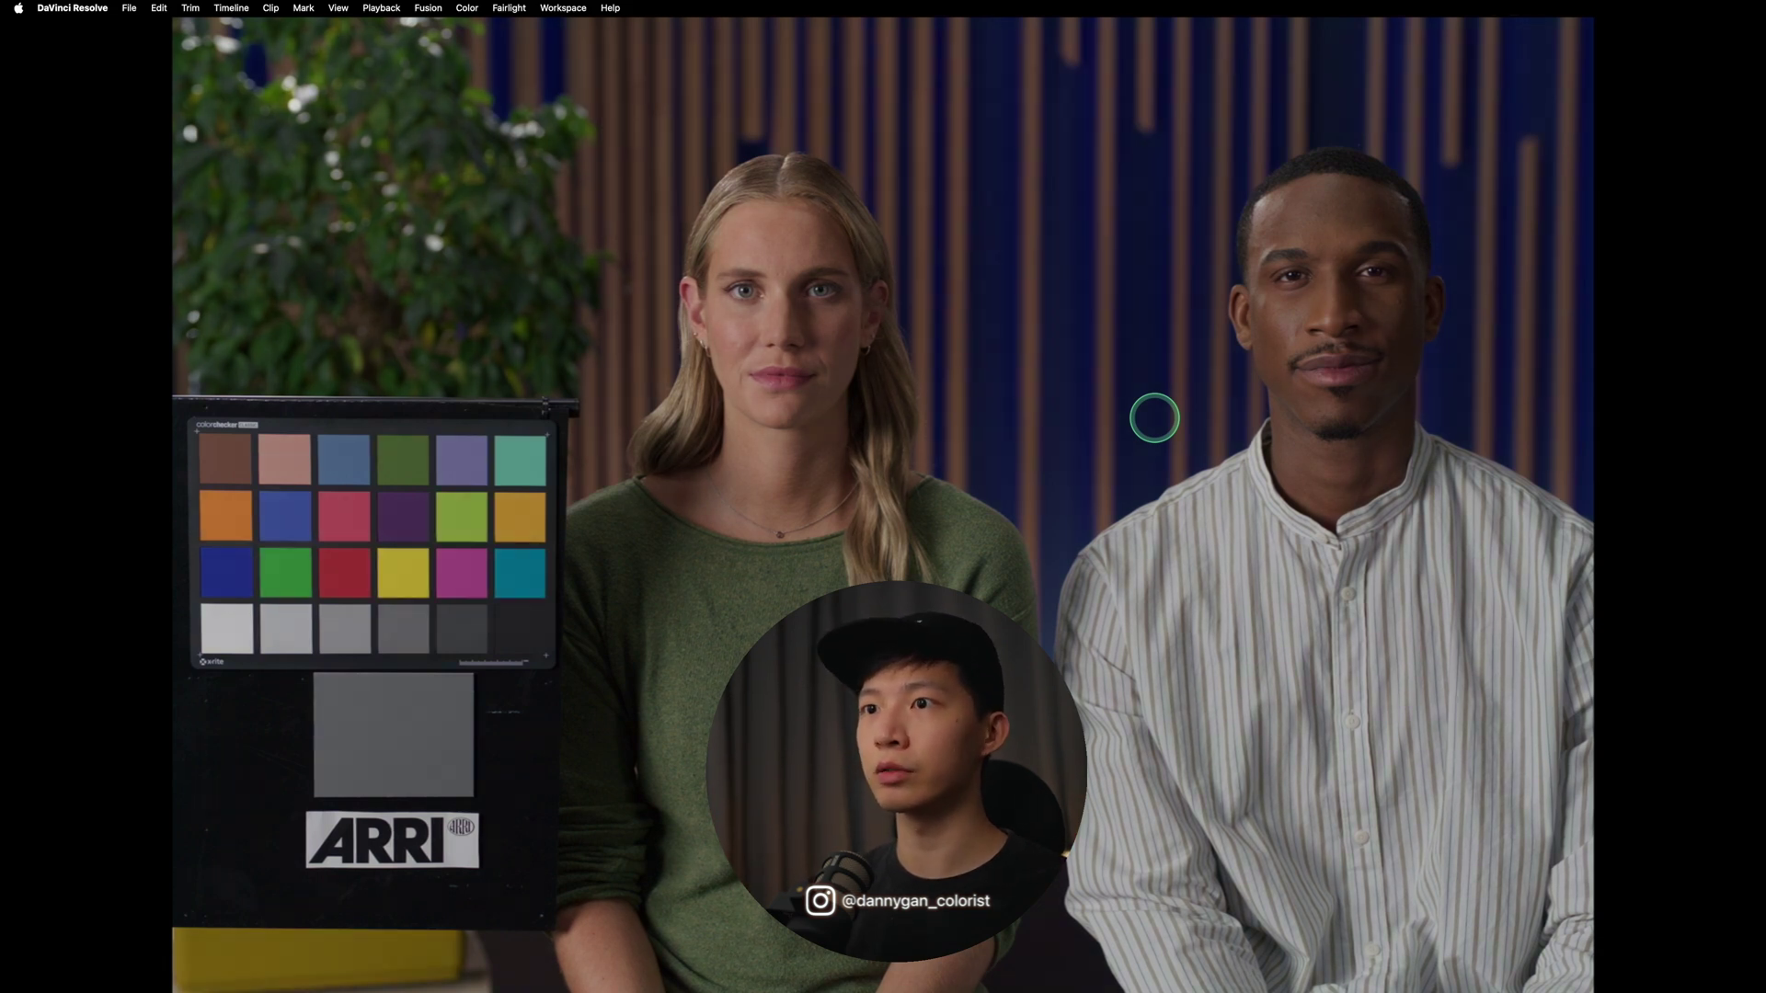
{"action": "key", "text": "shift+d"}
{"action": "key", "text": "shift+d"}
{"action": "key", "text": "shift+d"}
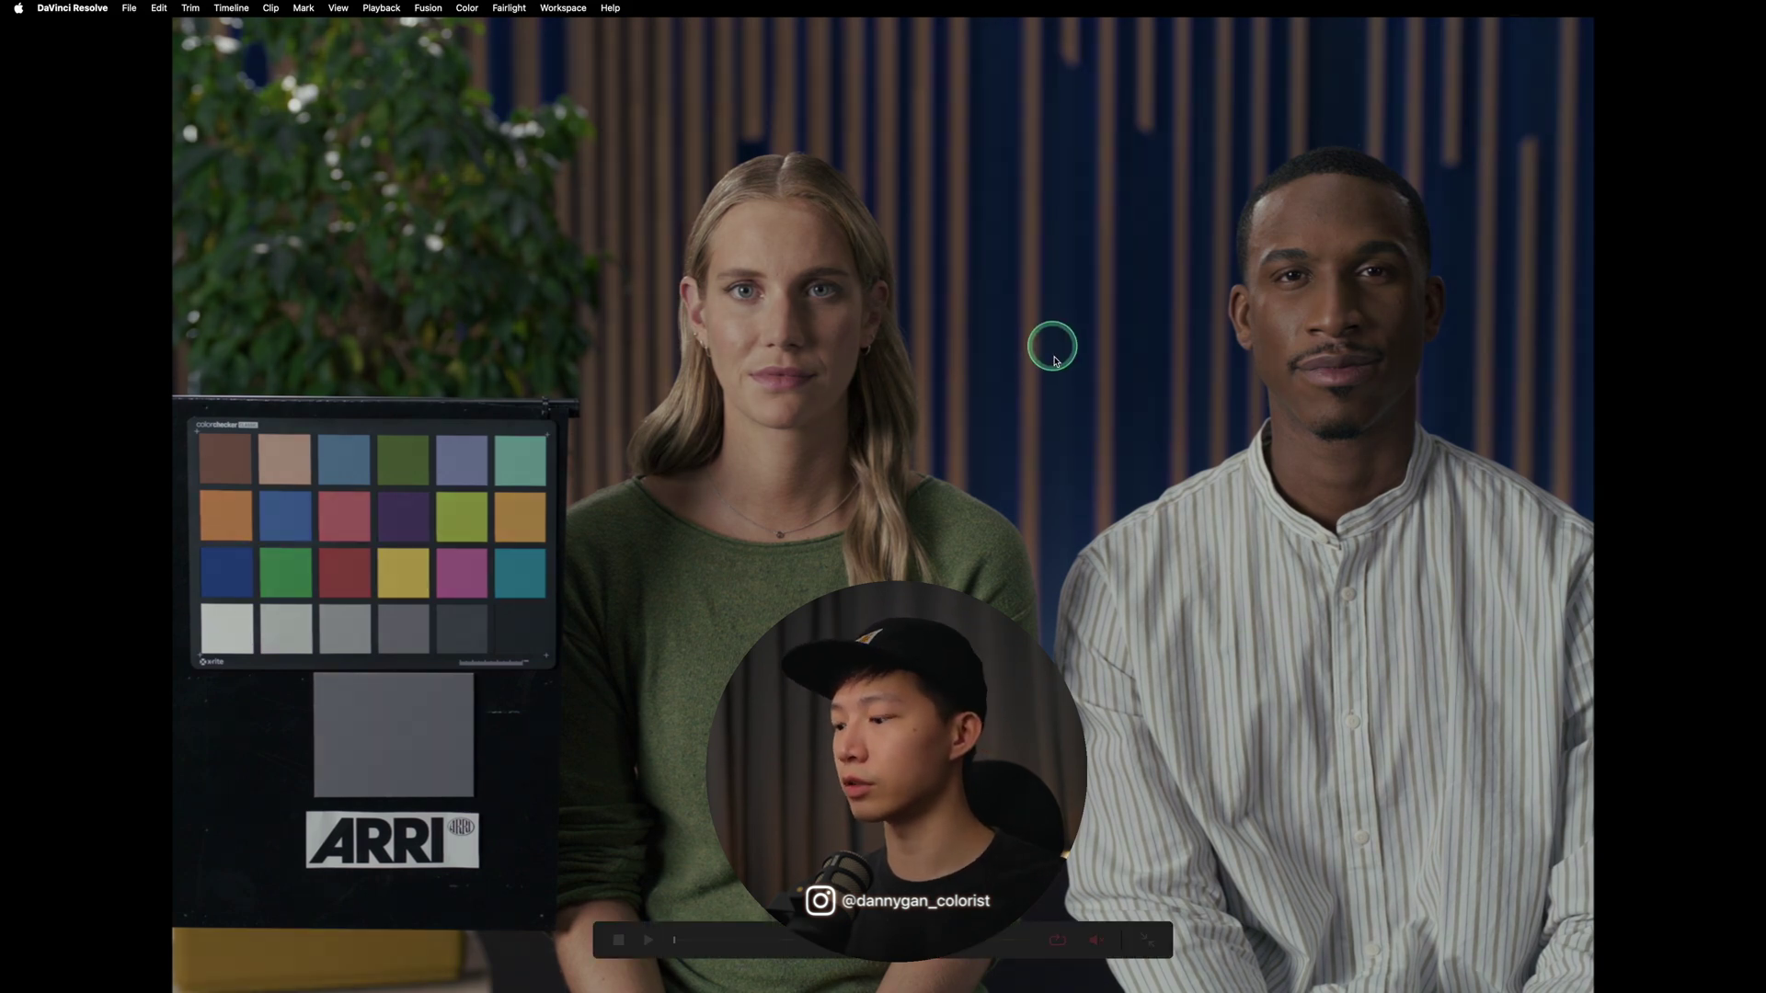
{"action": "key", "text": "Escape"}
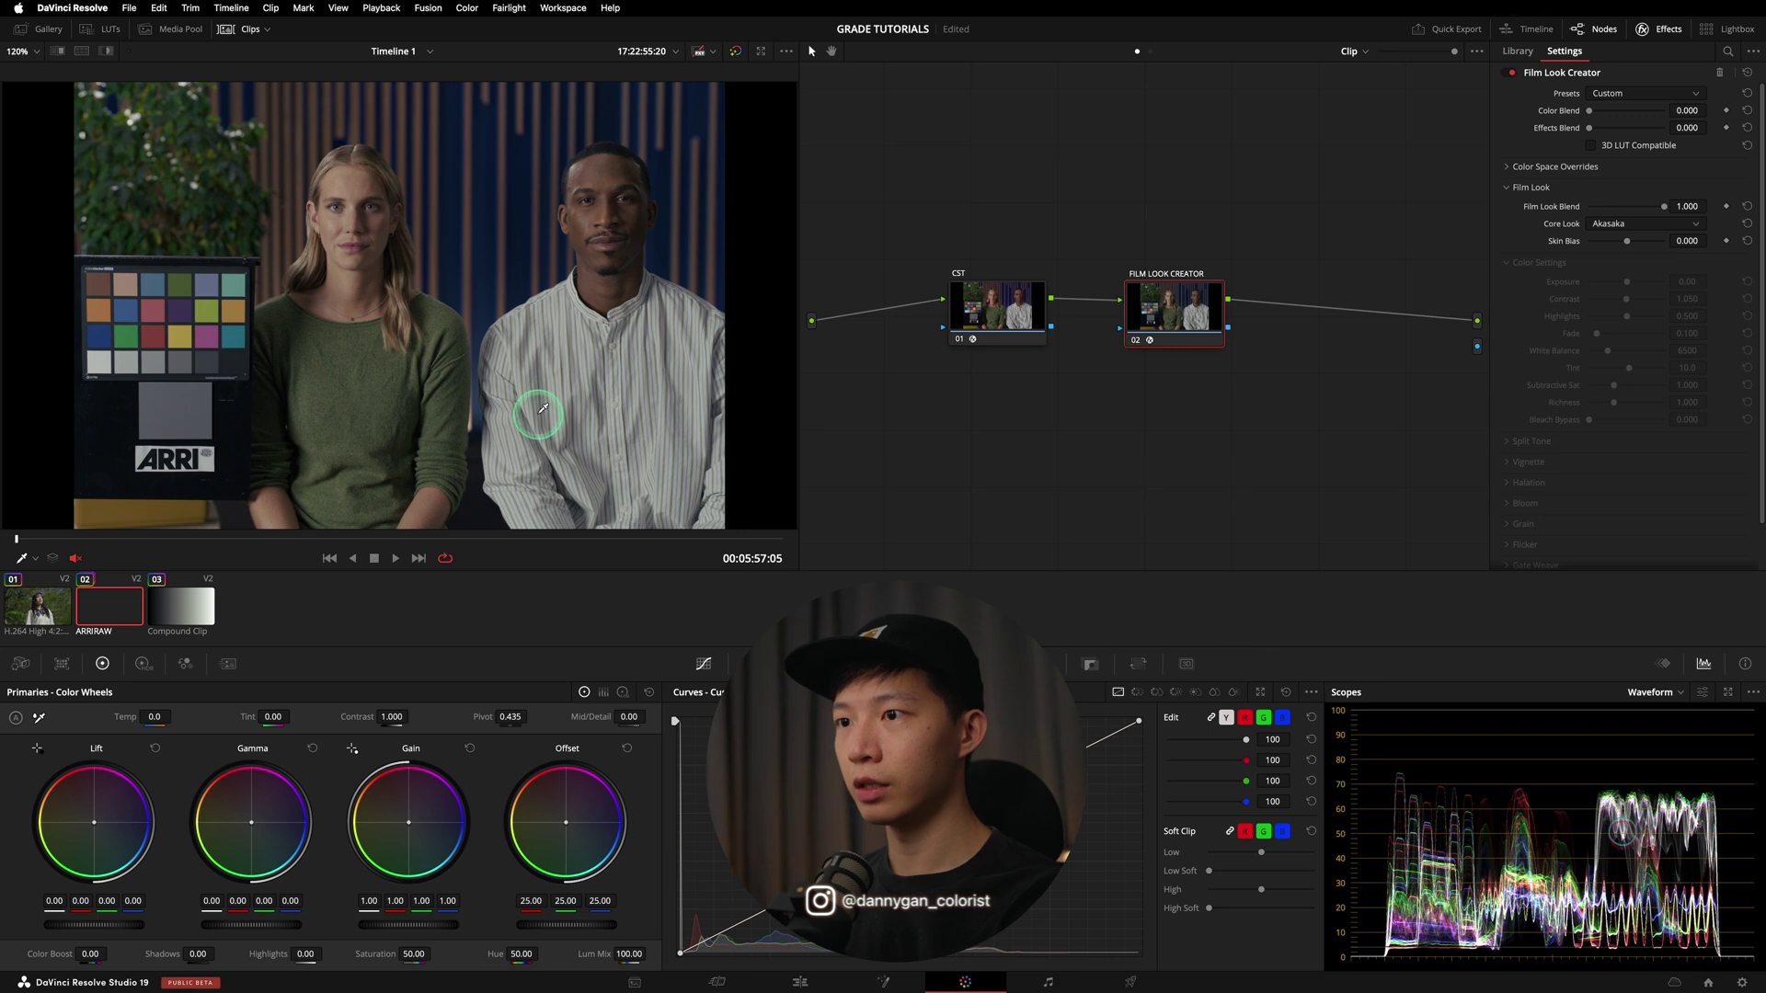
{"action": "key", "text": "ctrl+d"}
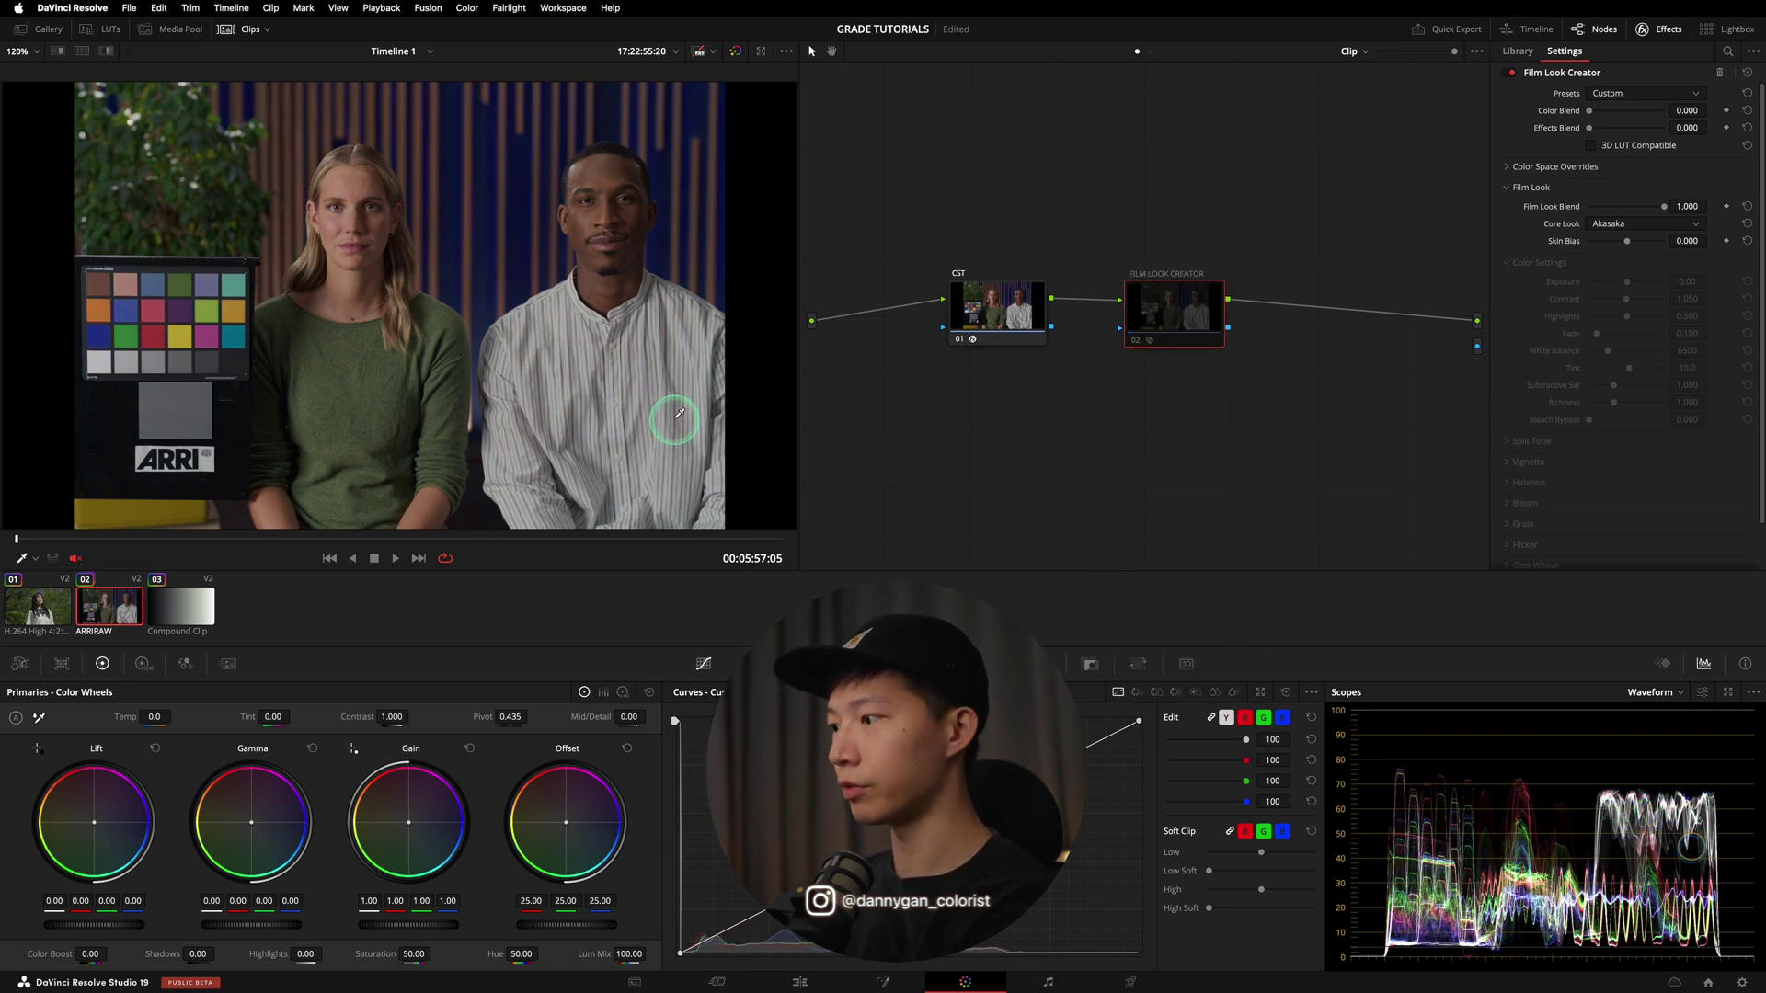
{"action": "key", "text": "ctrl+d"}
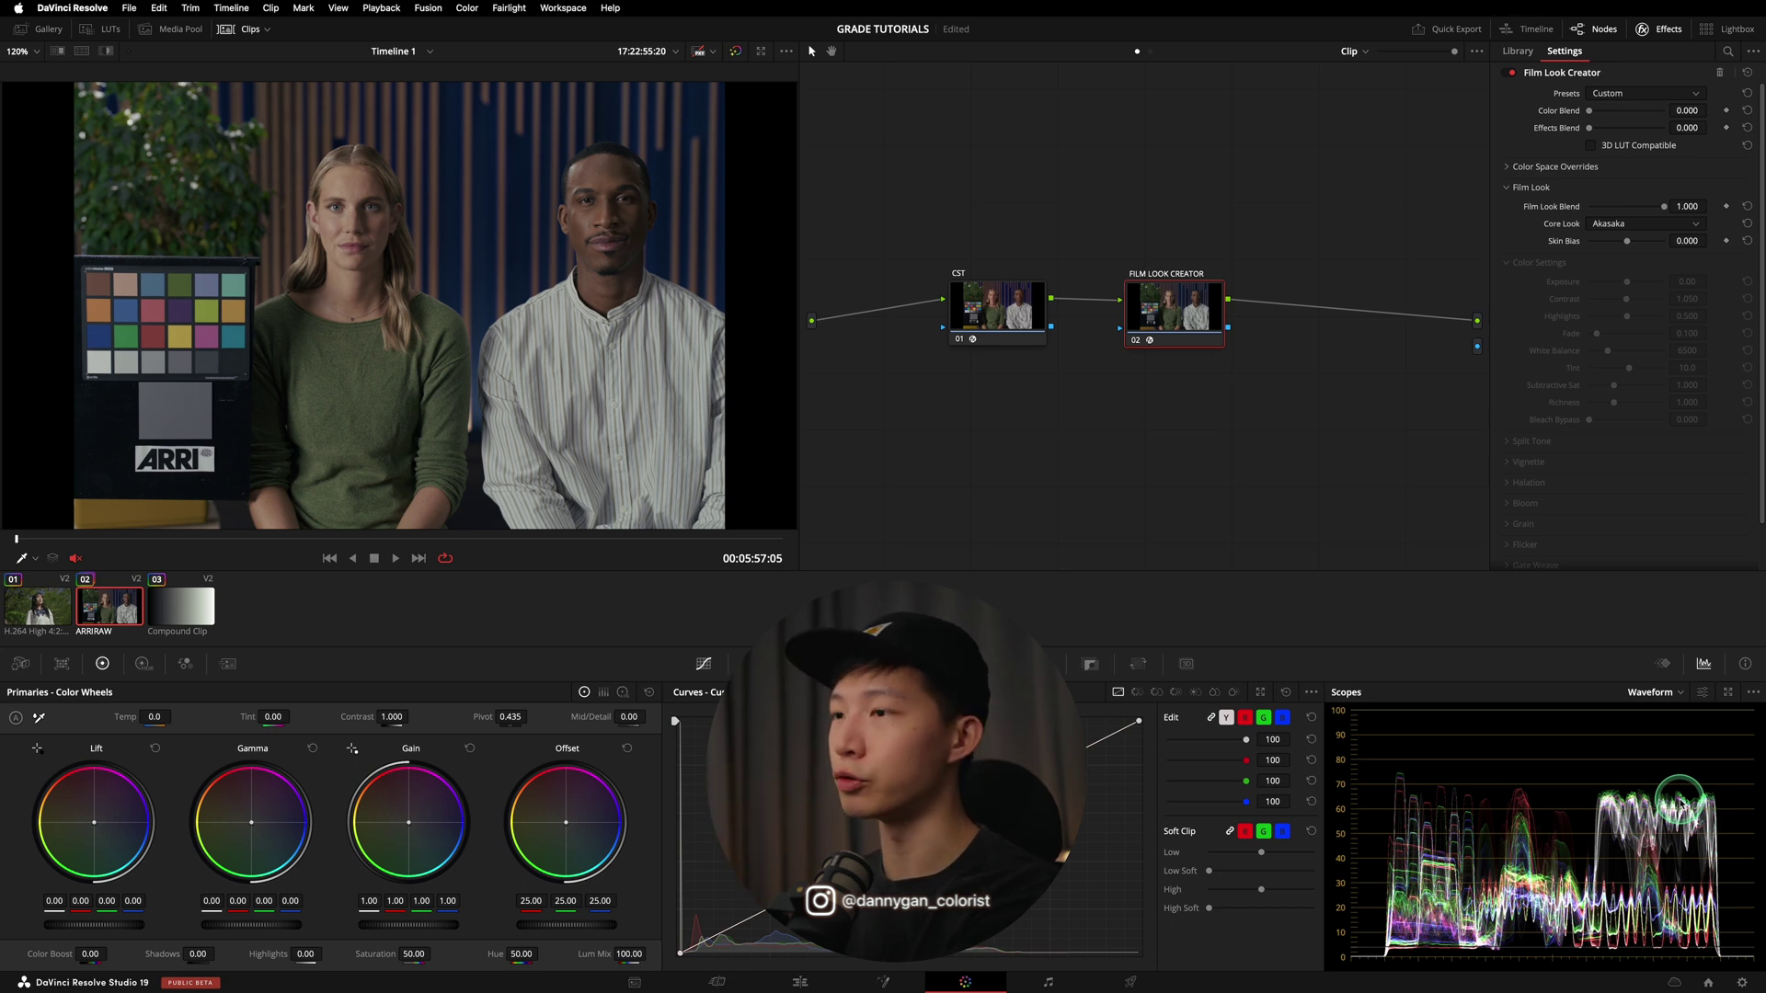
{"action": "key", "text": "super+d"}
{"action": "key", "text": "super+d"}
{"action": "key", "text": "super+d"}
{"action": "key", "text": "super+d"}
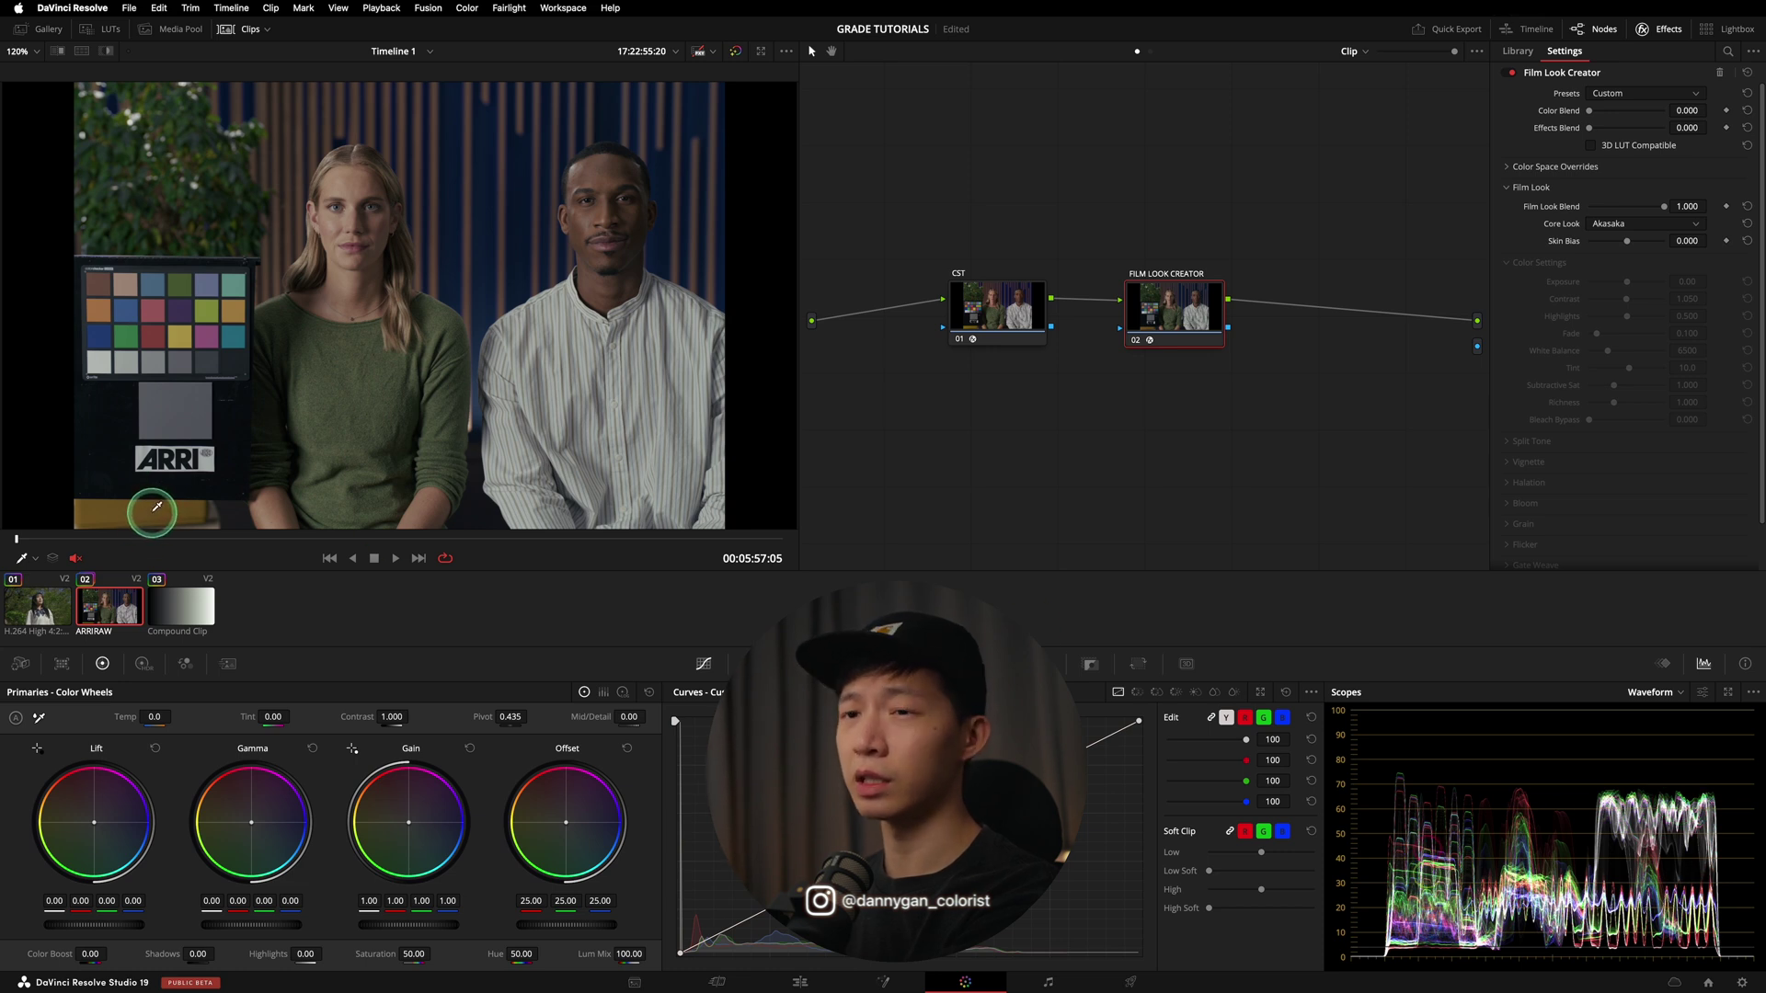
{"action": "key", "text": "super+d"}
{"action": "key", "text": "super+d"}
{"action": "key", "text": "super+d"}
{"action": "key", "text": "super+d"}
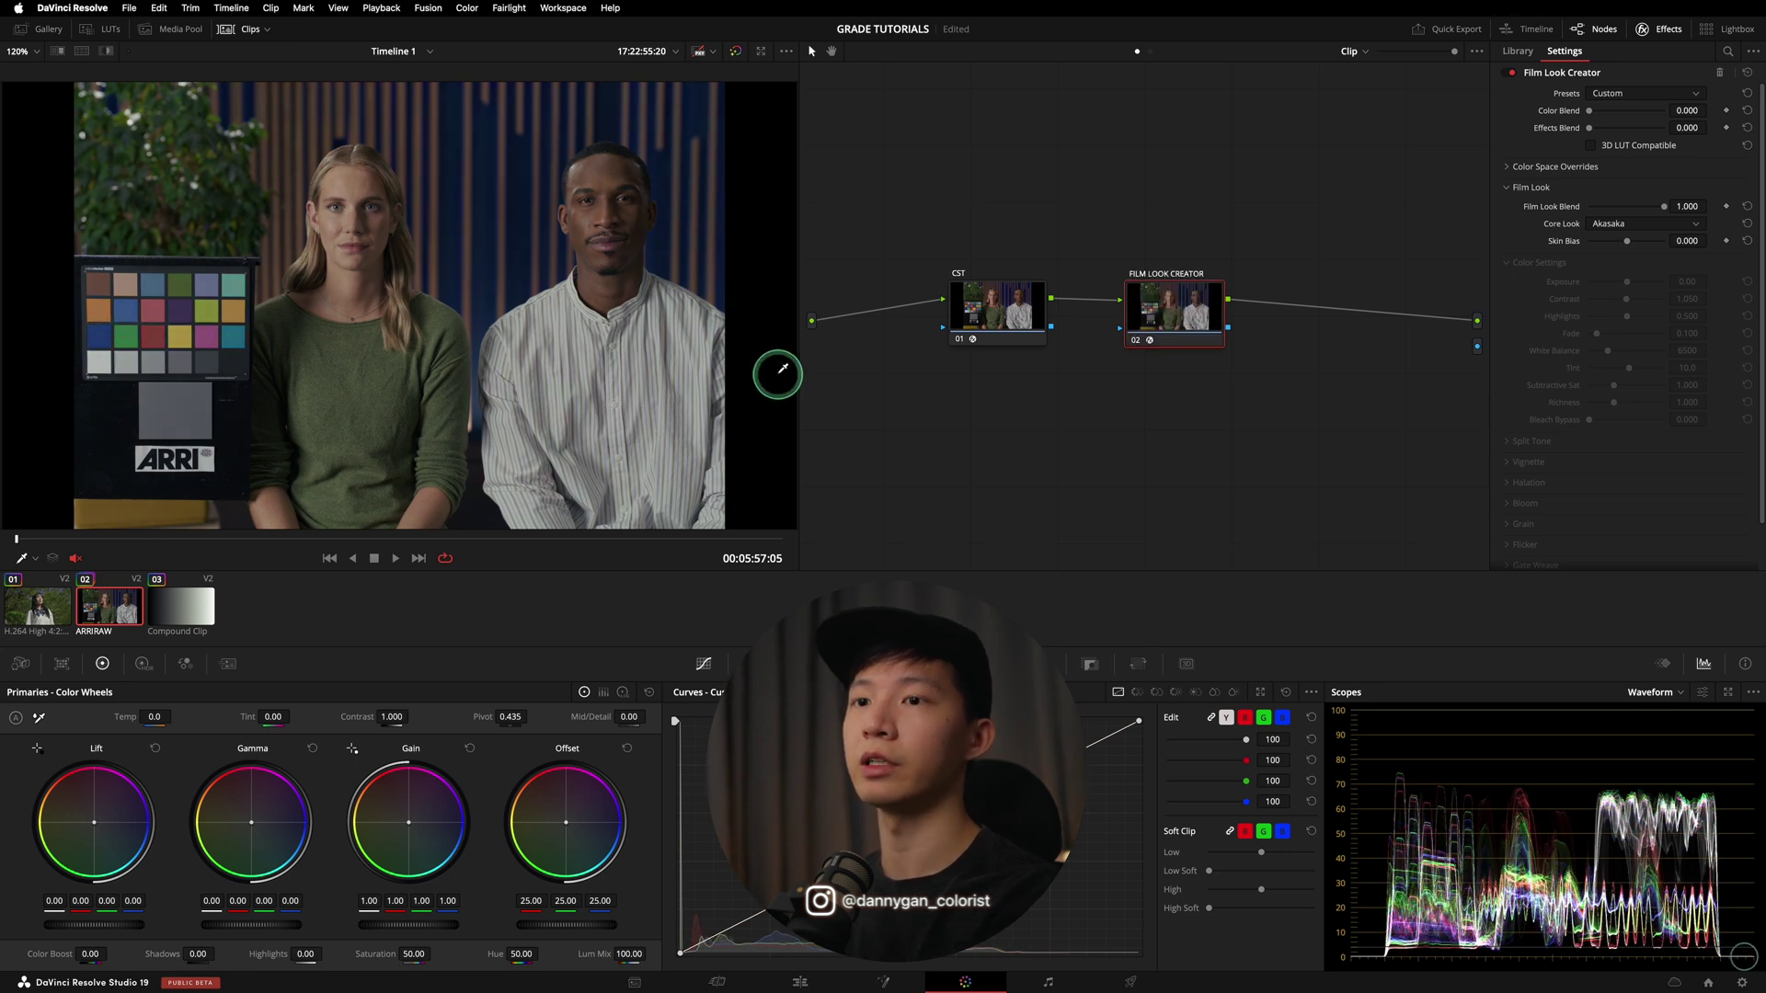
{"action": "key", "text": "super+d"}
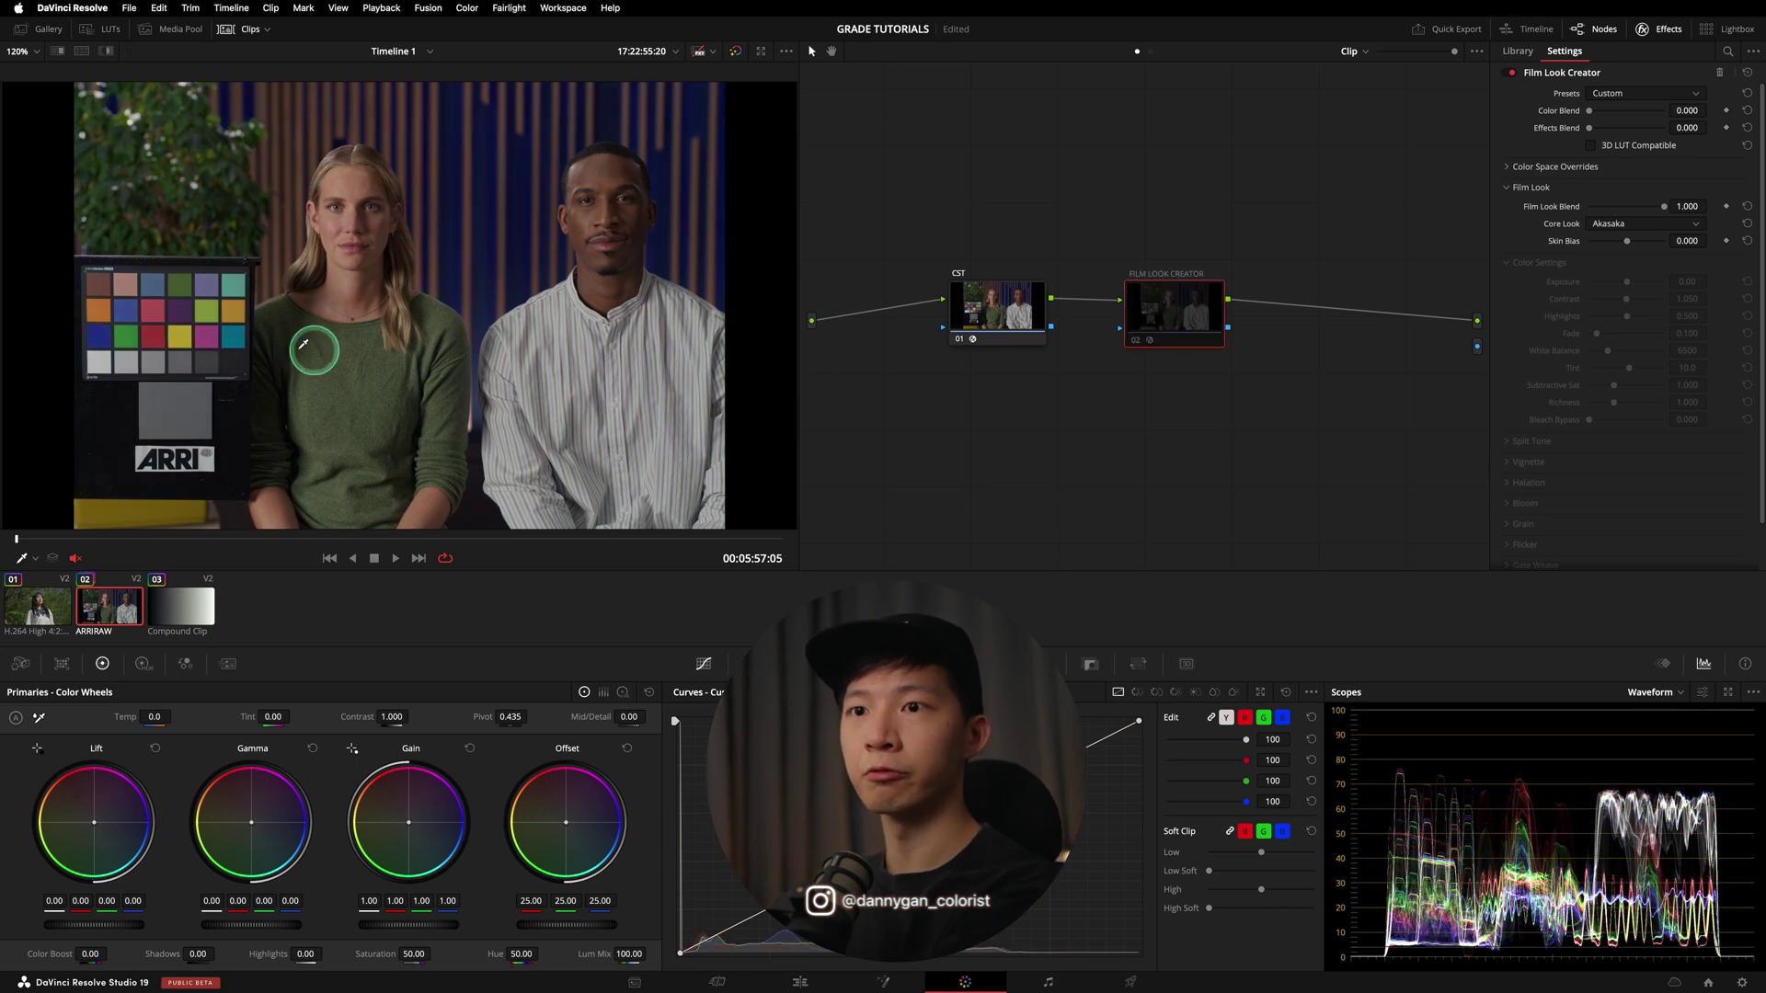
{"action": "key", "text": "super+d"}
{"action": "key", "text": "super+d"}
{"action": "key", "text": "super+d"}
{"action": "key", "text": "super+d"}
{"action": "key", "text": "super+d"}
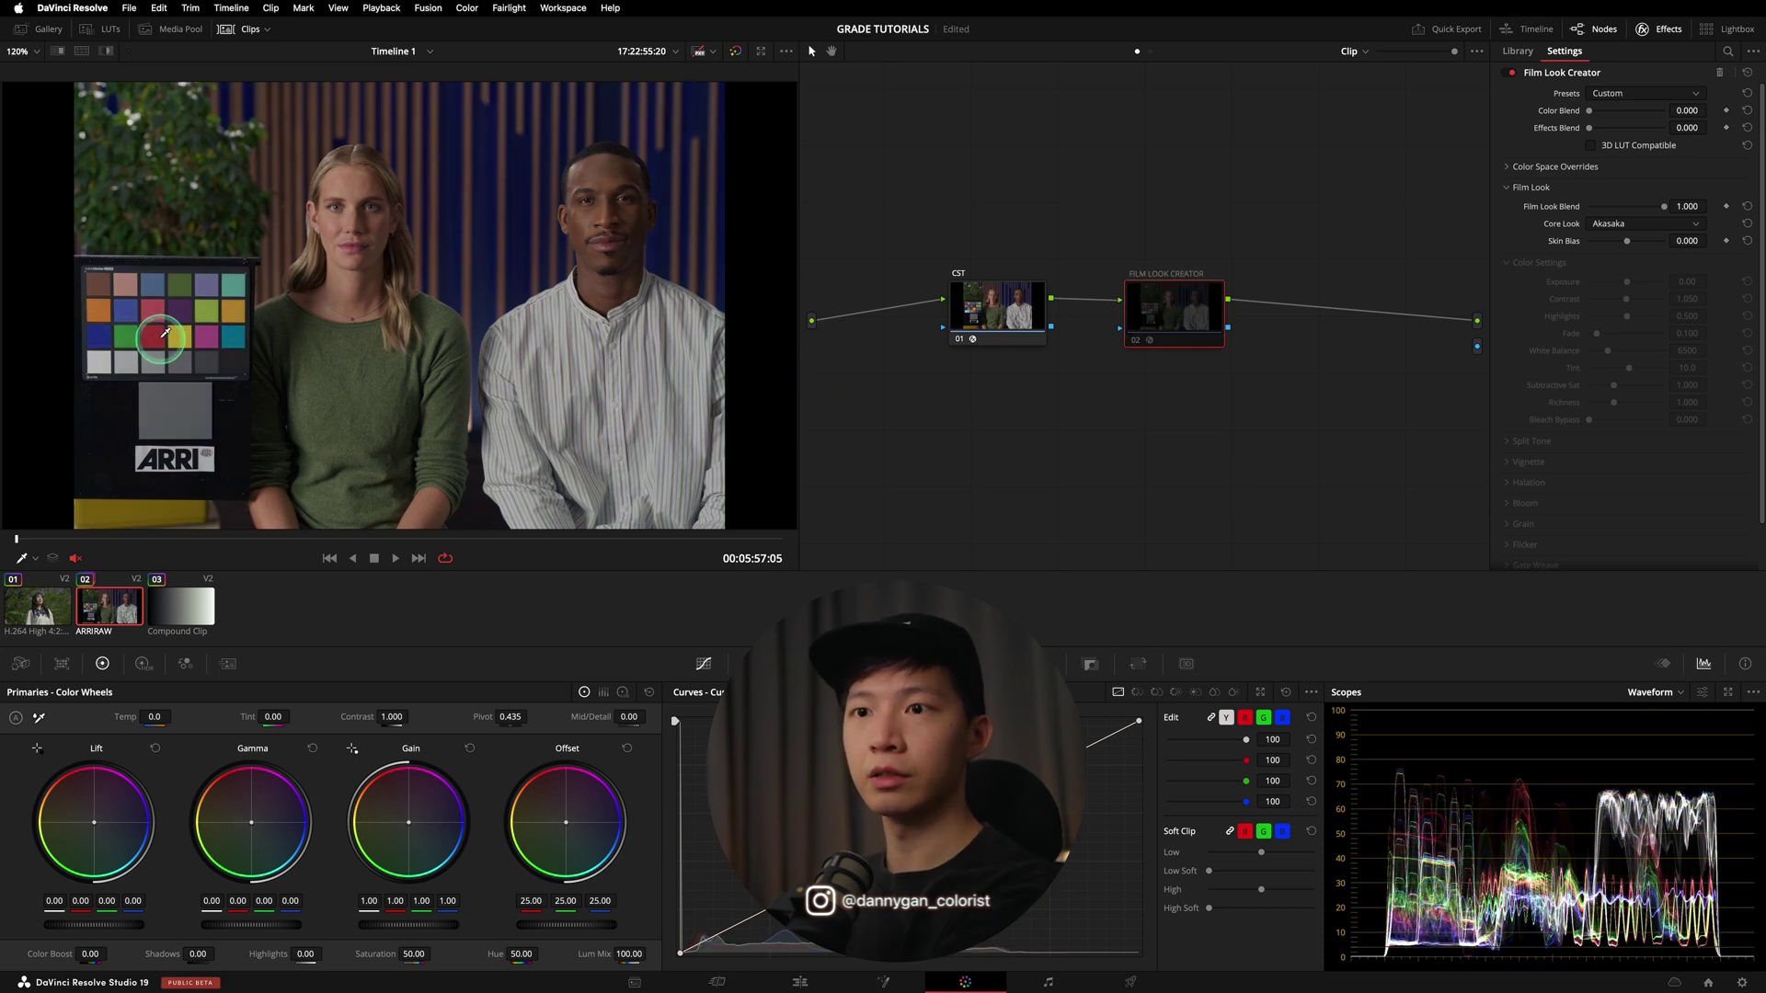
{"action": "key", "text": "super+d"}
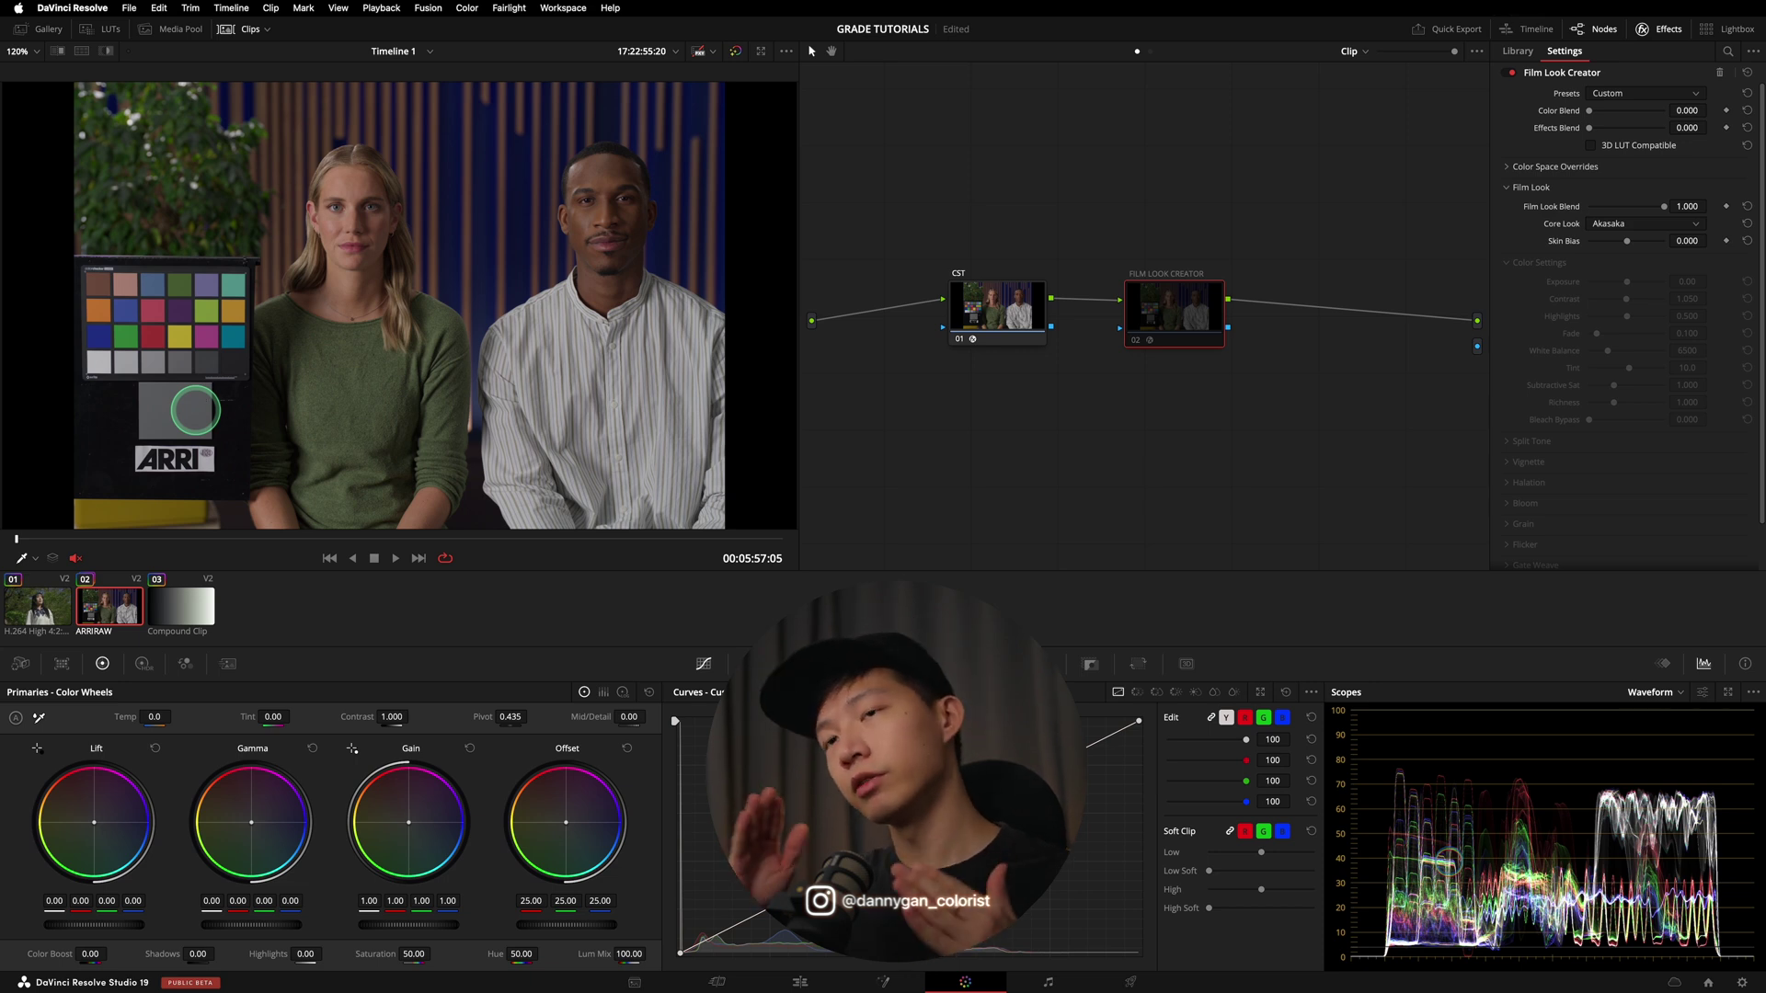
{"action": "key", "text": "ctrl+d"}
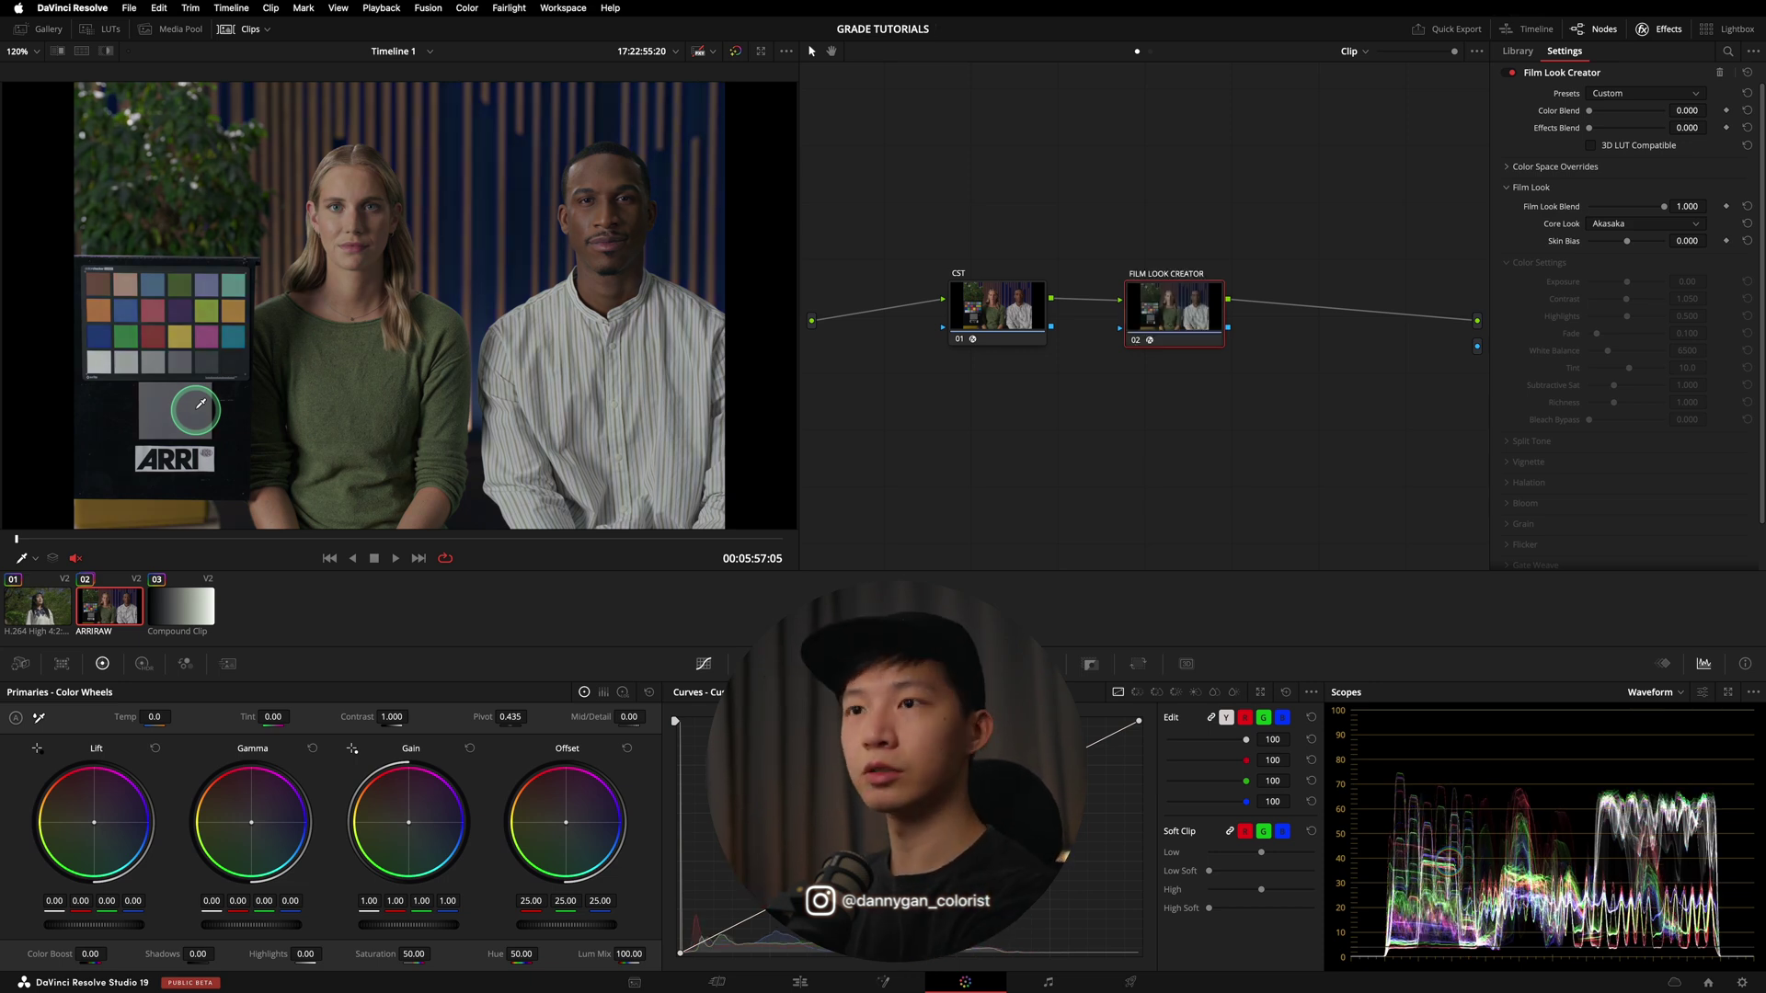
{"action": "key", "text": "ctrl+d"}
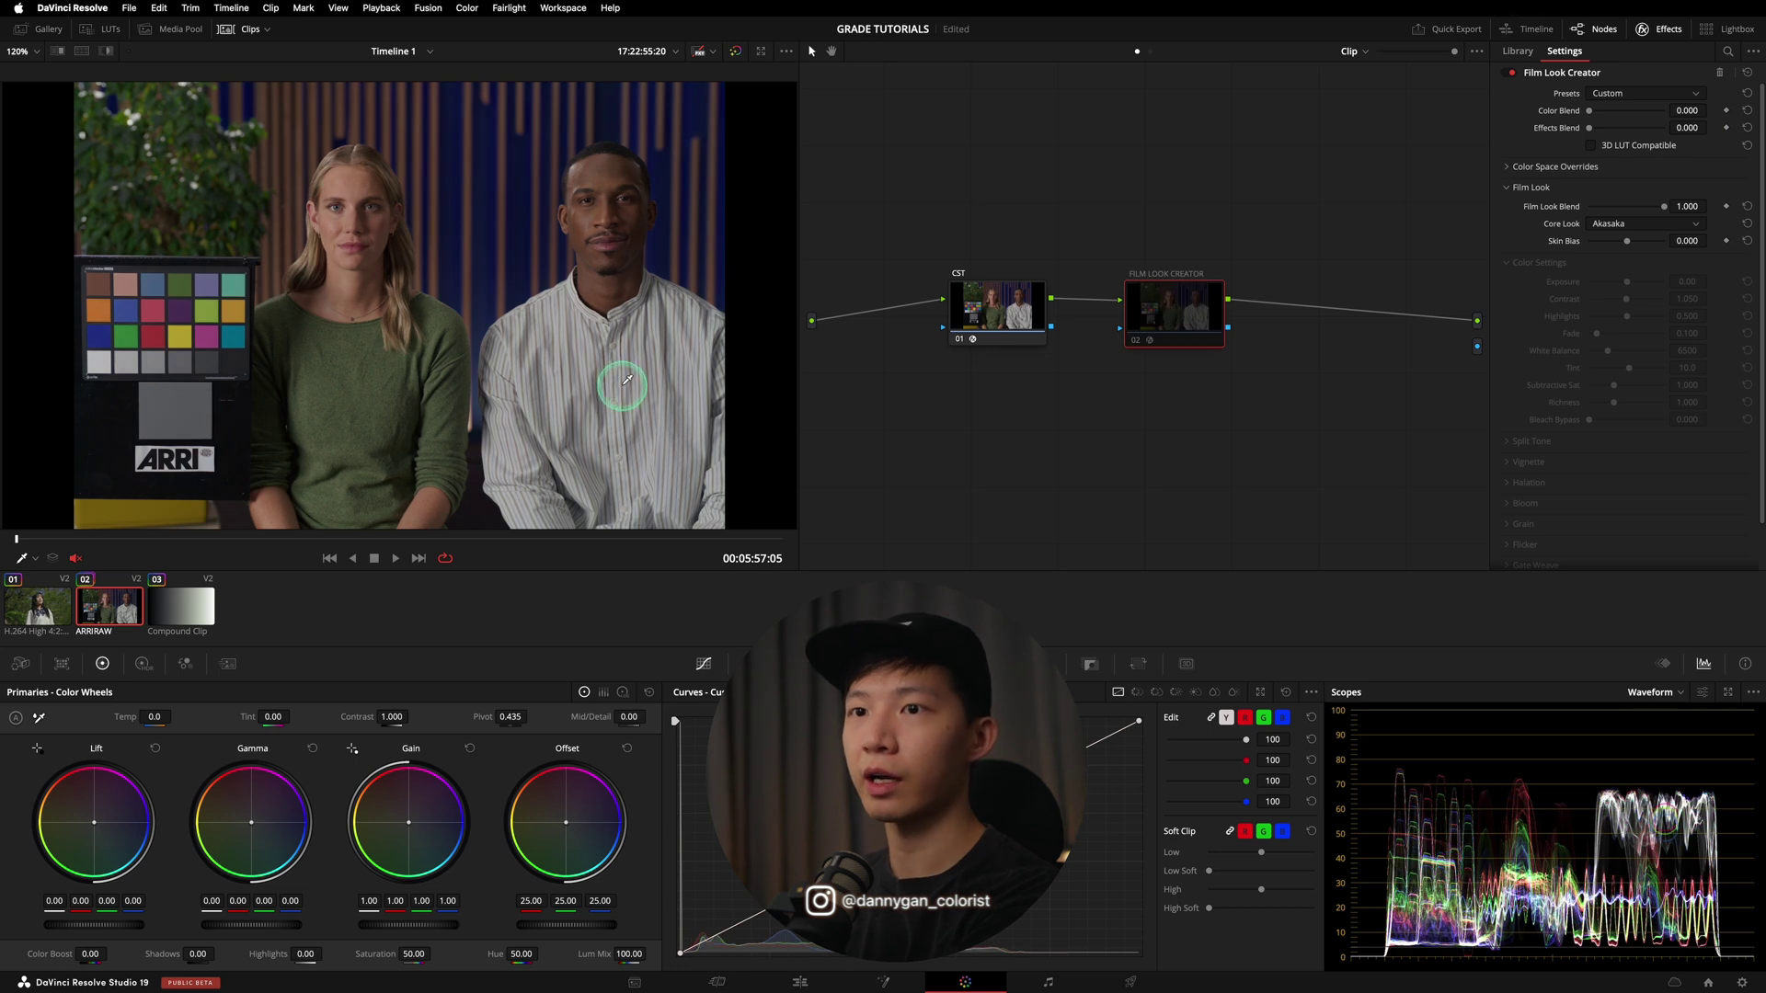
{"action": "key", "text": "ctrl+d"}
{"action": "key", "text": "ctrl+d"}
{"action": "key", "text": "ctrl+d"}
{"action": "key", "text": "ctrl+d"}
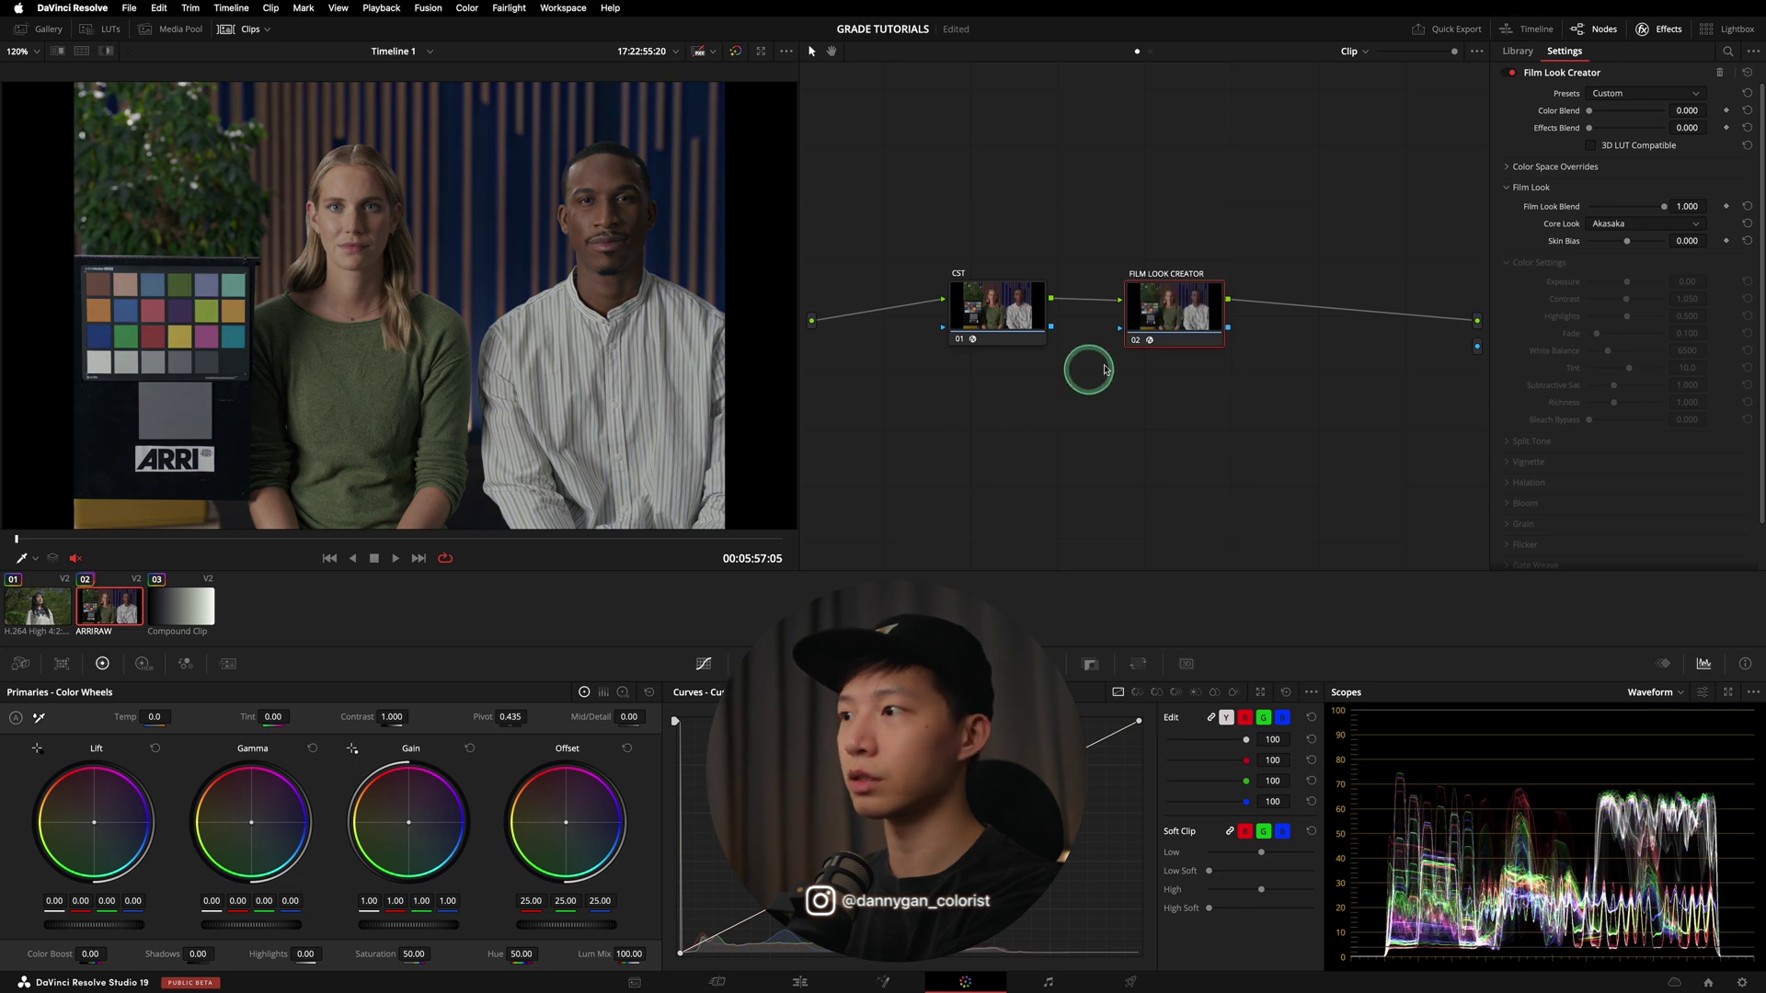
- Select the gradient ramp compound clip and toggle its Film Look Creator node off and on
{"action": "left_click", "coordinate": [202, 609]}
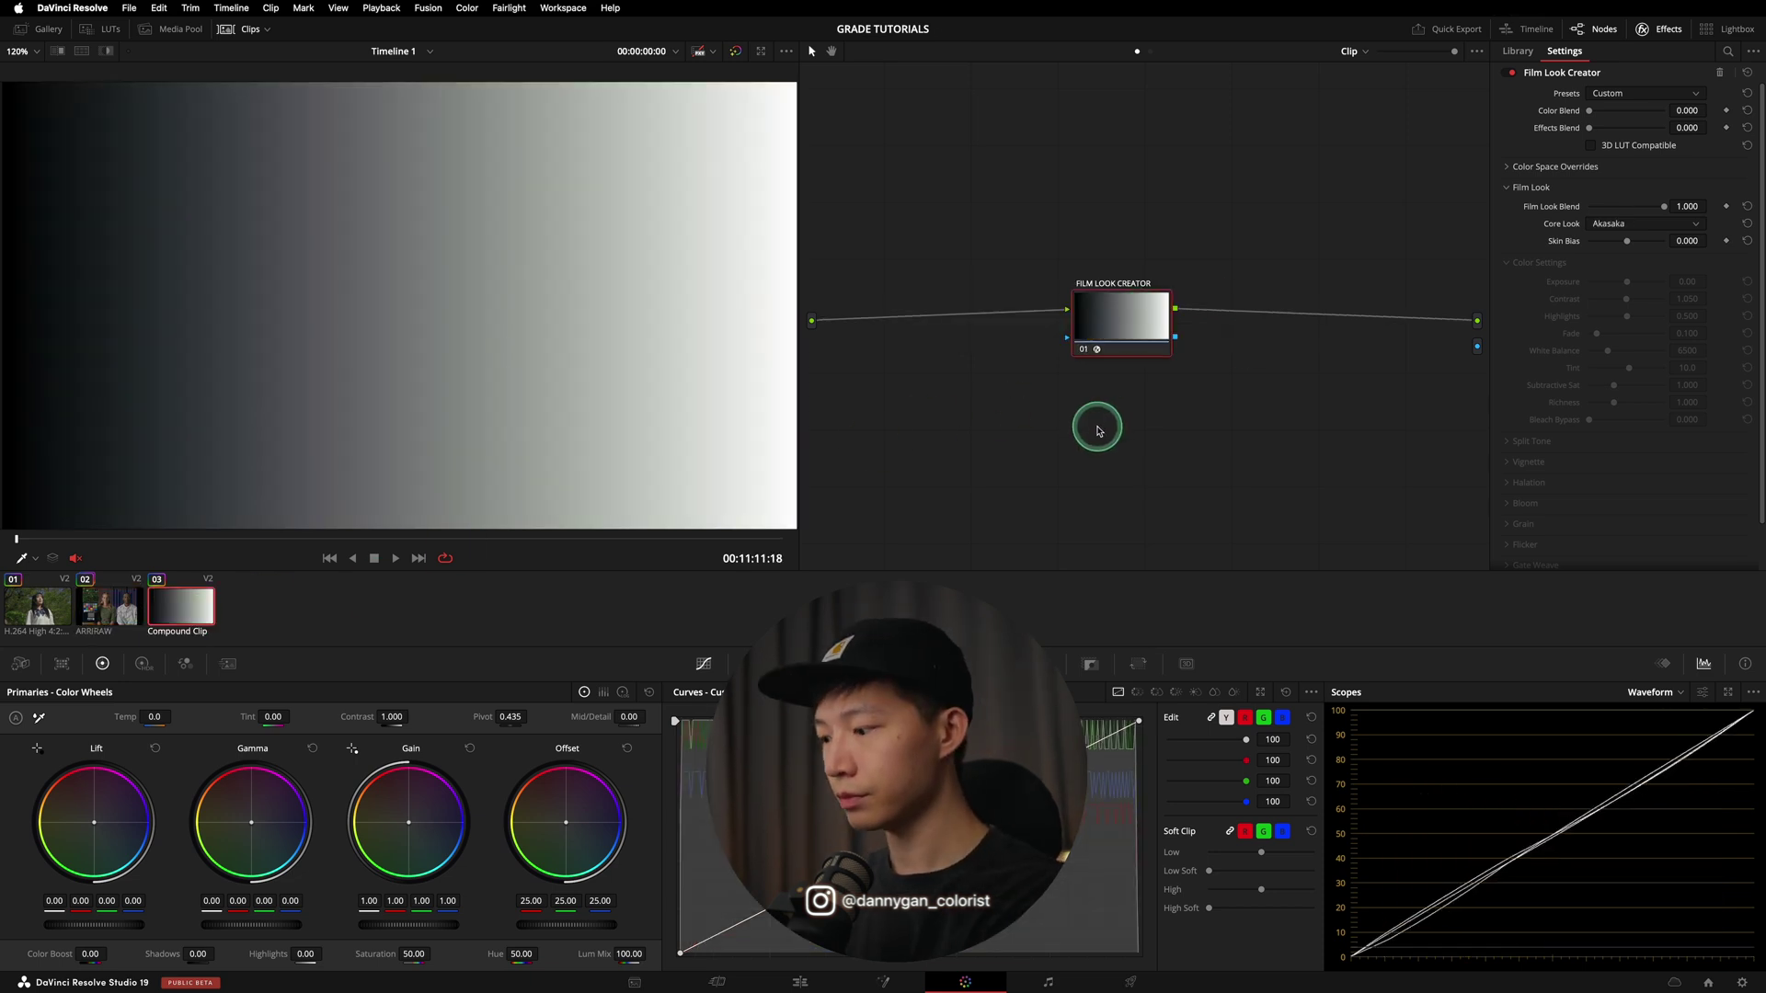
{"action": "key", "text": "ctrl+d"}
{"action": "key", "text": "ctrl+d"}
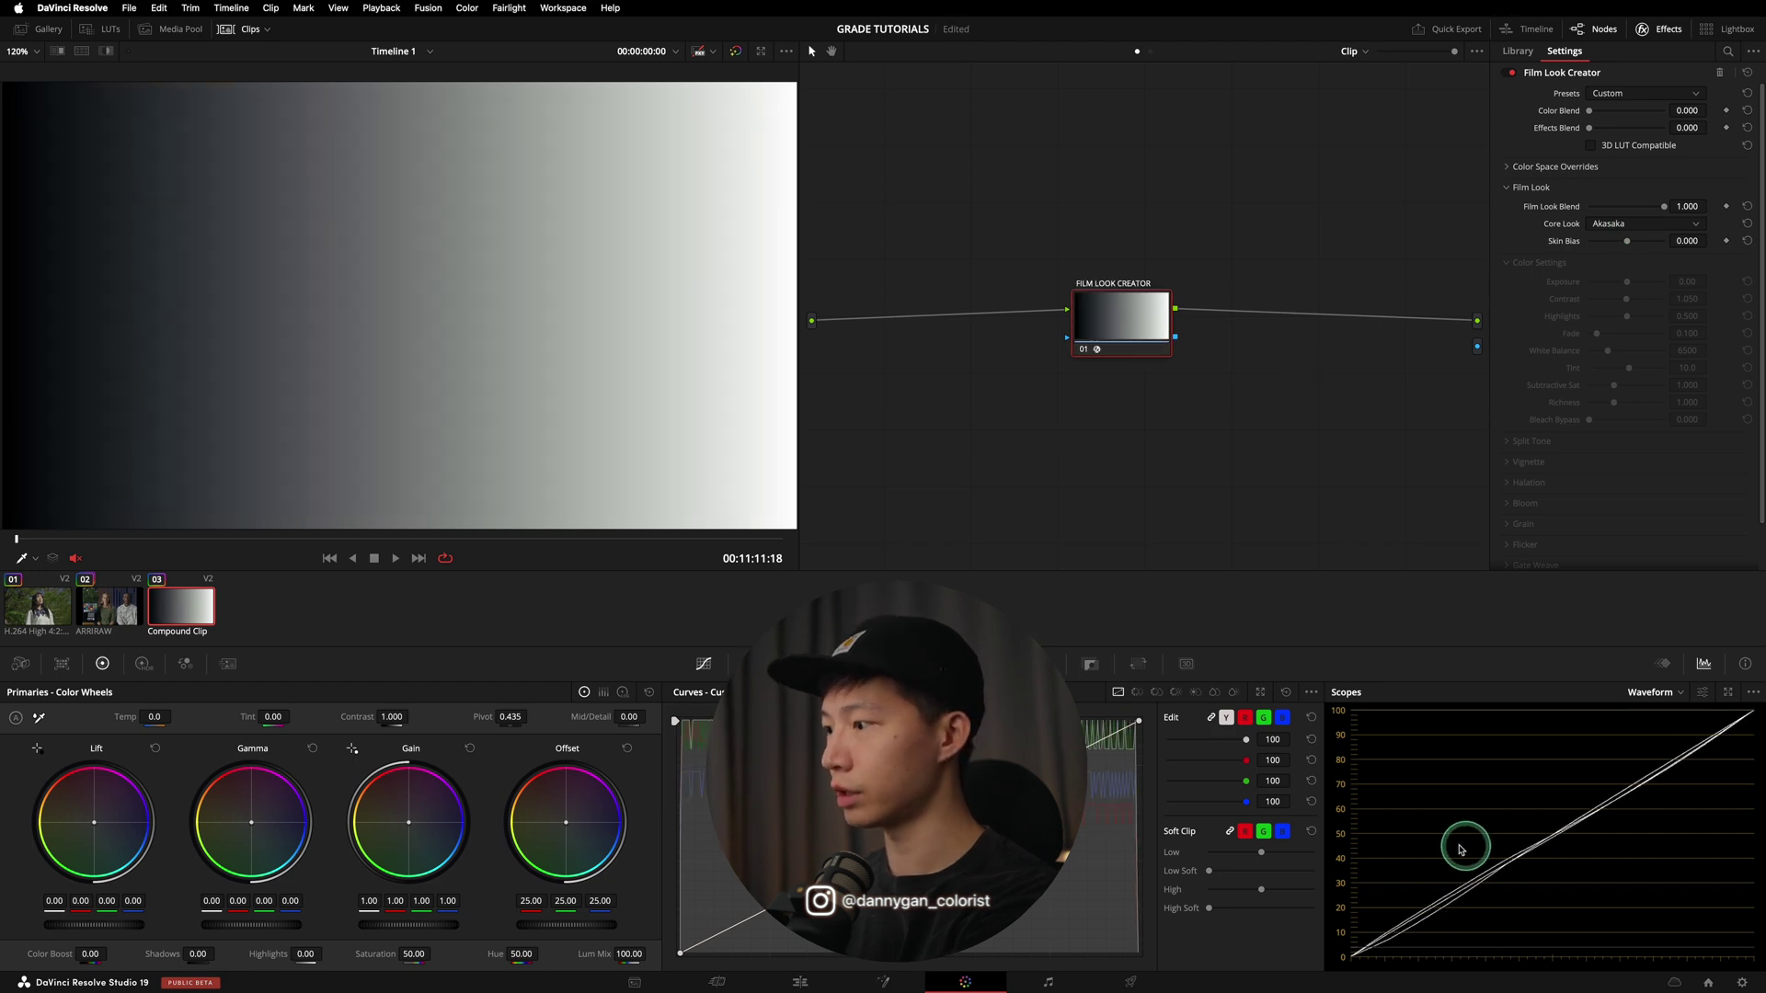
{"action": "key", "text": "ctrl+d"}
{"action": "key", "text": "ctrl+d"}
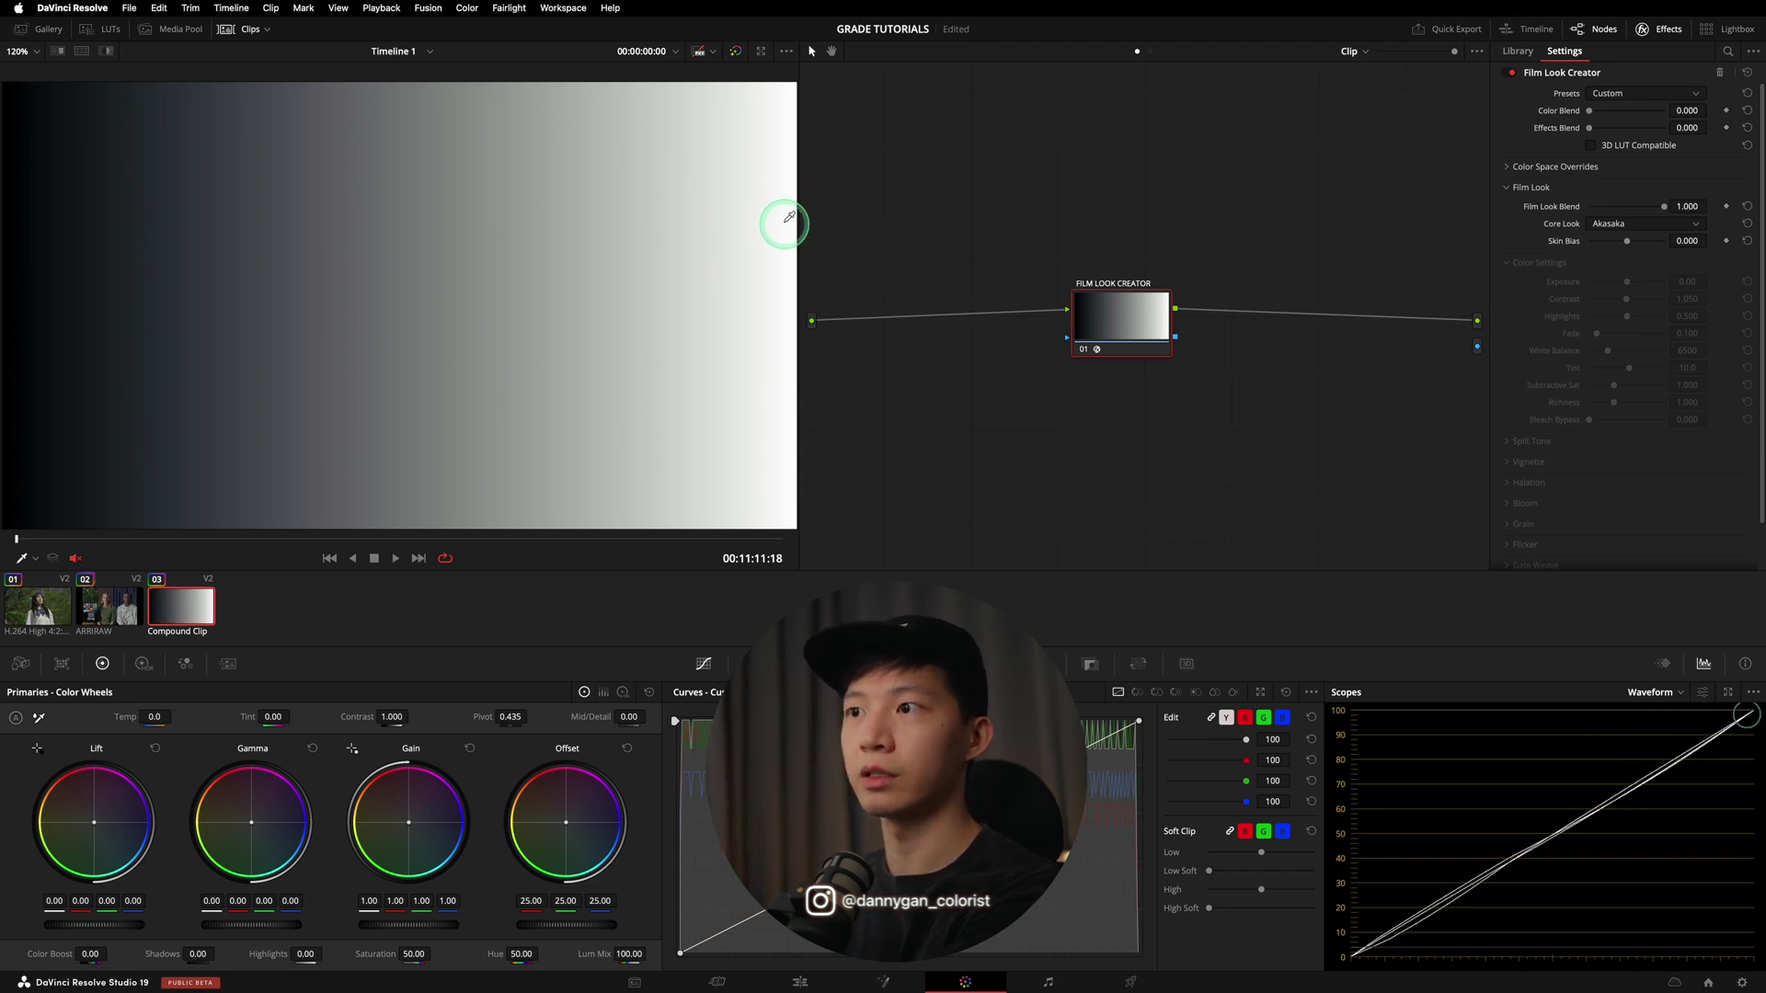
{"action": "key", "text": "super+d"}
{"action": "key", "text": "super+d"}
{"action": "key", "text": "super+d"}
{"action": "key", "text": "super+d"}
{"action": "key", "text": "super+d"}
{"action": "key", "text": "super+d"}
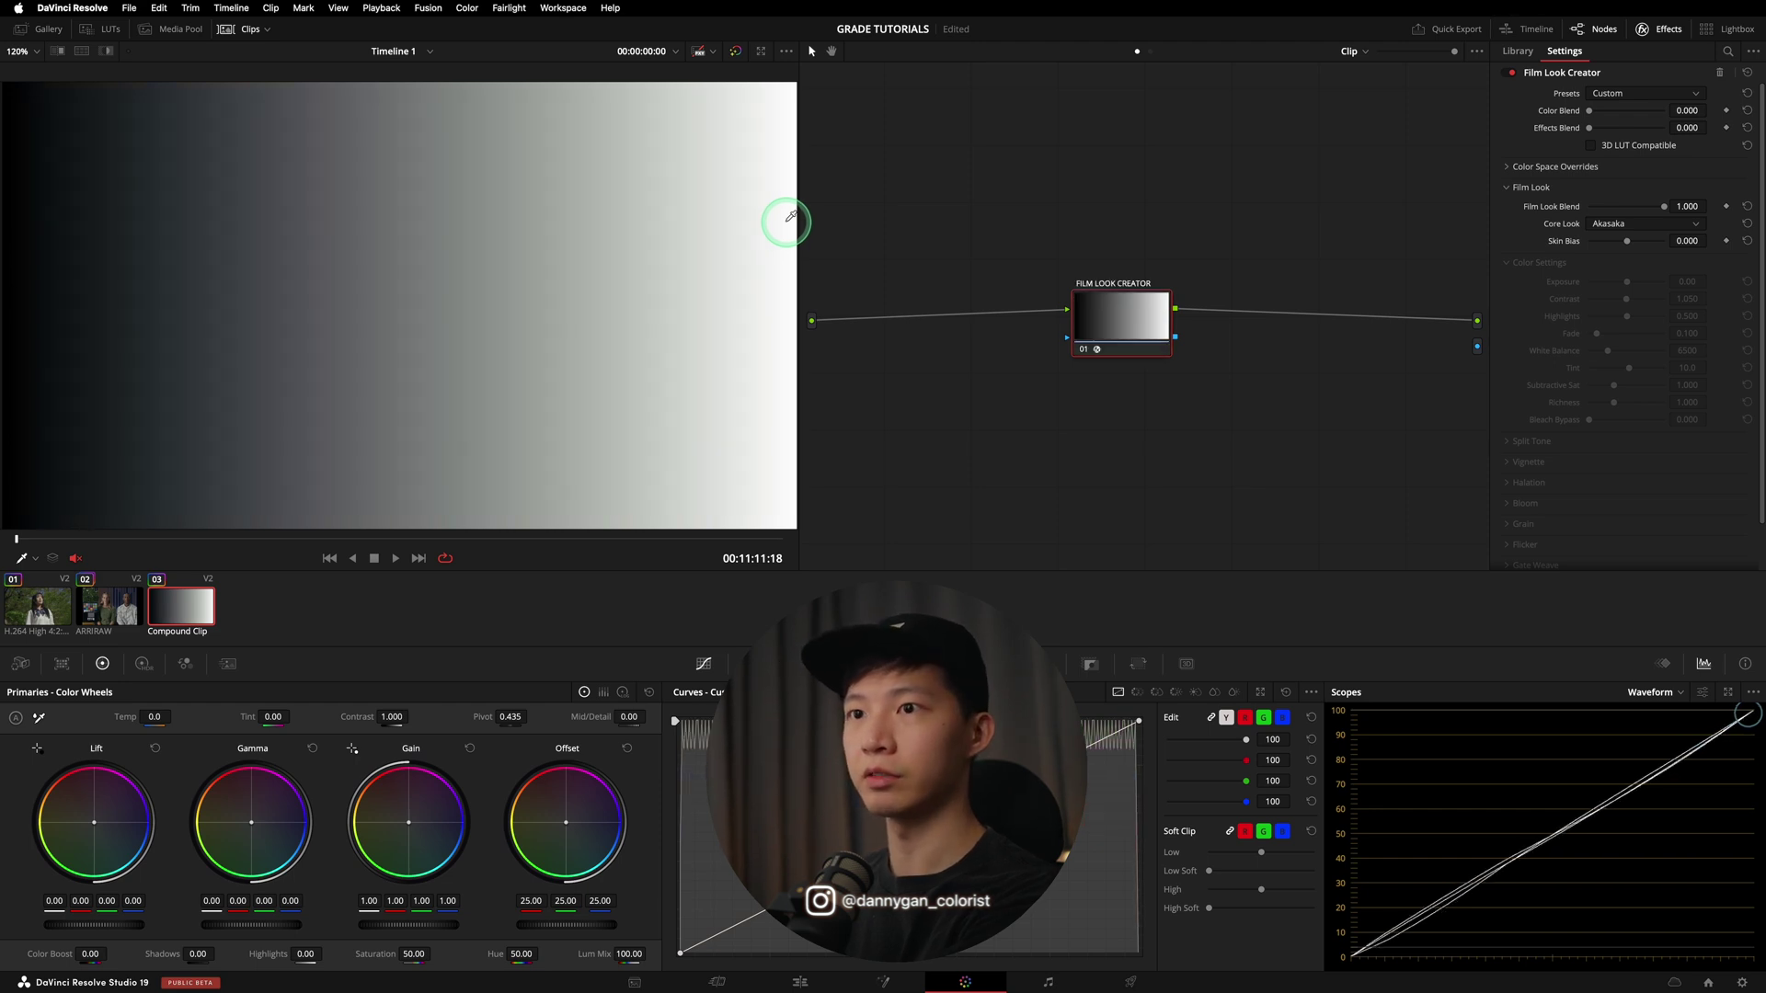
- Try the Rochester and Akasaka core looks on the ramp, ending on Akasaka
{"action": "left_click", "coordinate": [1610, 224]}
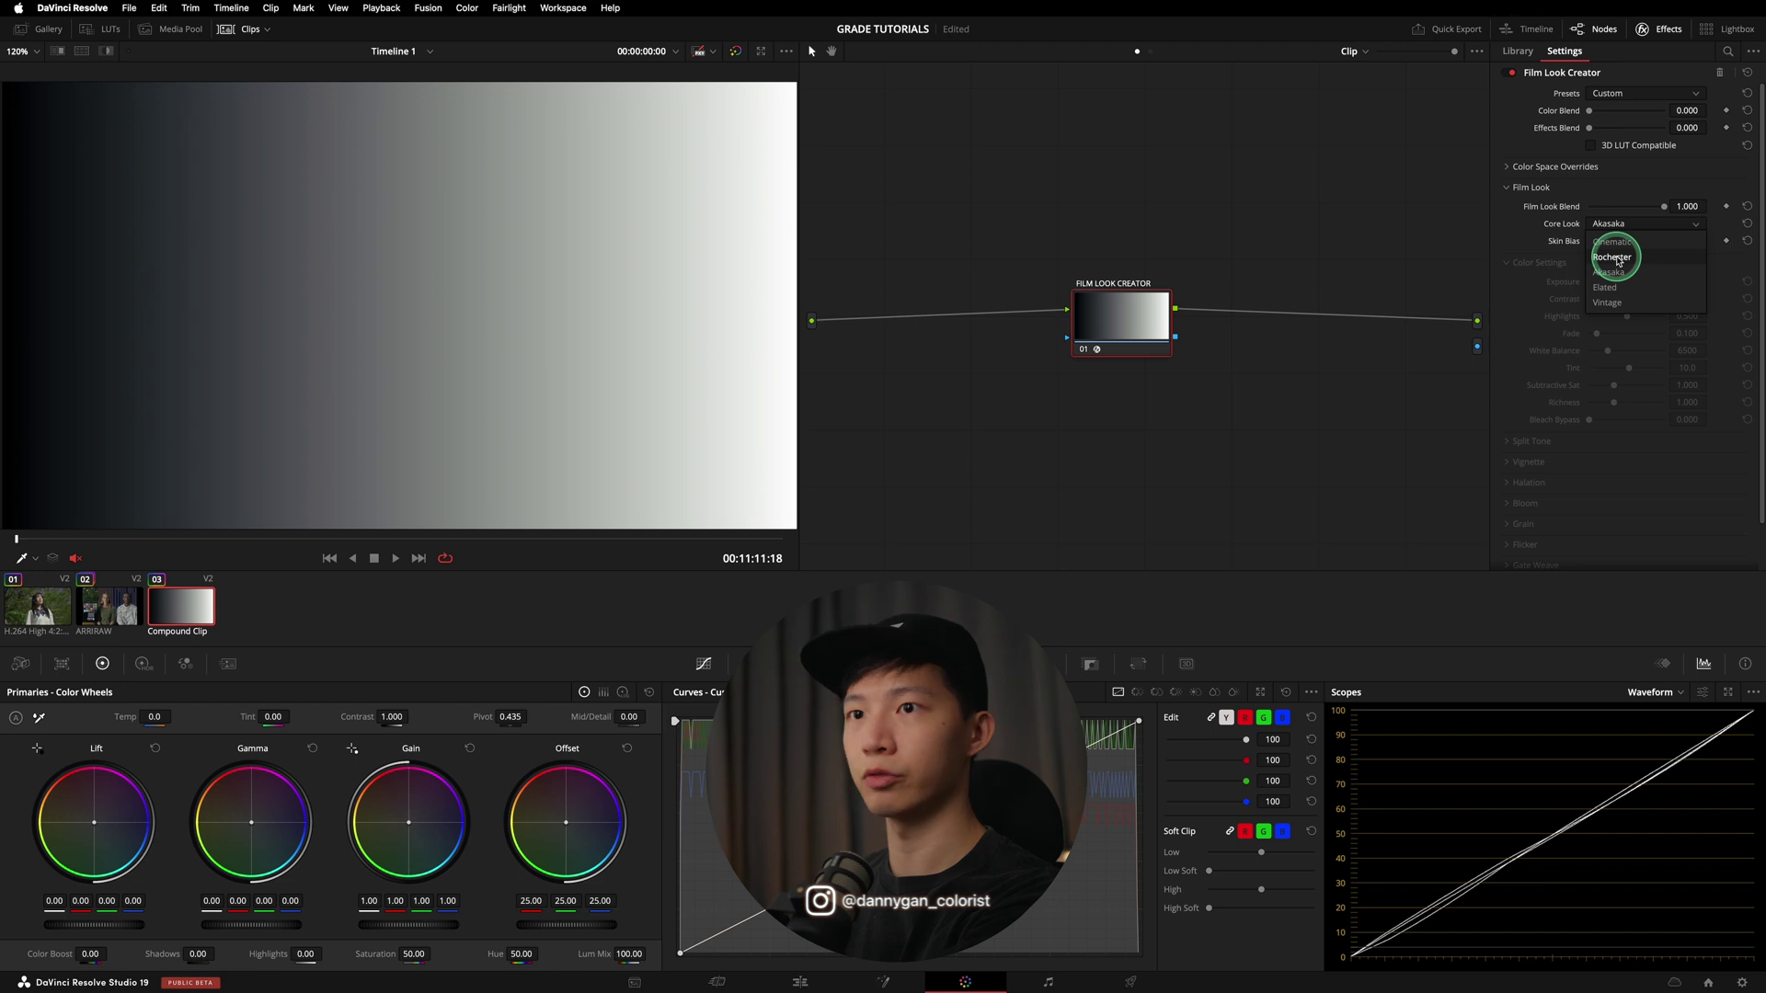
{"action": "left_click", "coordinate": [1618, 258]}
{"action": "left_click", "coordinate": [1613, 224]}
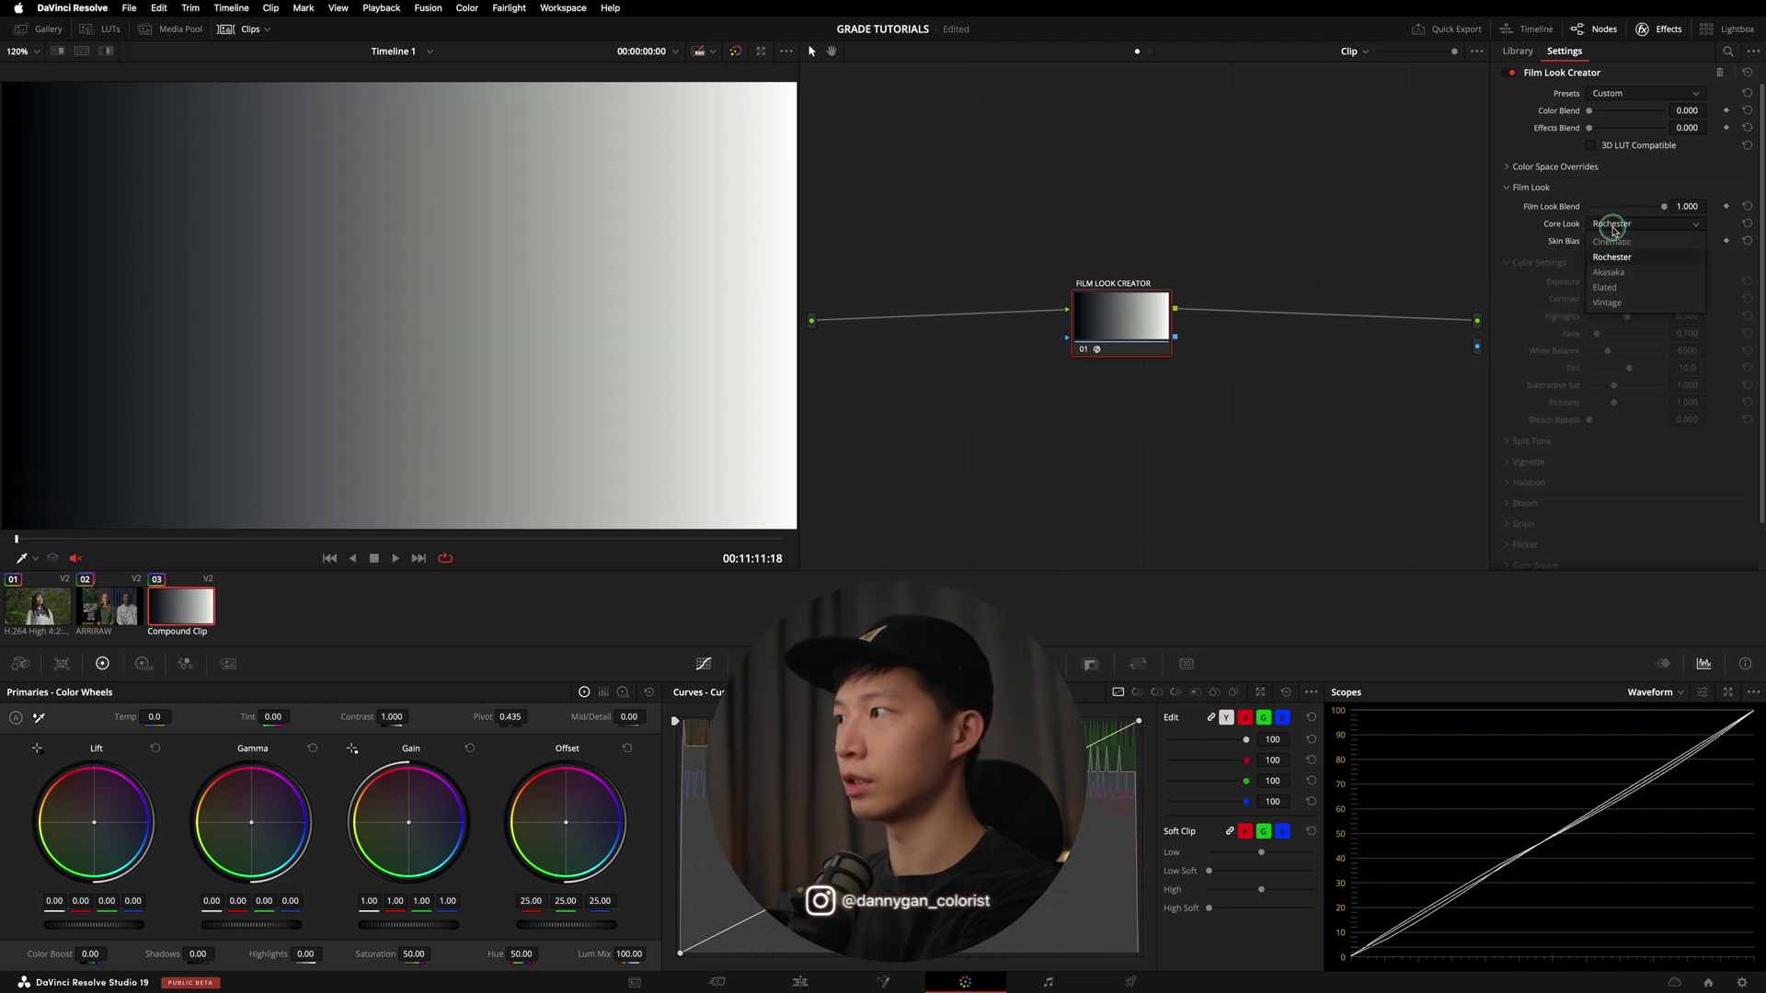
{"action": "left_click", "coordinate": [1612, 273]}
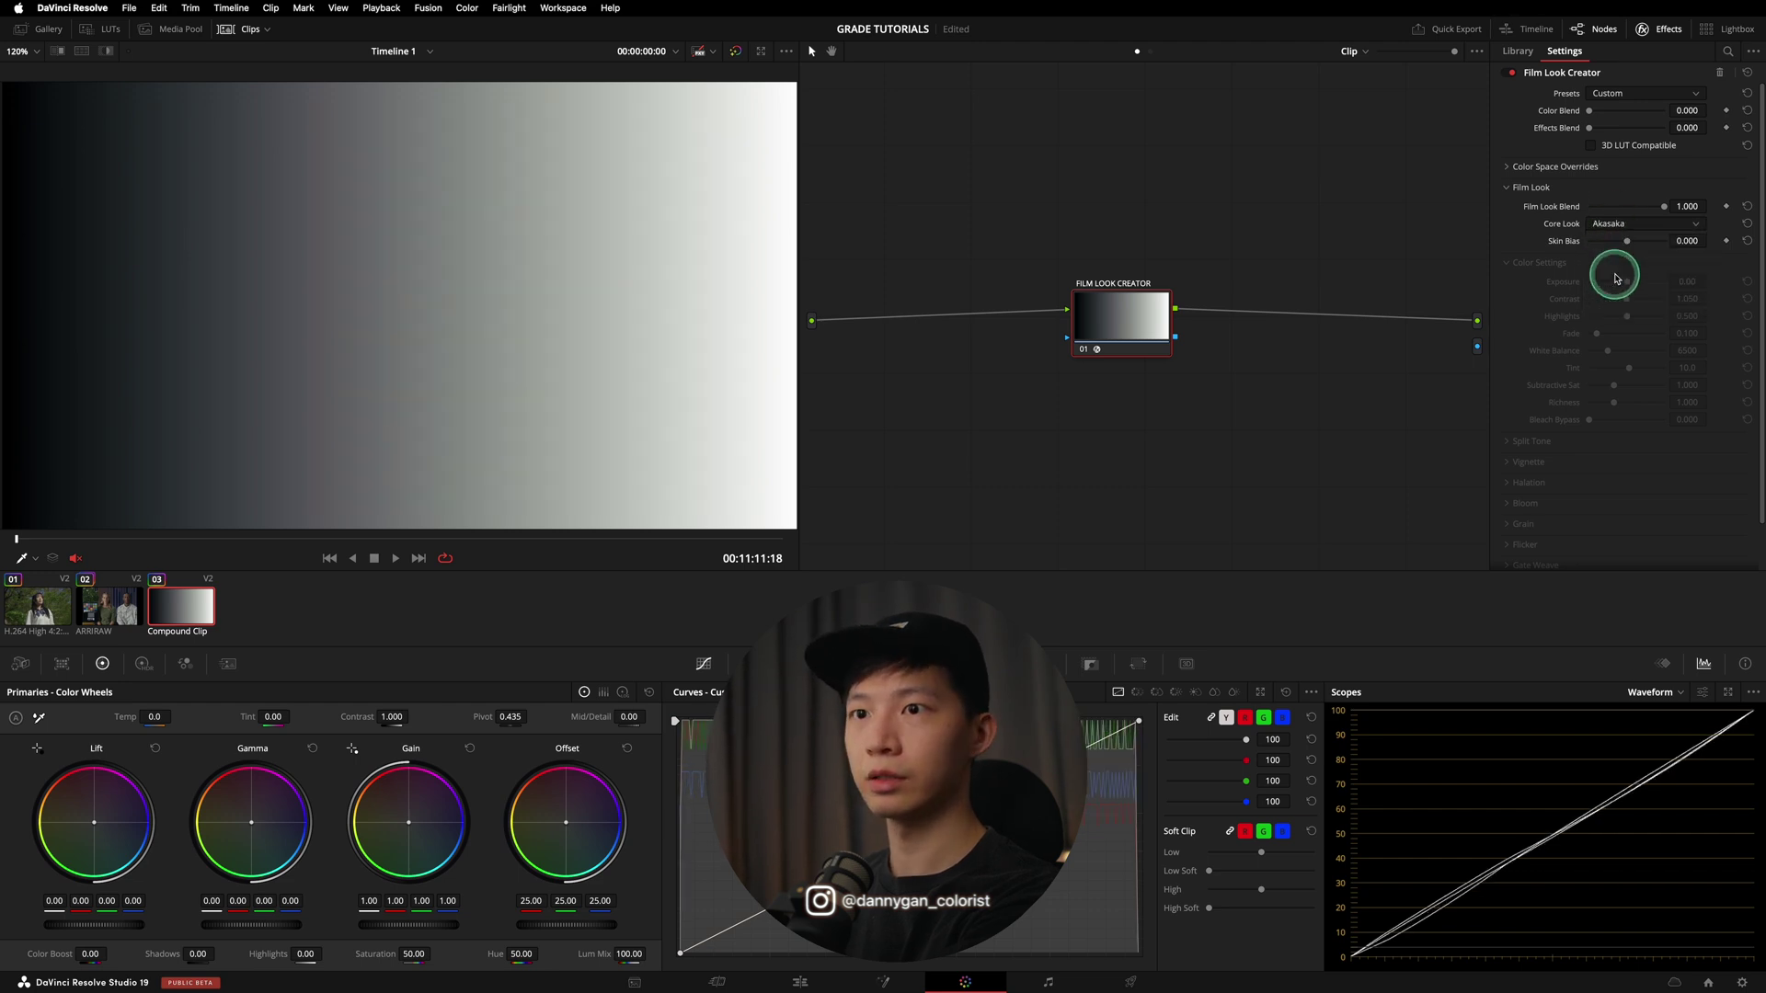
{"action": "left_click", "coordinate": [1618, 231]}
{"action": "left_click", "coordinate": [1616, 260]}
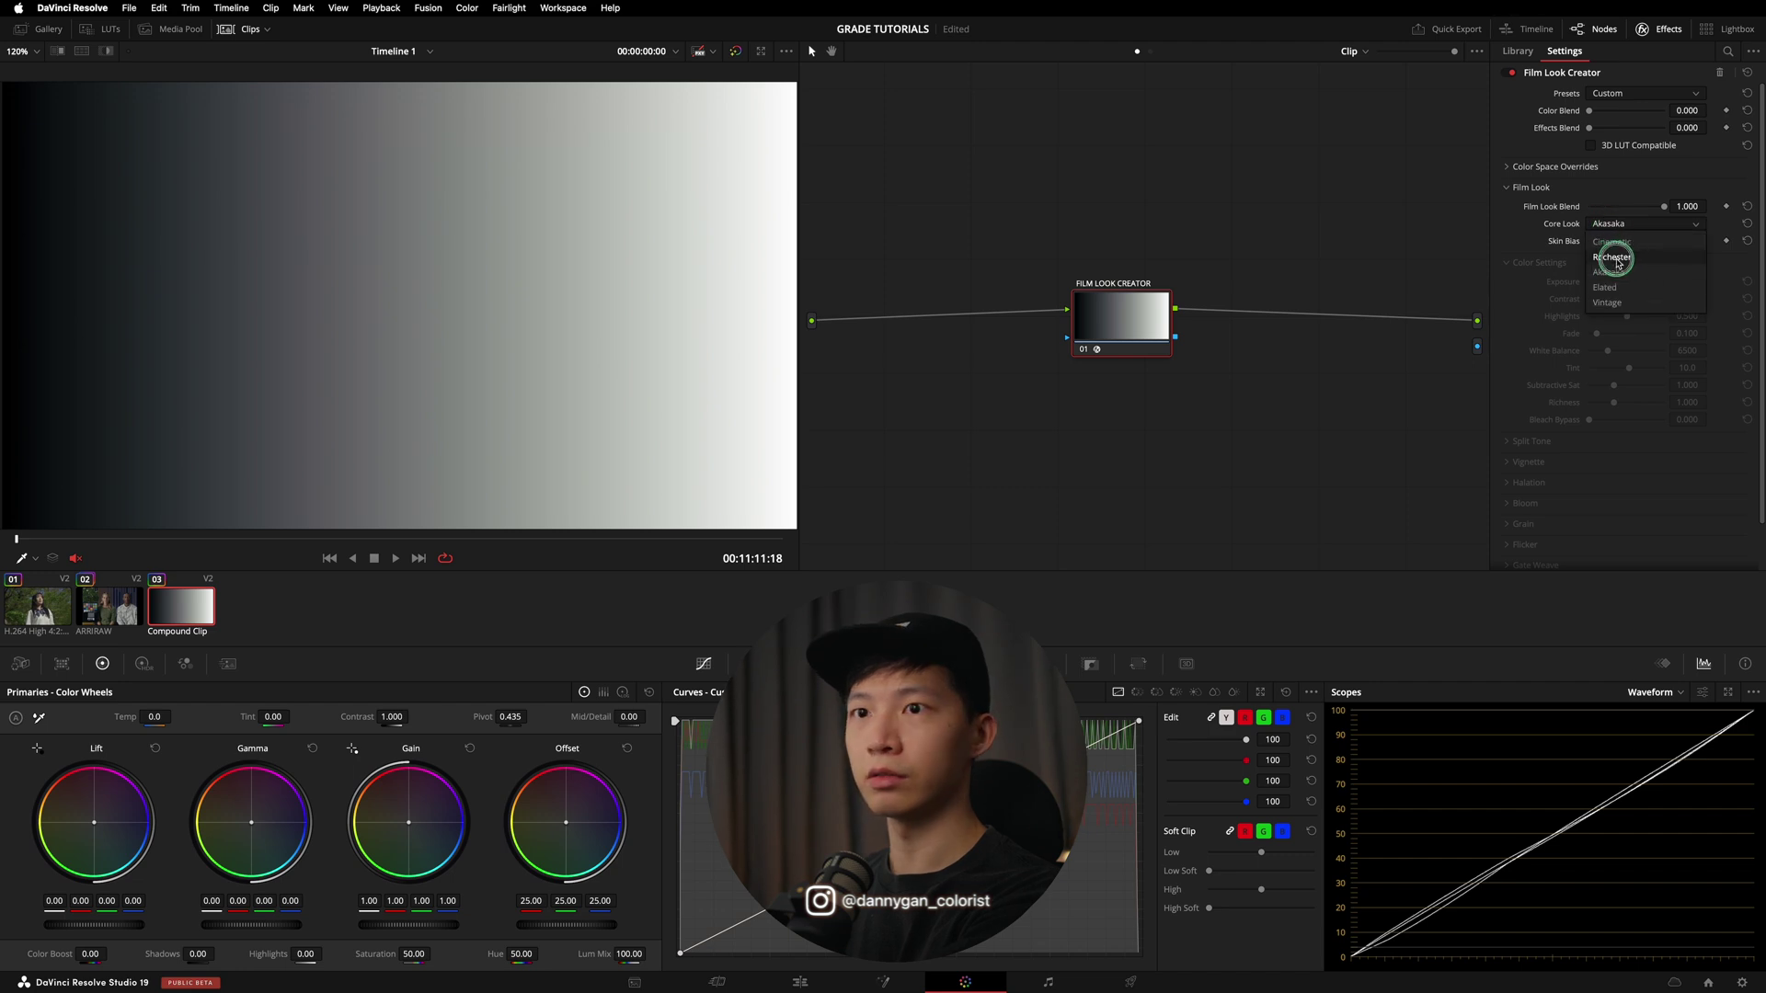
{"action": "left_click", "coordinate": [1615, 229]}
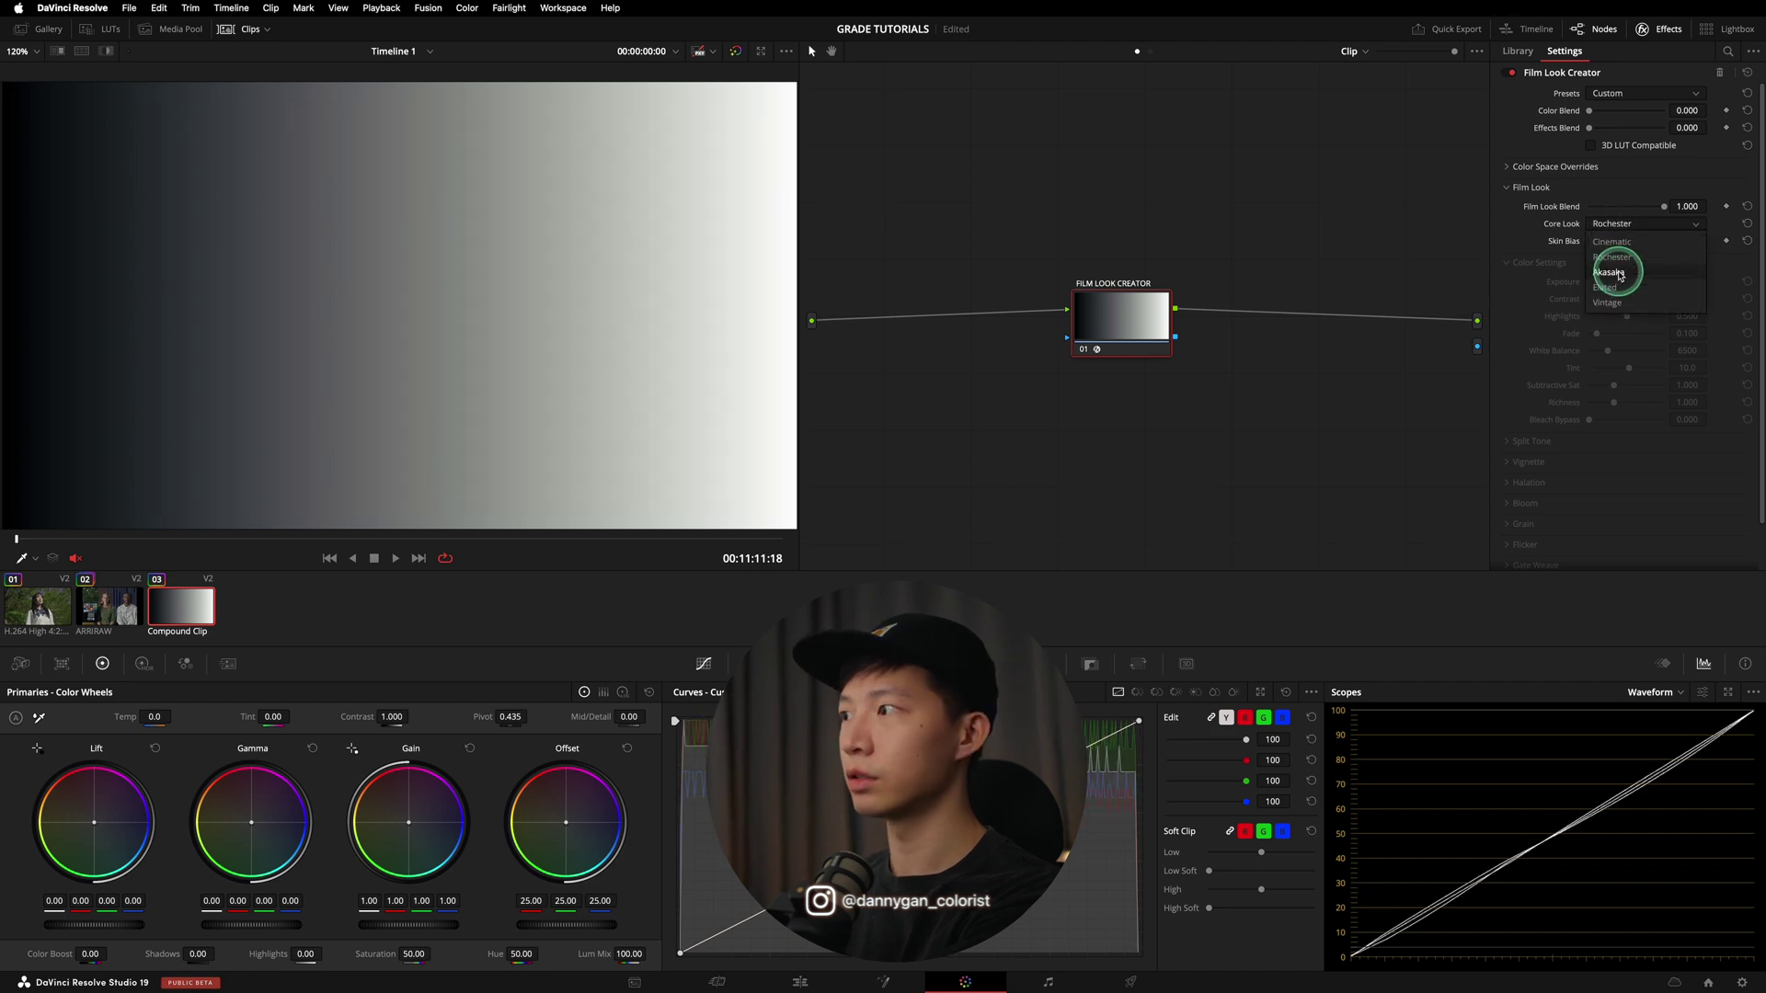
{"action": "left_click", "coordinate": [1611, 273]}
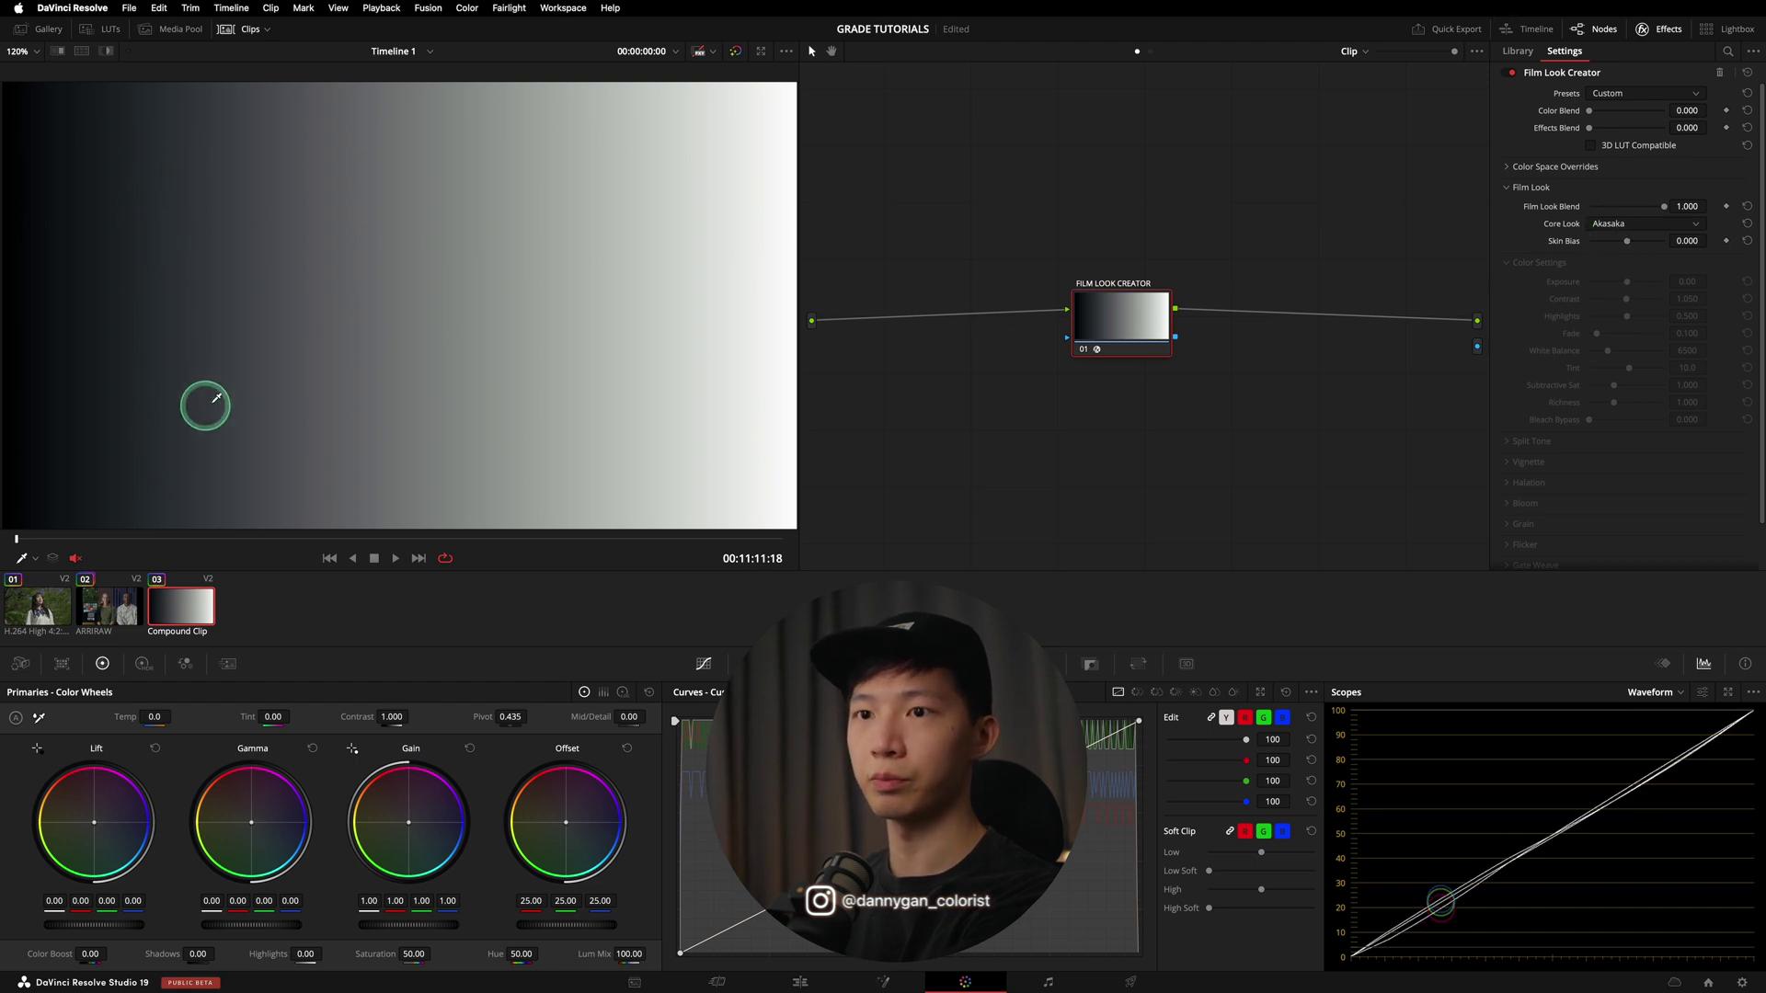
- Cycle through Rochester, Cinematic and Akasaka, settling on the Cinematic core look
{"action": "left_click", "coordinate": [1614, 224]}
{"action": "left_click", "coordinate": [1612, 257]}
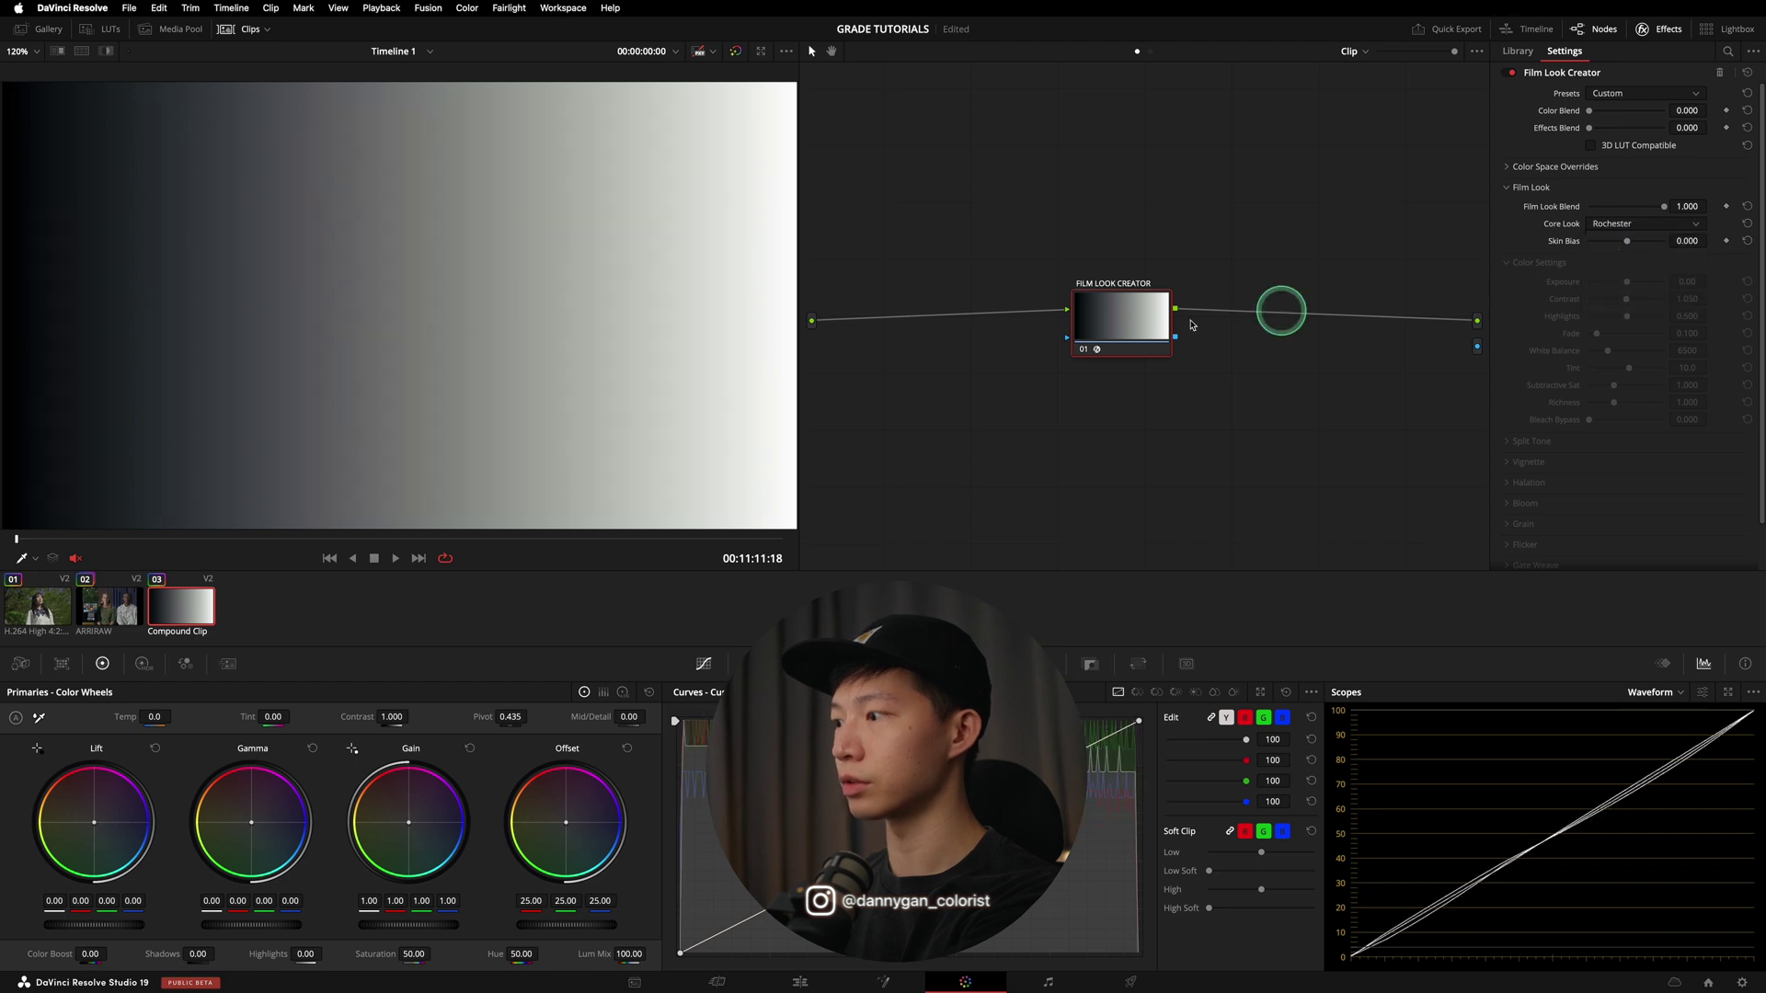
{"action": "left_click", "coordinate": [1634, 224]}
{"action": "left_click", "coordinate": [1627, 243]}
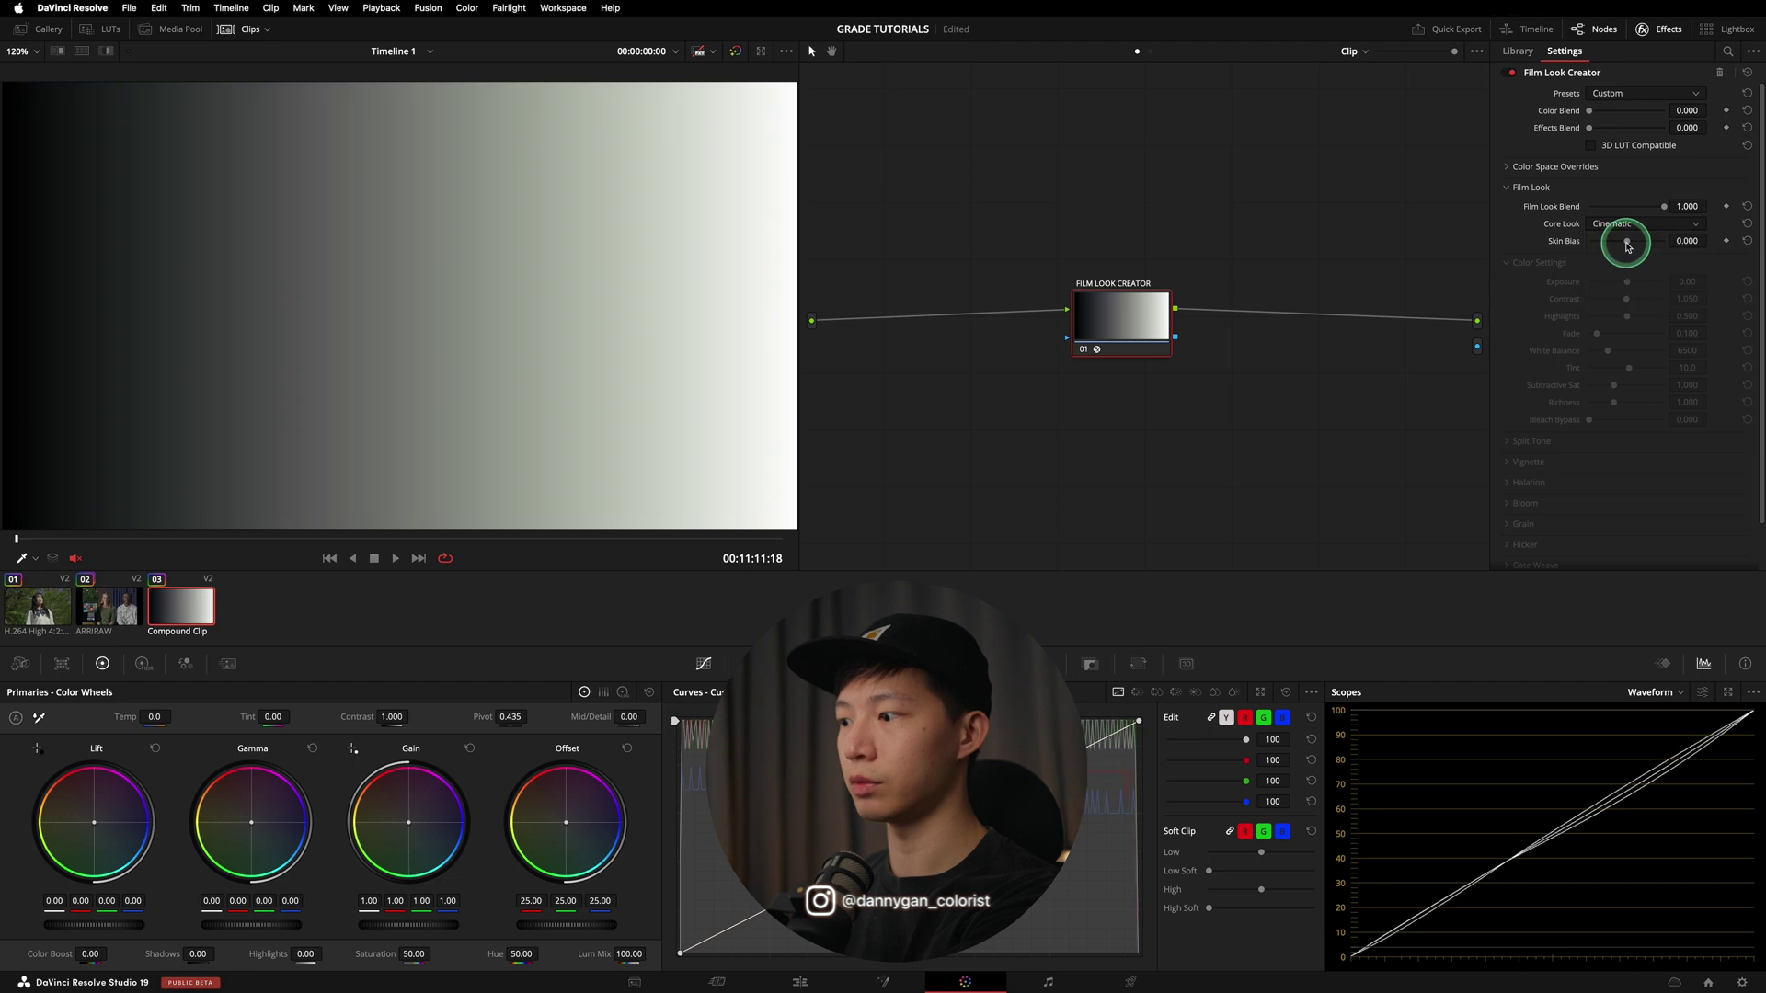
{"action": "left_click", "coordinate": [1631, 228]}
{"action": "left_click", "coordinate": [1636, 275]}
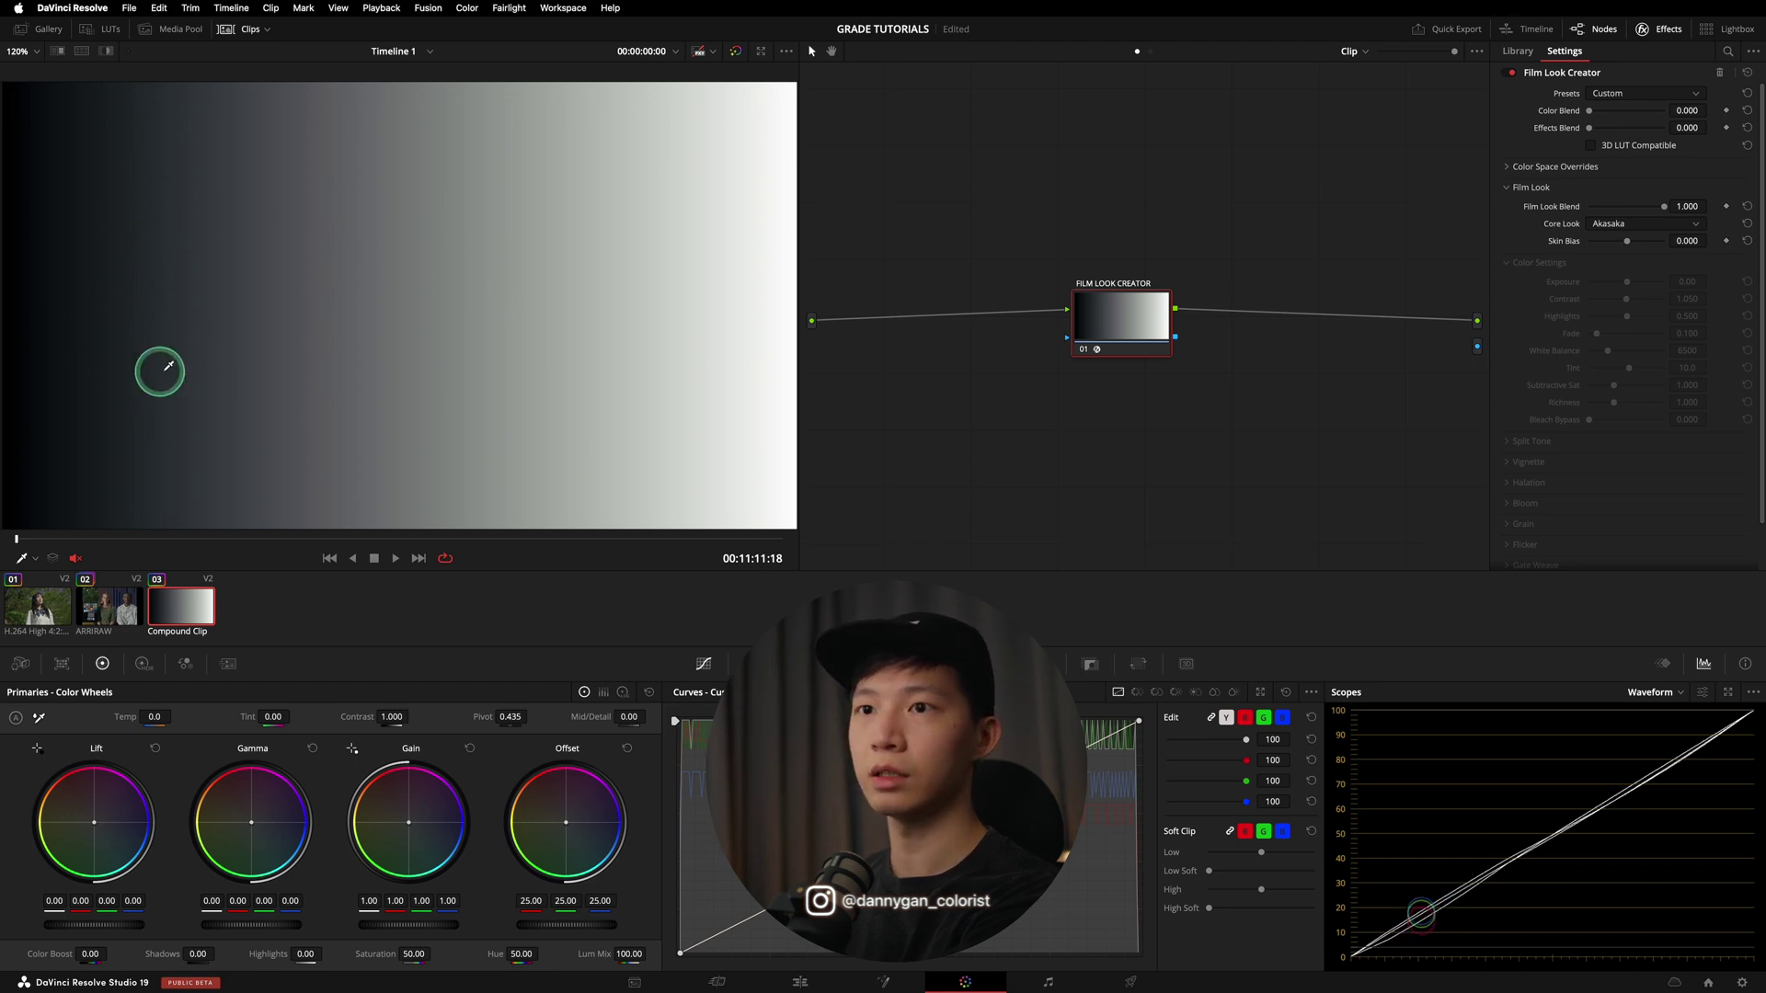
{"action": "left_click", "coordinate": [1605, 225]}
{"action": "left_click", "coordinate": [1612, 243]}
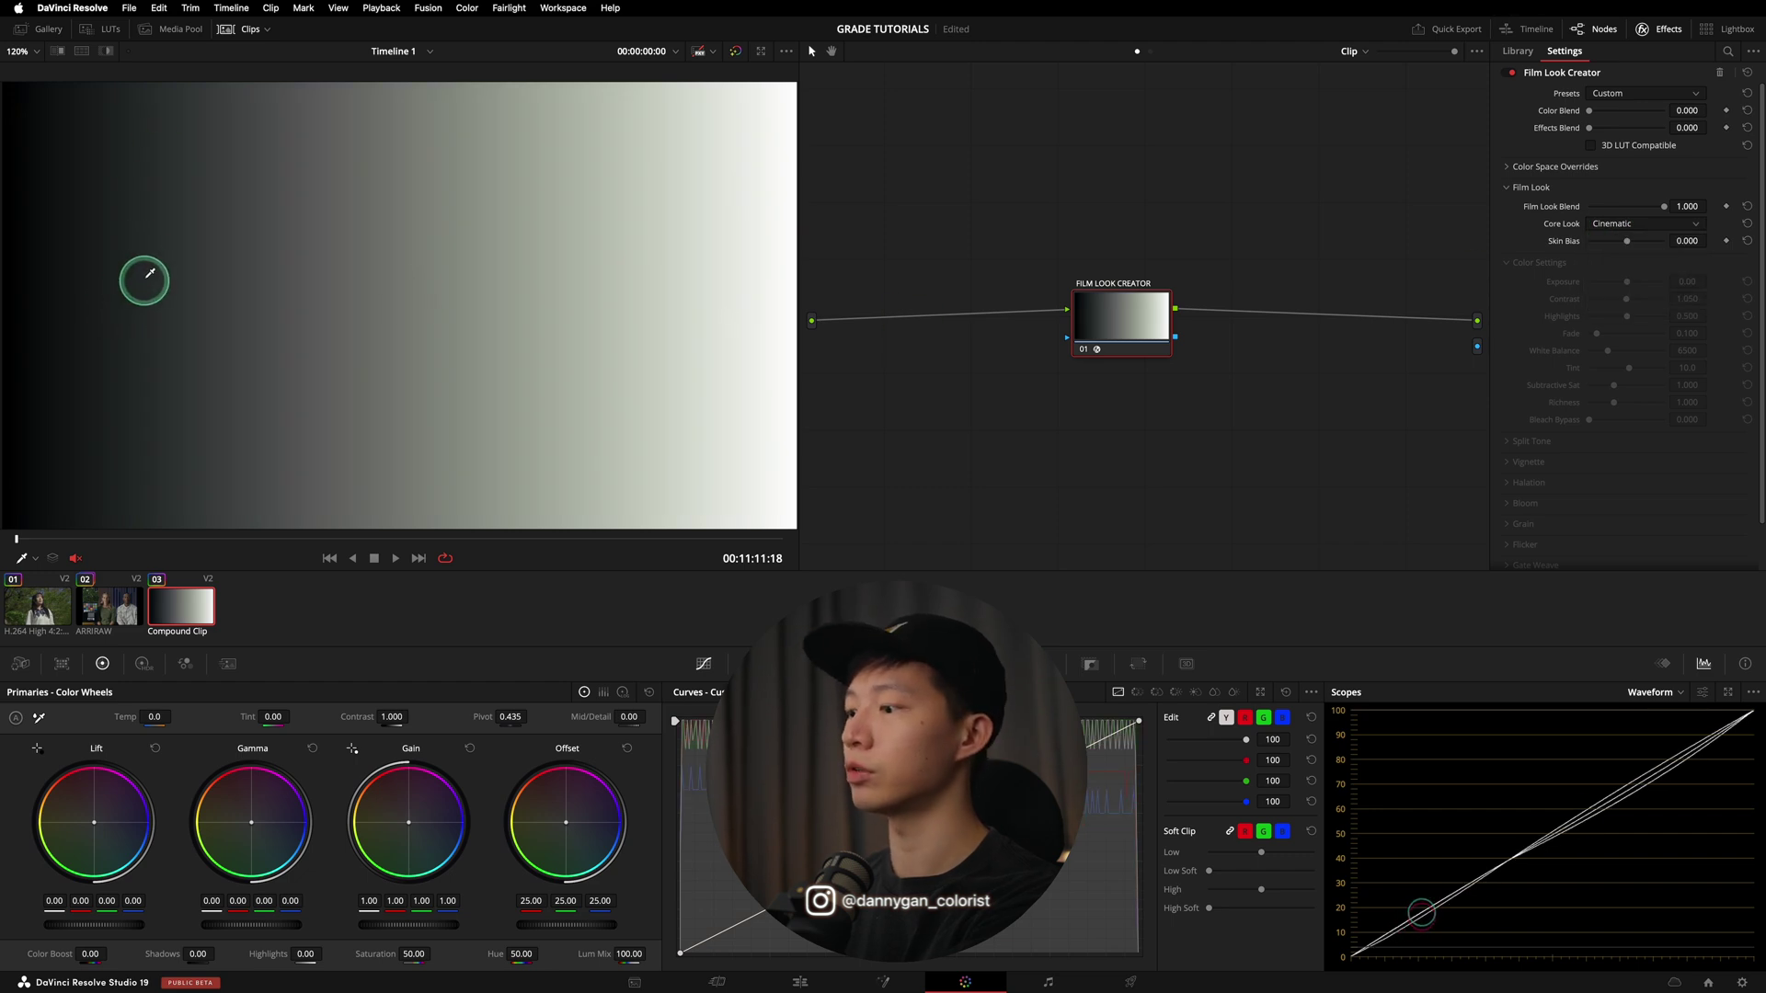
{"action": "left_click", "coordinate": [1676, 225]}
{"action": "left_click", "coordinate": [514, 494]}
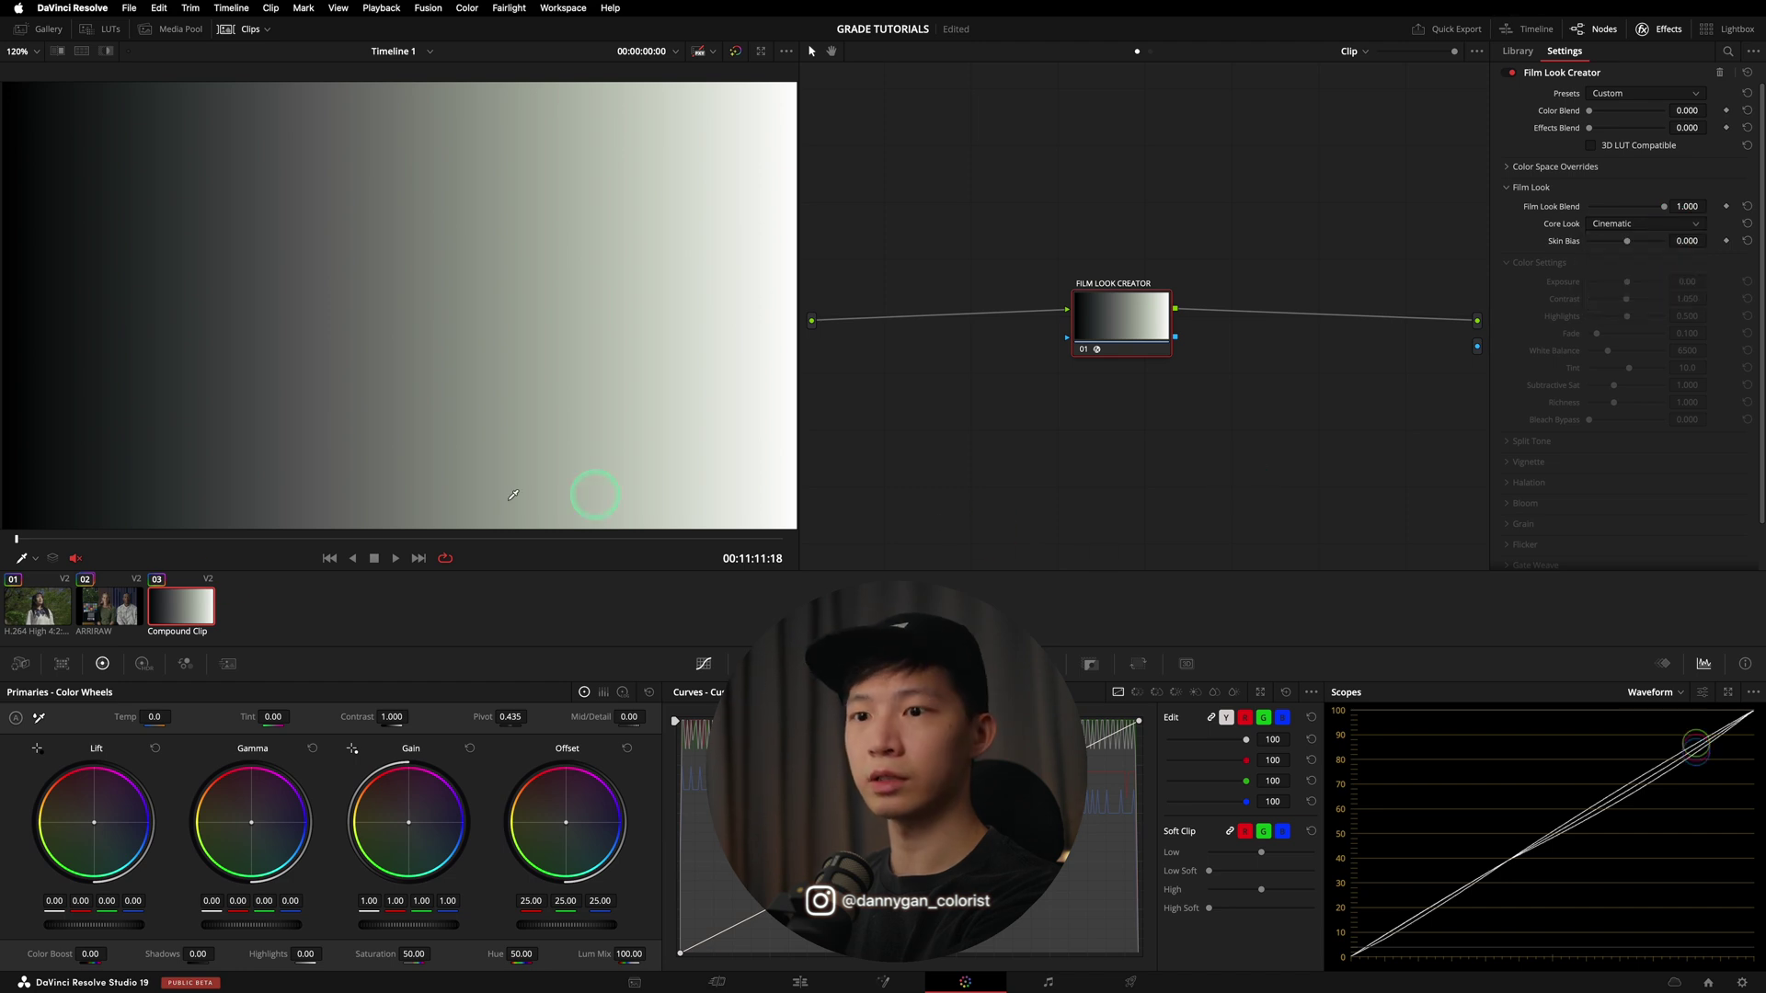
- Give the ARRIRAW interview clip the Elated core look and show it full screen
{"action": "left_click", "coordinate": [116, 610]}
{"action": "left_click", "coordinate": [1647, 224]}
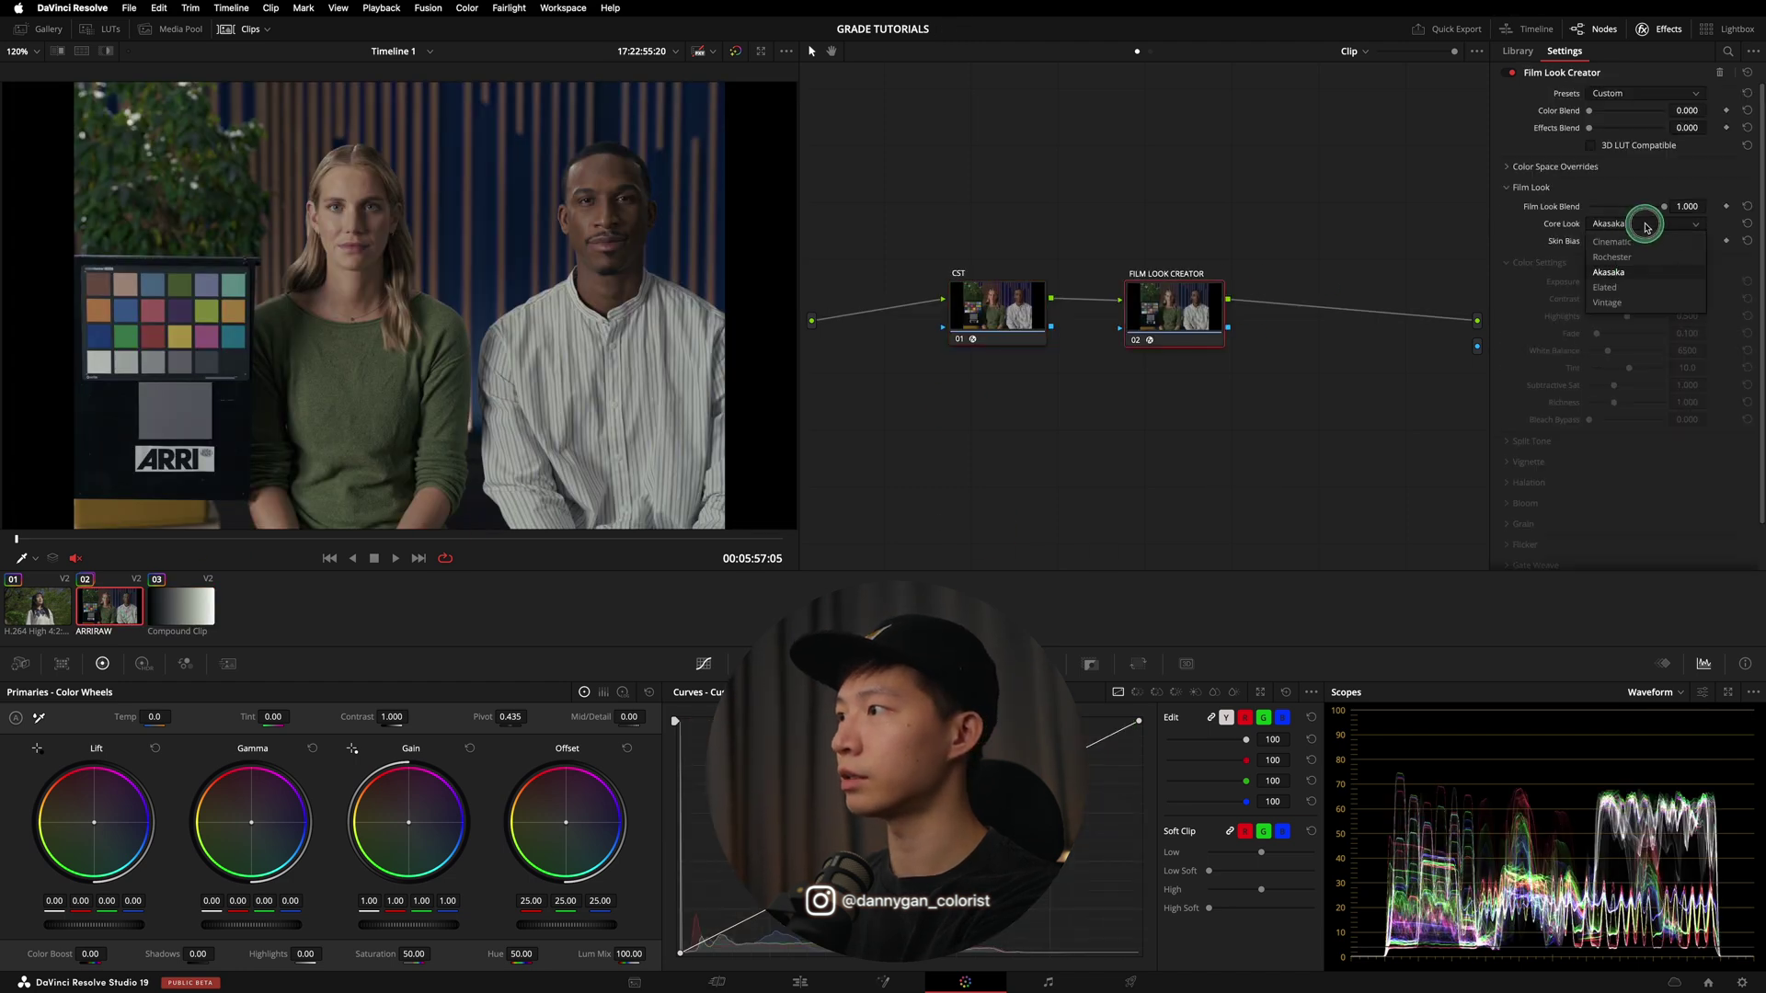
{"action": "left_click", "coordinate": [1660, 293]}
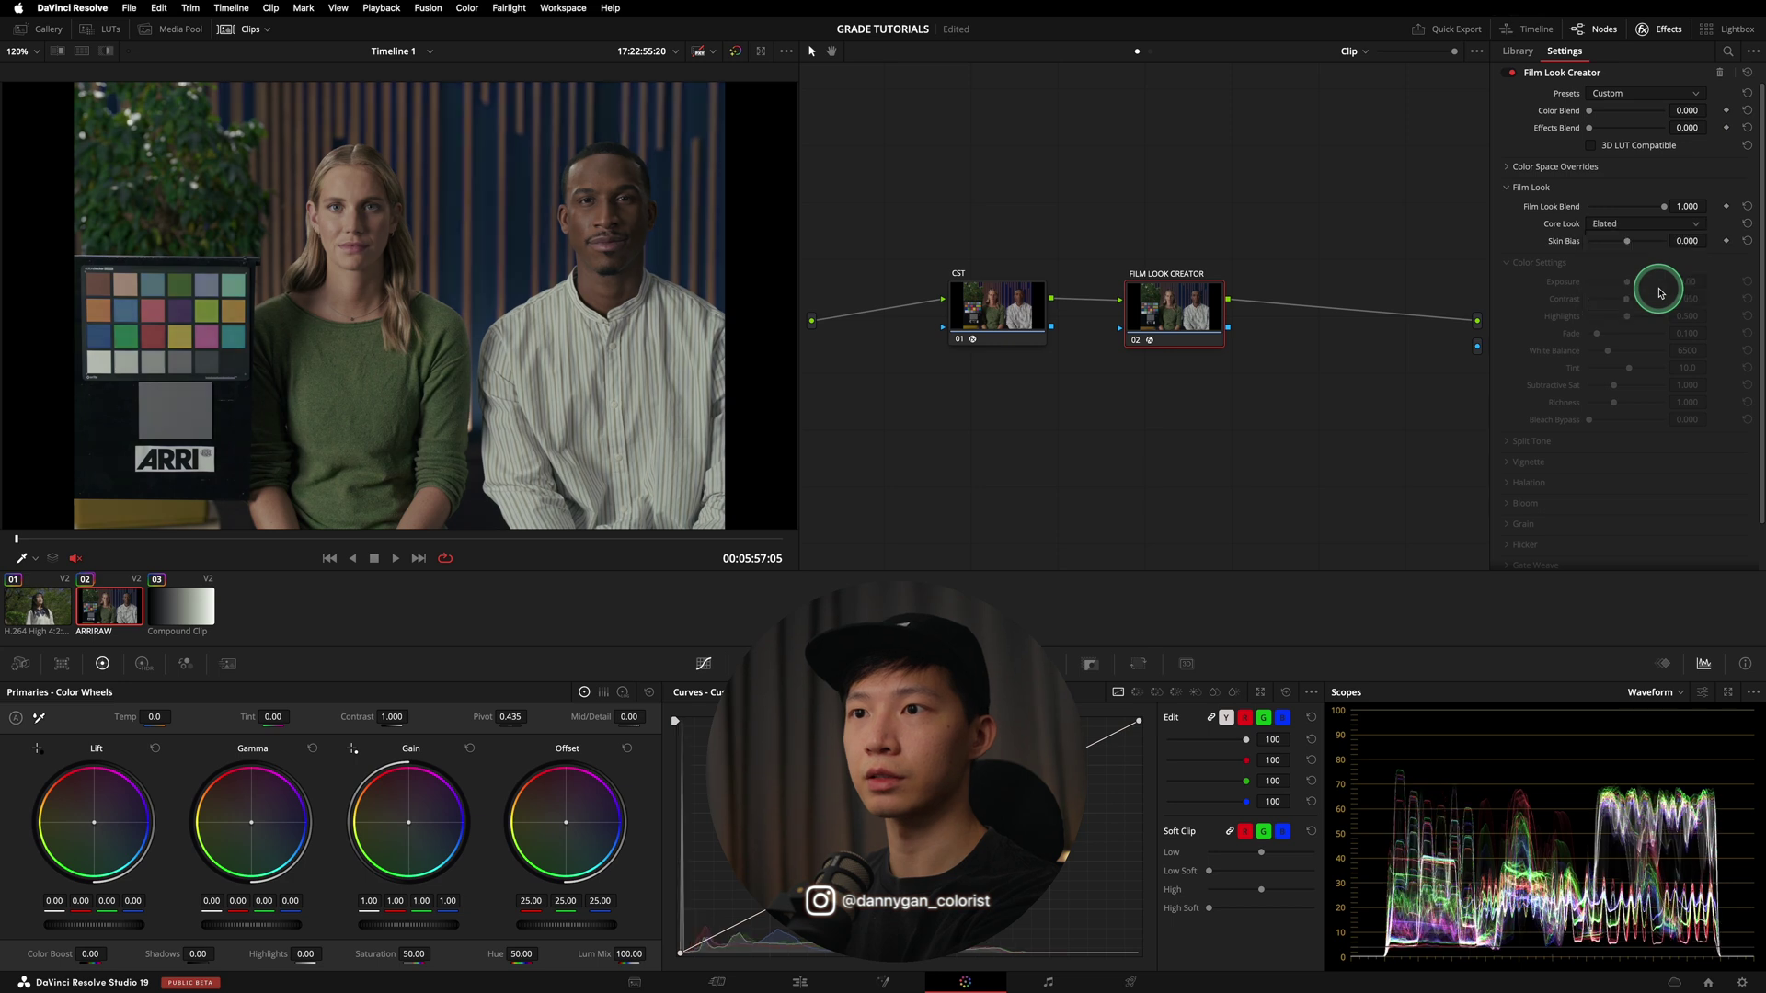
{"action": "key", "text": "super+f"}
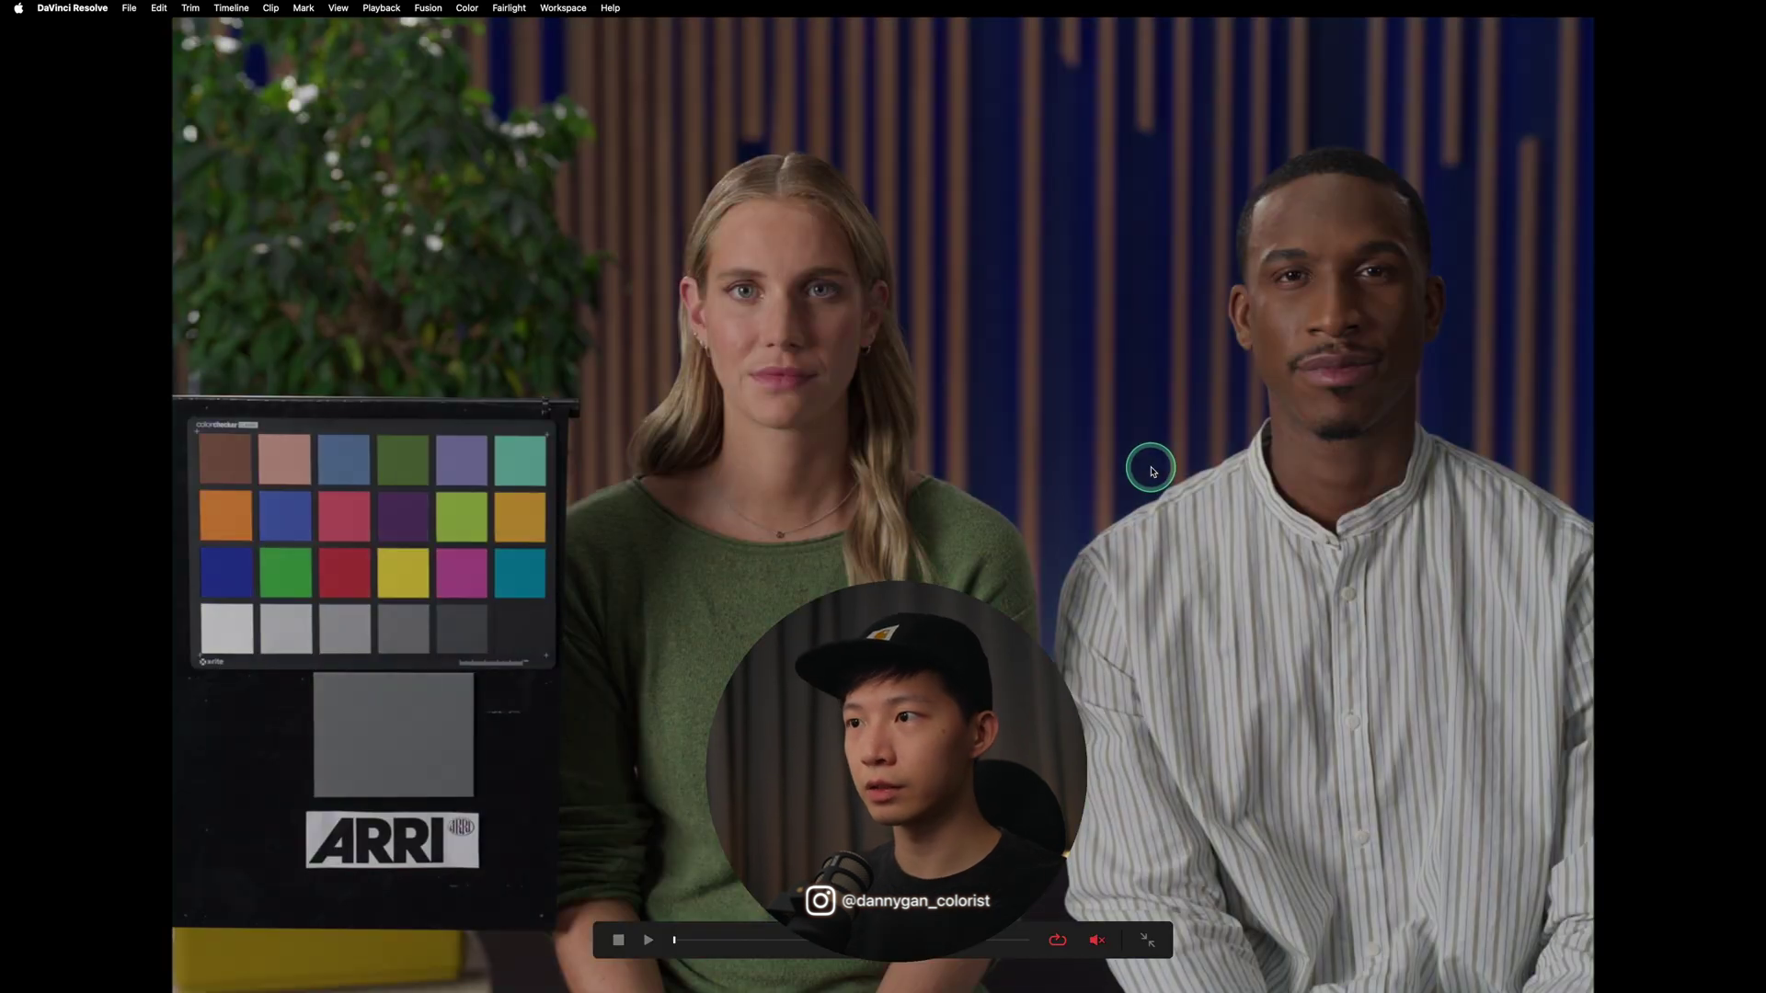
- Bypass the Elated grade on and off repeatedly to compare, then exit full screen
{"action": "key", "text": "shift+d"}
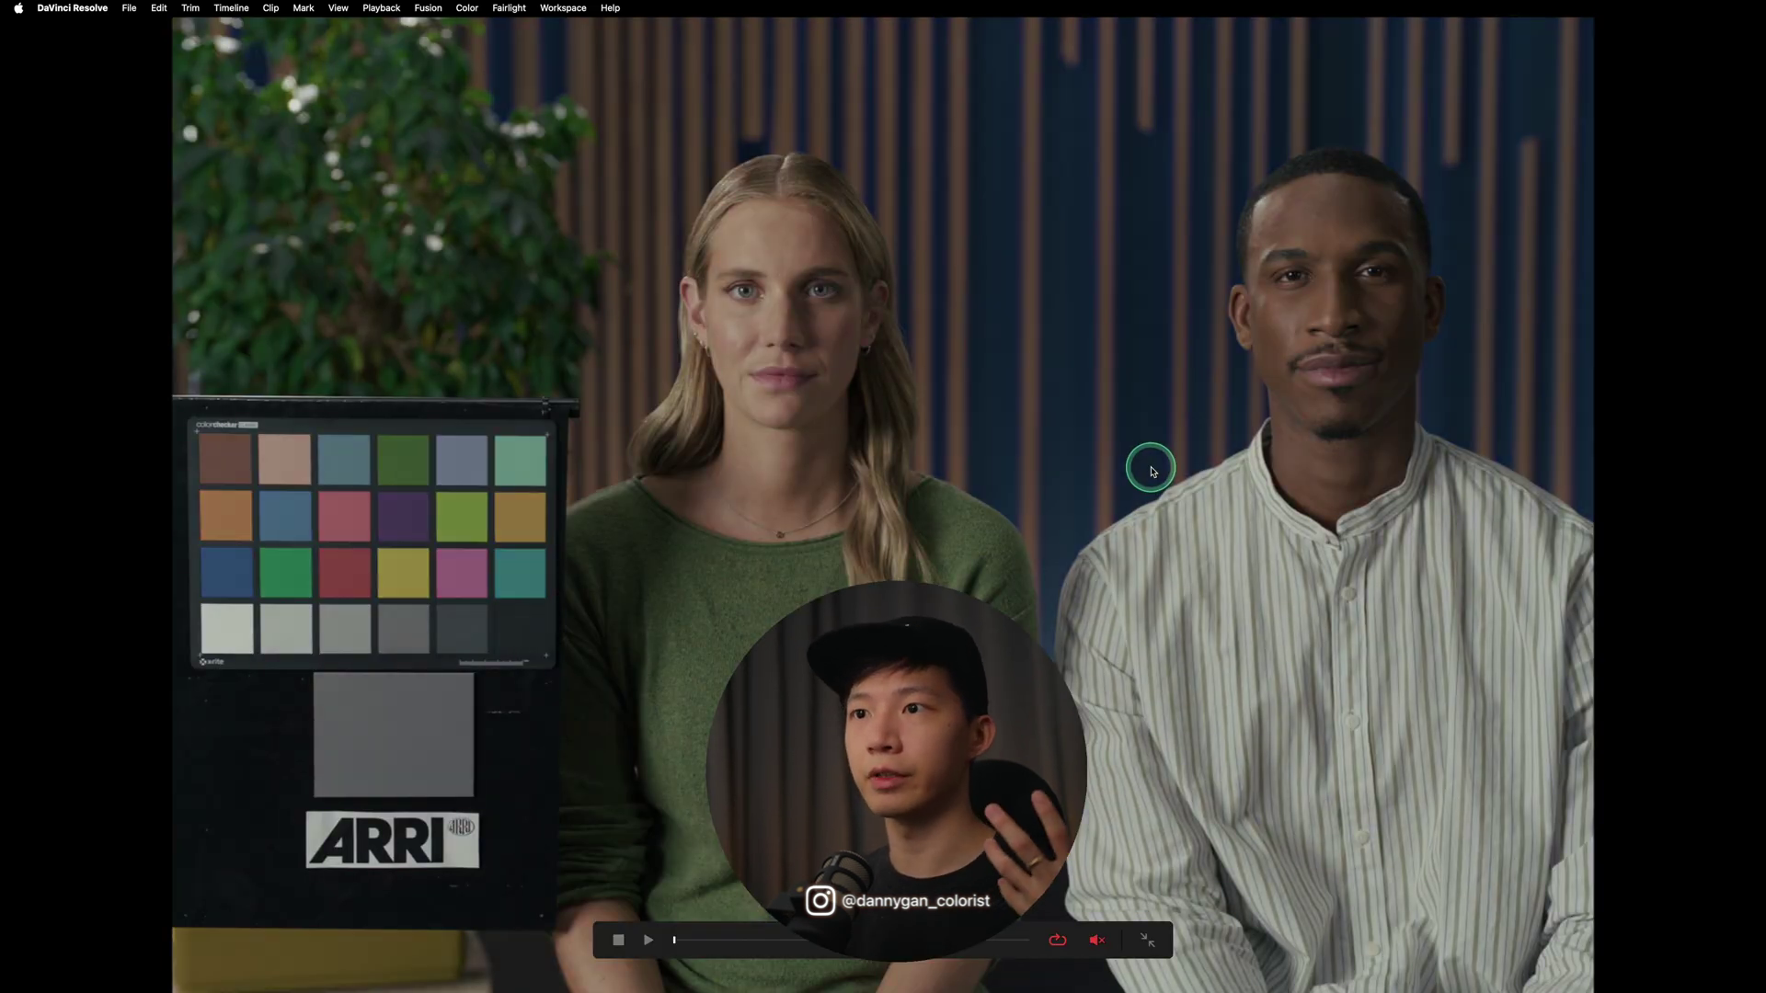
{"action": "key", "text": "shift+d"}
{"action": "key", "text": "shift+d"}
{"action": "key", "text": "shift+d"}
{"action": "key", "text": "shift+d"}
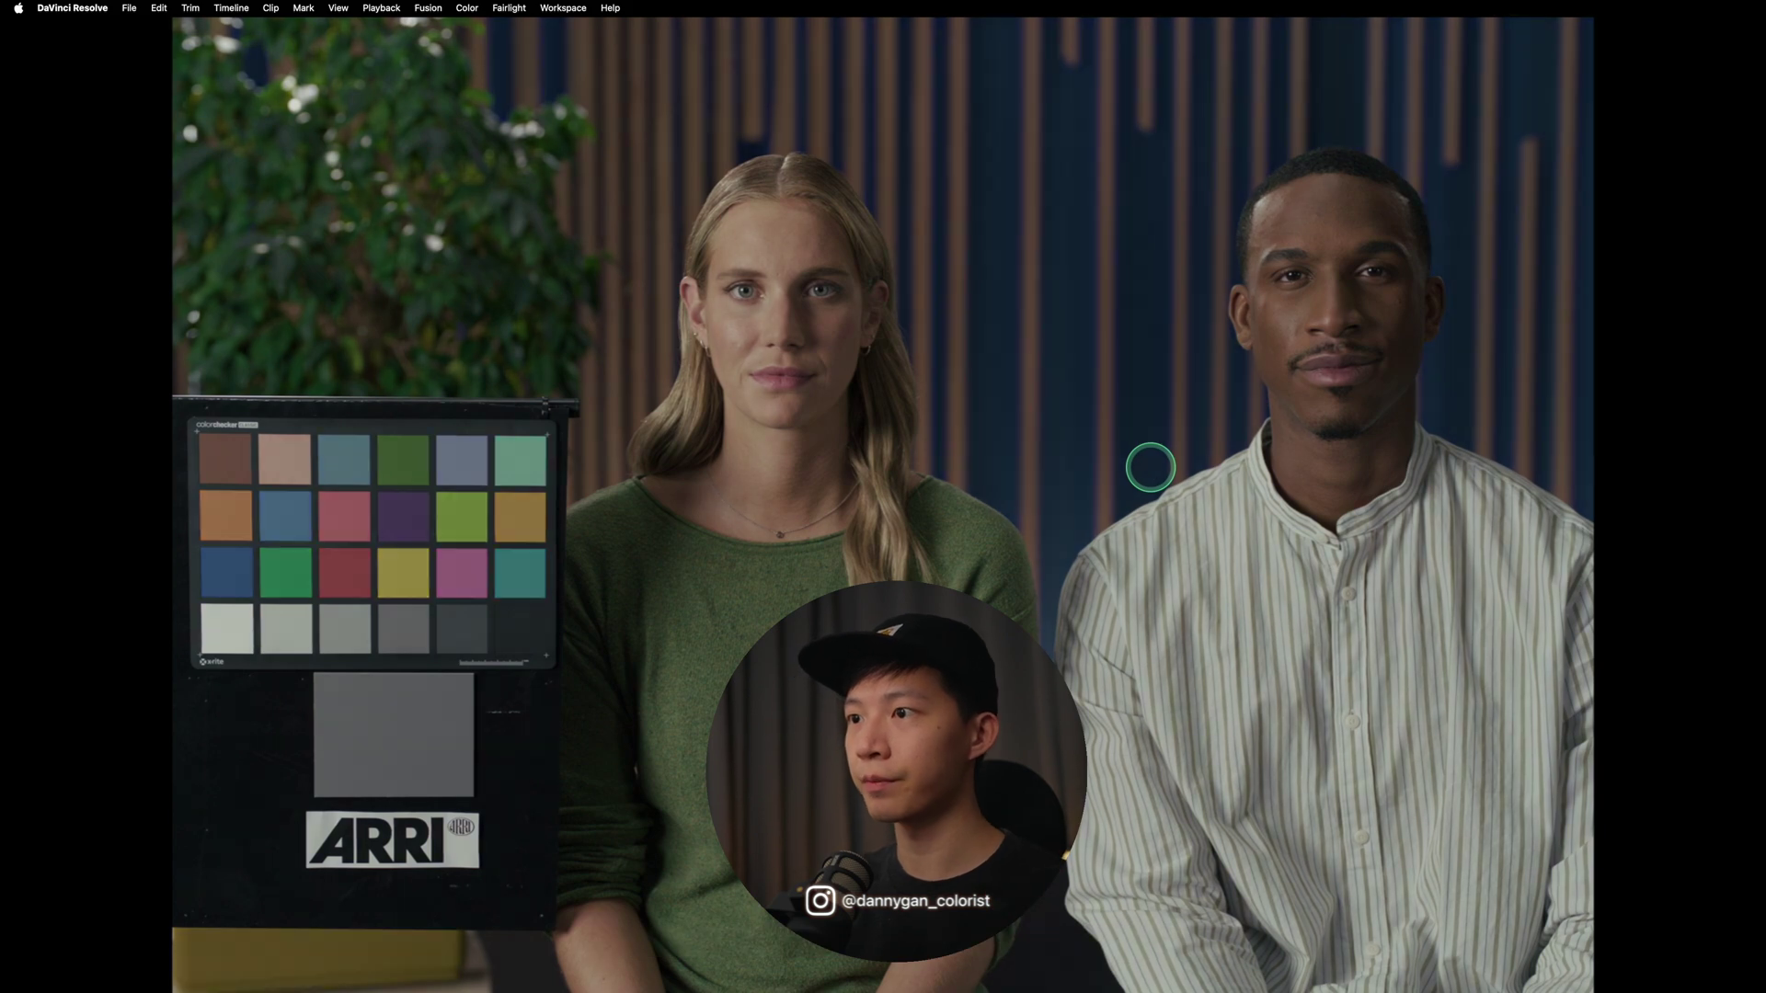
{"action": "key", "text": "shift+d"}
{"action": "key", "text": "shift+d"}
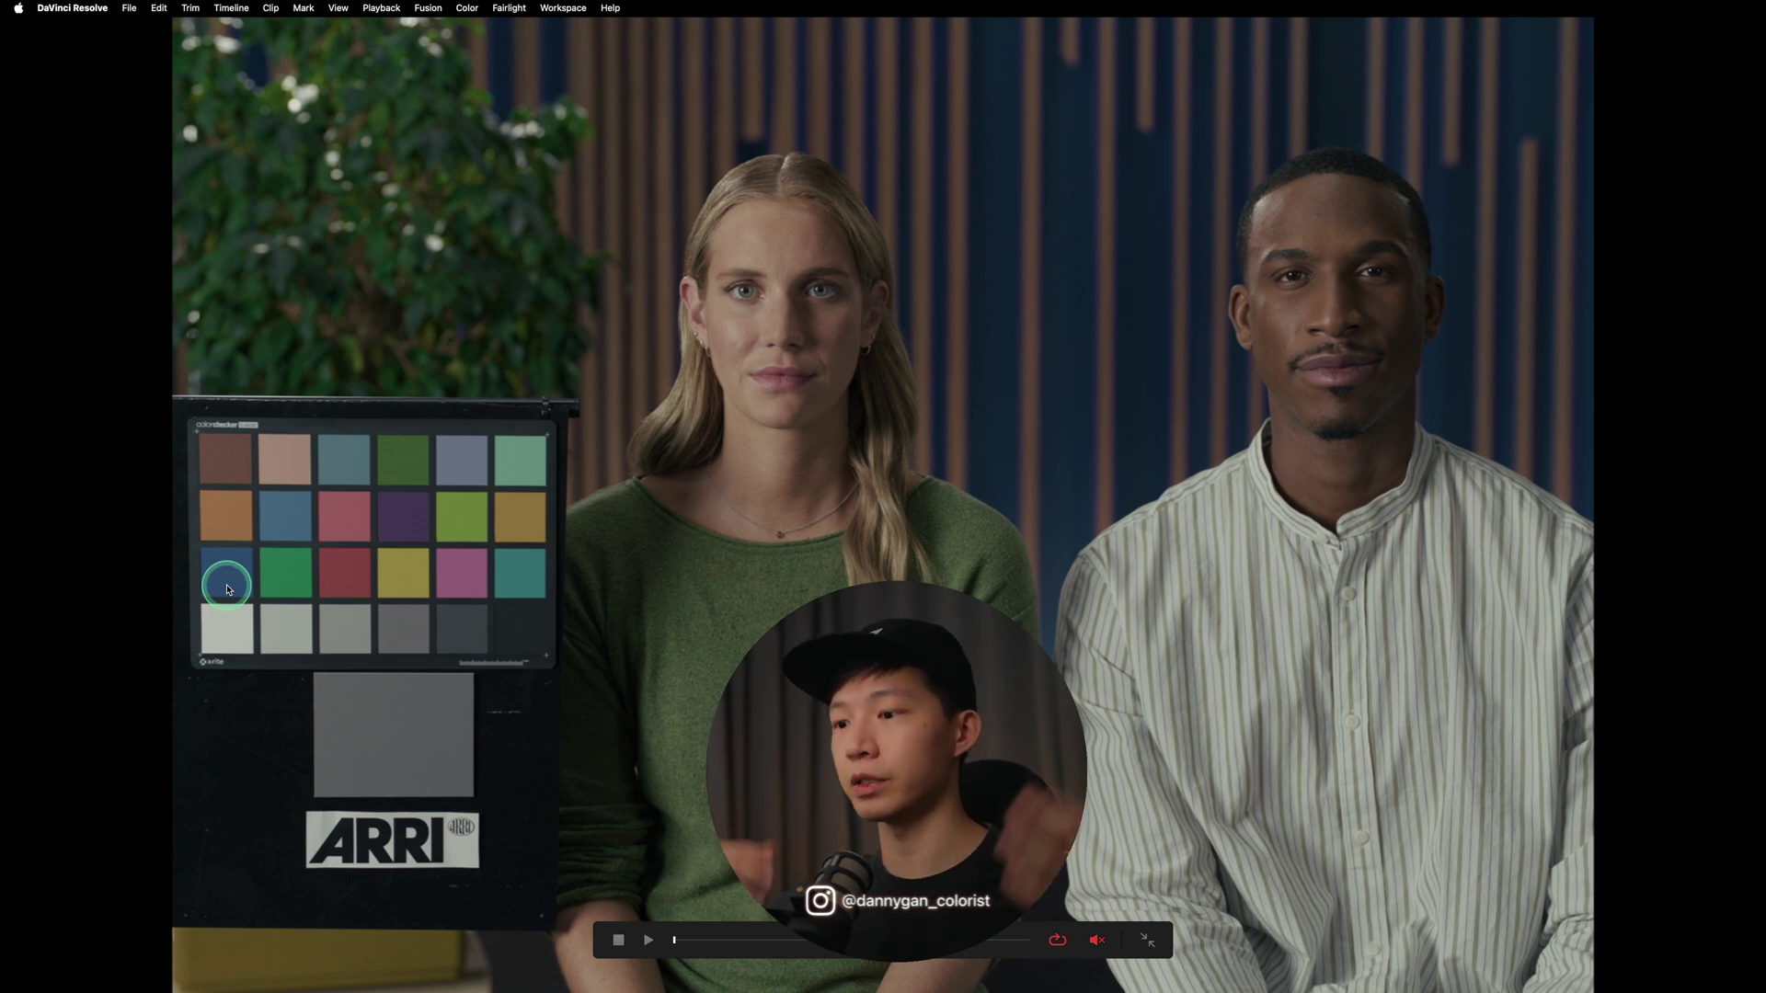
{"action": "key", "text": "shift+d"}
{"action": "key", "text": "shift+d"}
{"action": "key", "text": "shift+d"}
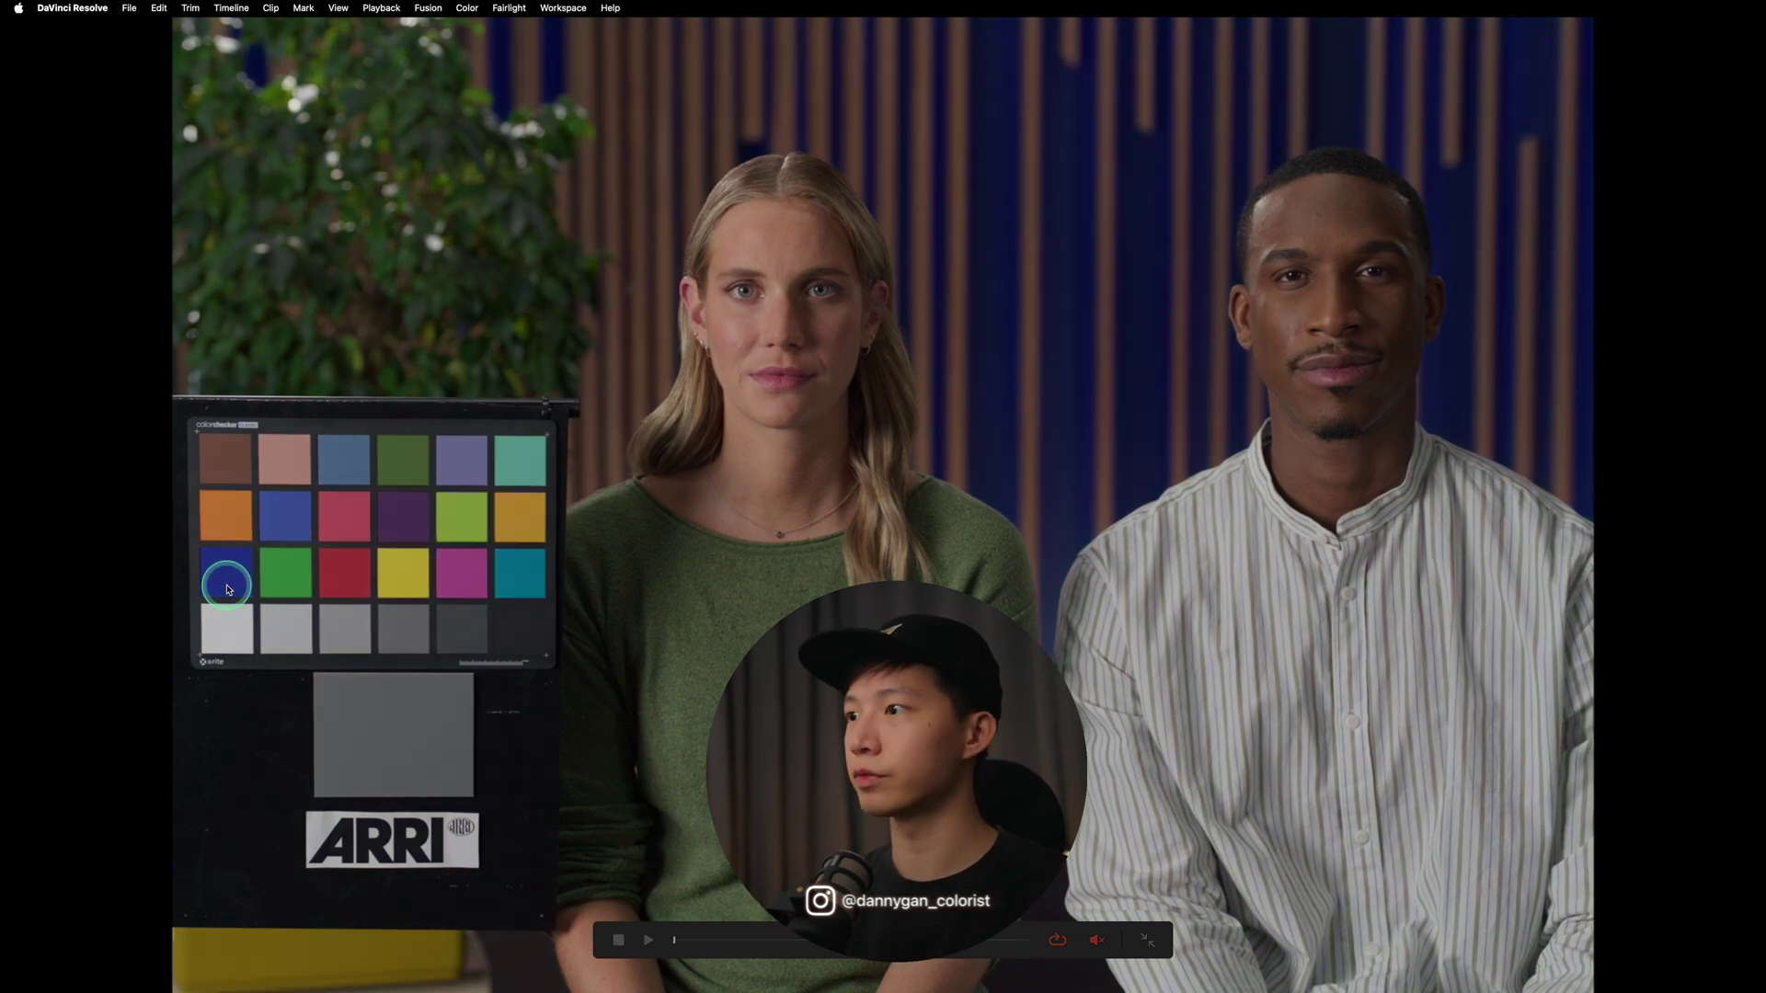
{"action": "key", "text": "shift+d"}
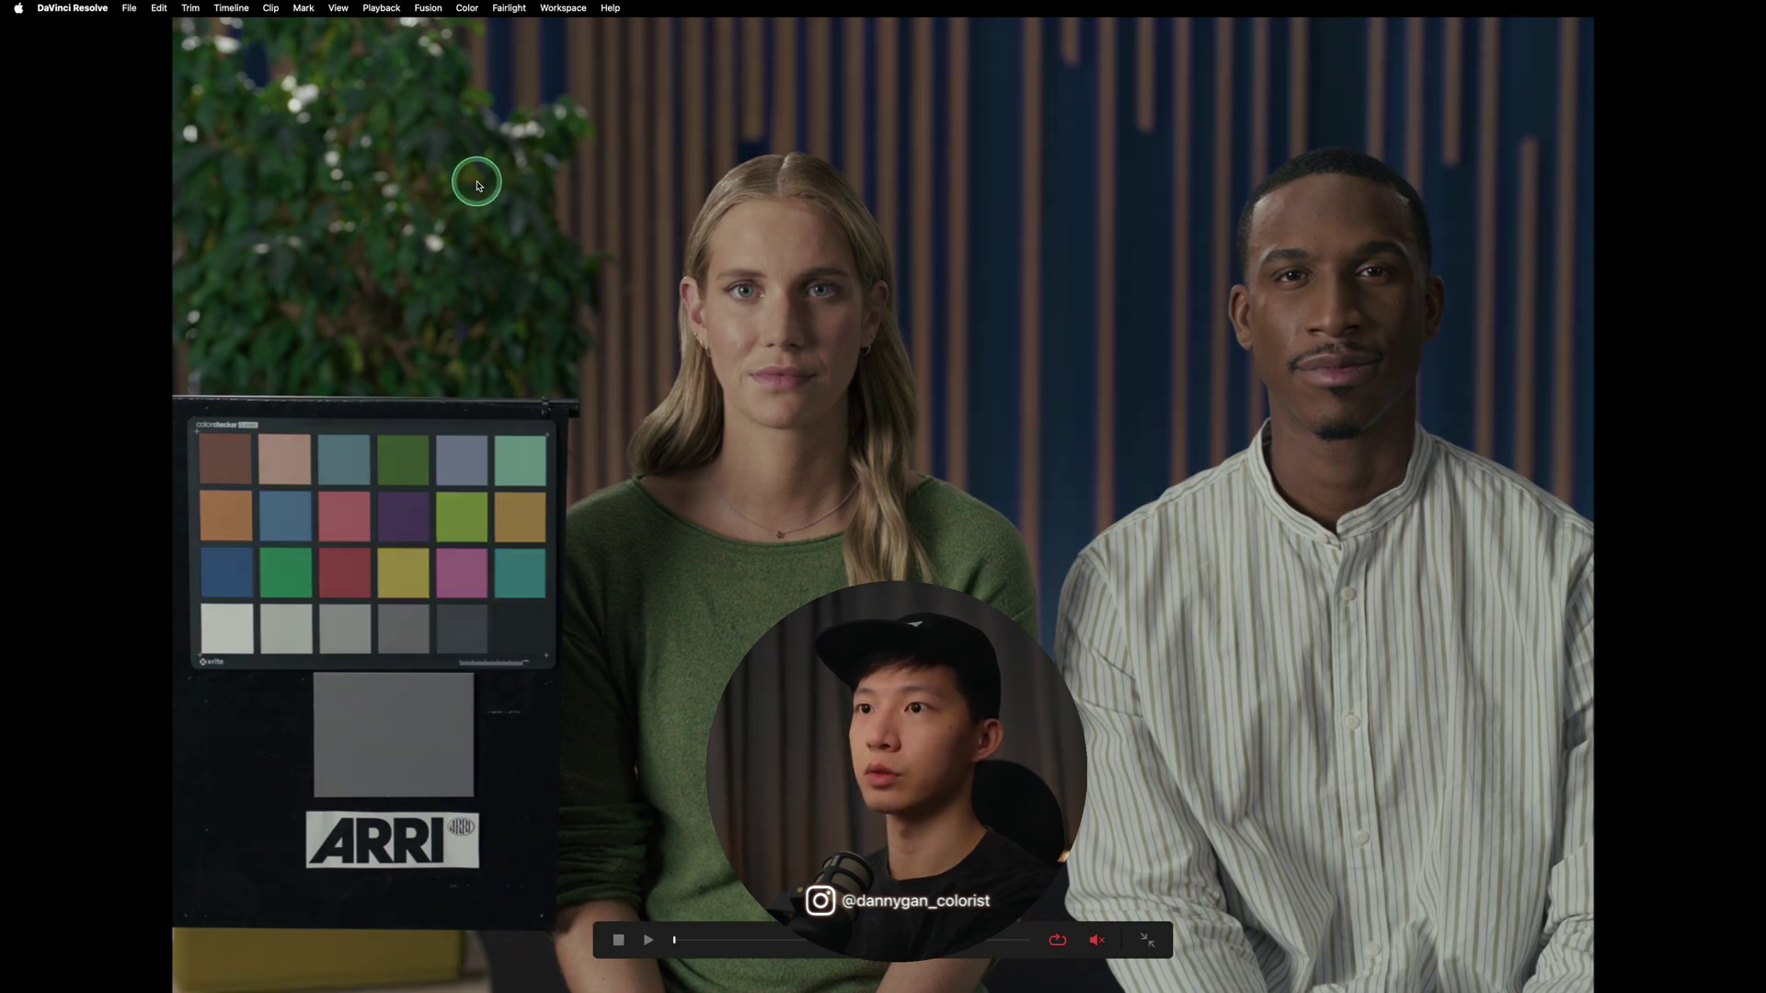
{"action": "key", "text": "shift+d"}
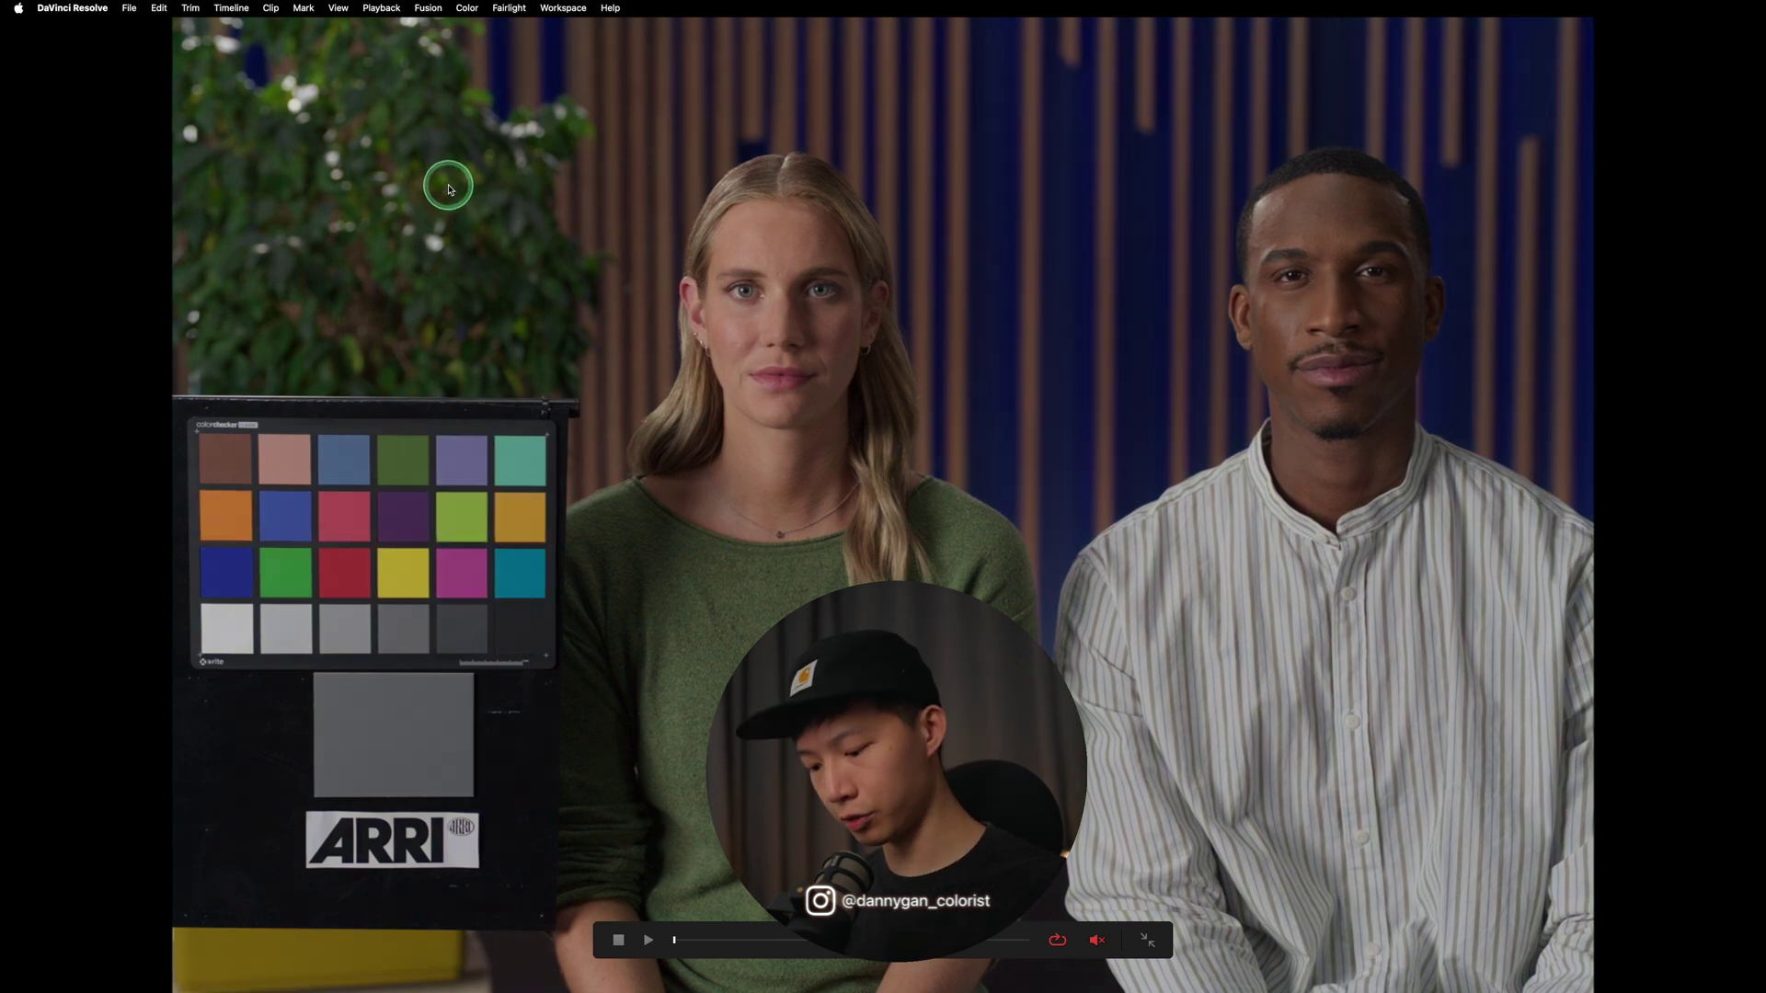
{"action": "key", "text": "Escape"}
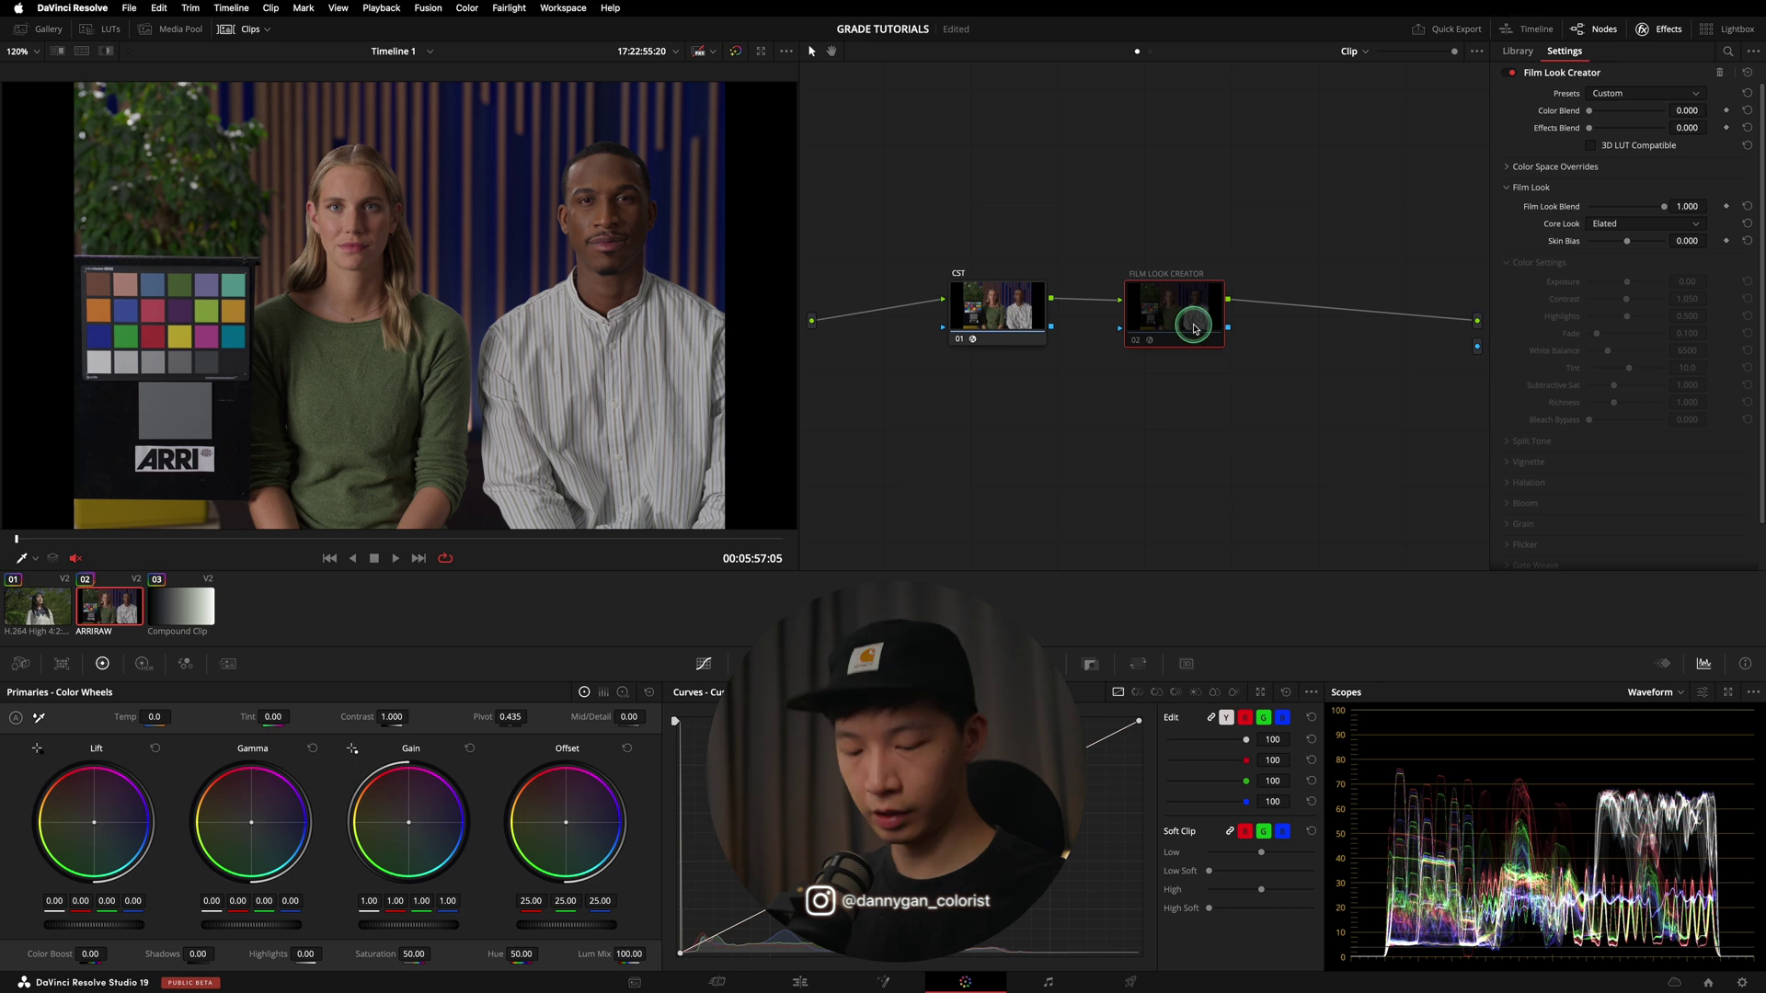
- Give the gradient compound clip the Elated core look and toggle the grade to compare with the neutral ramp
{"action": "left_click", "coordinate": [181, 608]}
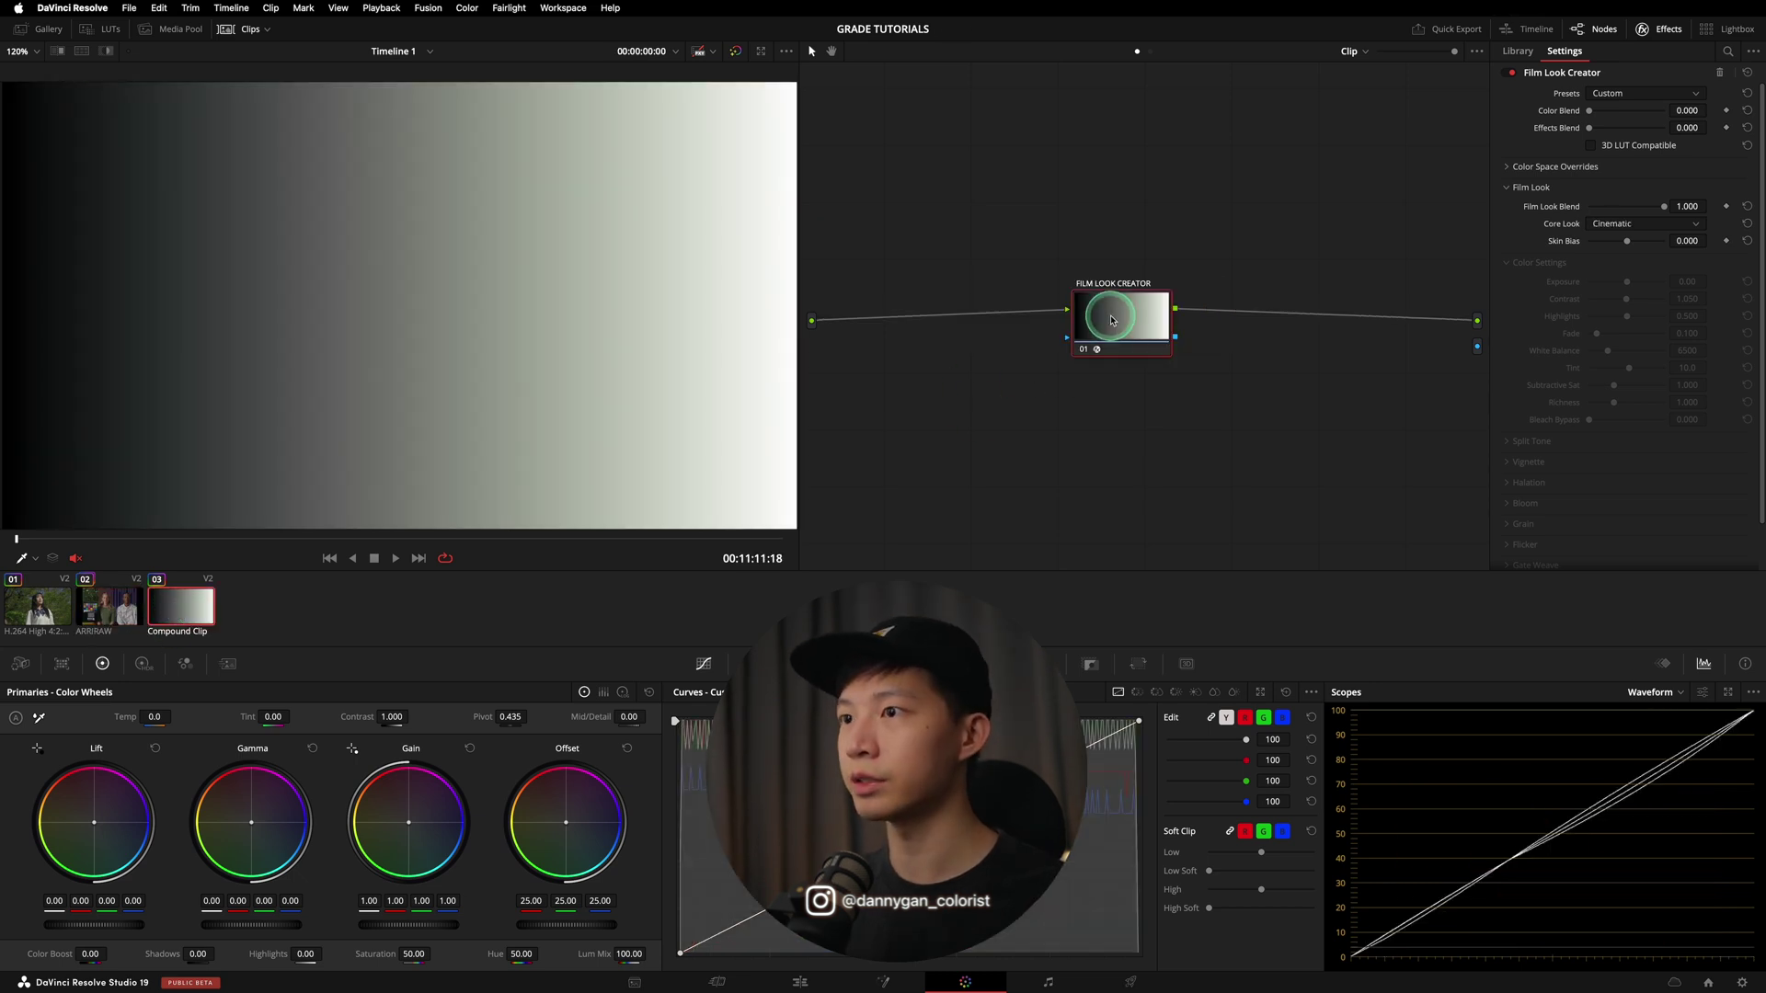
{"action": "left_click", "coordinate": [1111, 320]}
{"action": "left_click", "coordinate": [1097, 357]}
{"action": "left_click", "coordinate": [1090, 406]}
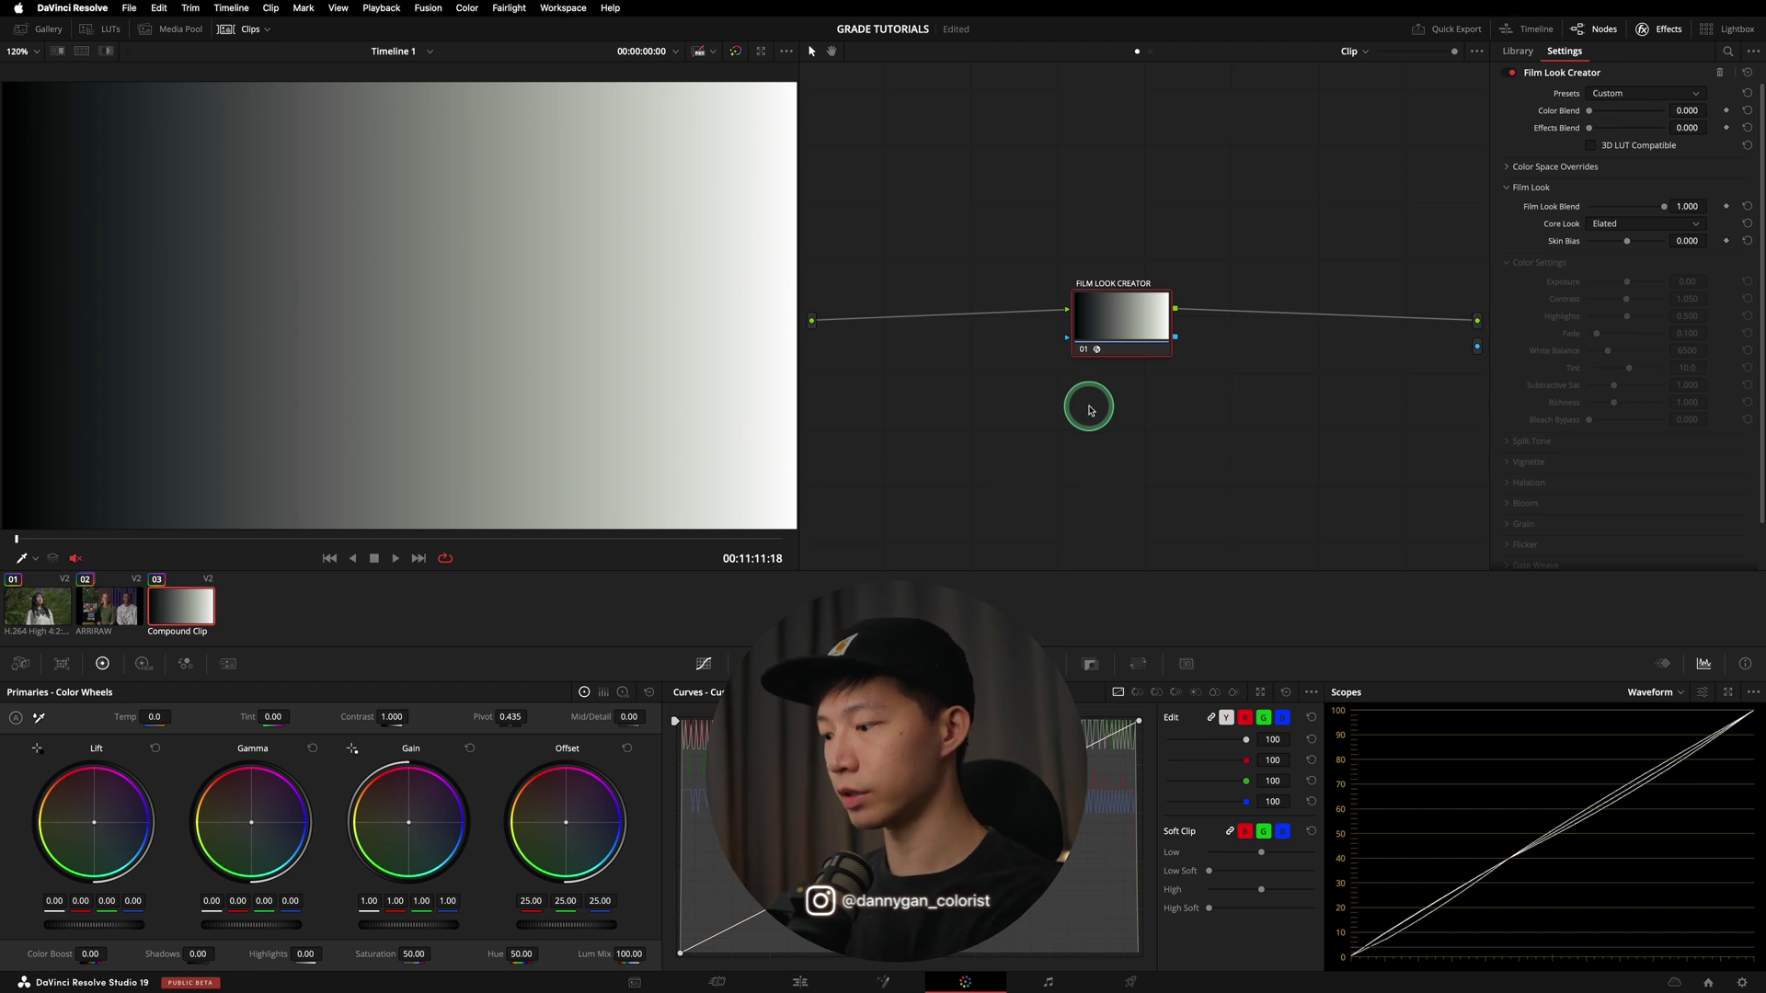
{"action": "key", "text": "ctrl+d"}
{"action": "key", "text": "ctrl+d"}
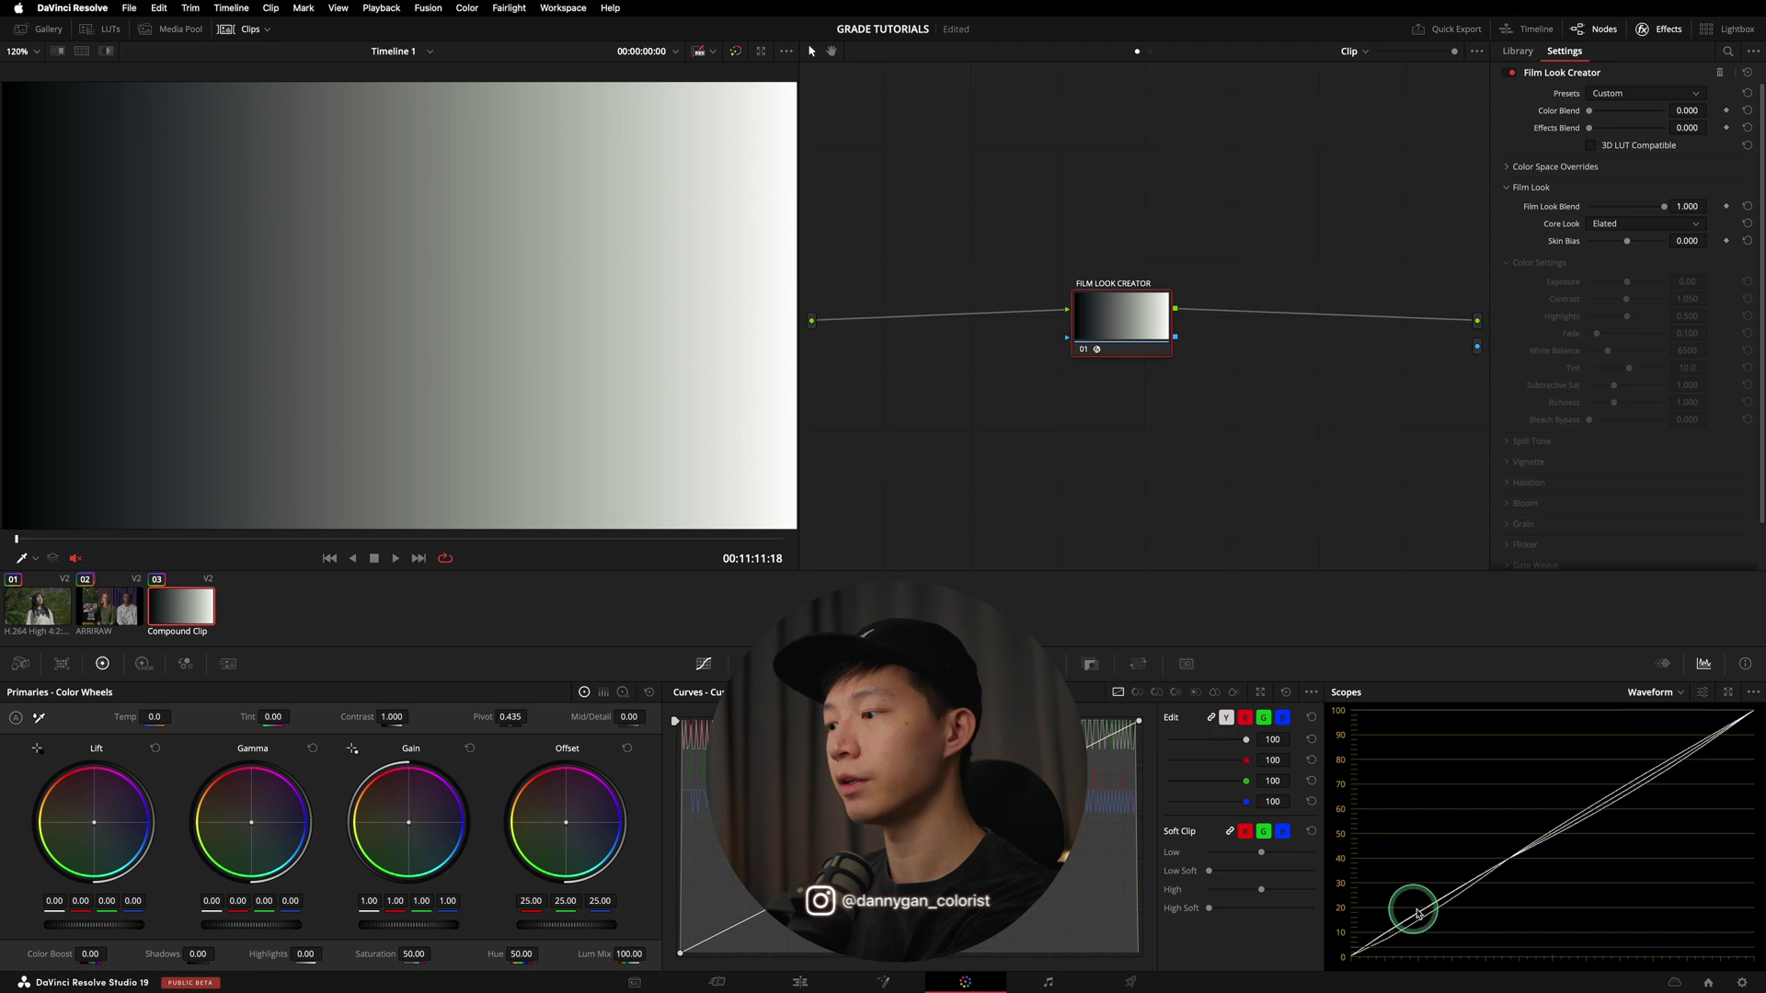
{"action": "key", "text": "super+d"}
{"action": "key", "text": "super+d"}
{"action": "key", "text": "super+d"}
{"action": "key", "text": "super+d"}
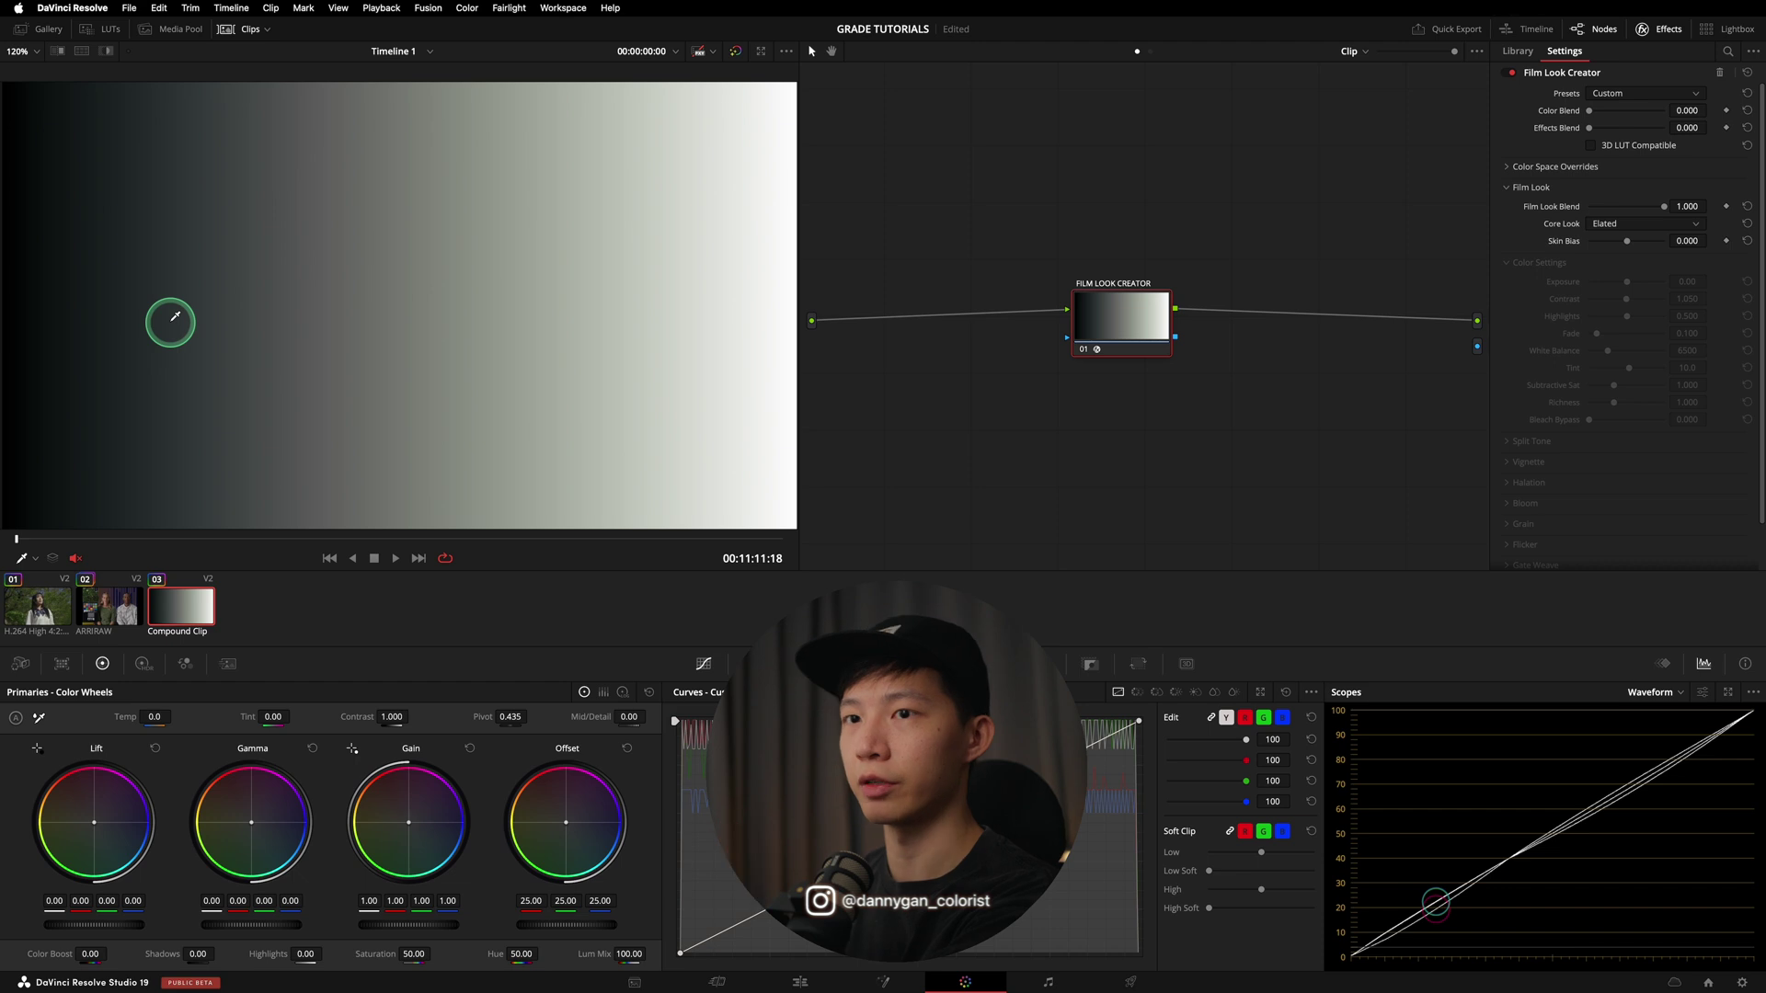
- Try the Elated and Akasaka core looks on the gradient, landing on Cinematic
{"action": "left_click", "coordinate": [1615, 226]}
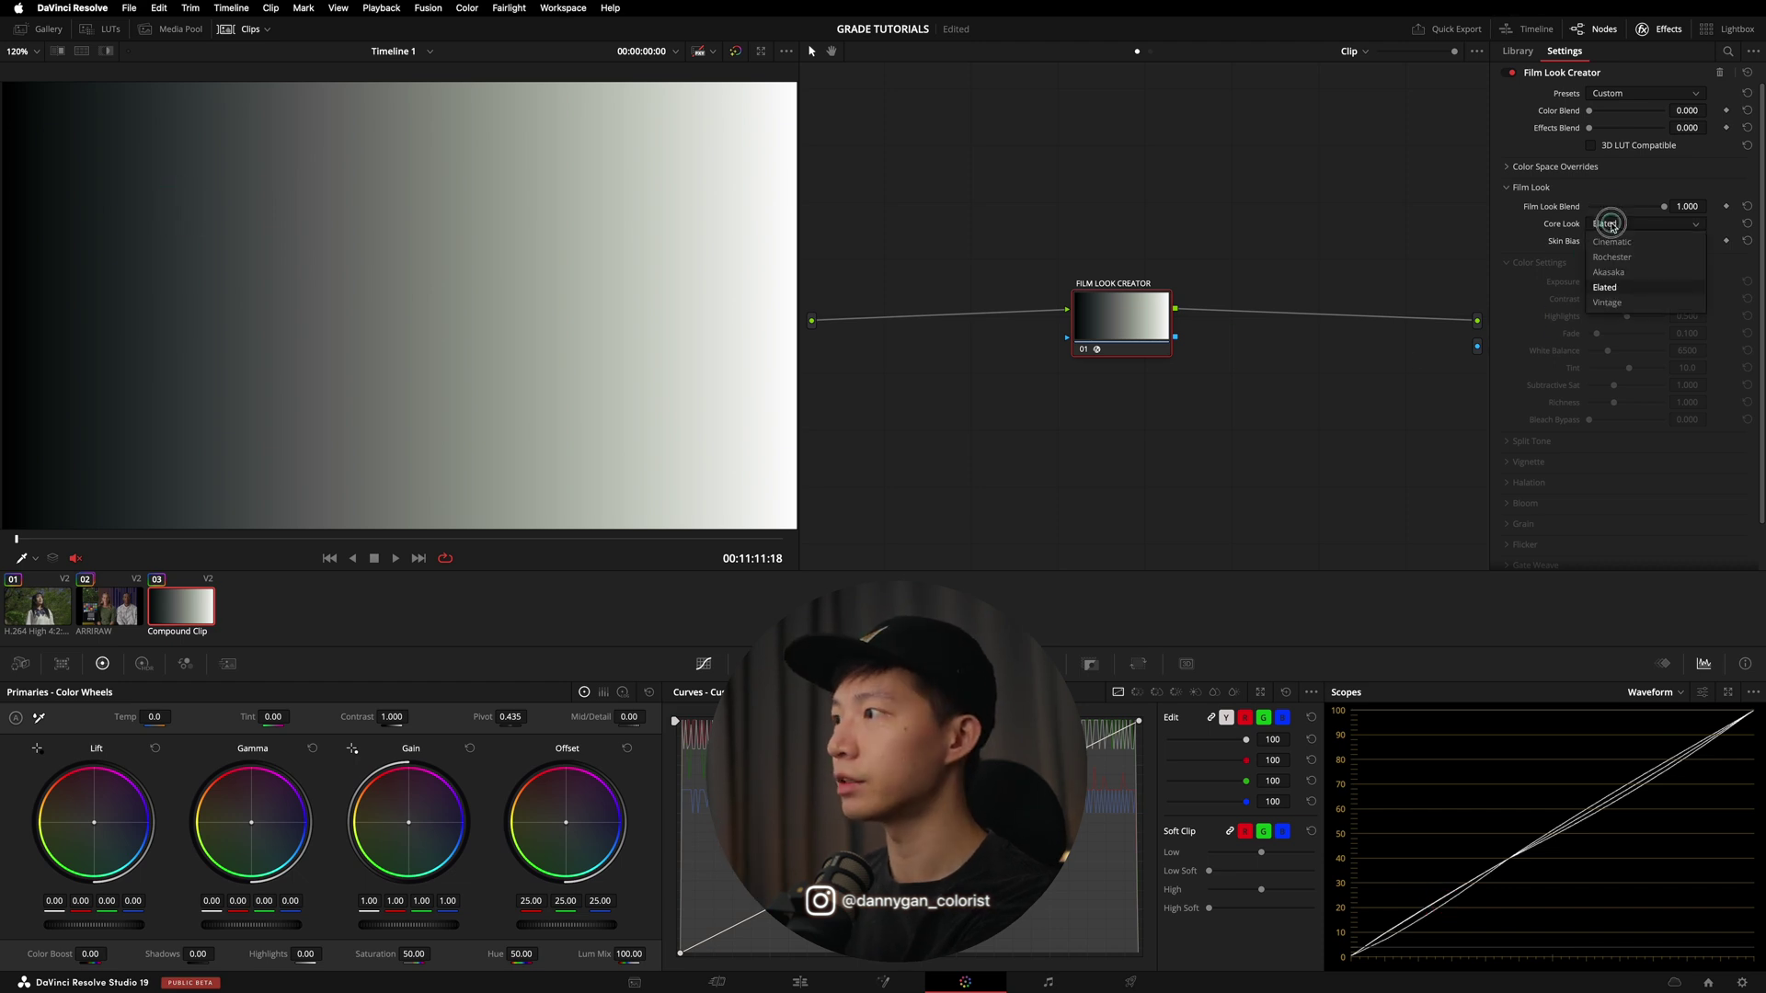
{"action": "left_click", "coordinate": [1623, 275]}
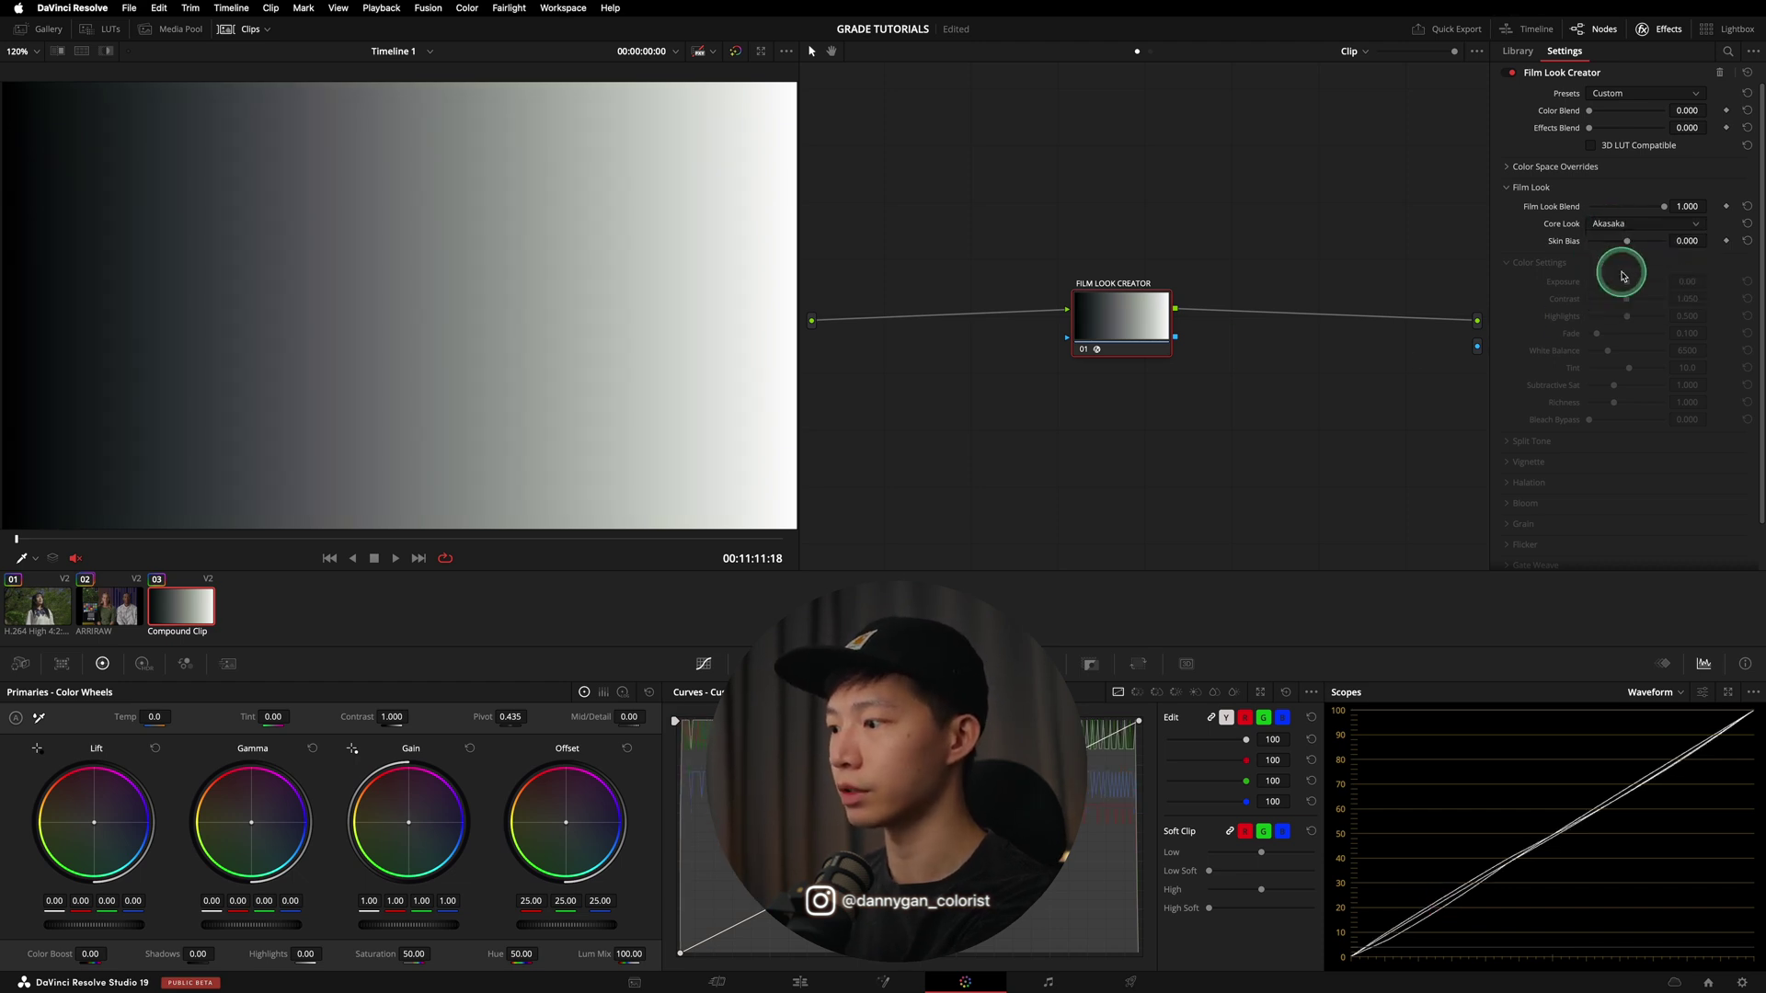
{"action": "left_click", "coordinate": [1619, 225]}
{"action": "left_click", "coordinate": [1621, 275]}
{"action": "left_click", "coordinate": [1626, 230]}
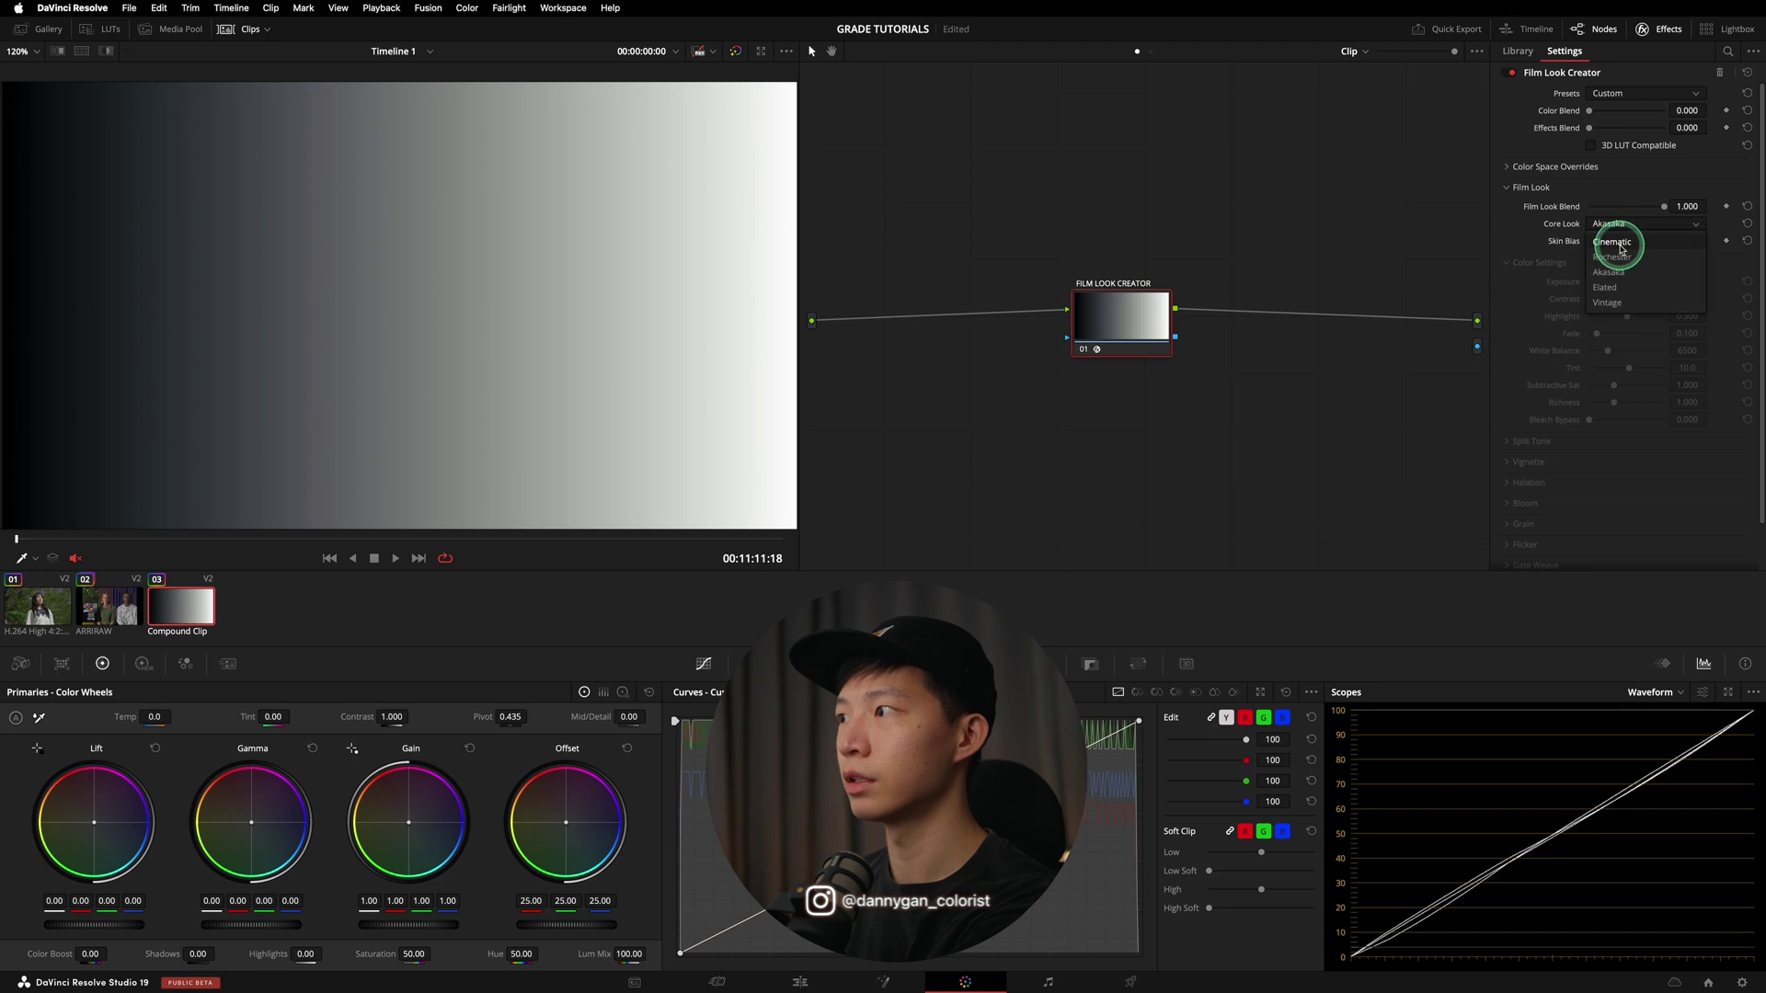
{"action": "left_click", "coordinate": [1621, 243]}
- Compare Elated against Cinematic once more, then settle on the Vintage core look
{"action": "left_click", "coordinate": [1623, 231]}
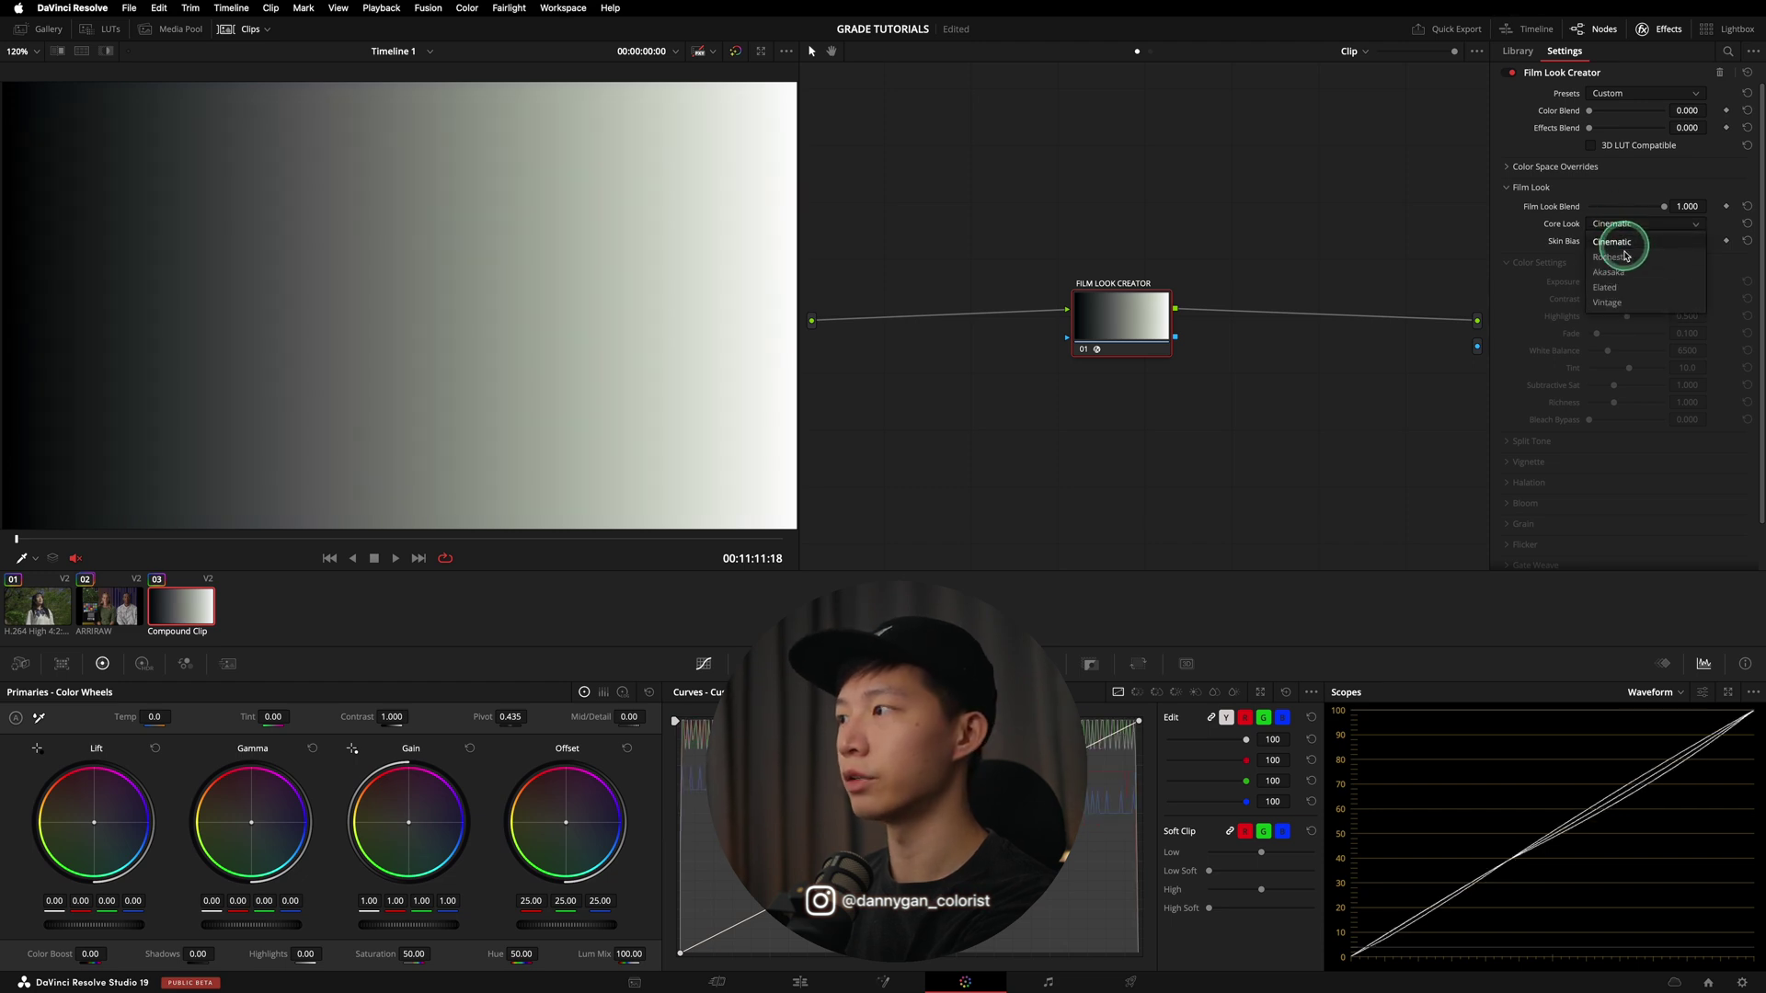
{"action": "left_click", "coordinate": [1625, 291]}
{"action": "left_click", "coordinate": [1619, 228]}
{"action": "left_click", "coordinate": [1621, 242]}
{"action": "left_click", "coordinate": [1621, 224]}
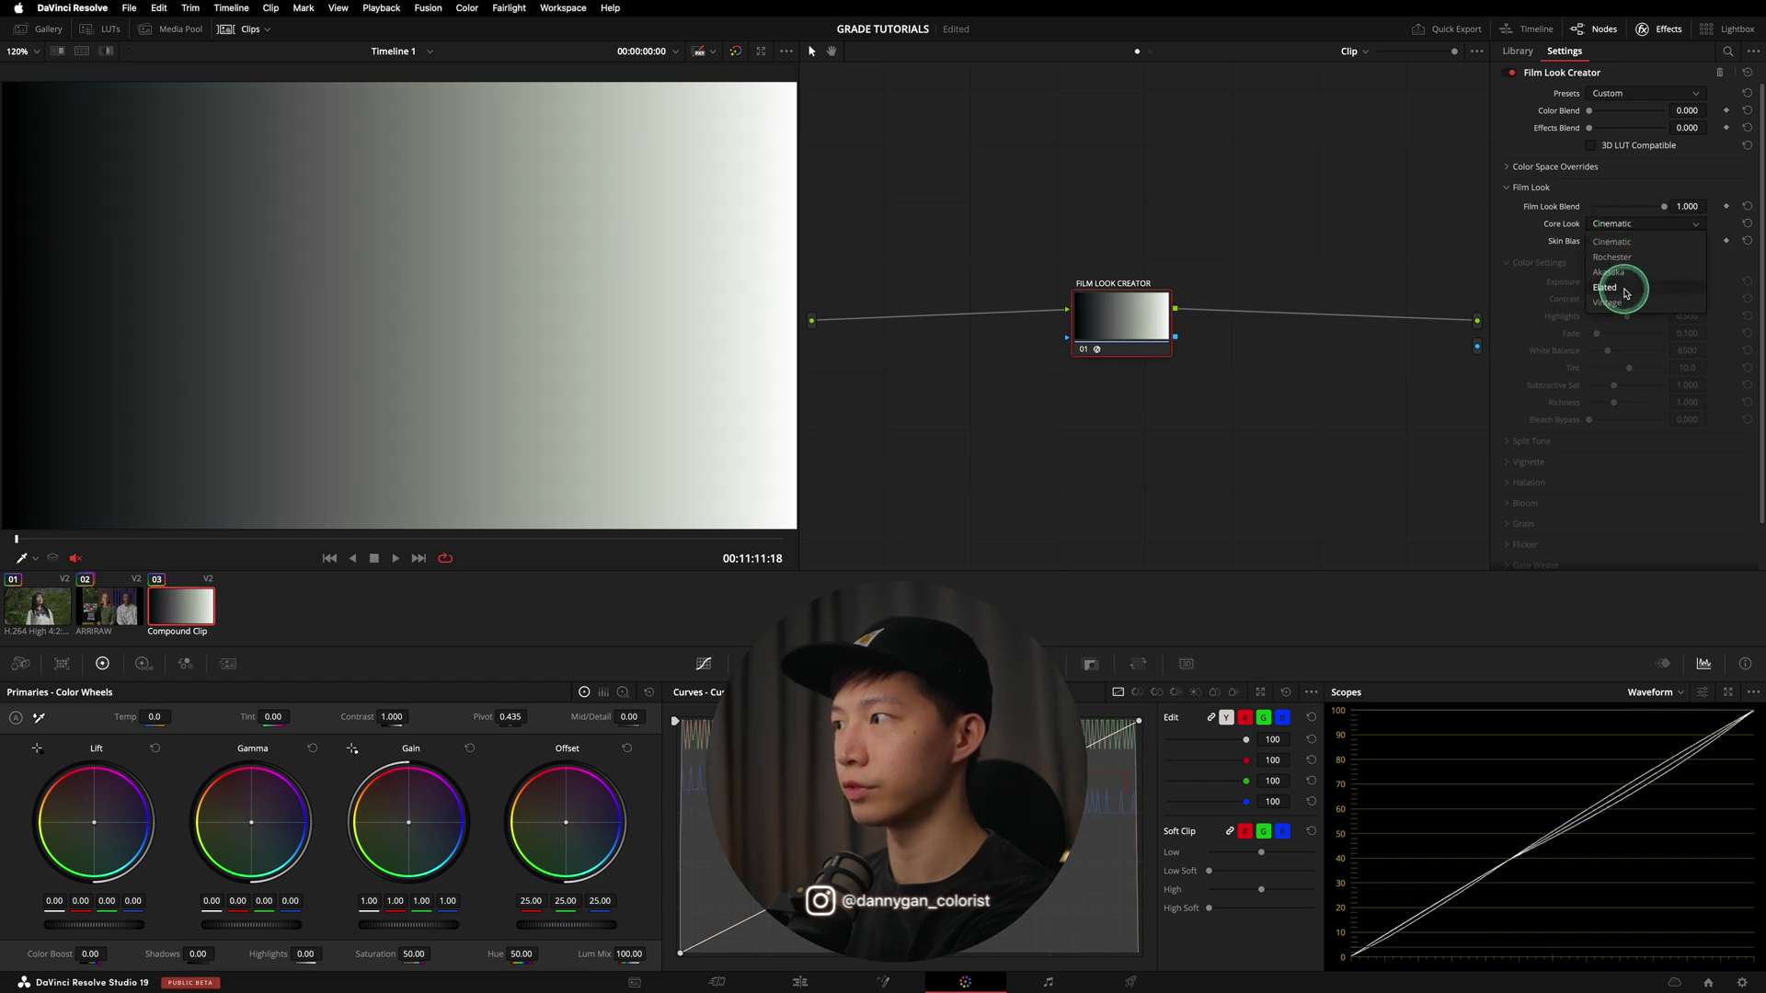
{"action": "left_click", "coordinate": [1625, 290]}
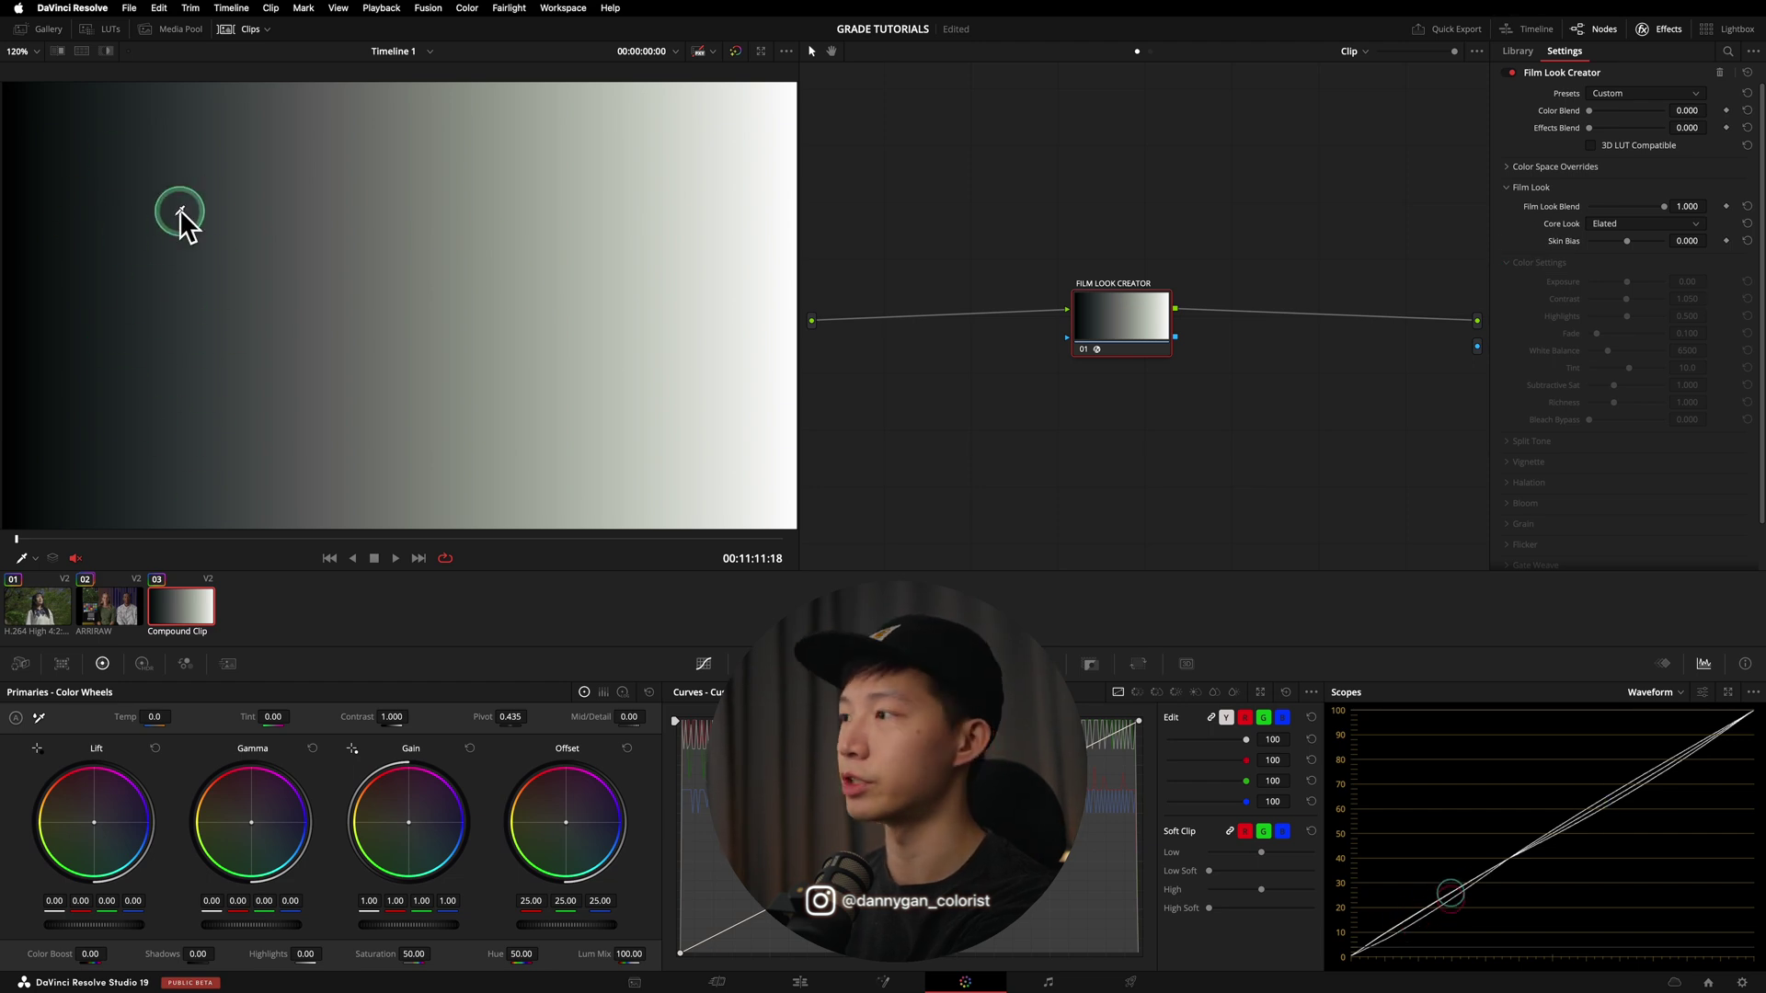
{"action": "left_click", "coordinate": [1604, 226]}
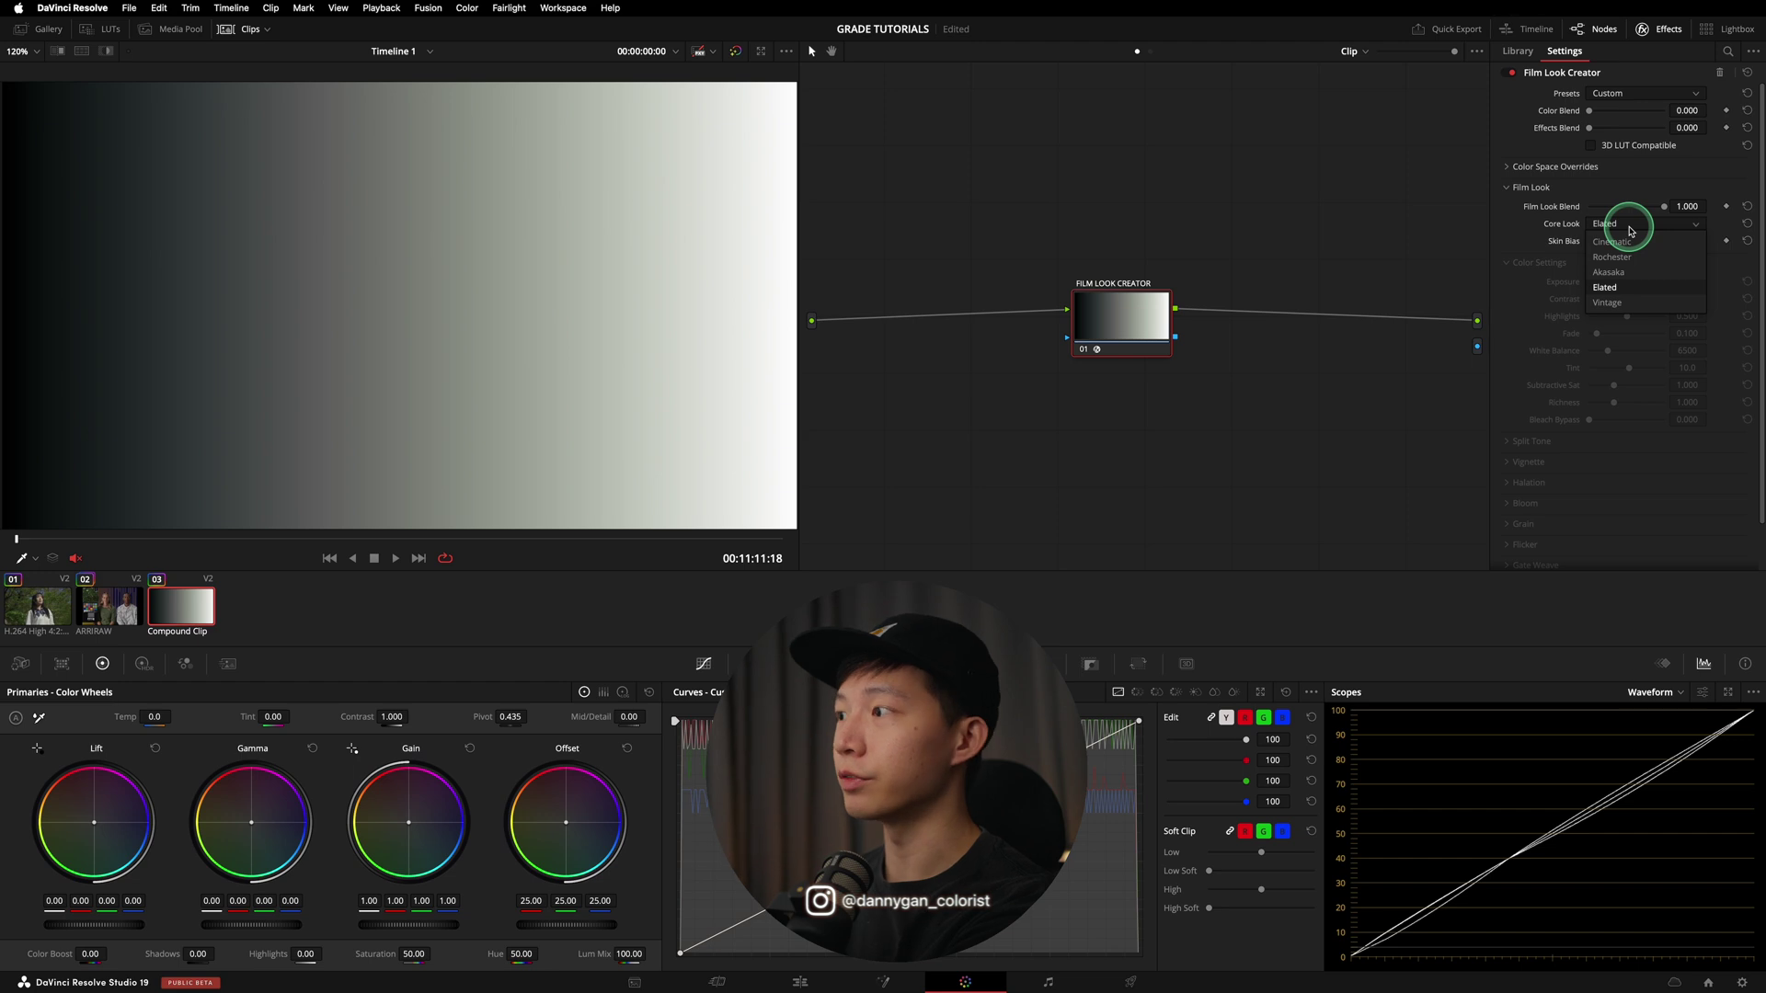
{"action": "left_click", "coordinate": [1608, 304]}
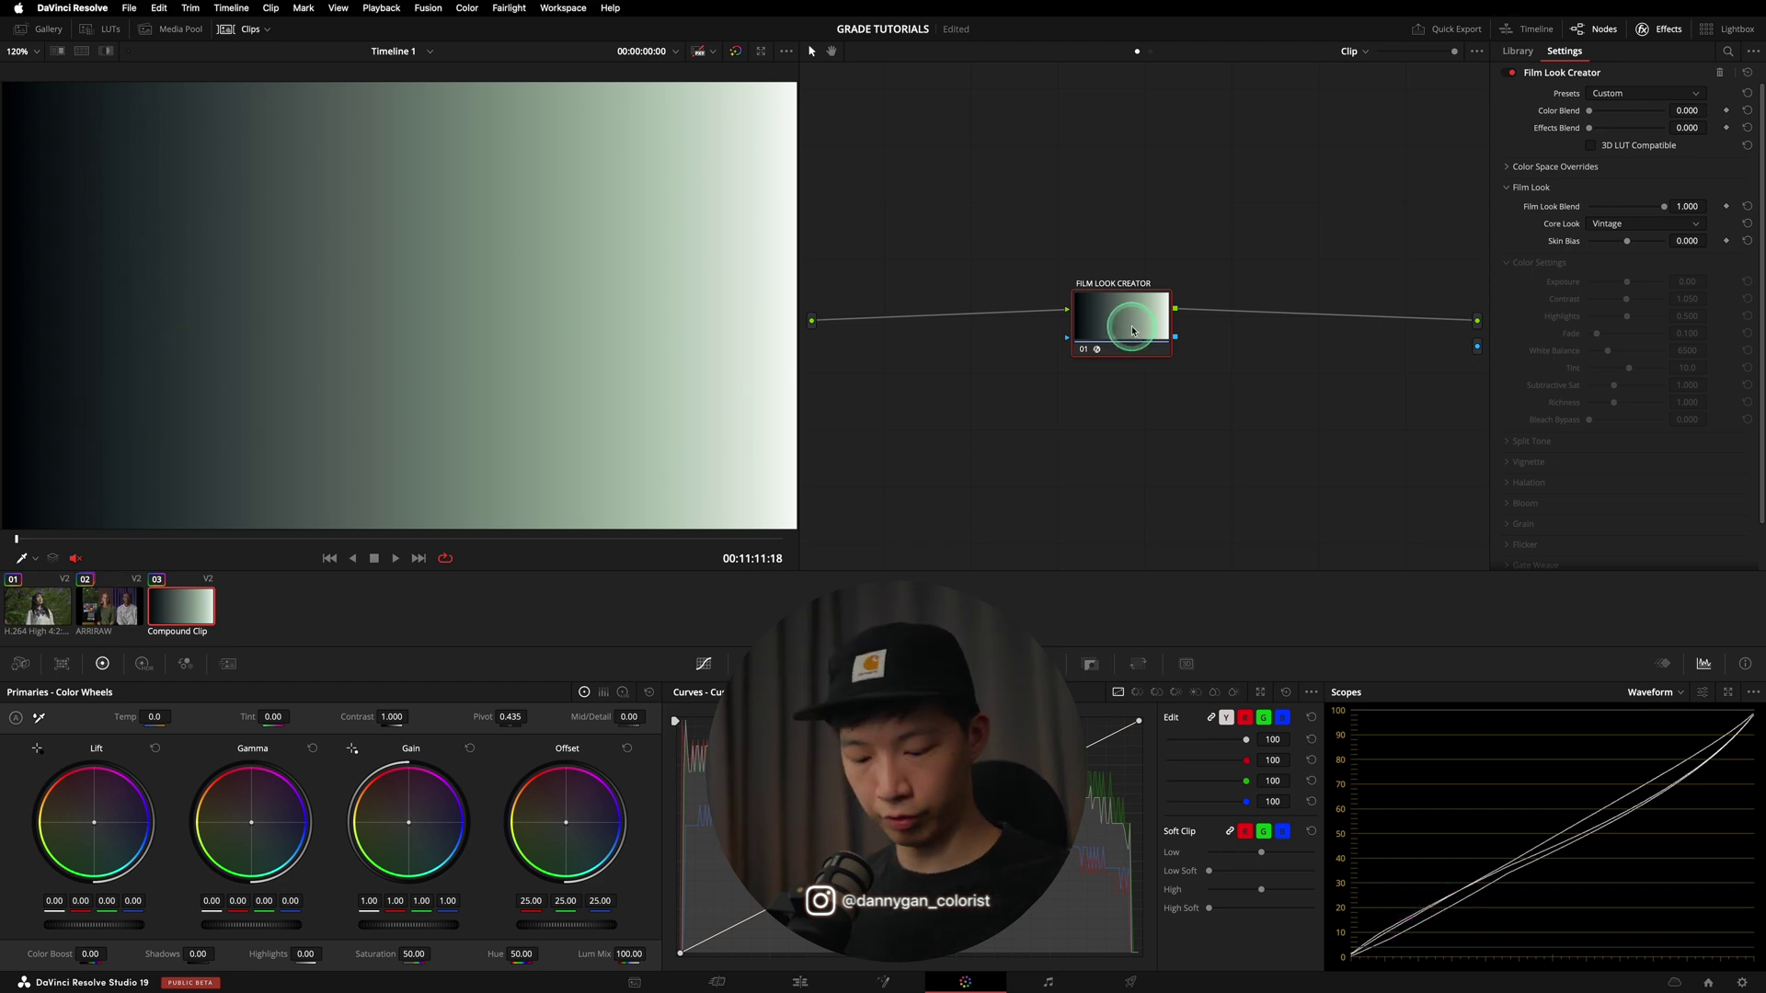
- Show the ARRI clip's Vintage look full screen, toggling the grade on and off against the original
{"action": "left_click", "coordinate": [140, 610]}
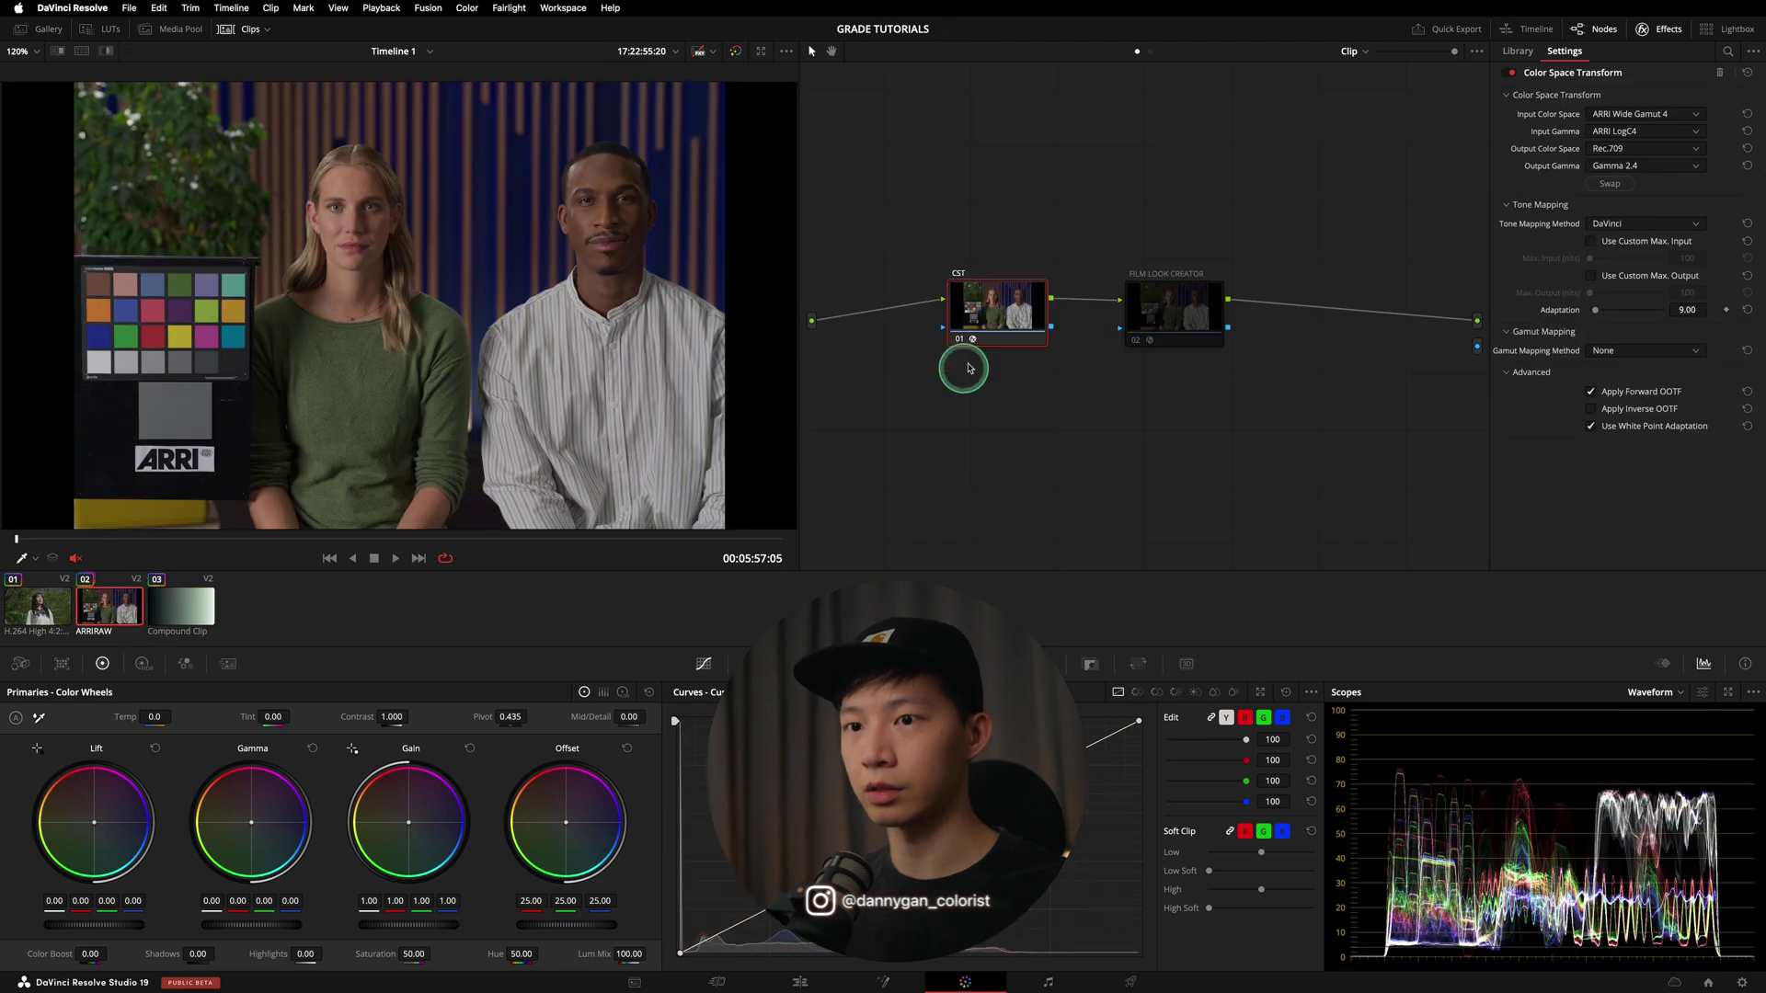
{"action": "left_click", "coordinate": [1173, 313]}
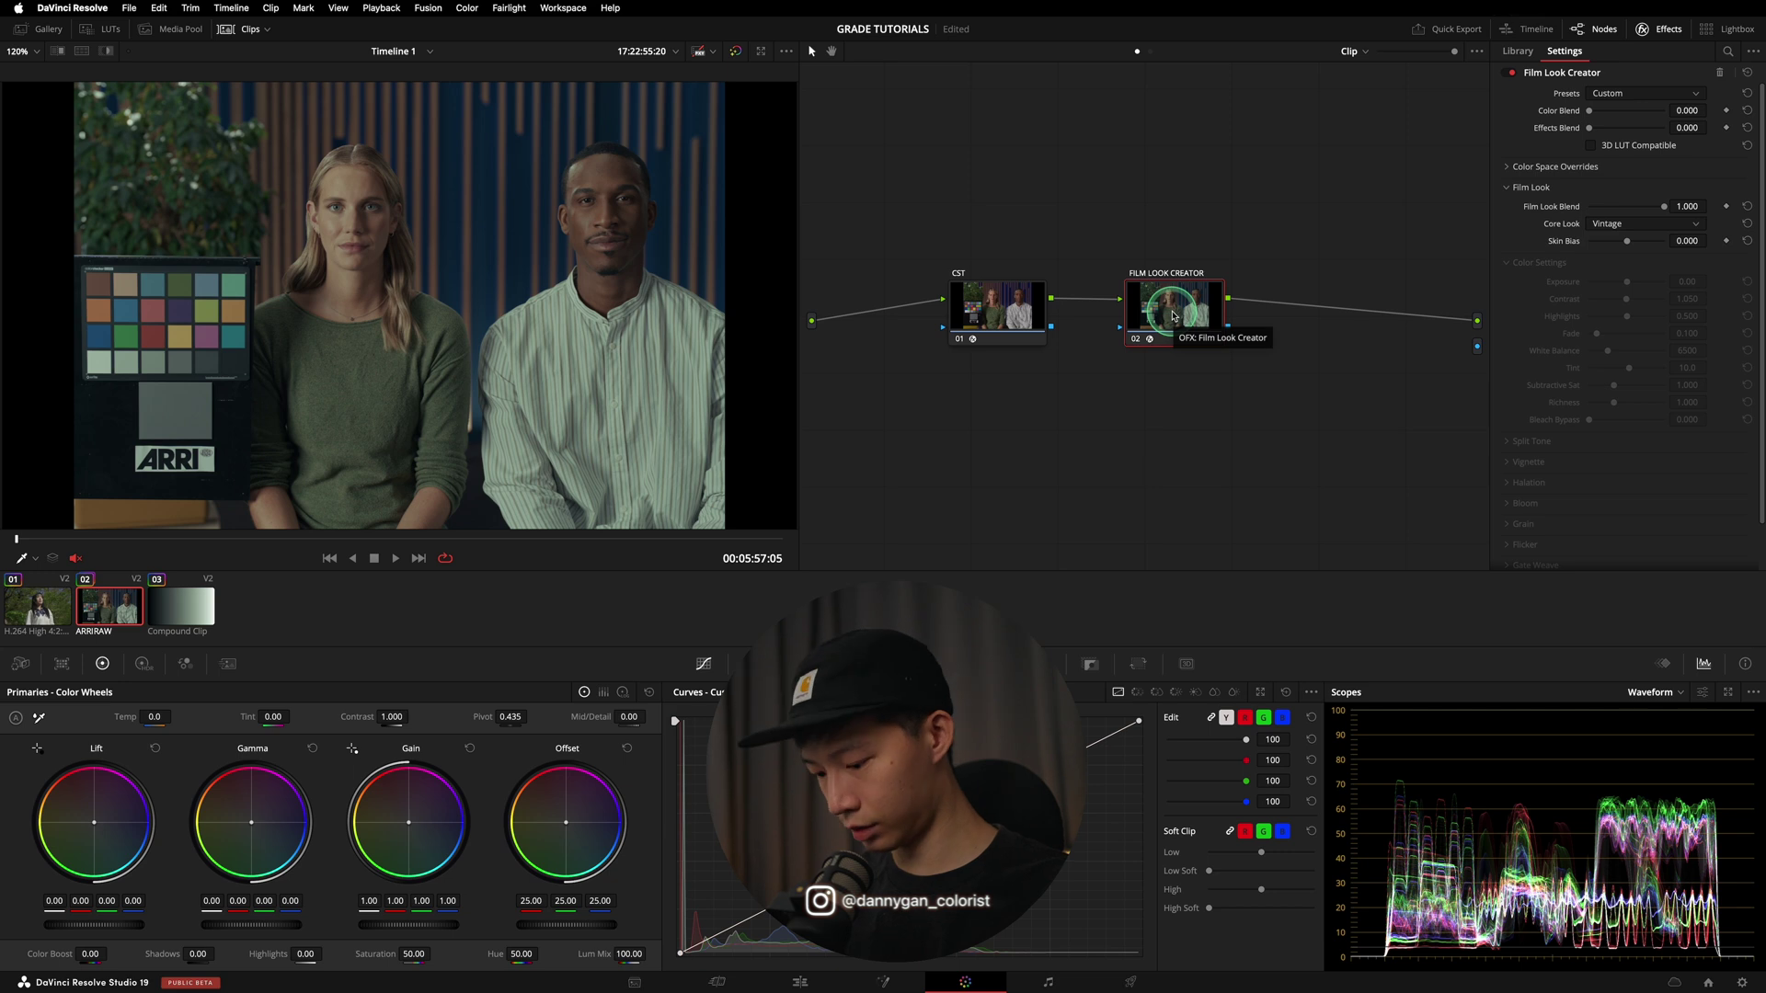
{"action": "key", "text": "p"}
{"action": "key", "text": "shift+d"}
{"action": "key", "text": "ctrl+d"}
{"action": "key", "text": "ctrl+d"}
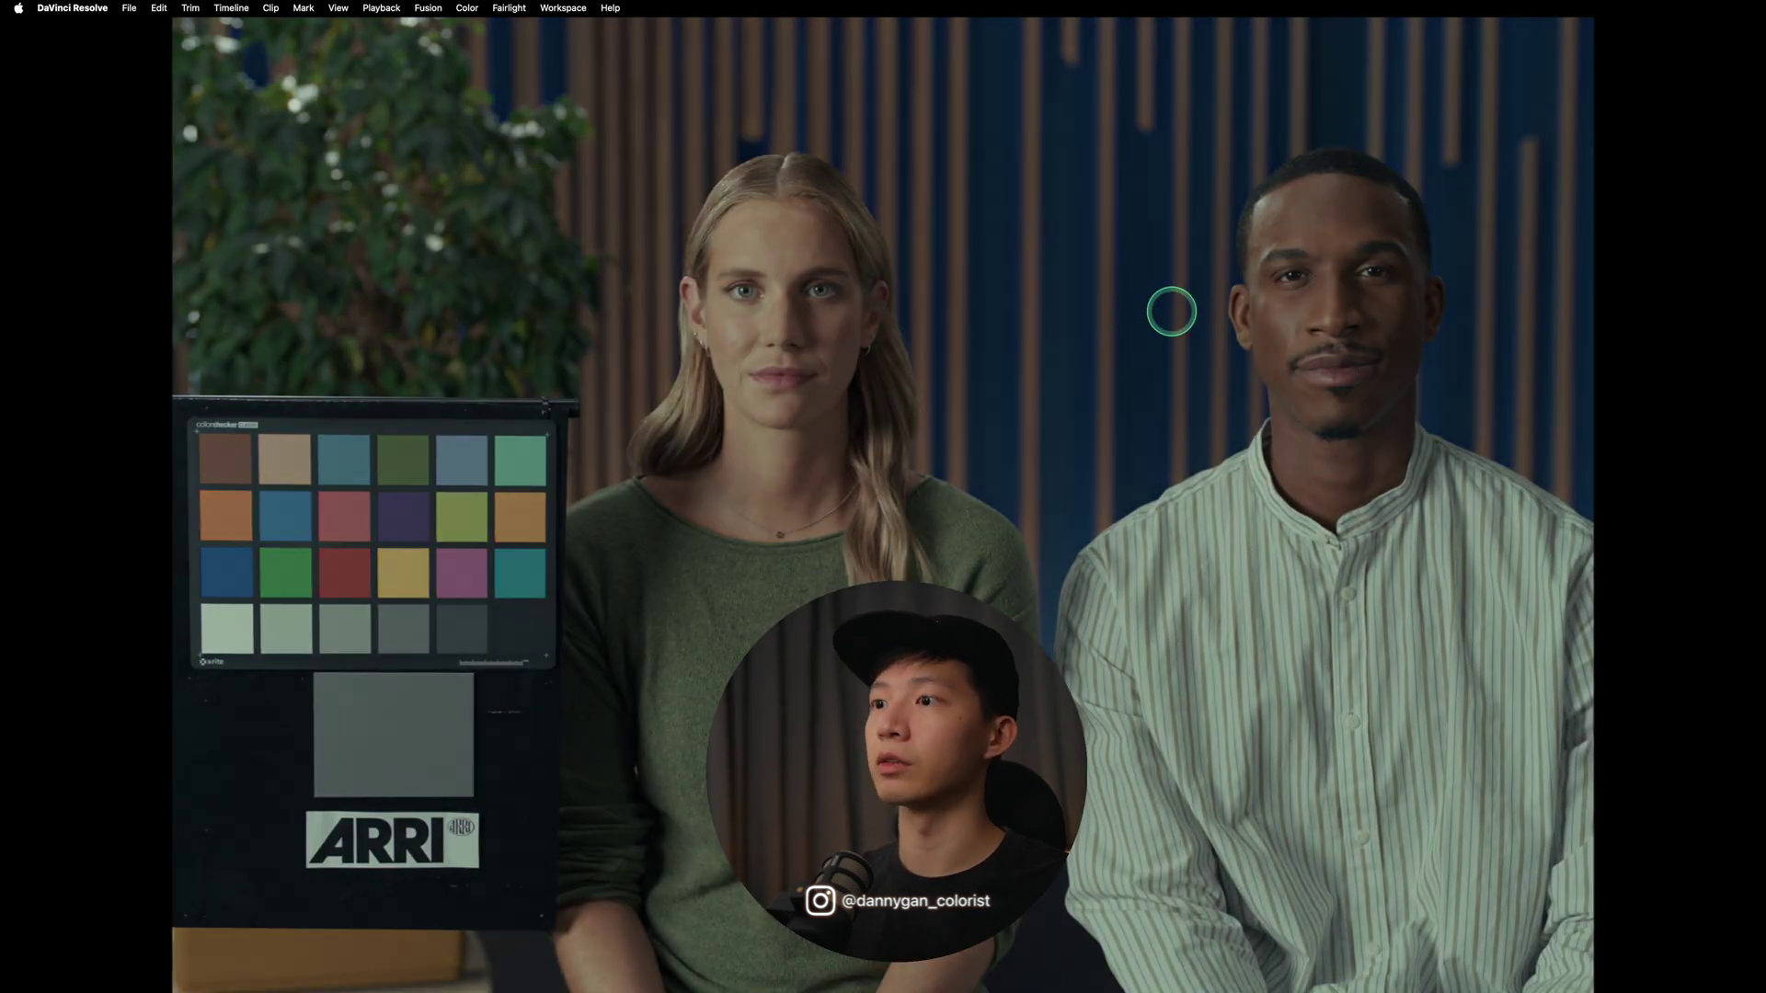
{"action": "key", "text": "shift+d"}
{"action": "key", "text": "shift+d"}
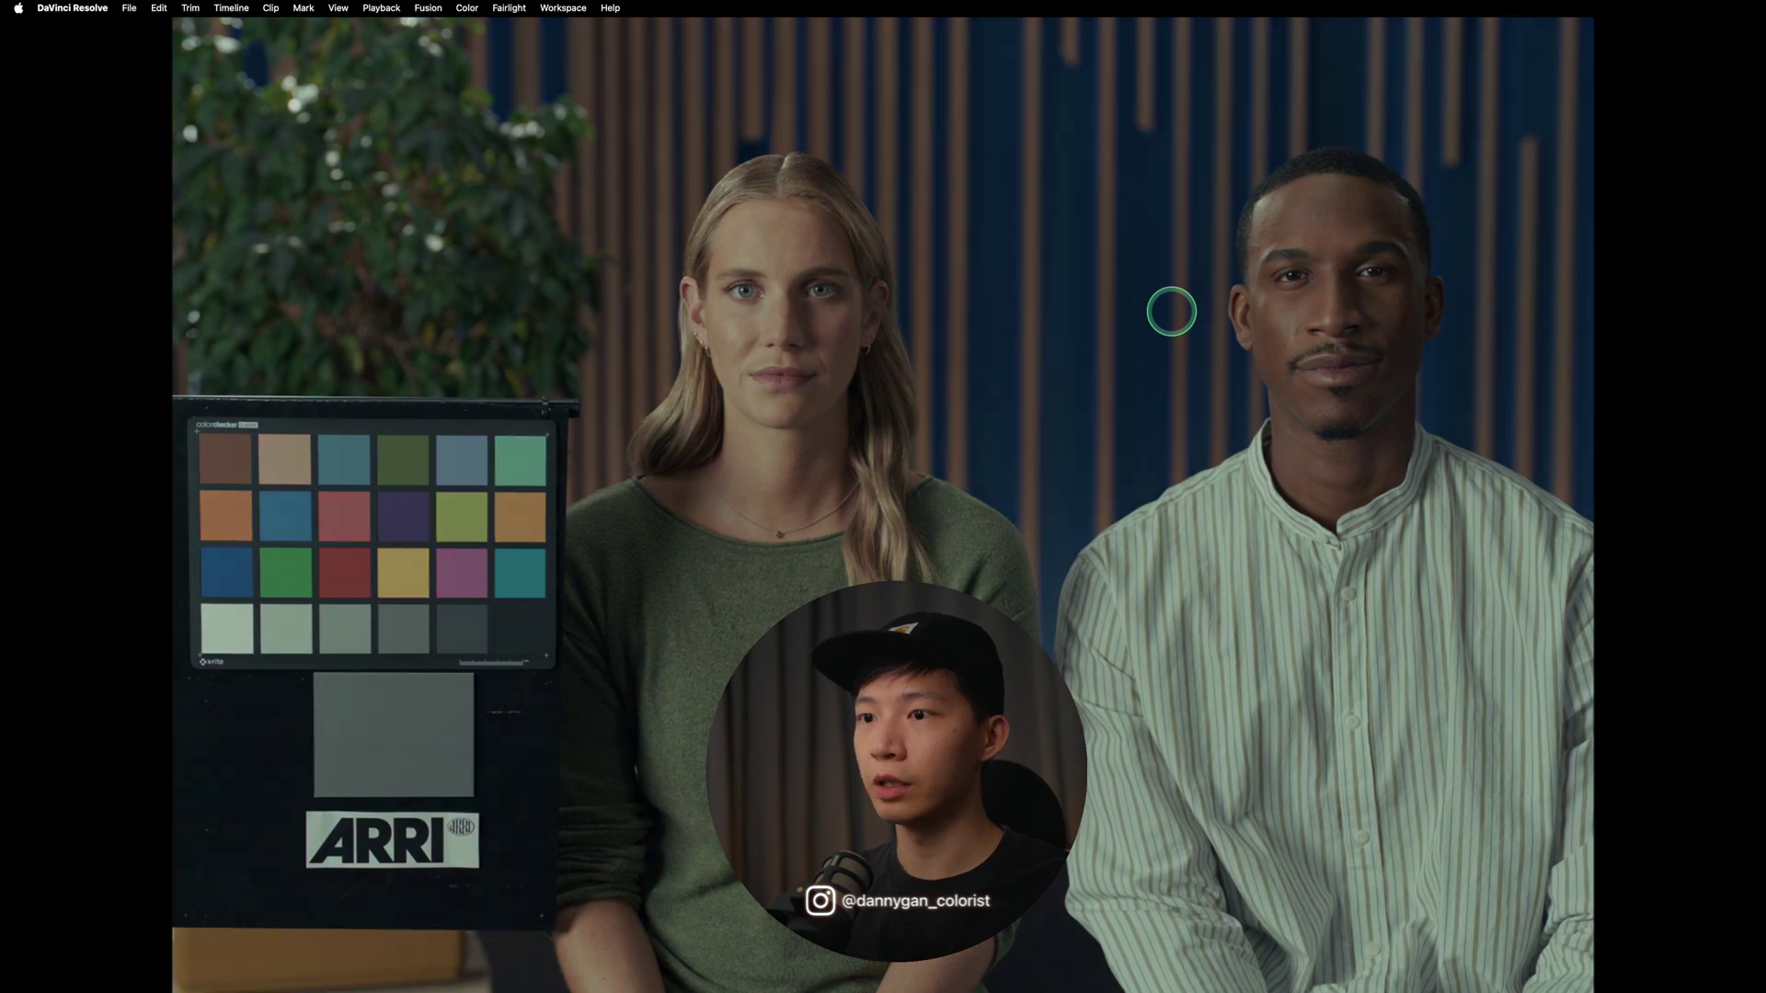
{"action": "key", "text": "ctrl+d"}
{"action": "key", "text": "ctrl+d"}
{"action": "key", "text": "ctrl+d"}
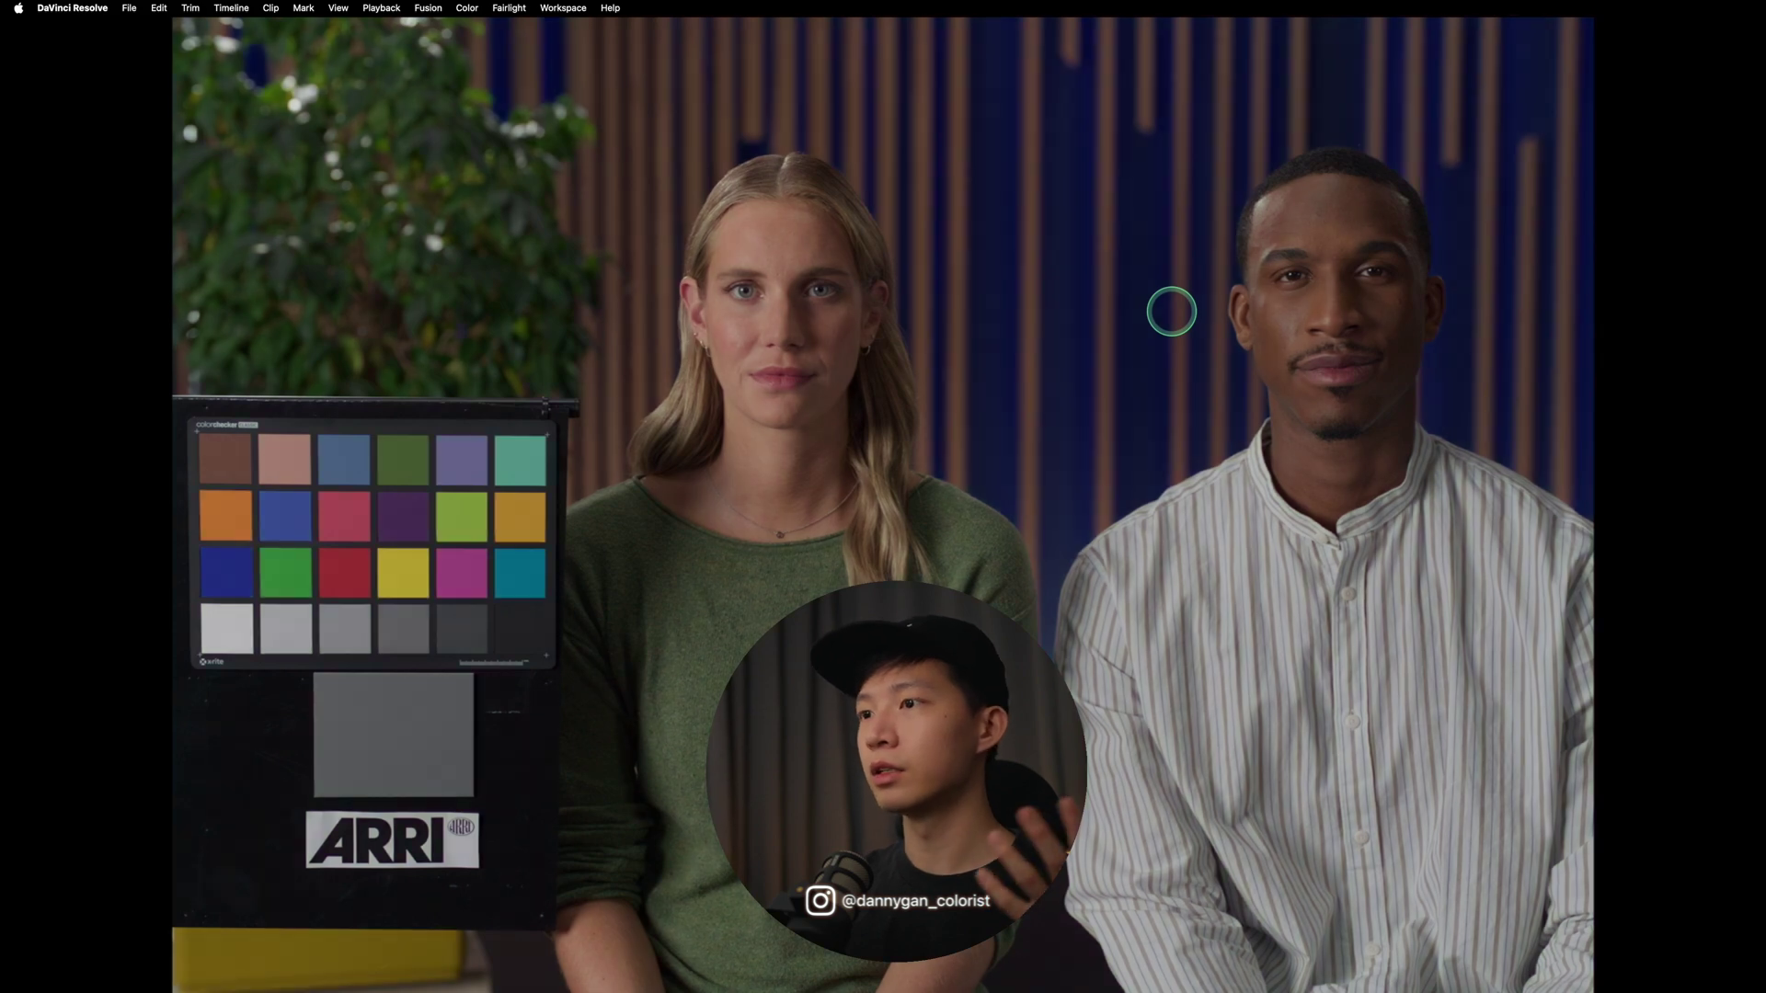
{"action": "key", "text": "Escape"}
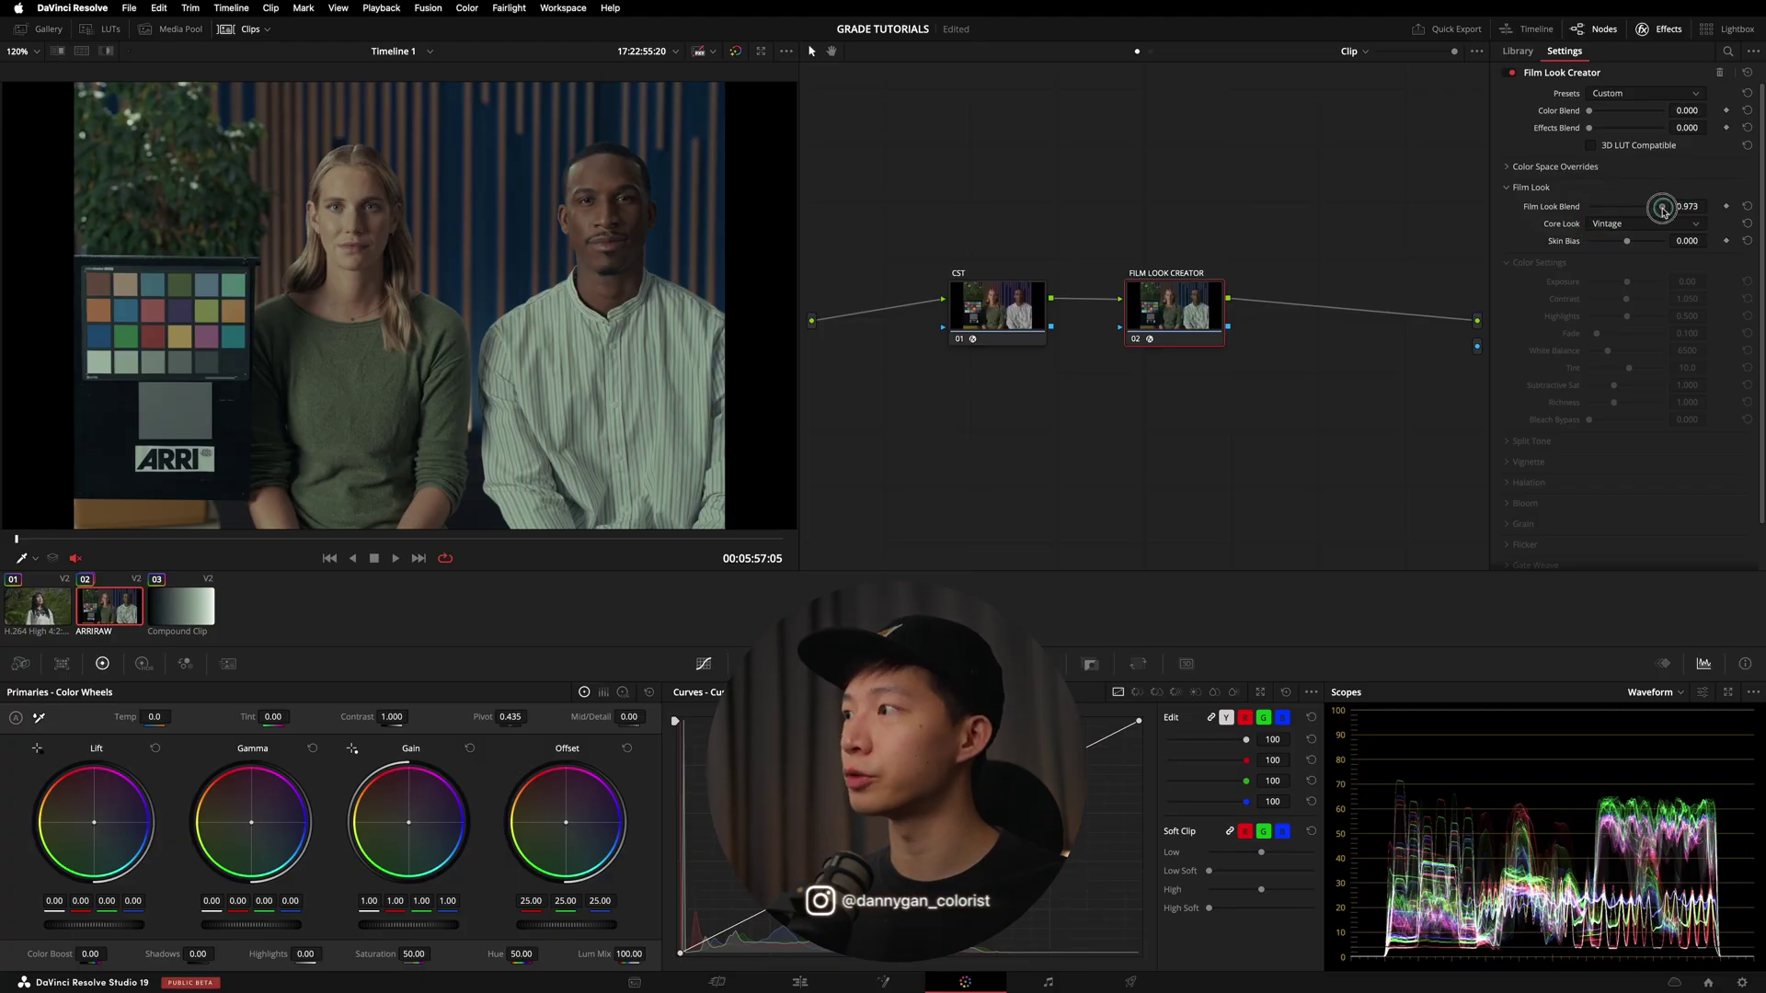
- Set Film Look Blend to 0 and Color Blend to 1, then enable Split Tone at about 0.76 amount
{"action": "left_click_drag", "start_coordinate": [1664, 210], "coordinate": [1576, 206]}
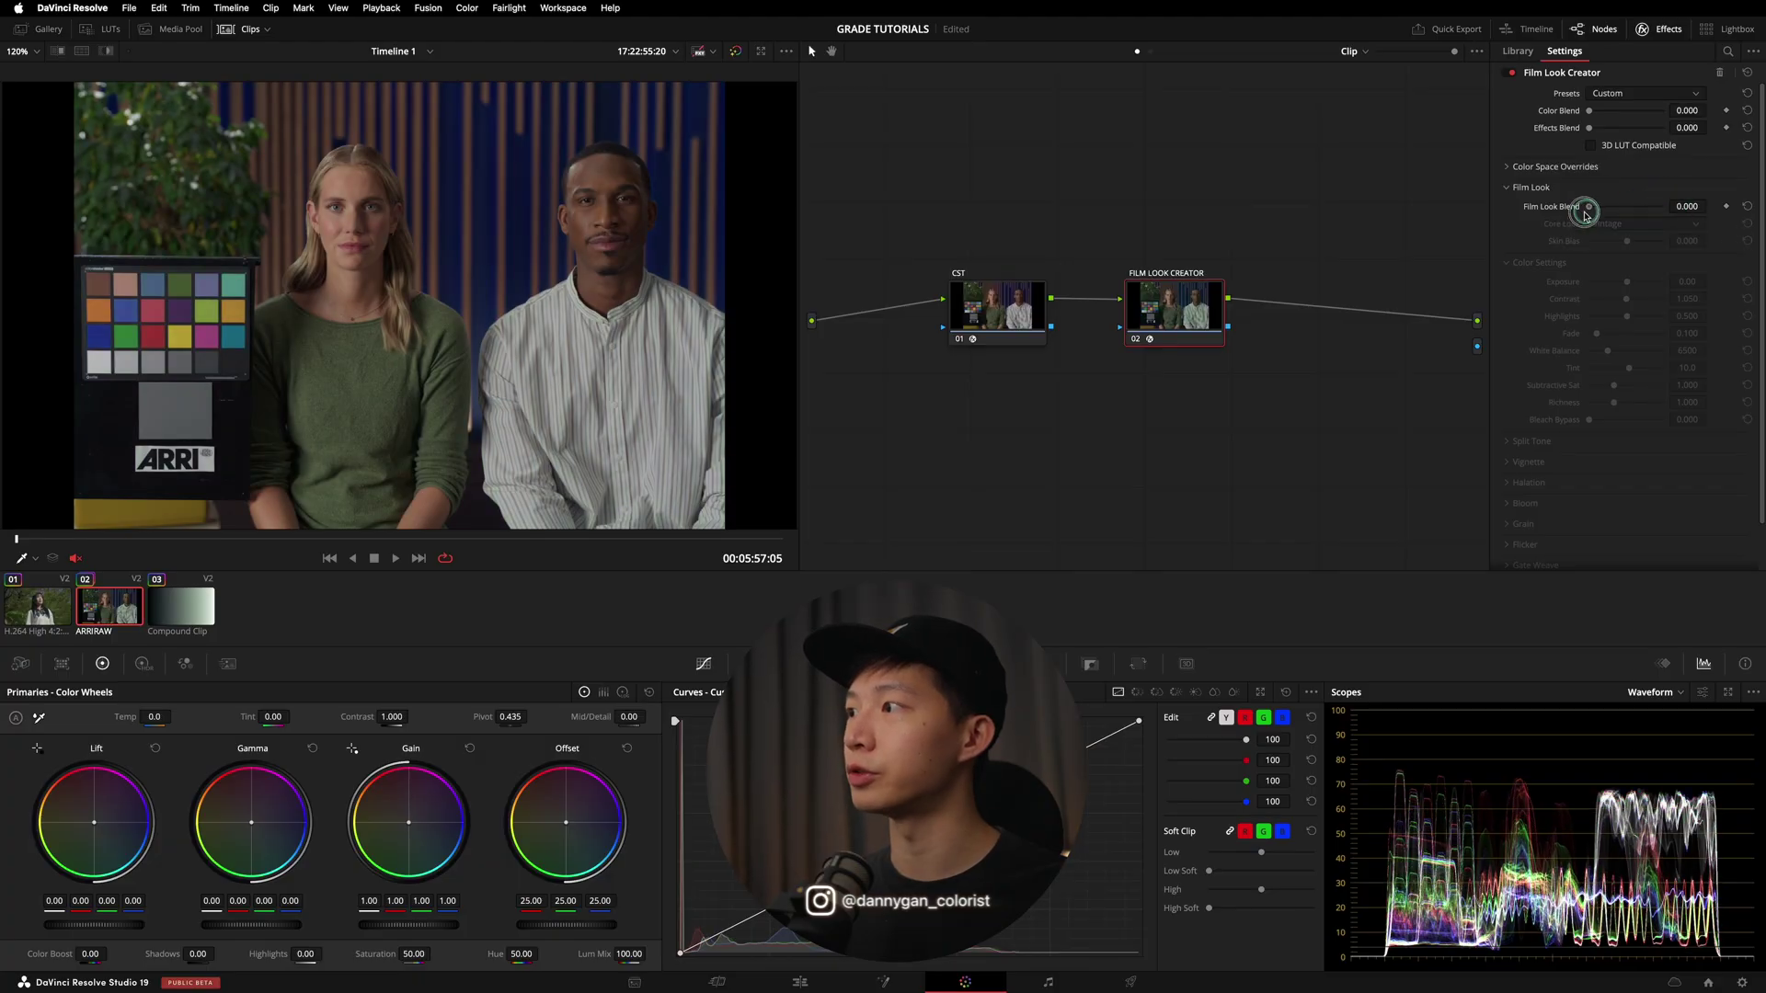
{"action": "left_click_drag", "start_coordinate": [1588, 110], "coordinate": [1688, 114]}
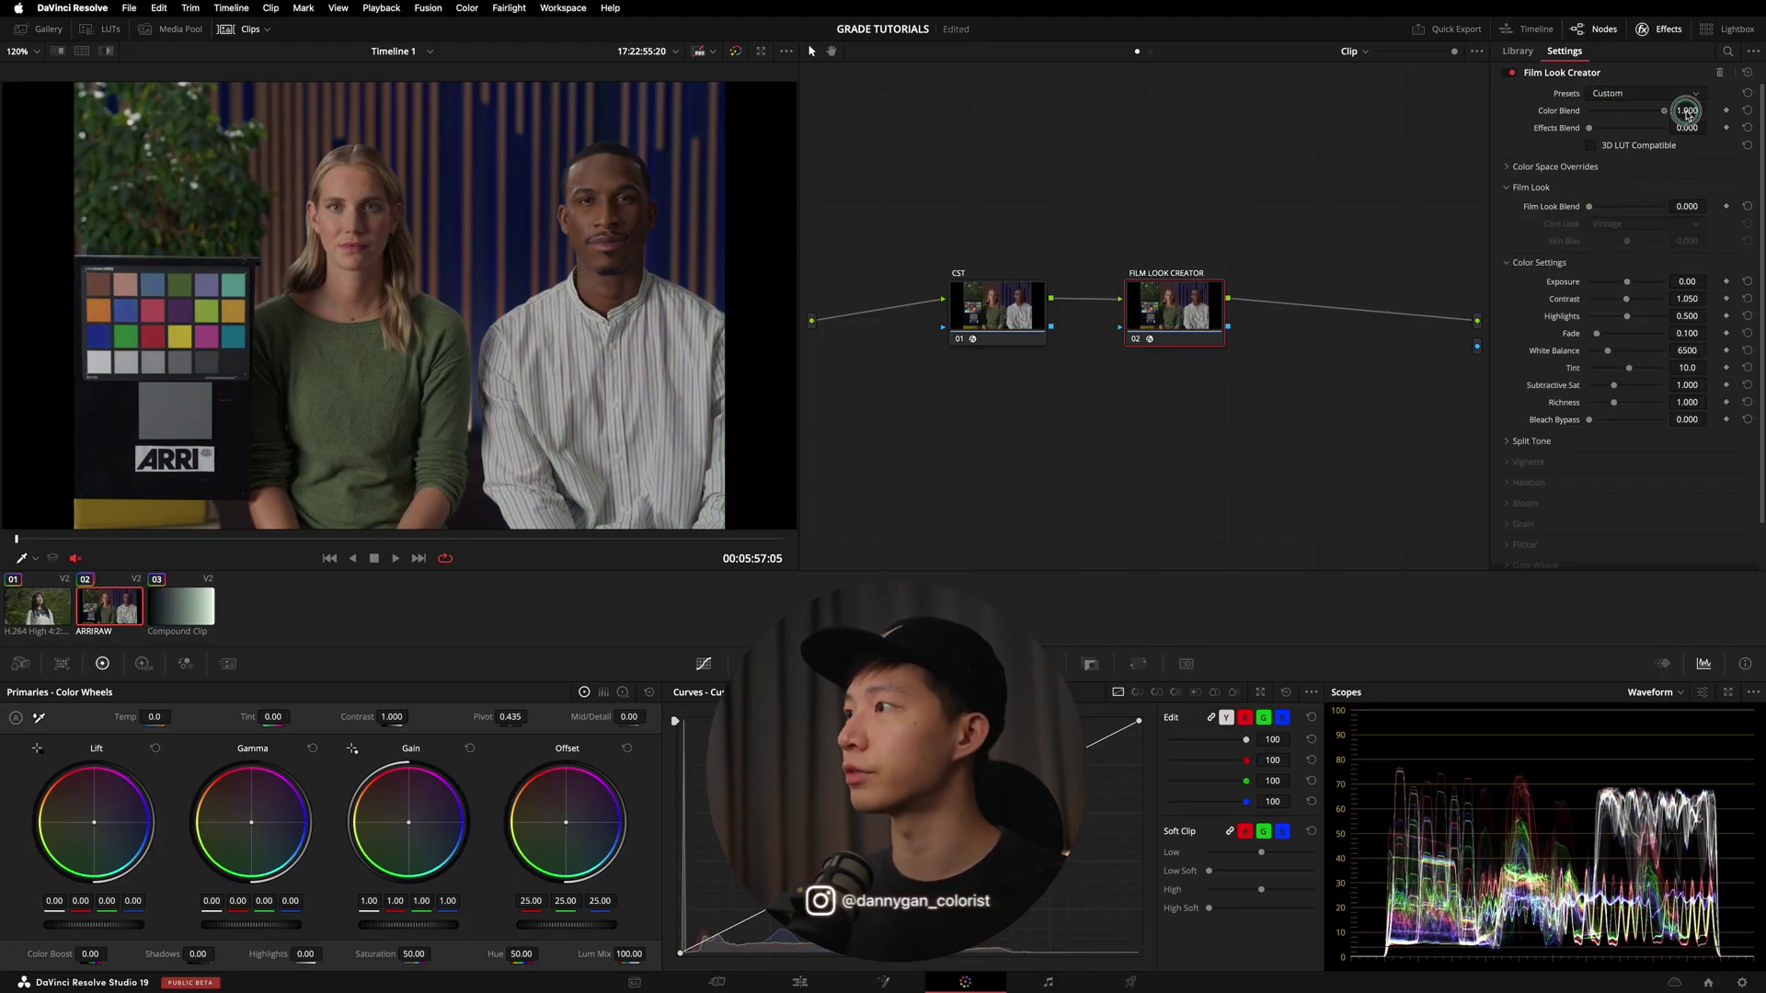
{"action": "left_click", "coordinate": [1558, 162]}
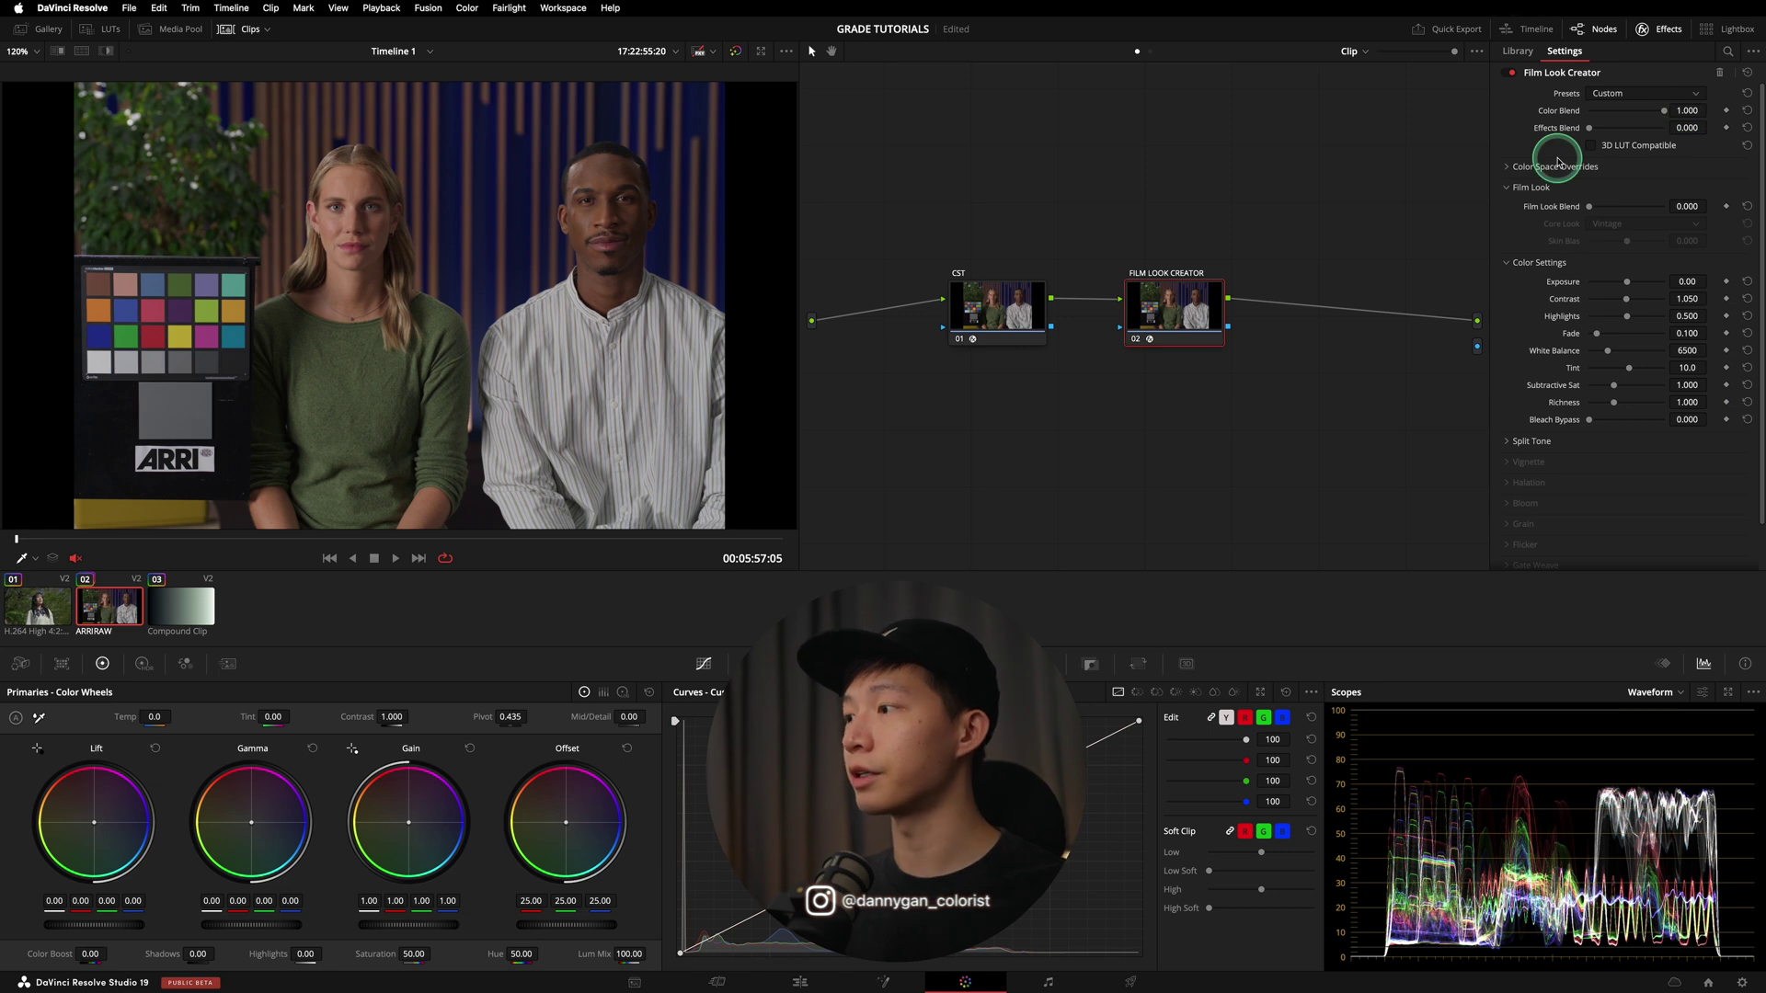
{"action": "left_click", "coordinate": [1509, 441]}
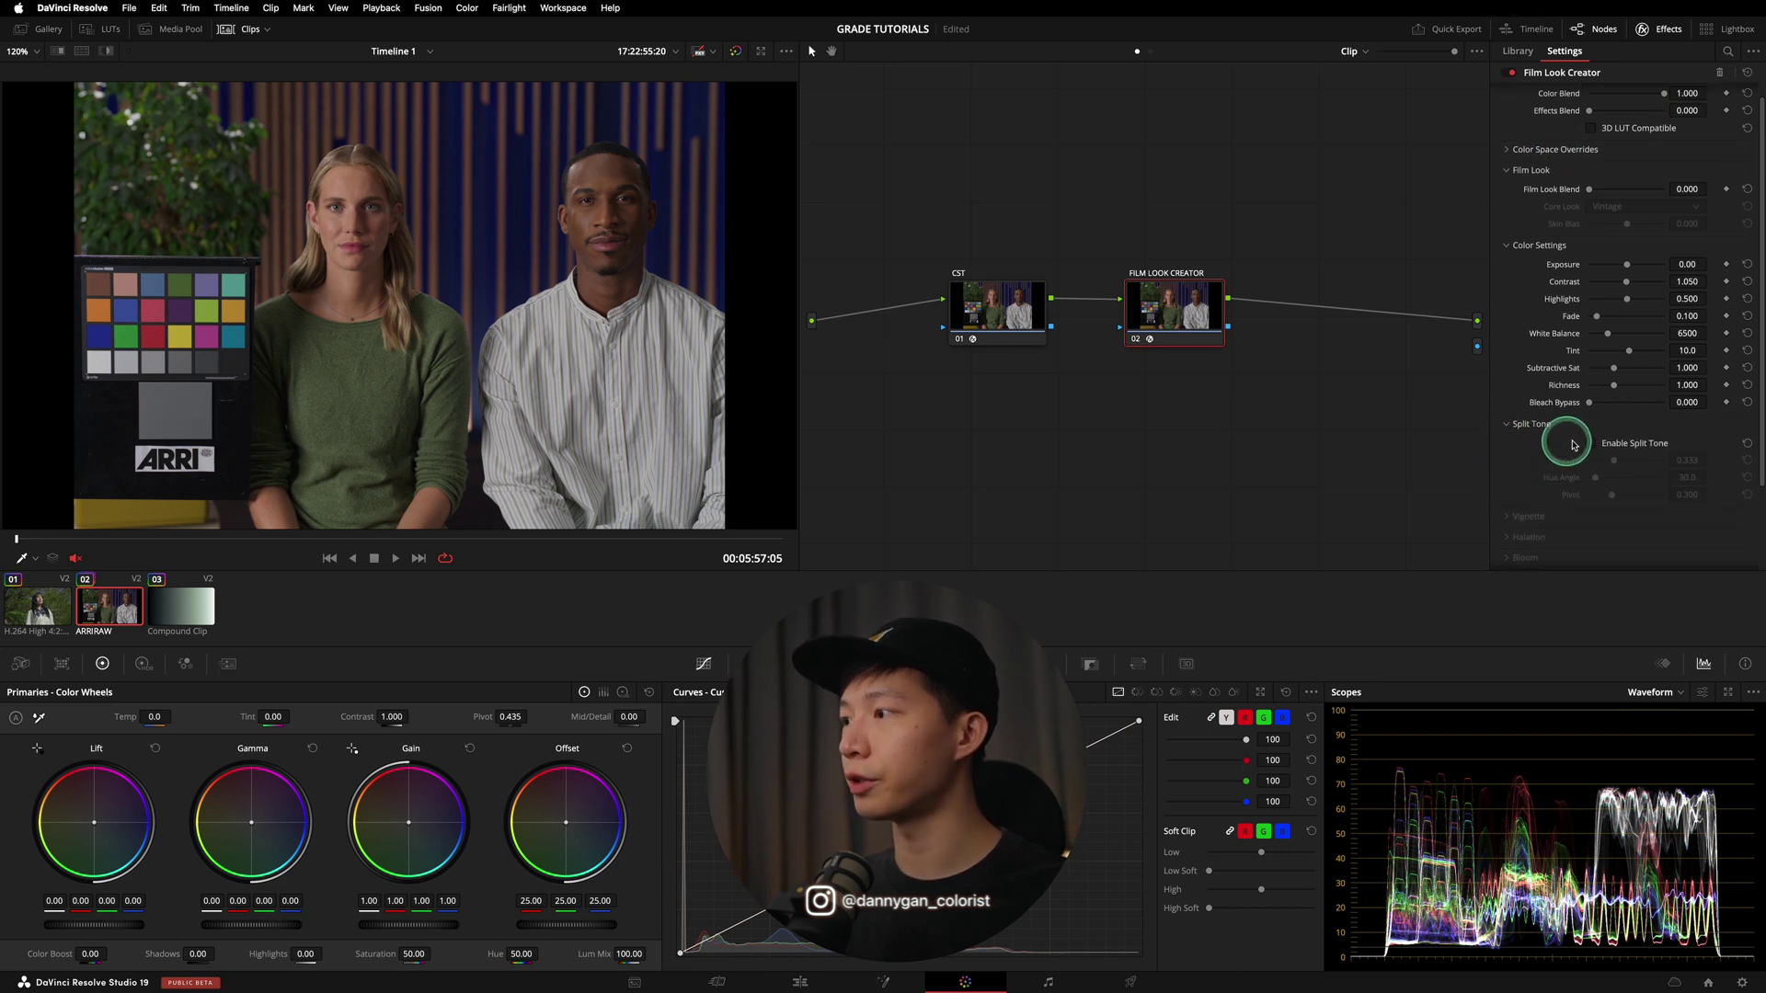
{"action": "left_click", "coordinate": [1590, 444]}
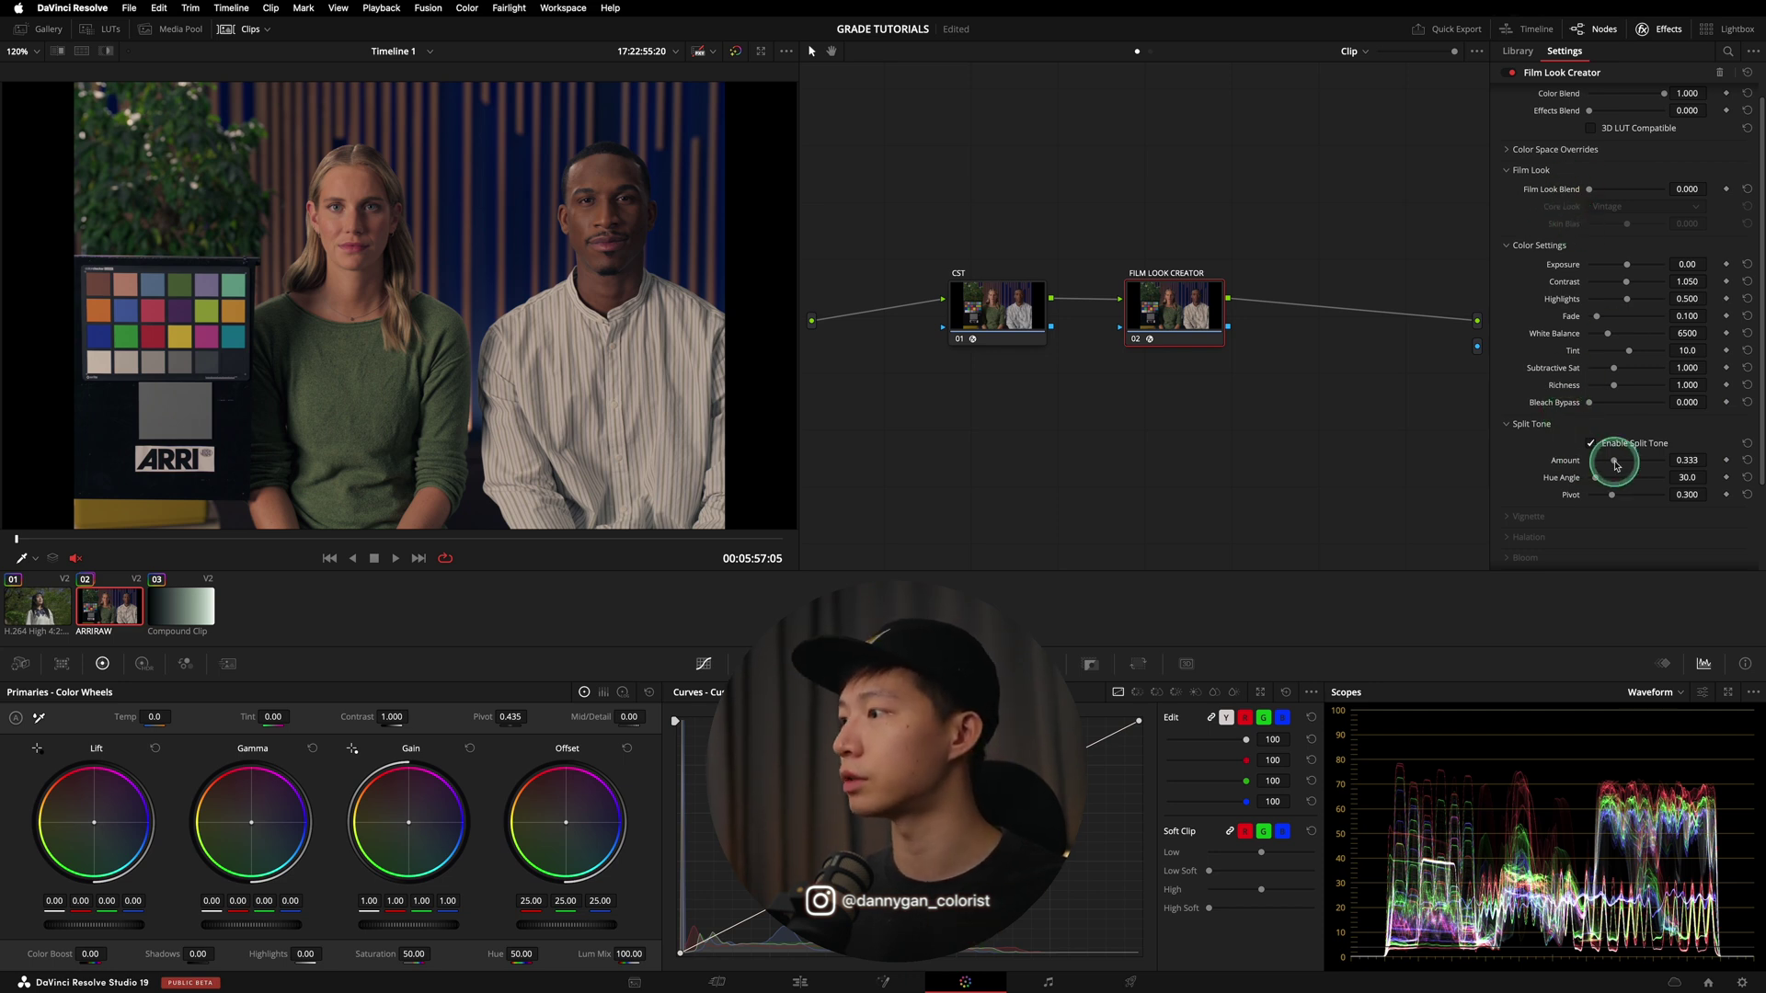
{"action": "left_click_drag", "start_coordinate": [1618, 463], "coordinate": [1640, 464]}
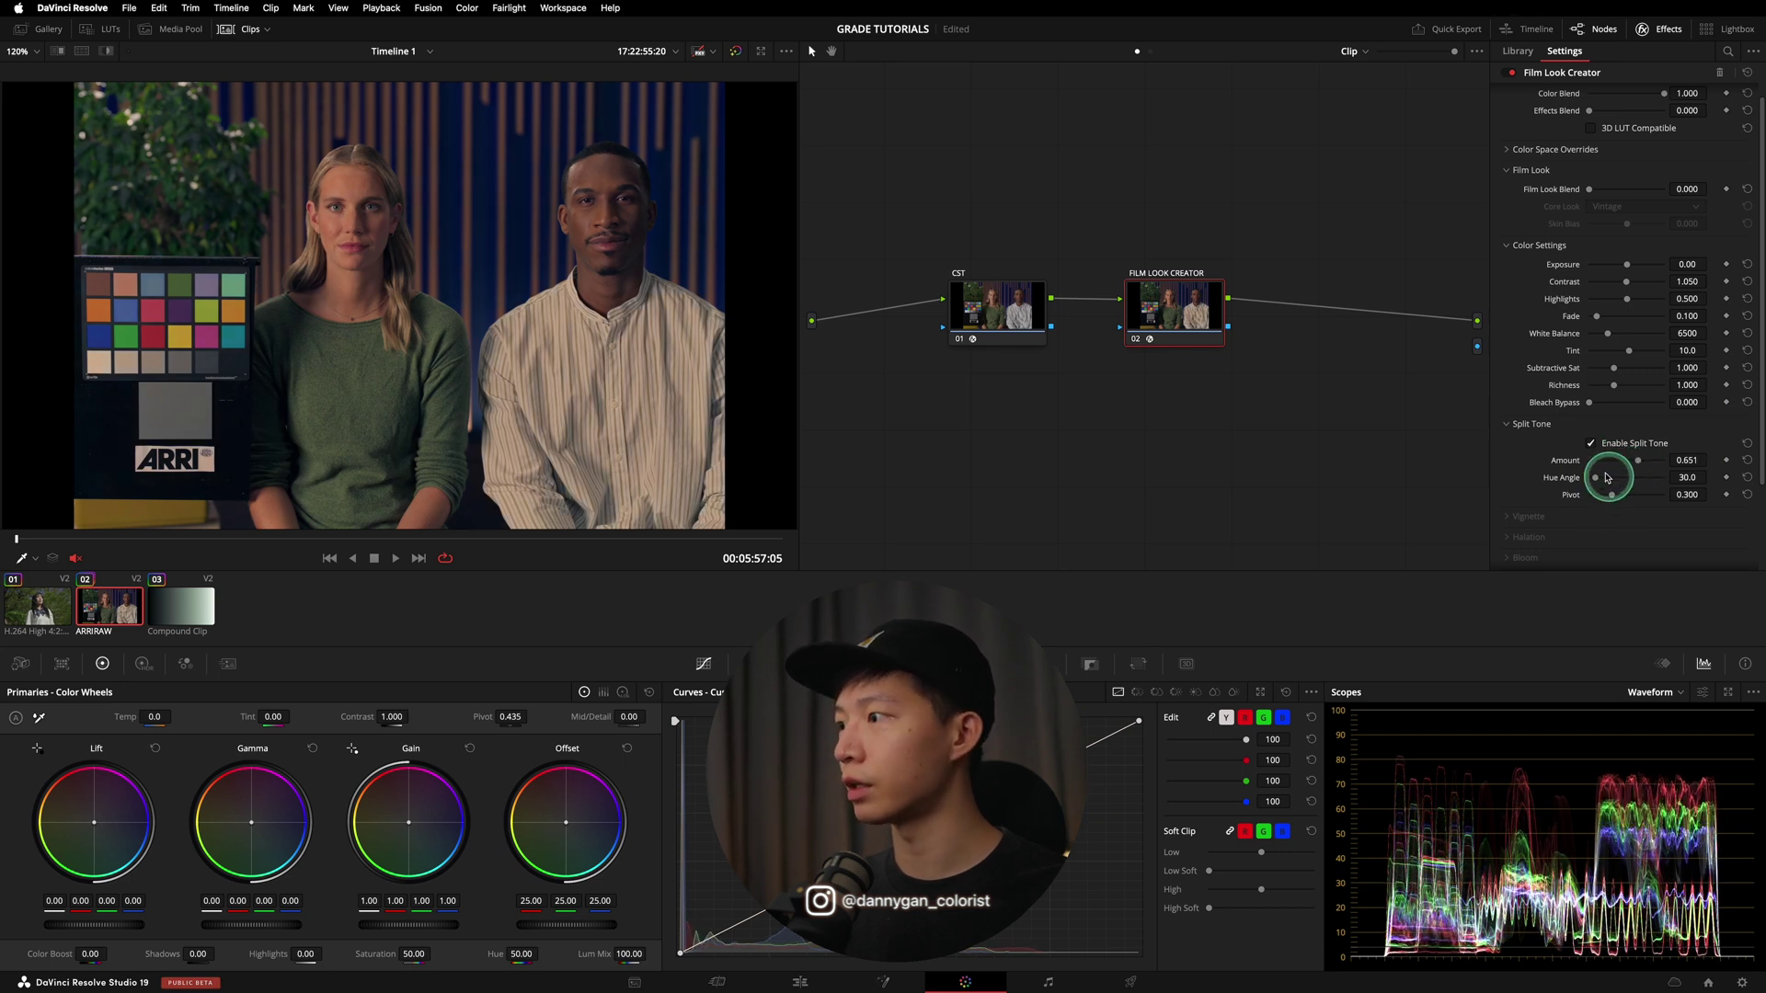
{"action": "left_click_drag", "start_coordinate": [1635, 463], "coordinate": [1646, 468]}
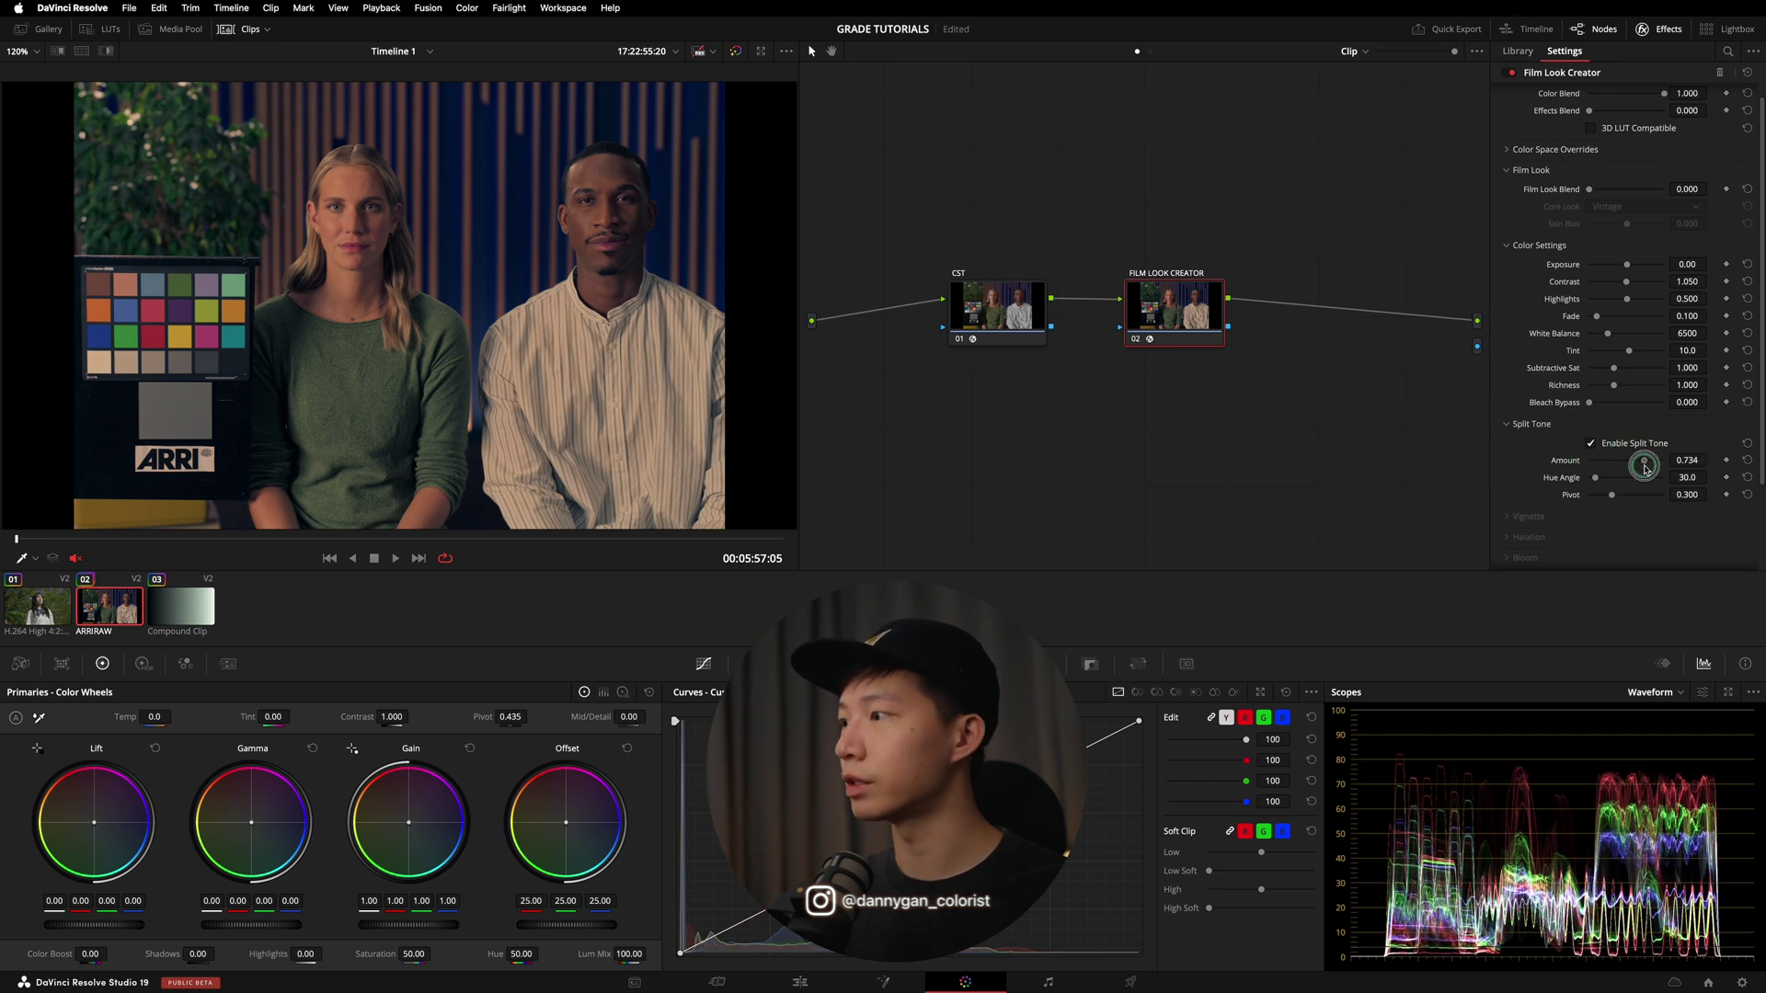
- Switch between the clips, ending on the gradient compound clip
{"action": "left_click", "coordinate": [189, 609]}
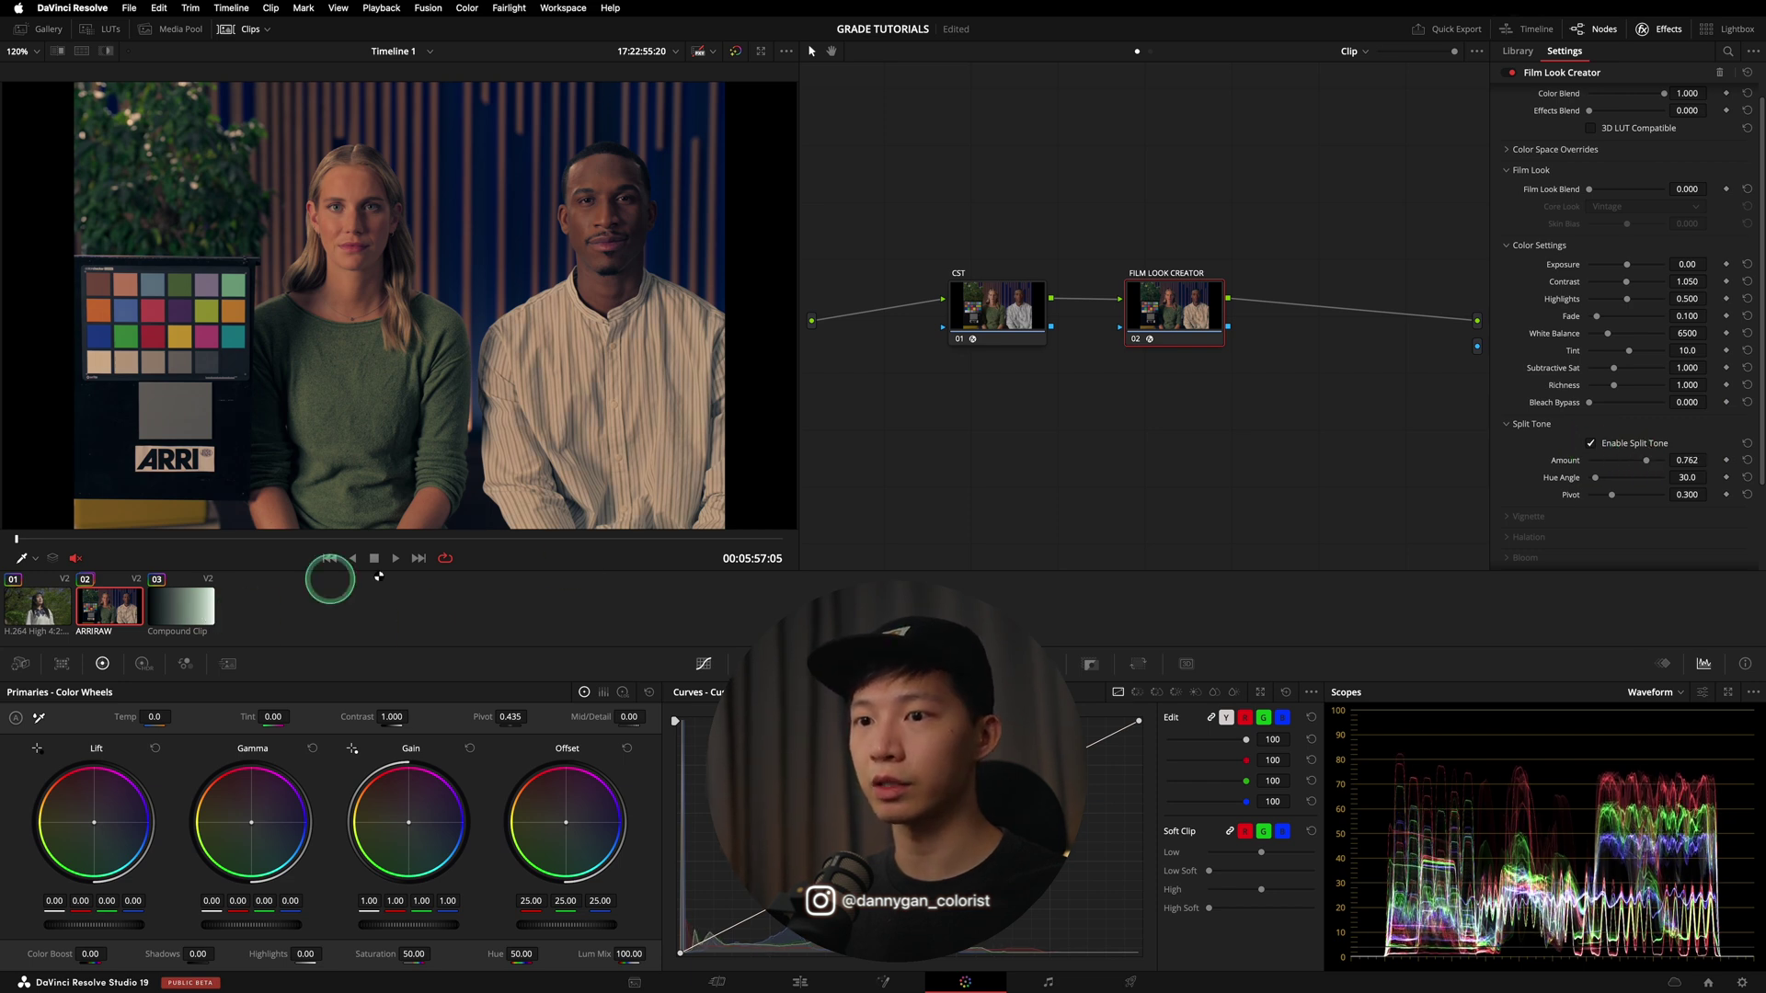
{"action": "left_click", "coordinate": [108, 609]}
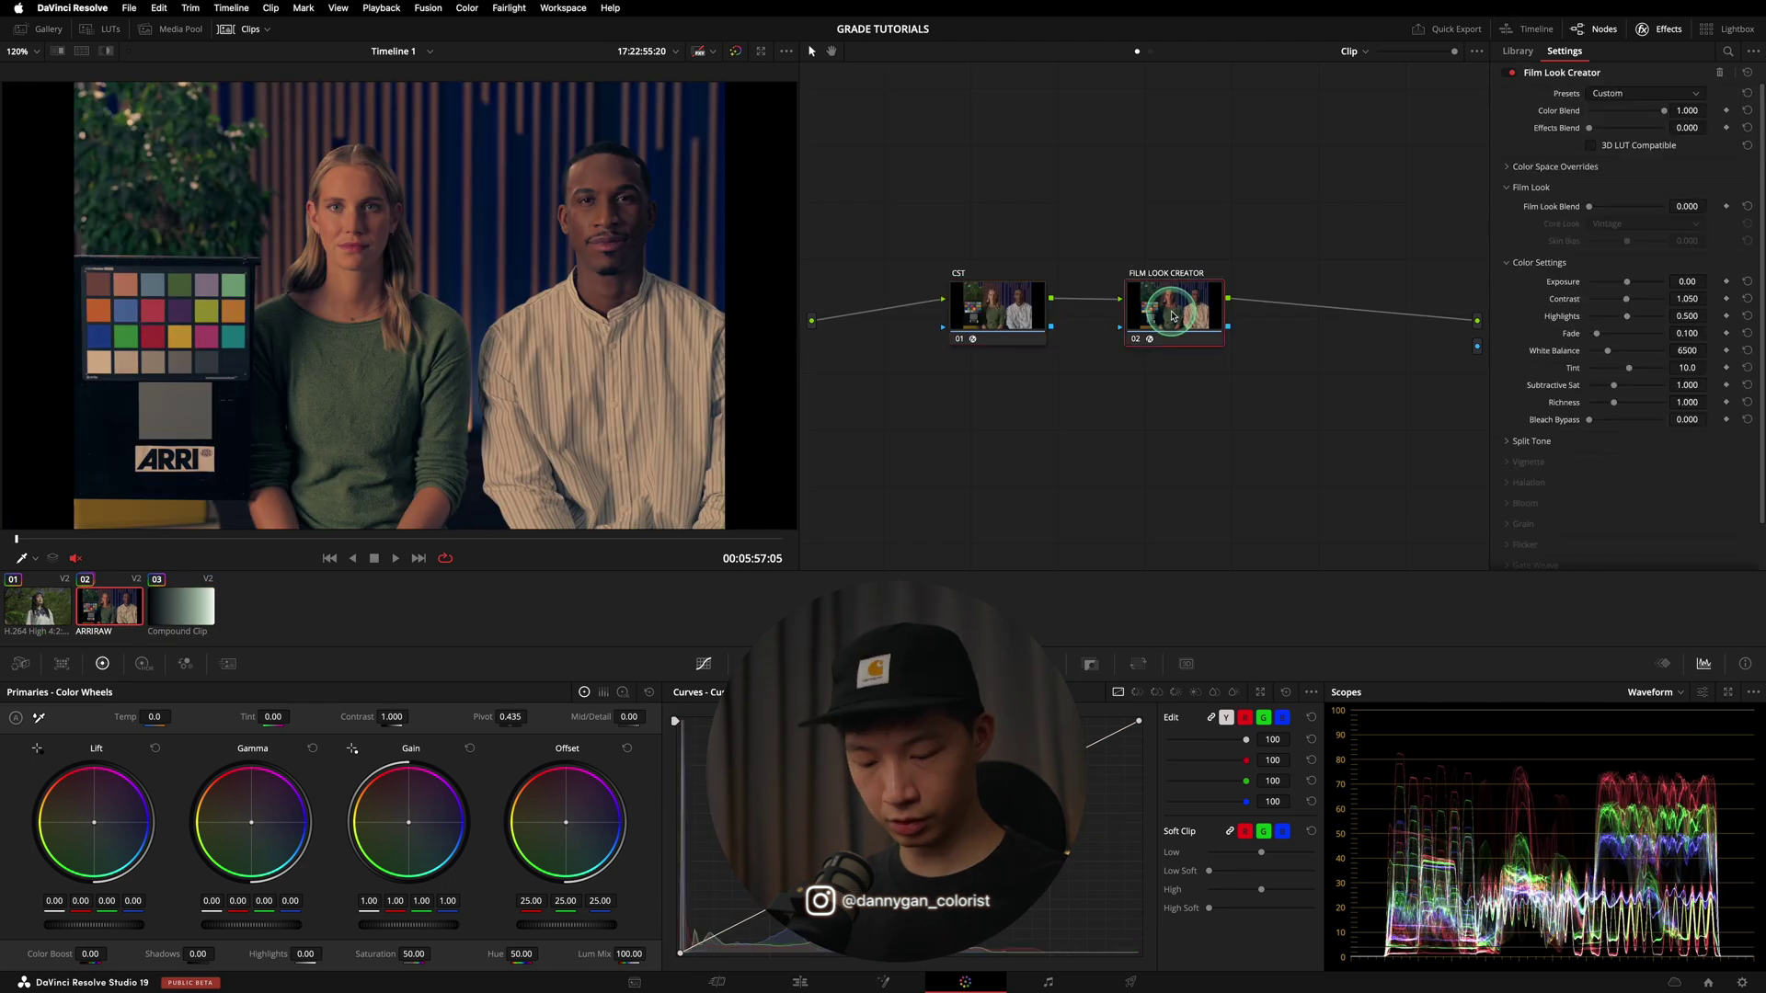
{"action": "left_click", "coordinate": [184, 607]}
- Enable Split Tone on the gradient's Film Look Creator node, toggling it off and on to compare
{"action": "left_click", "coordinate": [1150, 315]}
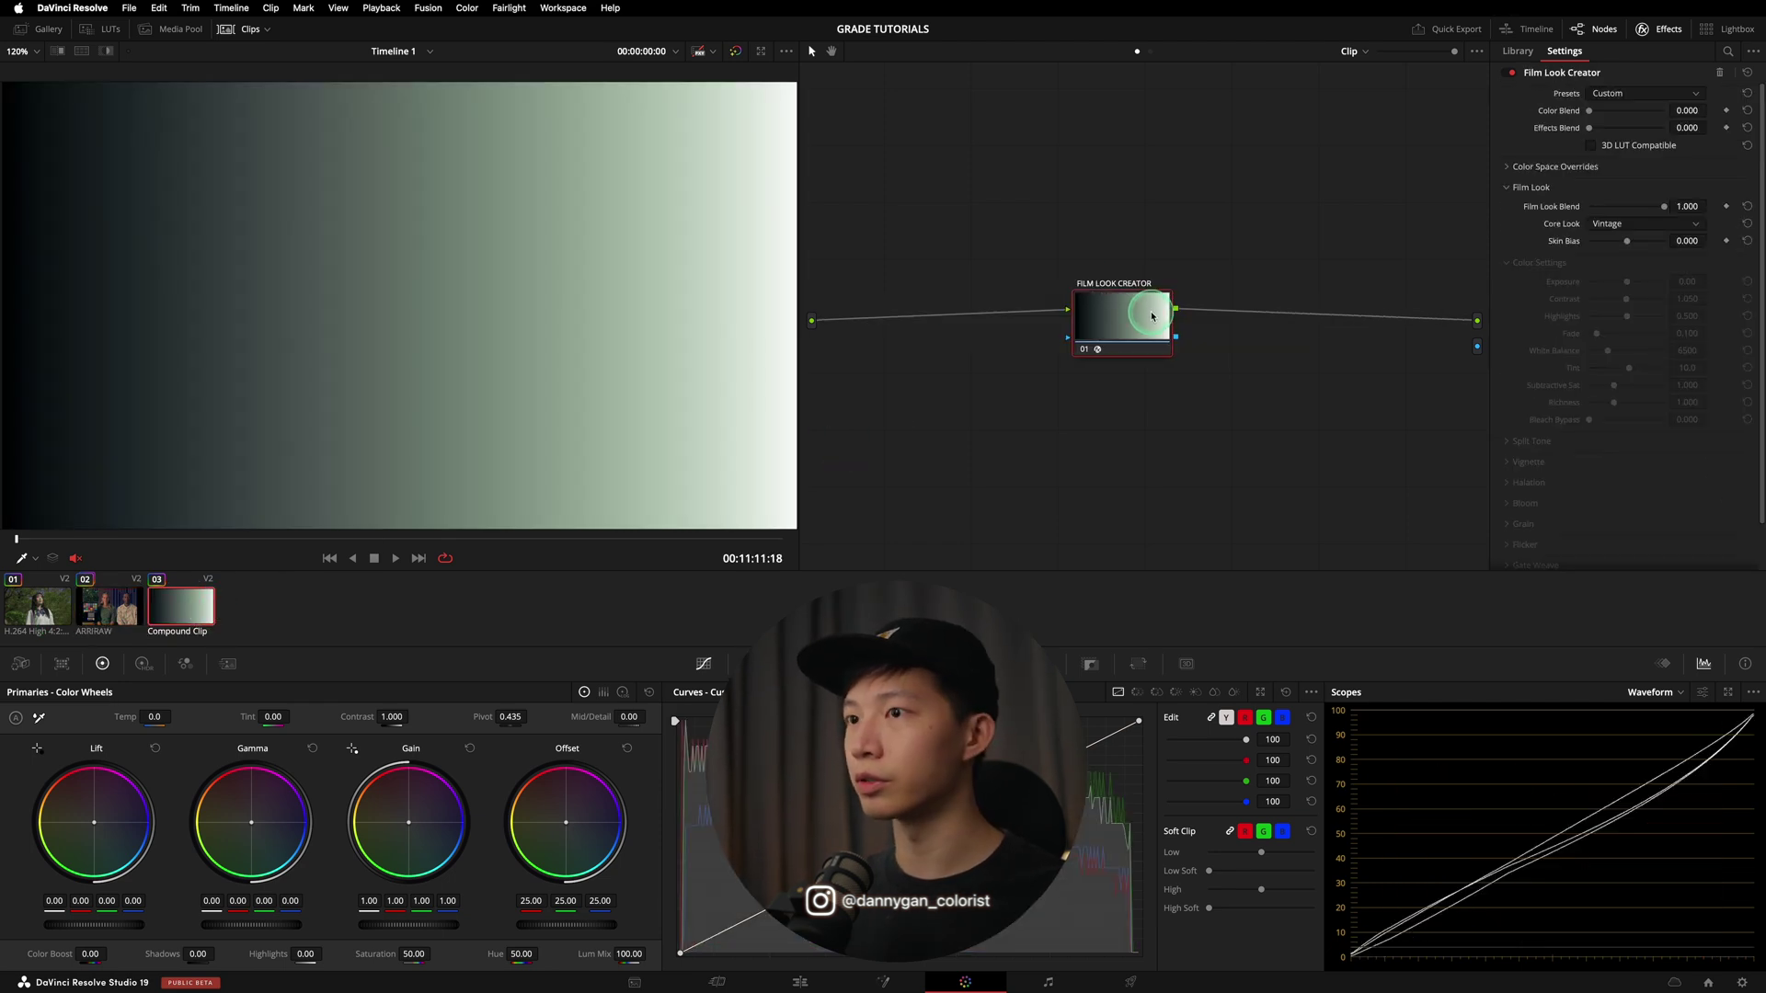
{"action": "left_click", "coordinate": [1507, 442]}
{"action": "left_click", "coordinate": [1592, 461]}
{"action": "mouse_move", "coordinate": [1650, 480]}
{"action": "left_mouse_down"}
{"action": "mouse_move", "coordinate": [1590, 482]}
{"action": "mouse_move", "coordinate": [1635, 480]}
{"action": "left_mouse_up"}
{"action": "left_click", "coordinate": [1592, 461]}
{"action": "left_click", "coordinate": [1592, 461]}
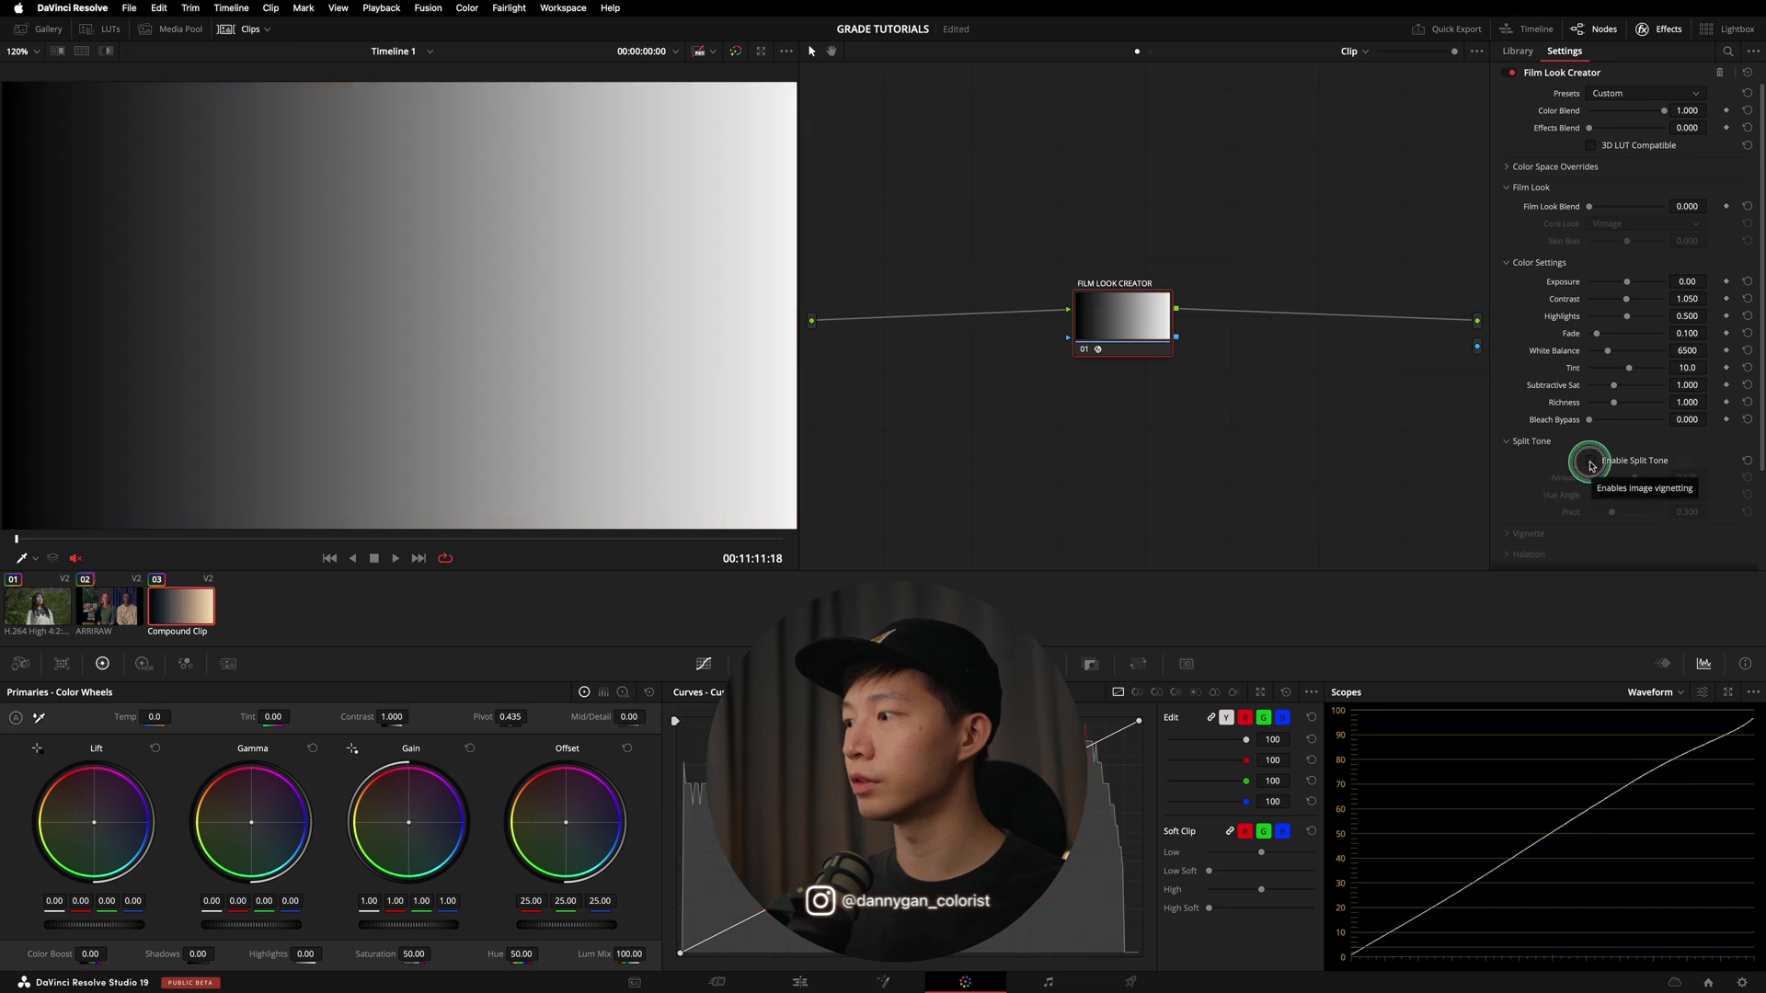
- Raise the split tone amount to 0.798 and set hue angle to 23 for a warm peach tint
{"action": "left_click_drag", "start_coordinate": [1638, 480], "coordinate": [1603, 501]}
{"action": "left_click", "coordinate": [1596, 497]}
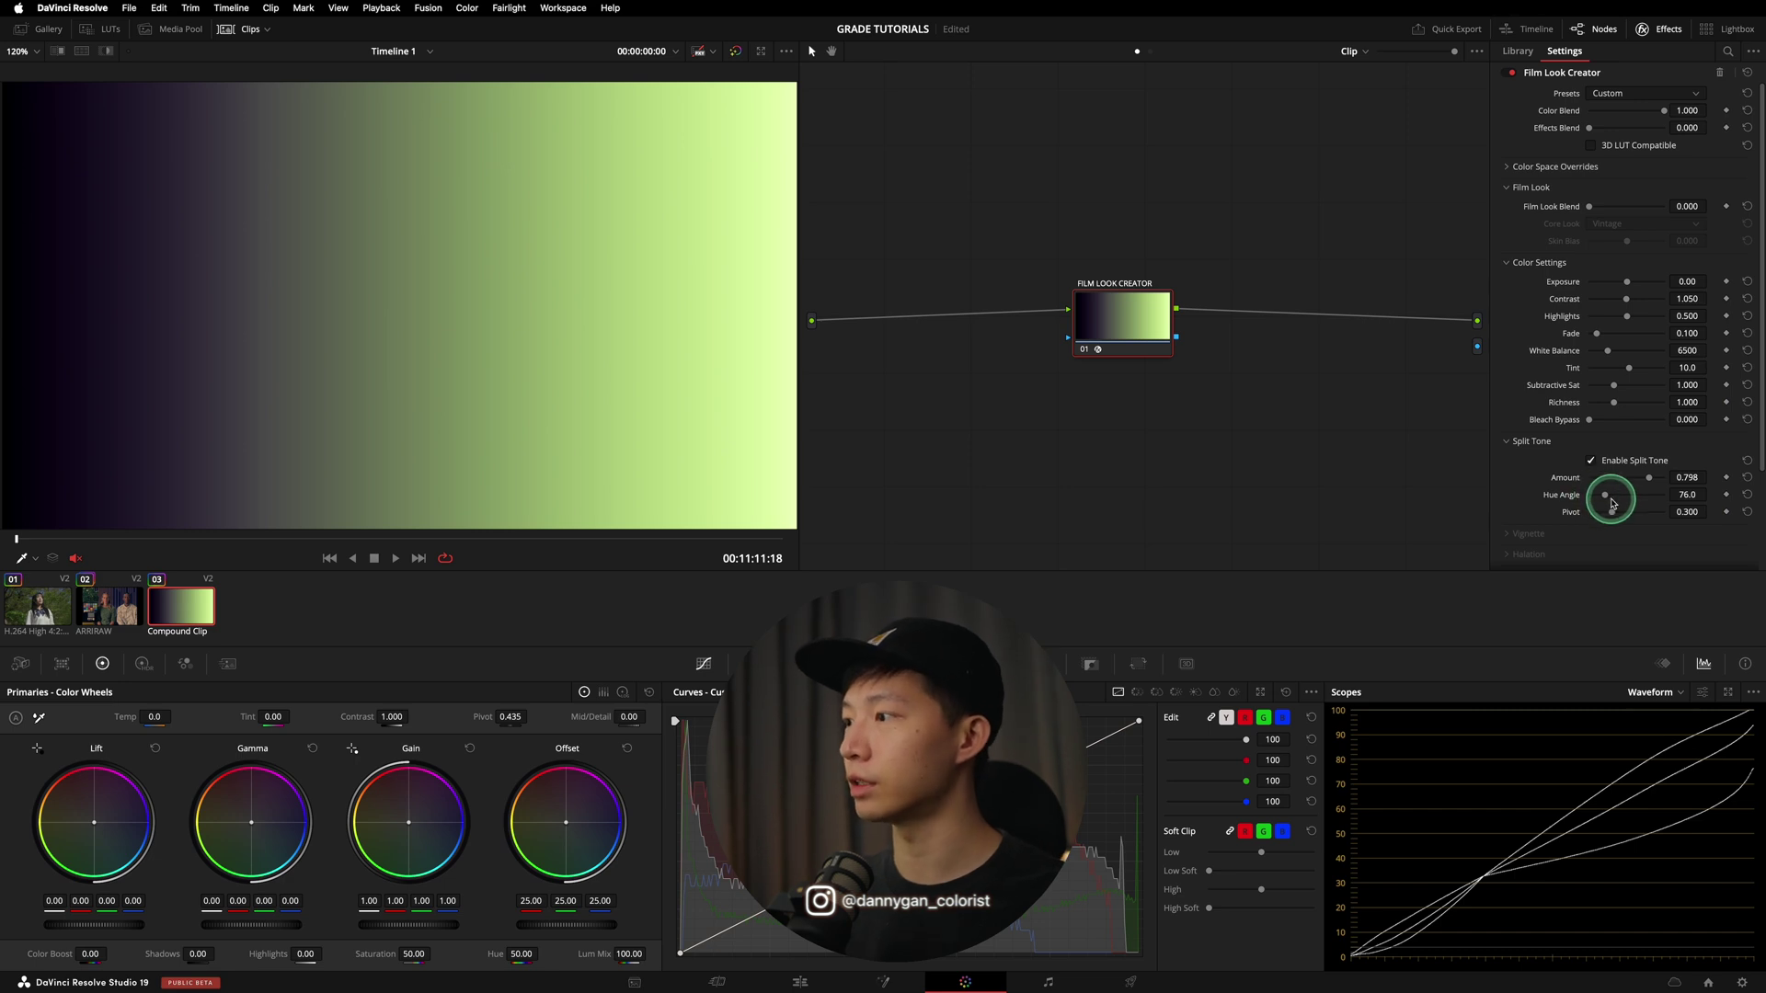
{"action": "left_click_drag", "start_coordinate": [1609, 502], "coordinate": [1596, 500]}
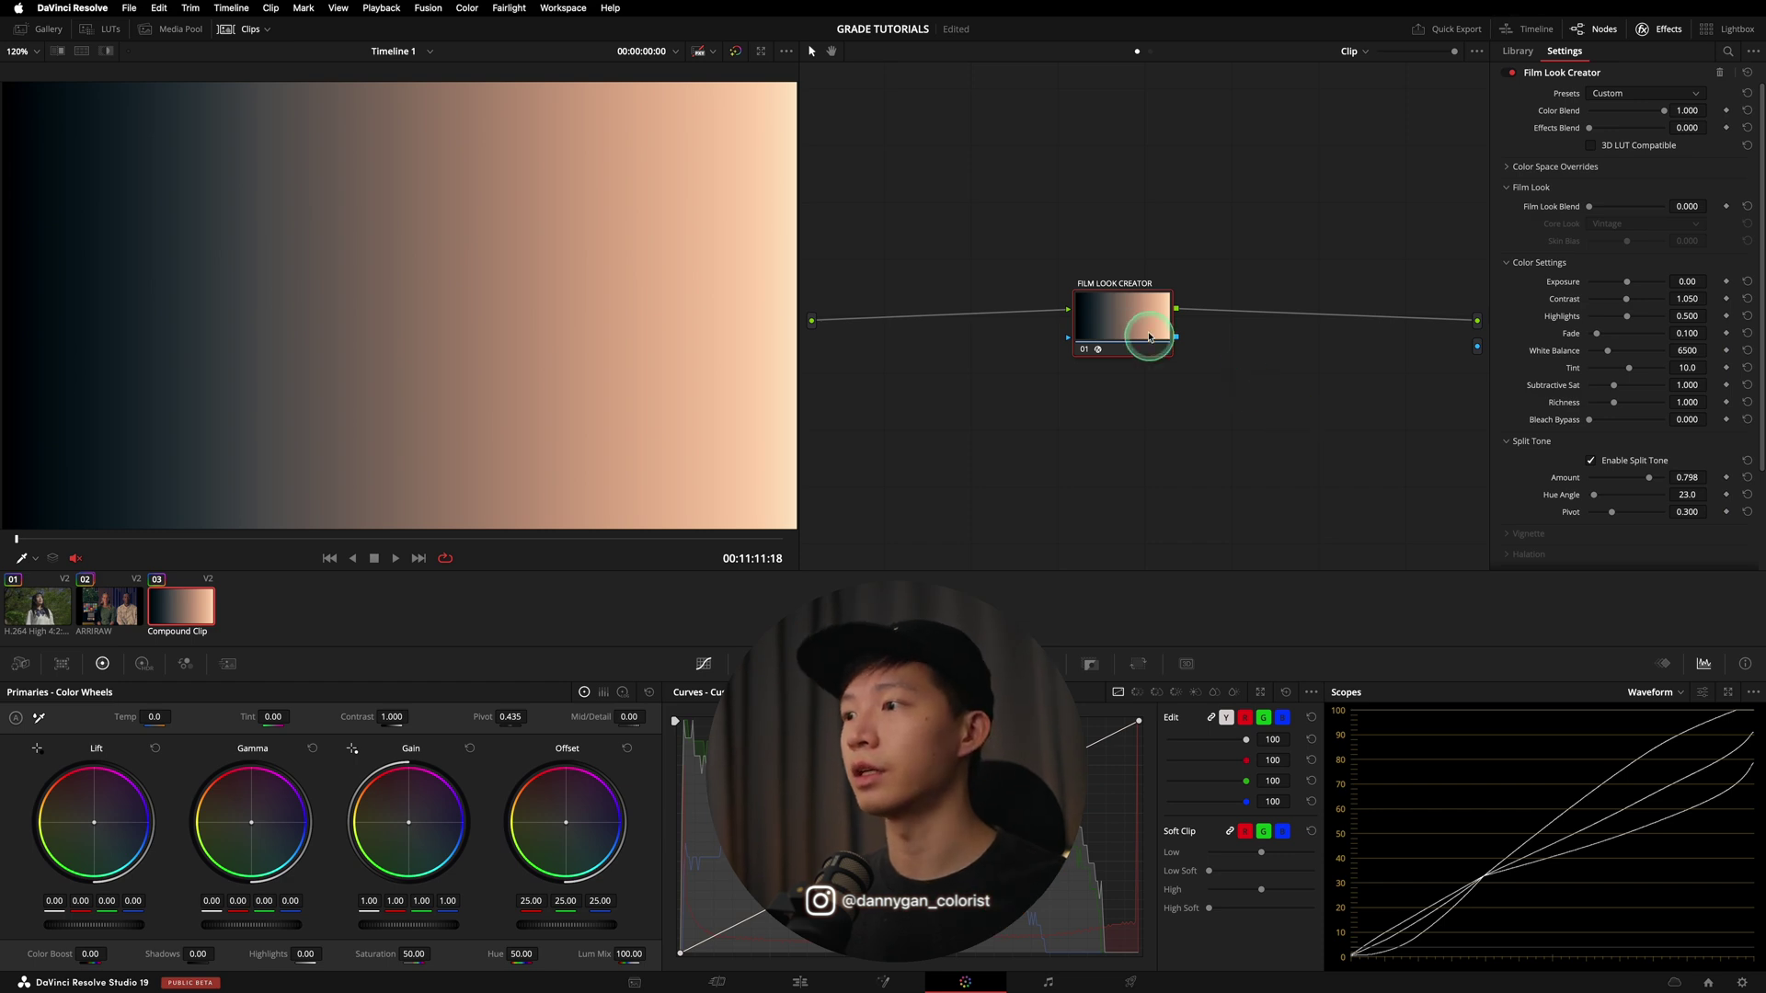
{"action": "left_click_drag", "start_coordinate": [1147, 323], "coordinate": [1116, 332]}
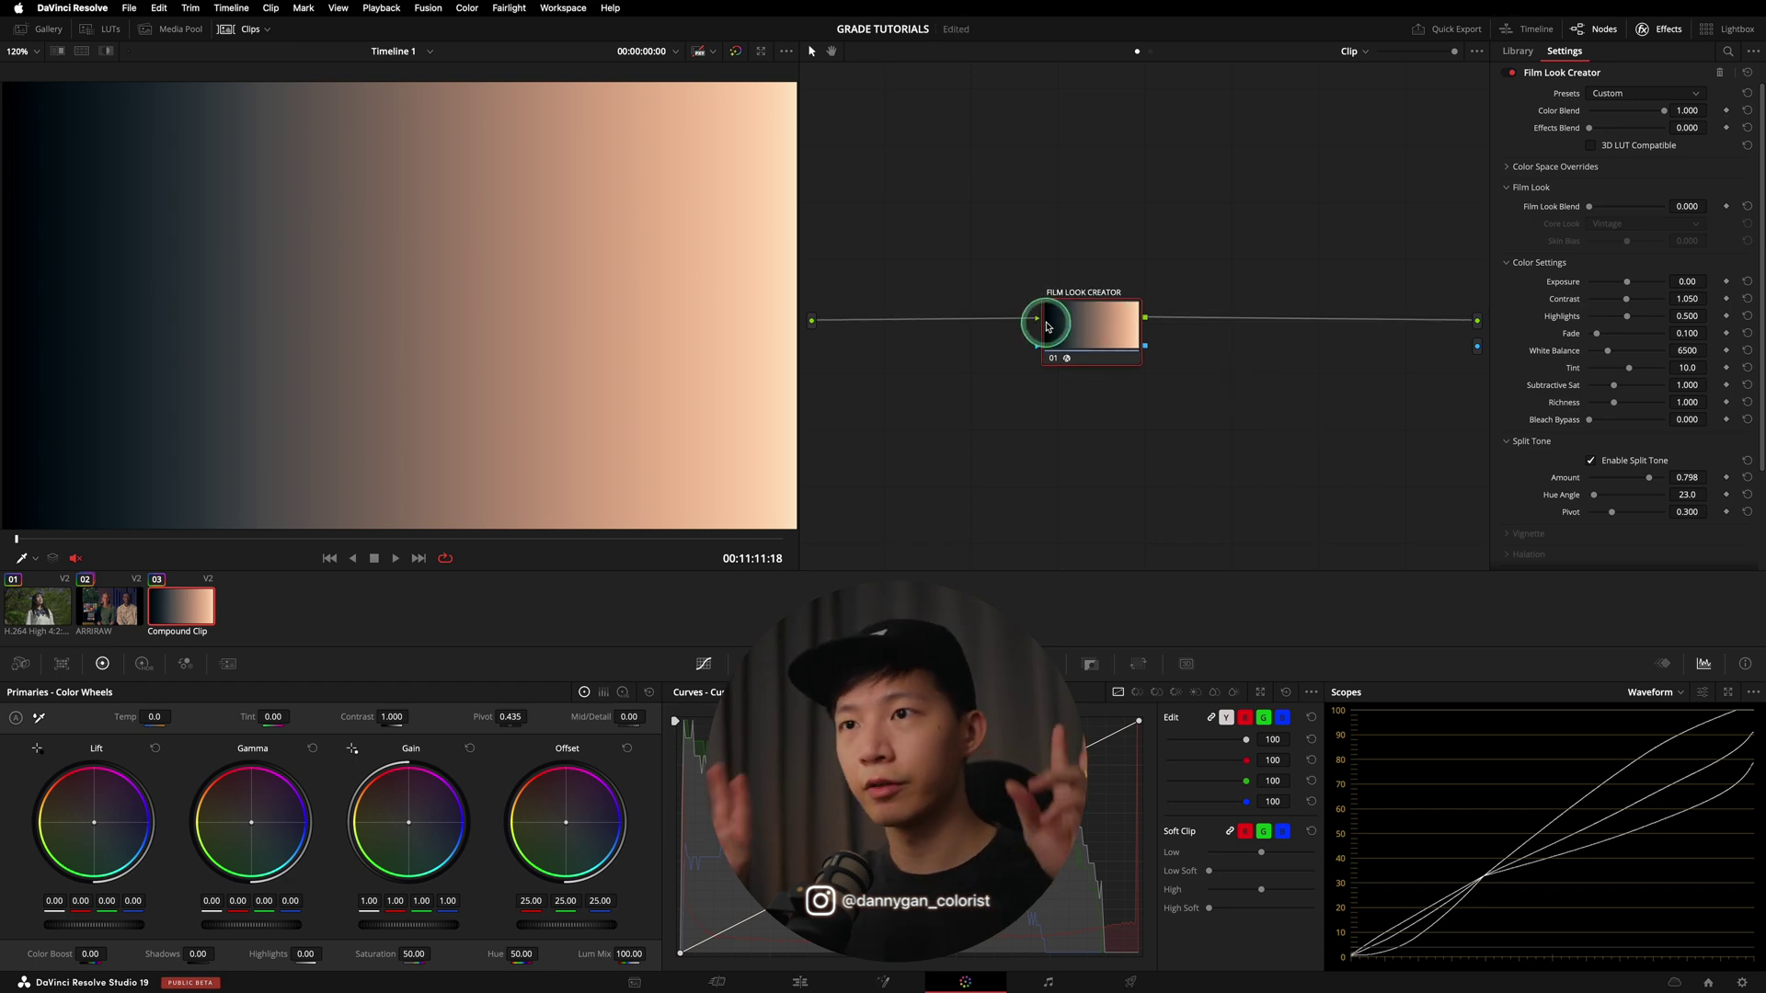